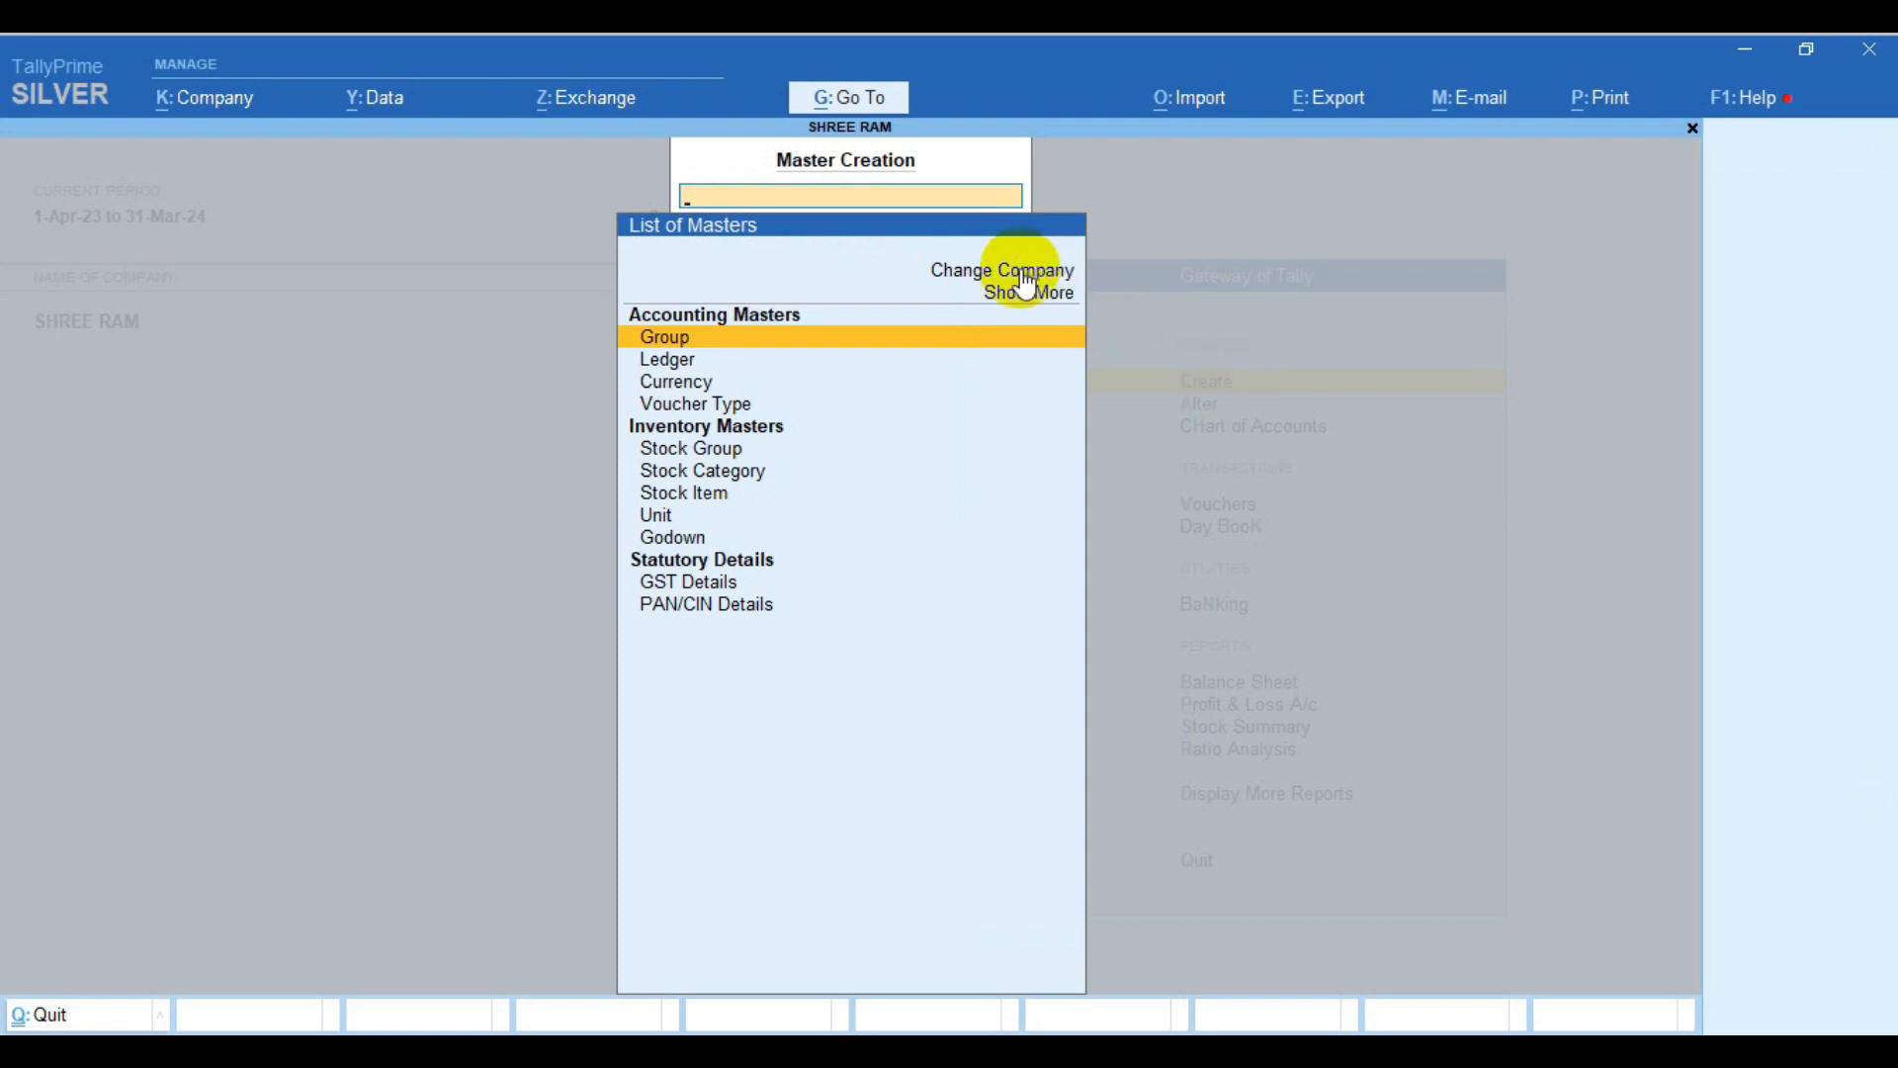
Open the creation form for a new company by way of changing the company
key(Up)
key(Up)
key(Up)
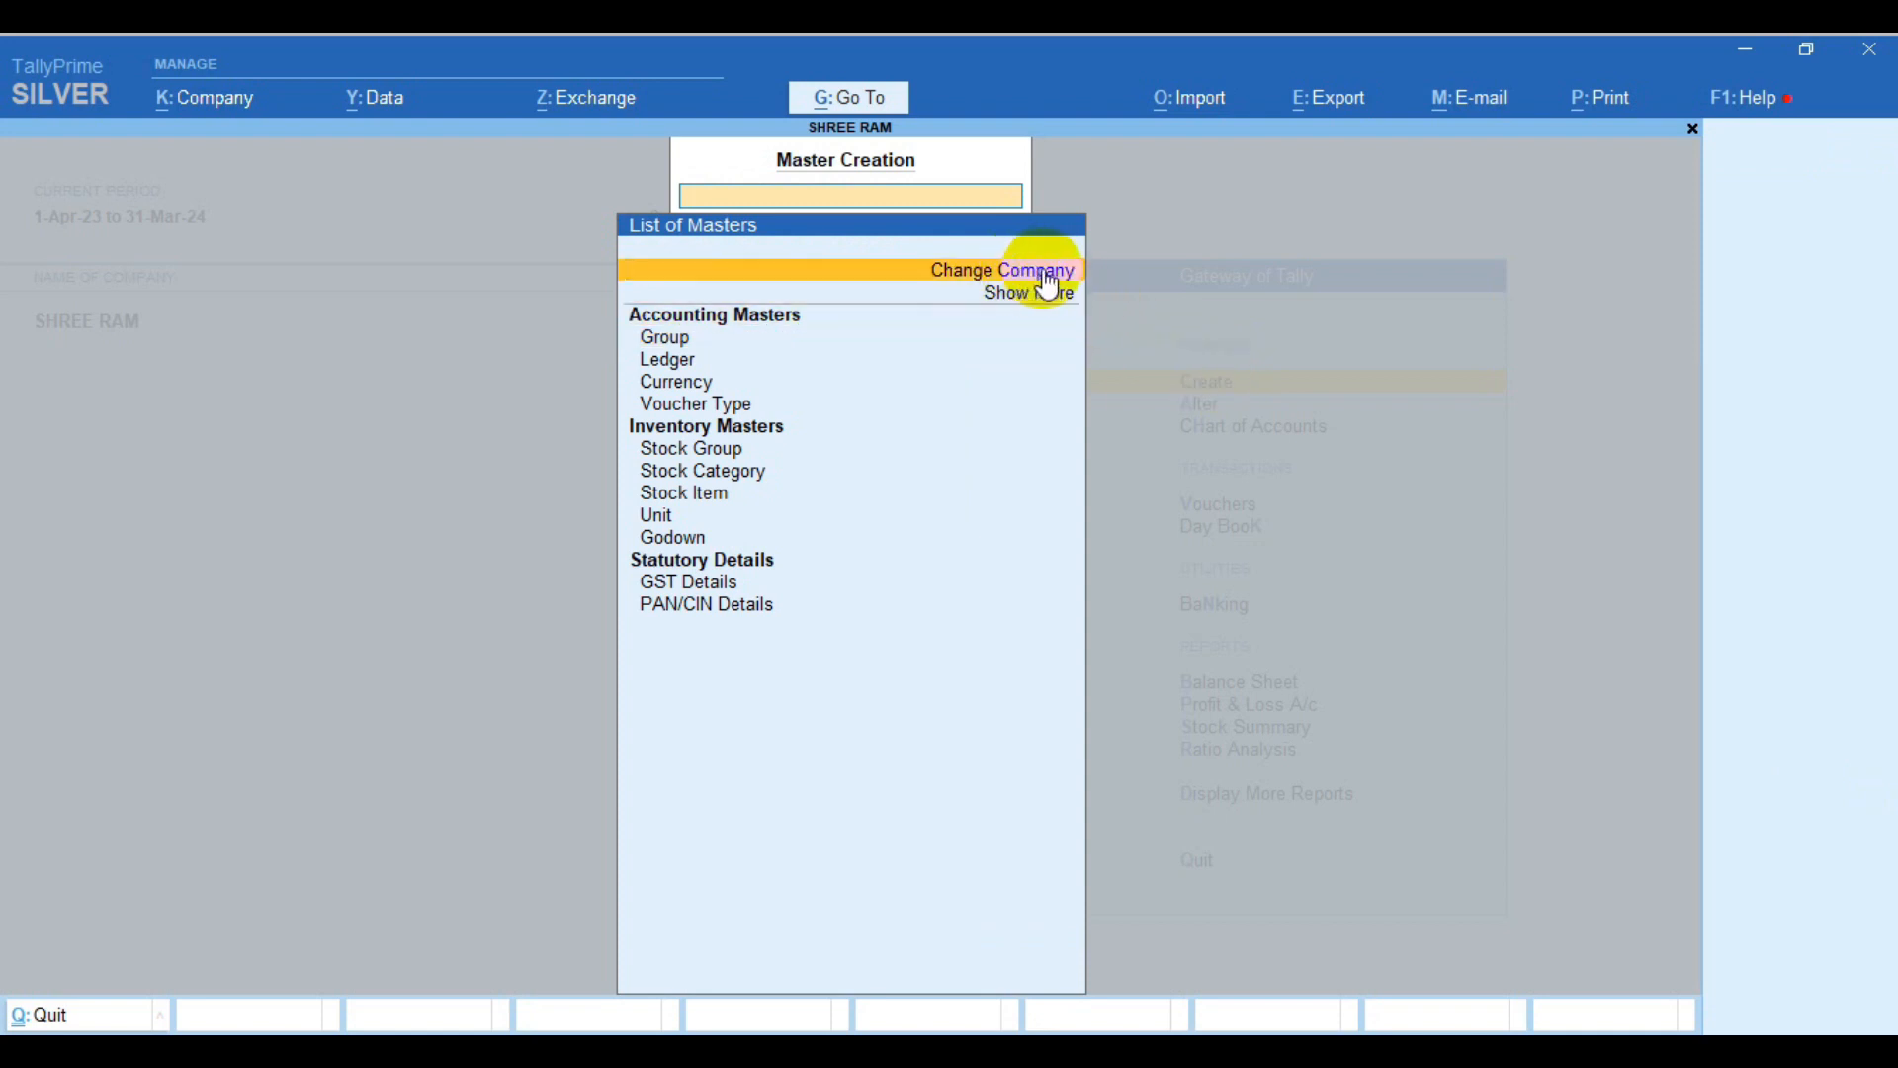
key(Return)
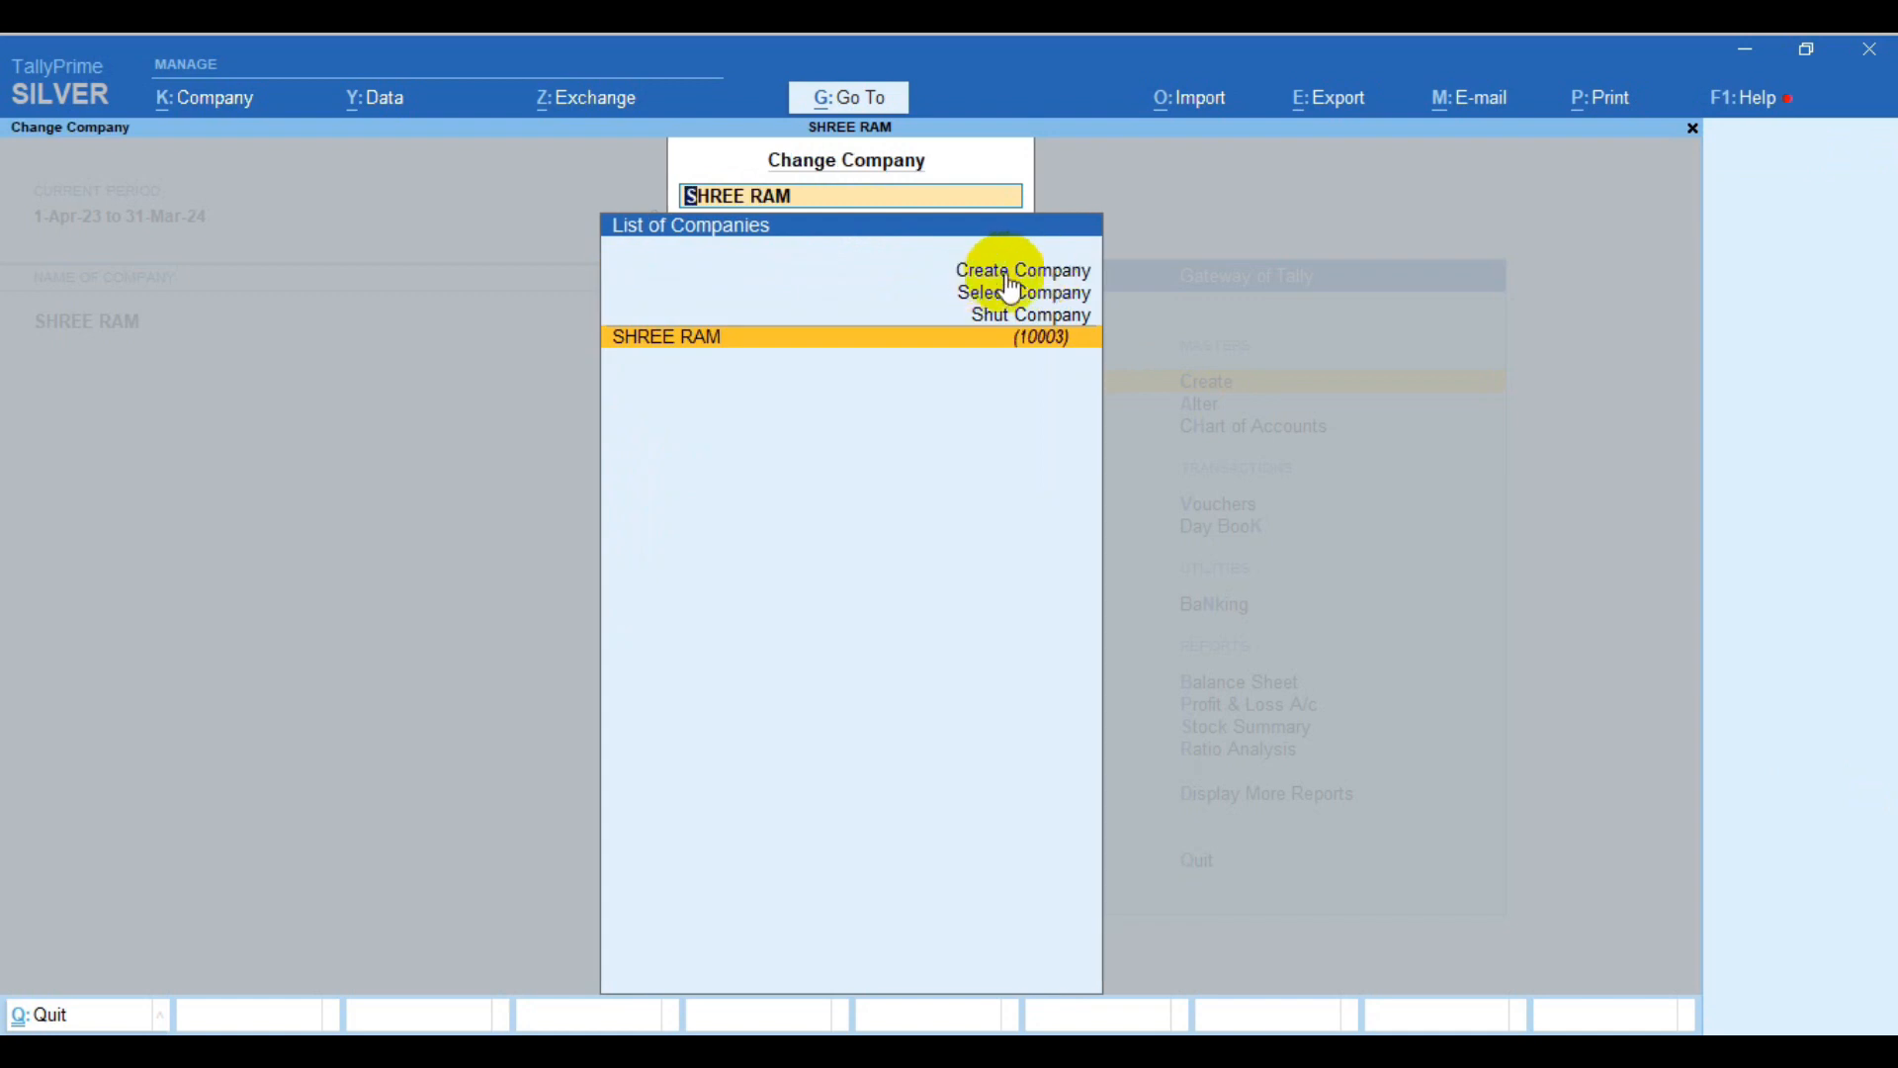
key(Up)
key(Up)
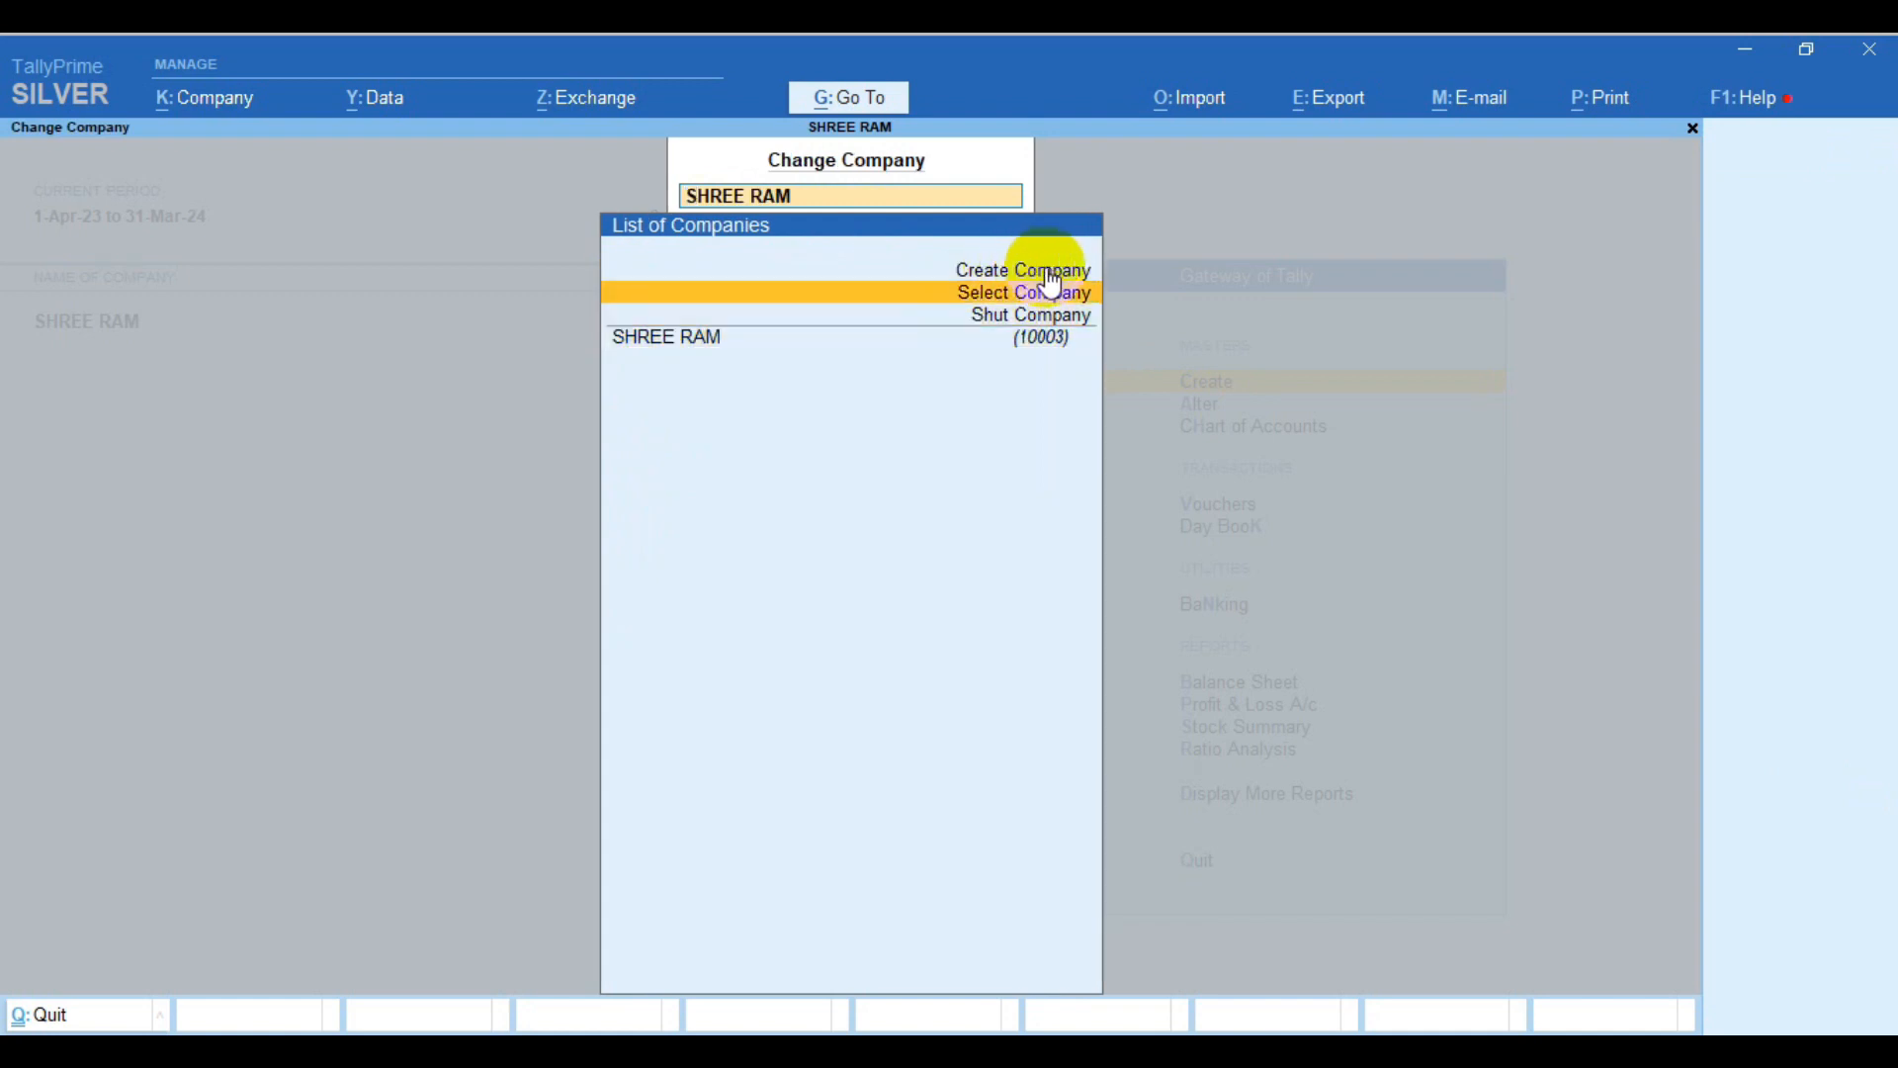
key(Return)
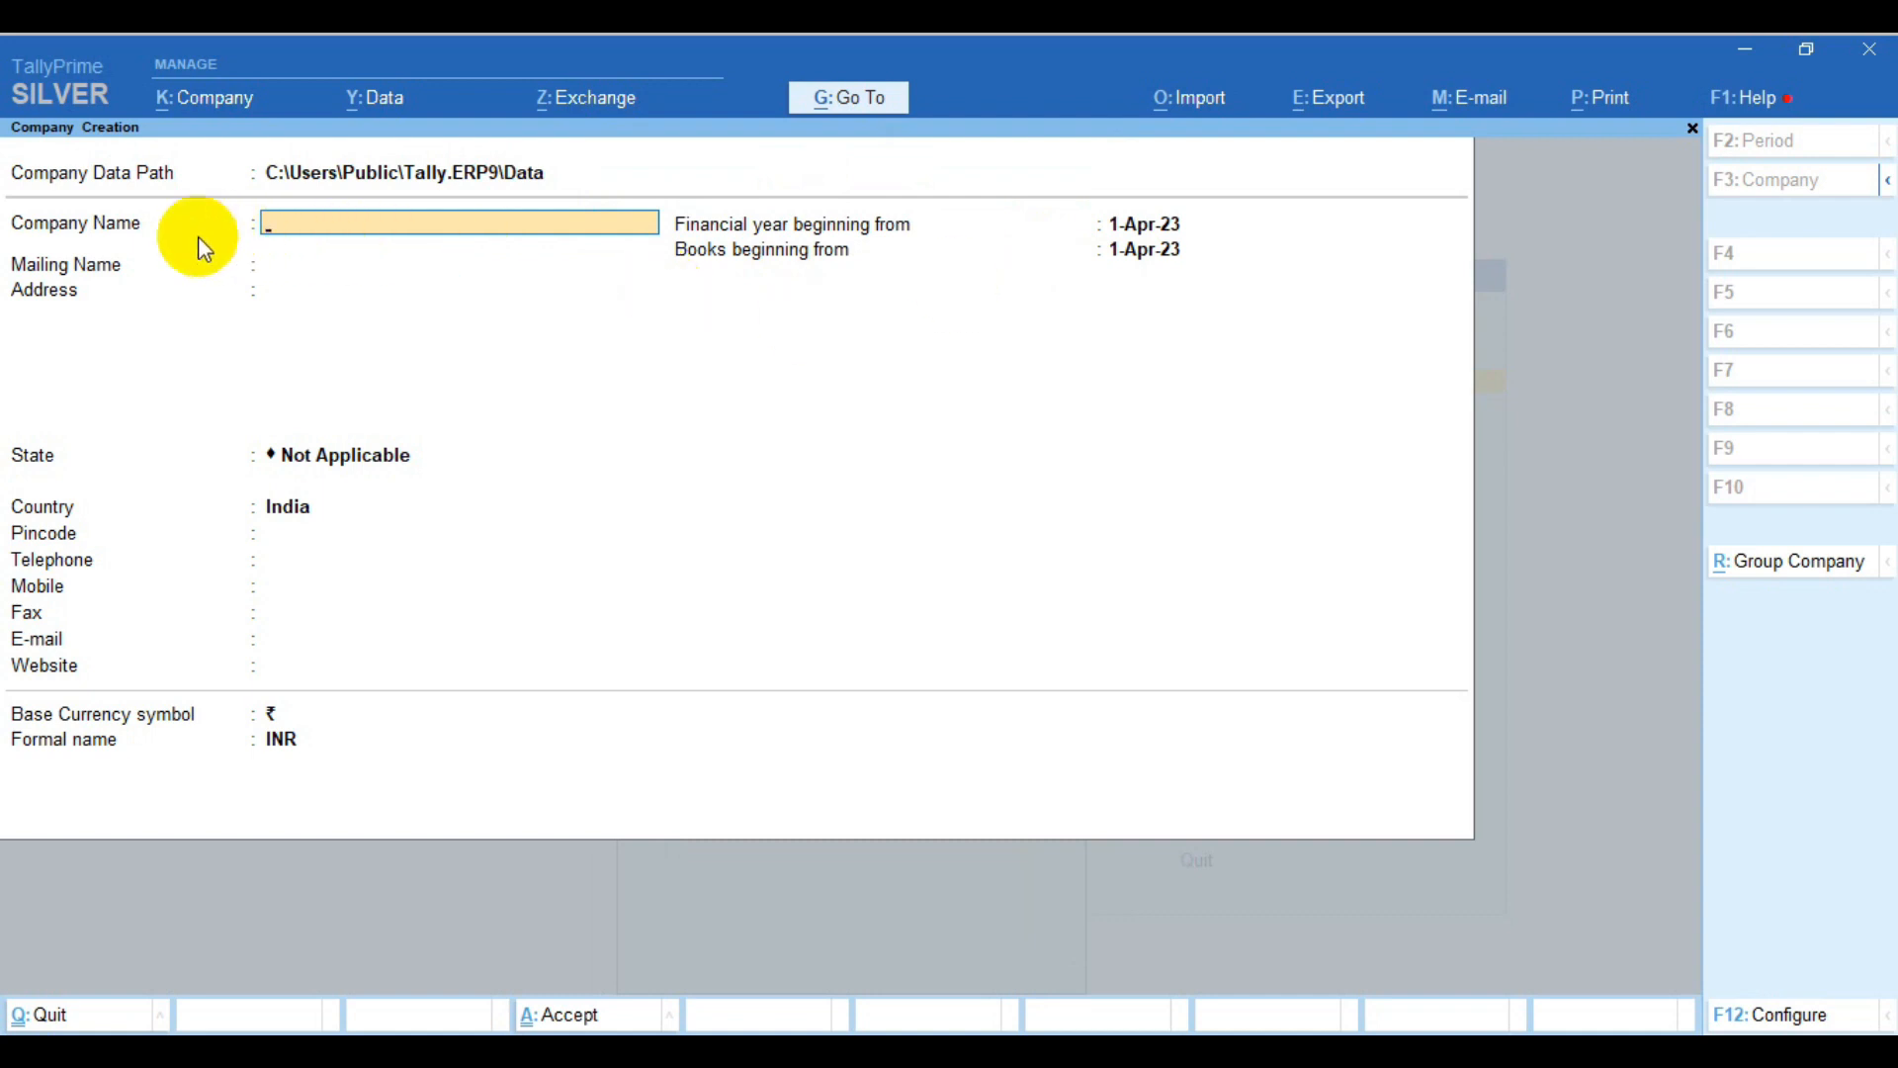
Name the company DIGITAL WORLD, keep the same mailing name, leave the address blank and set the state to Rajasthan
text(DIGITAL WORLD)
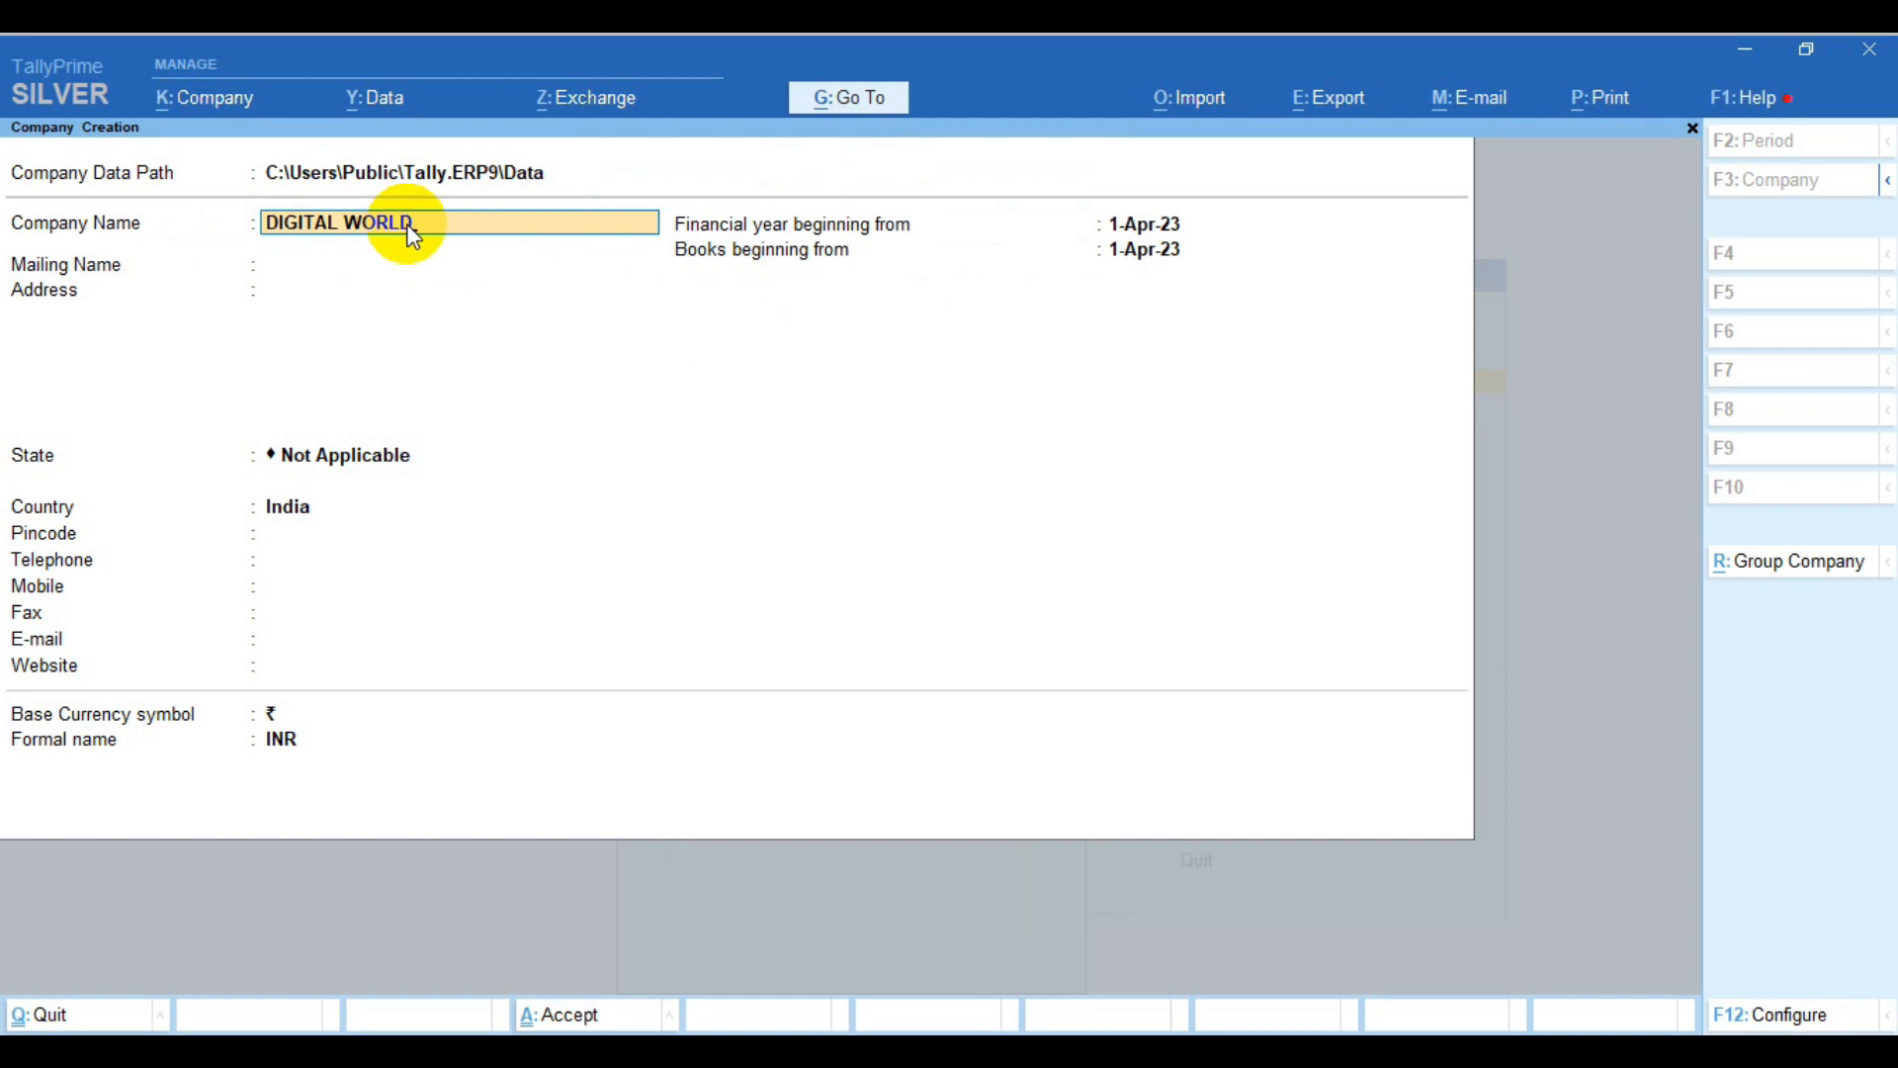
key(Return)
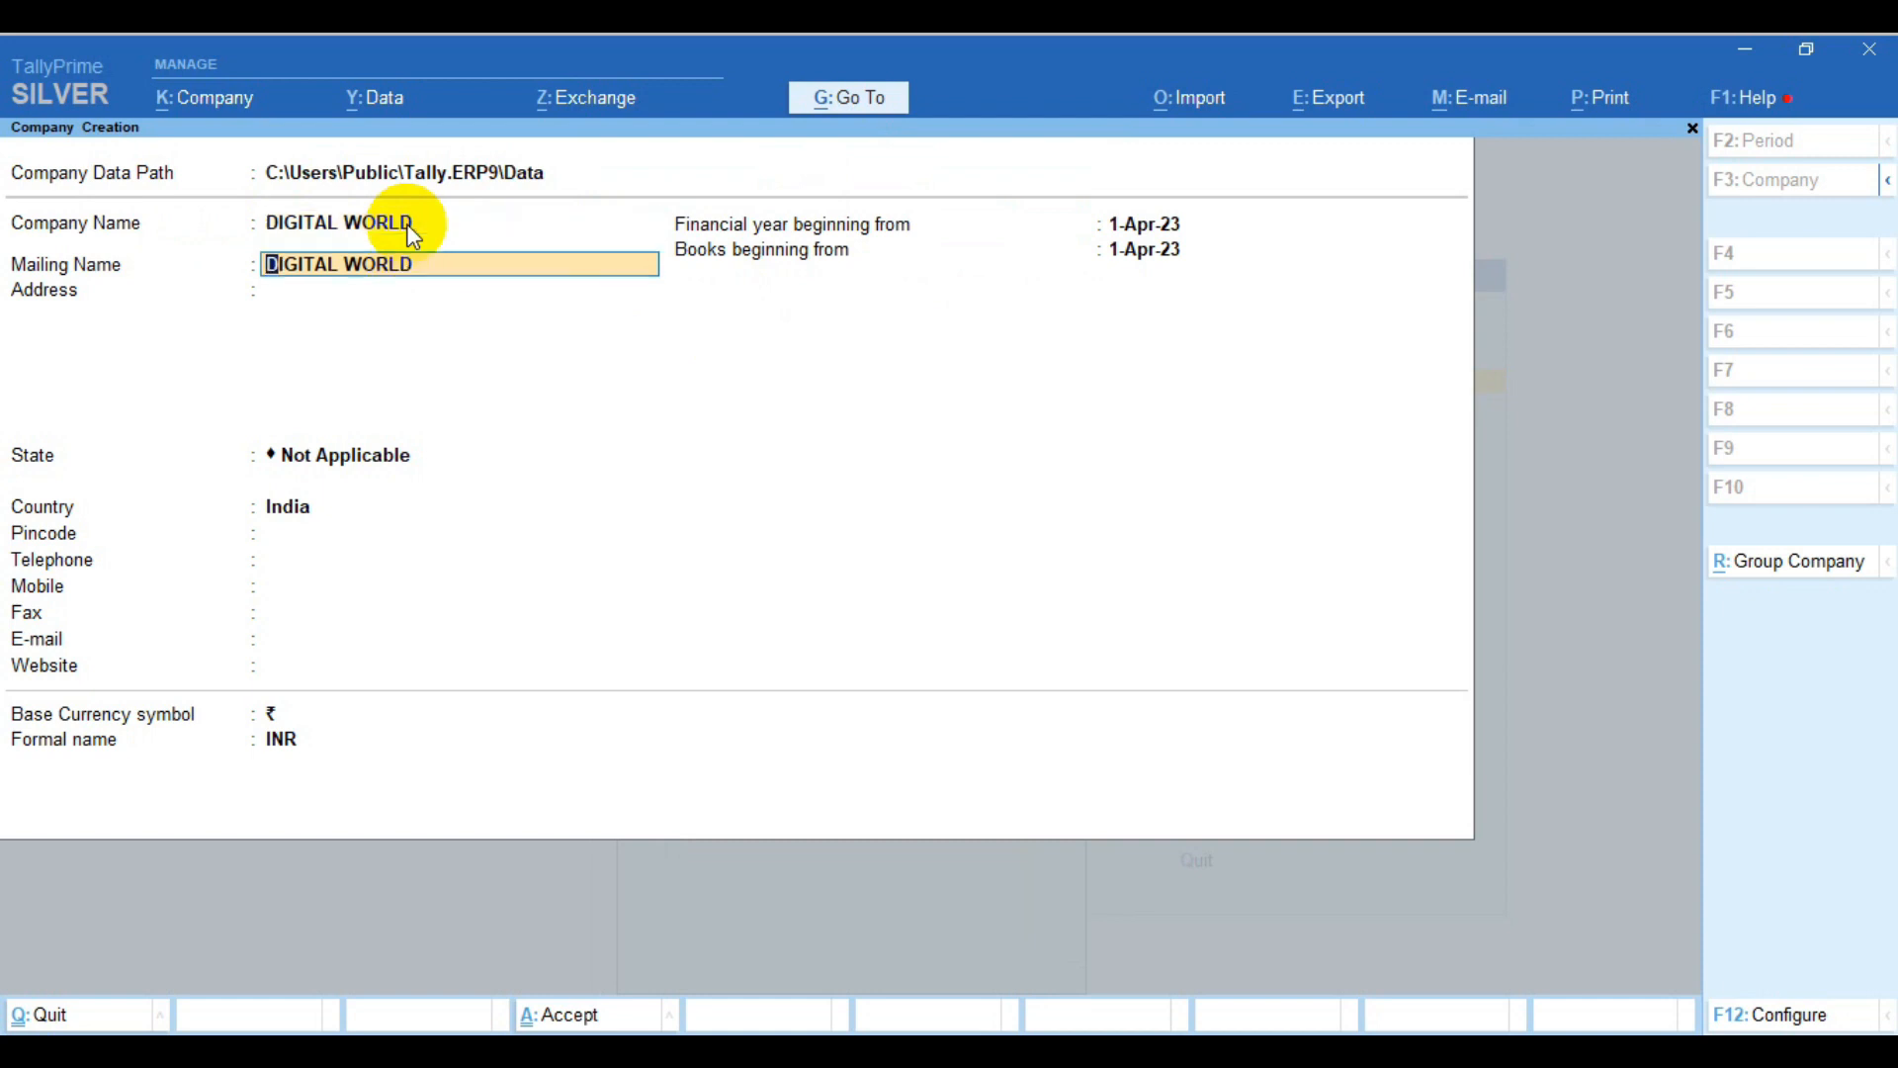
key(Return)
key(Return)
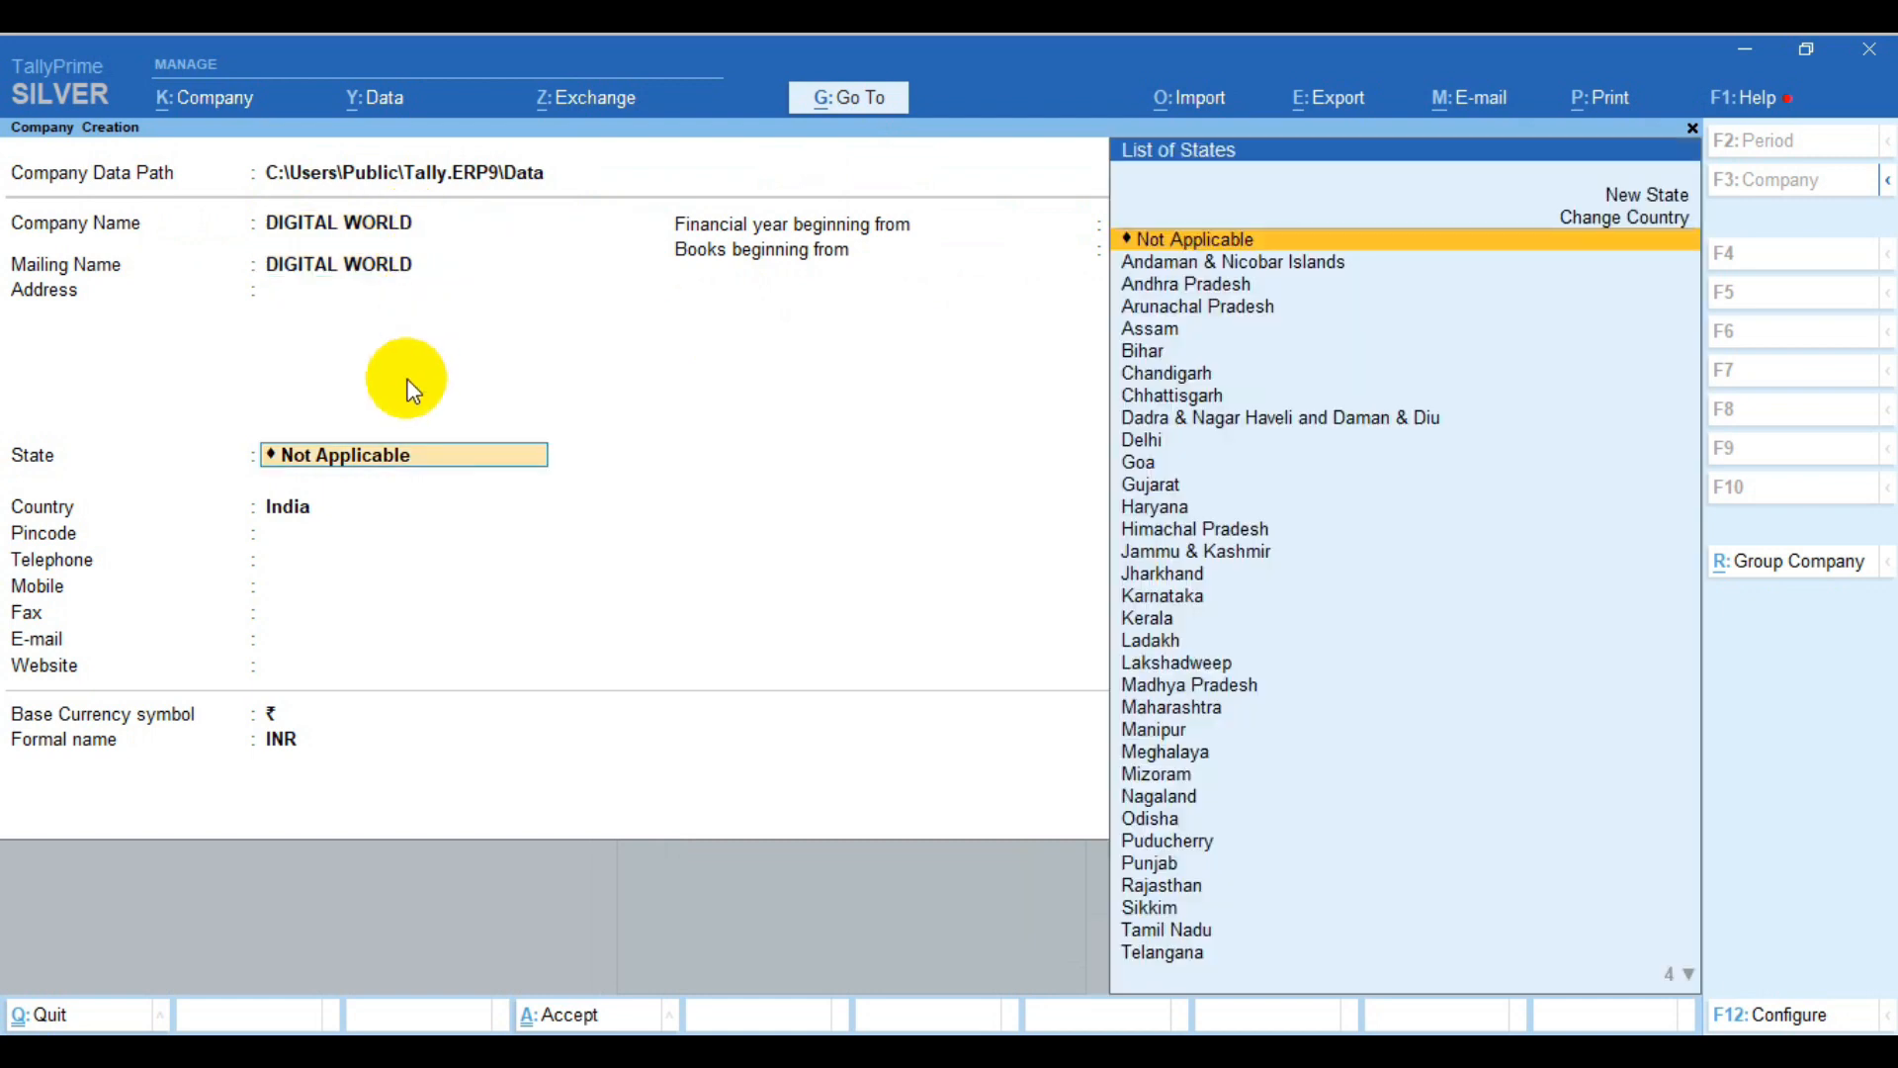
text(RA)
key(Return)
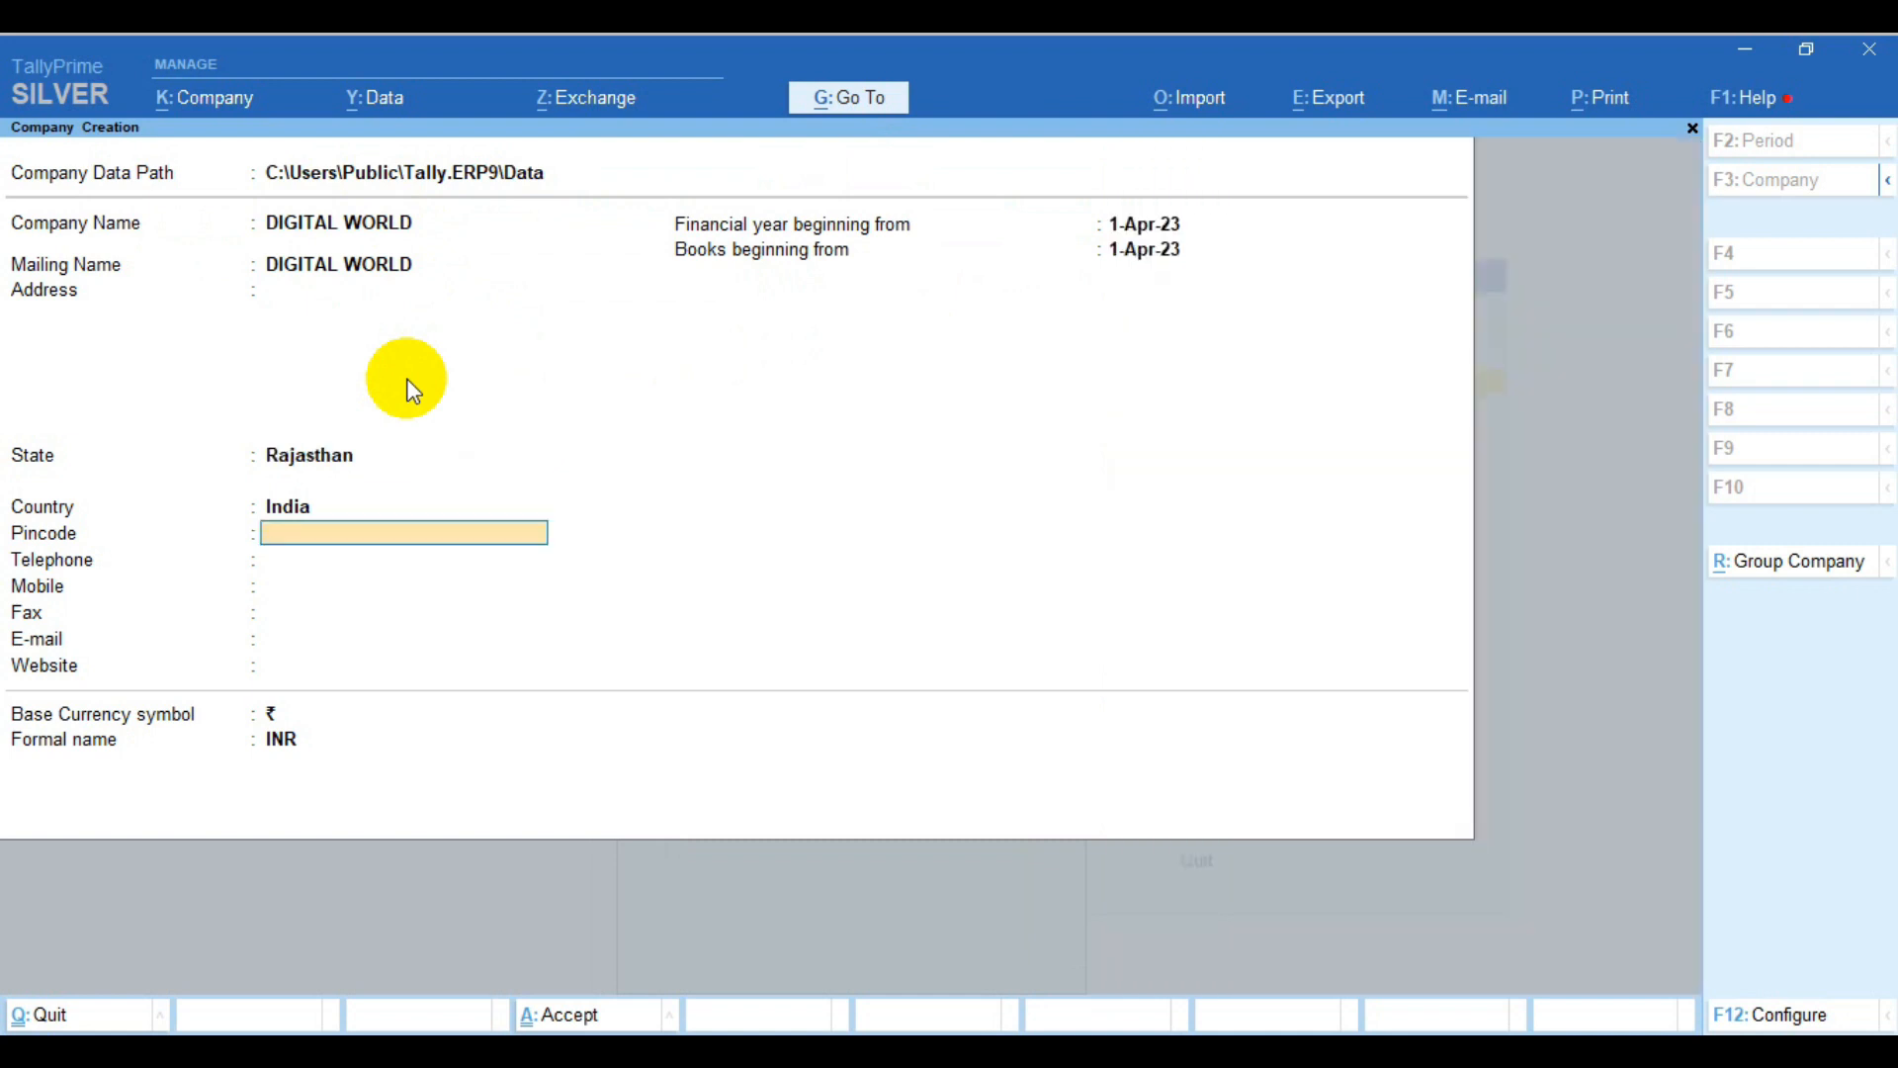
Leave the contact fields blank, keep INR as the base currency and save the new company
key(Return)
key(Return)
key(Return)
key(Return)
key(Return)
key(Return)
key(Return)
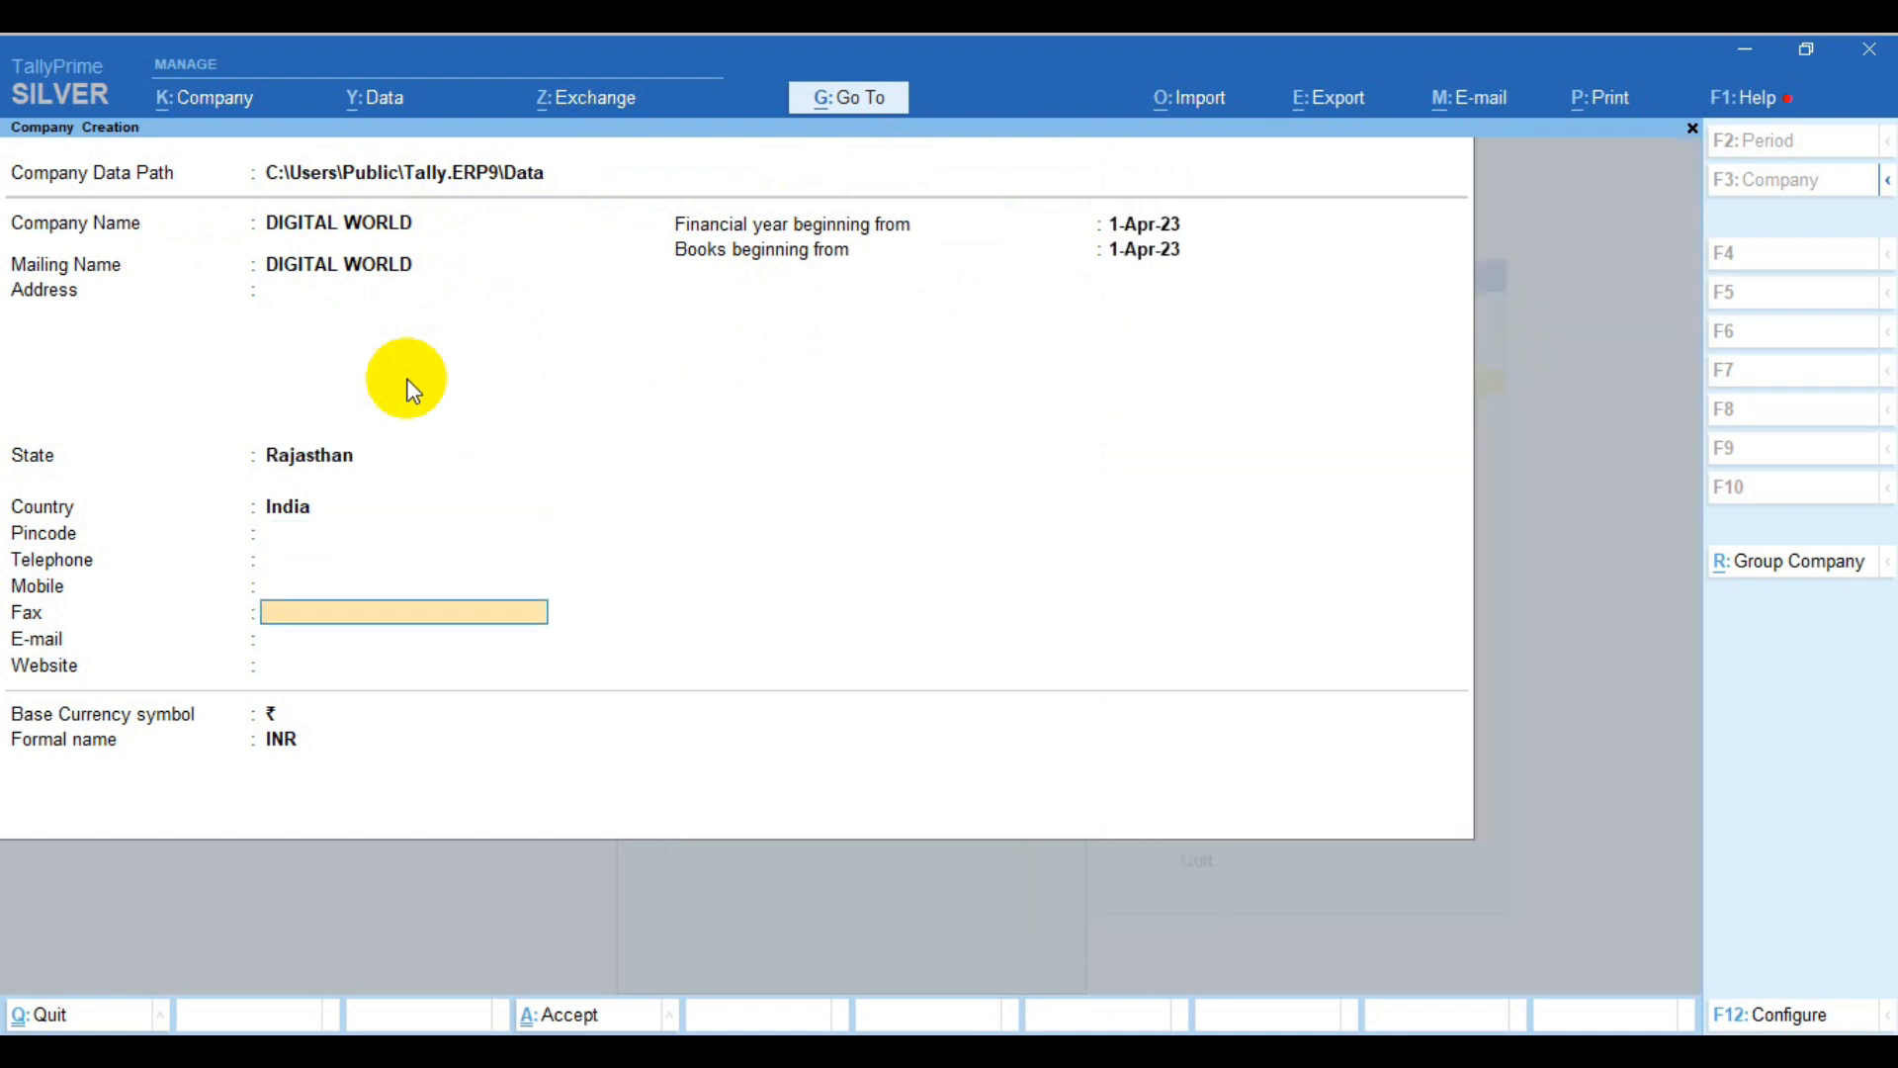
key(Return)
key(Return)
key(Return)
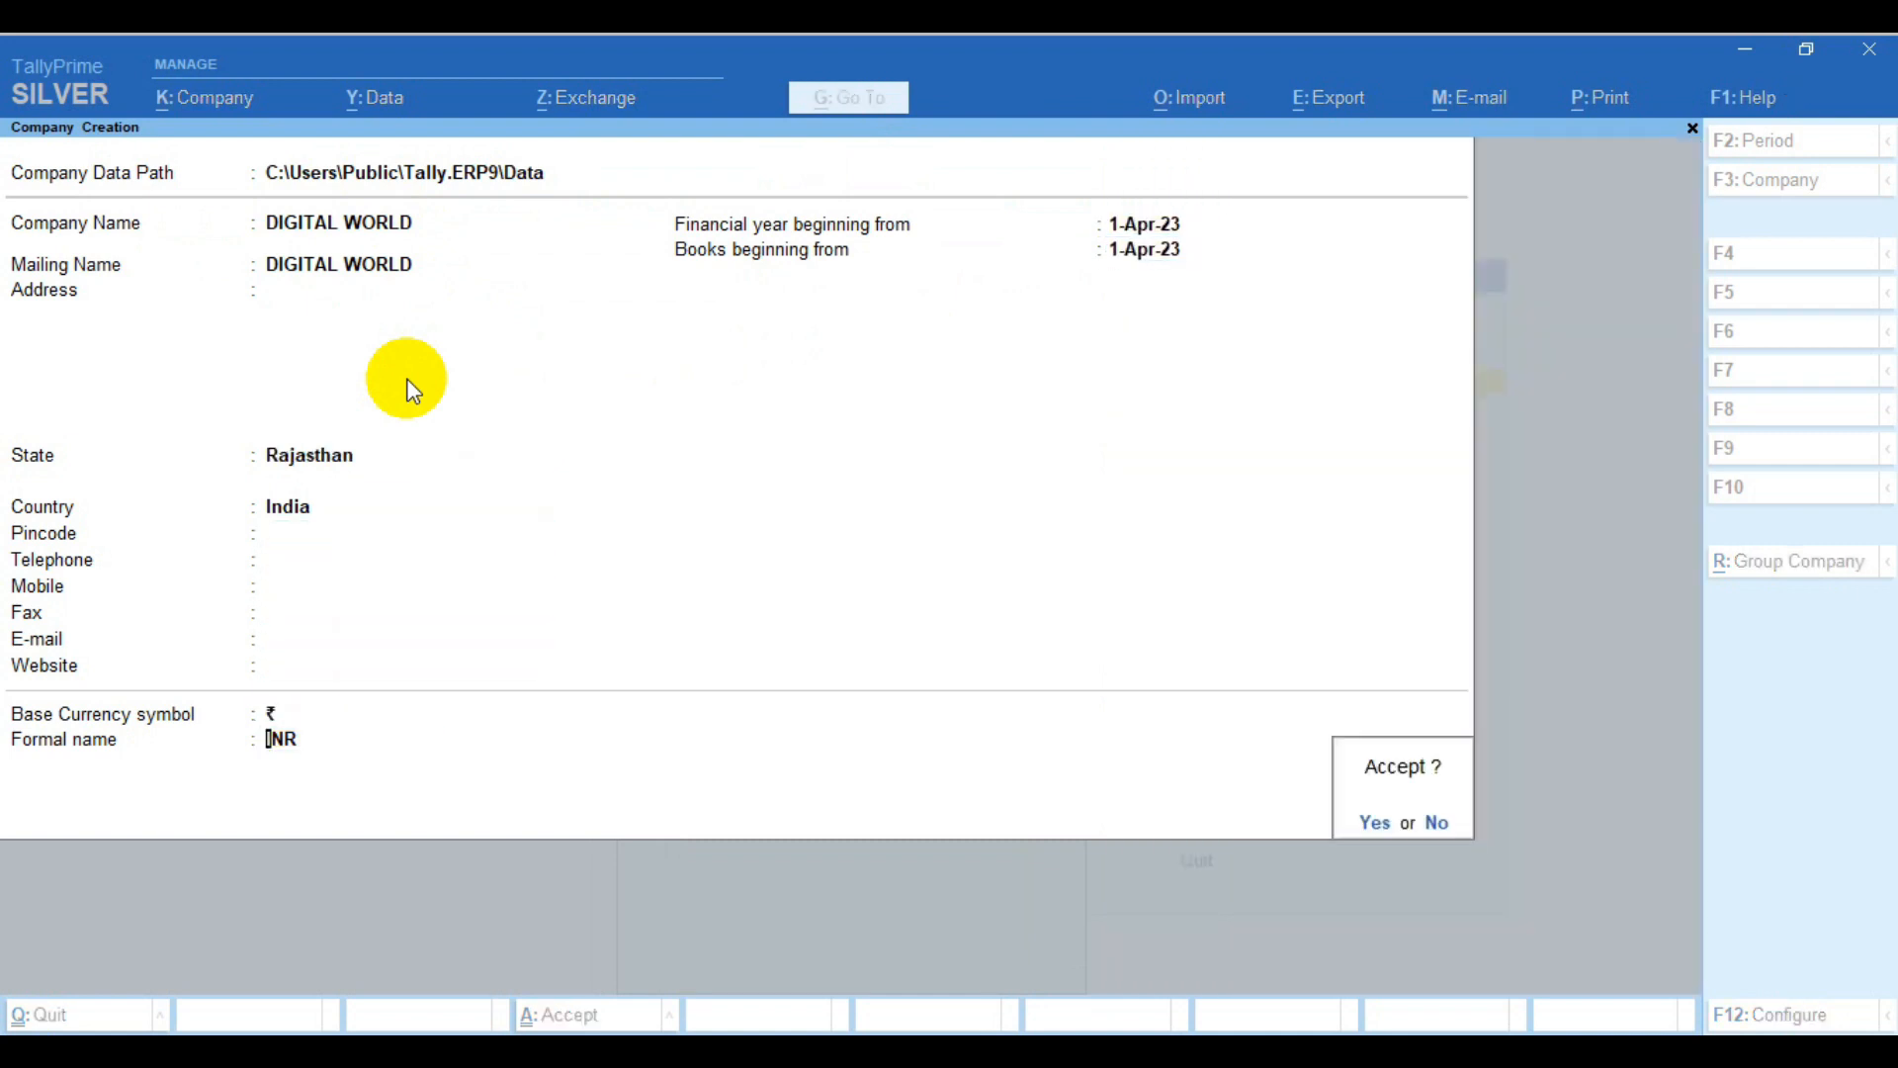
key(Return)
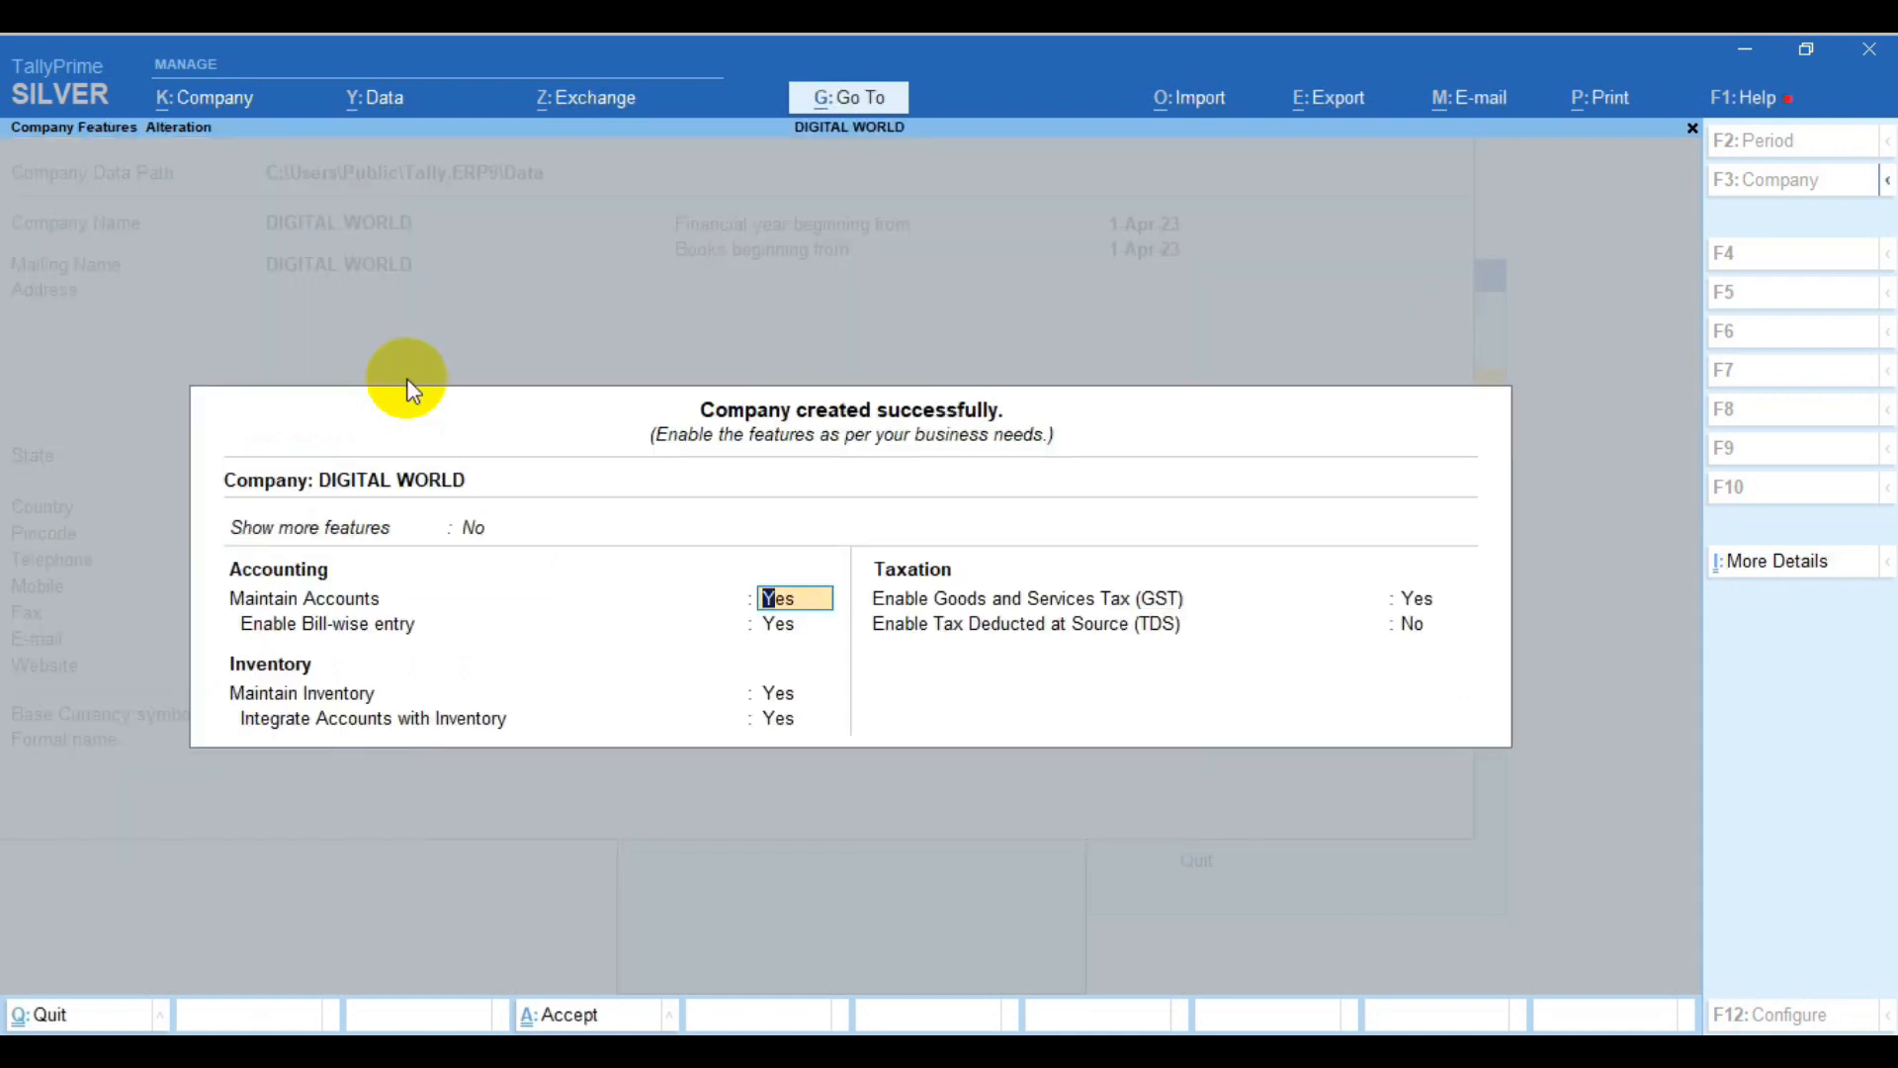
Keep the accounting and inventory features on and enable Goods and Services Tax (GST), opening its details
key(Return)
key(Return)
key(Return)
key(Return)
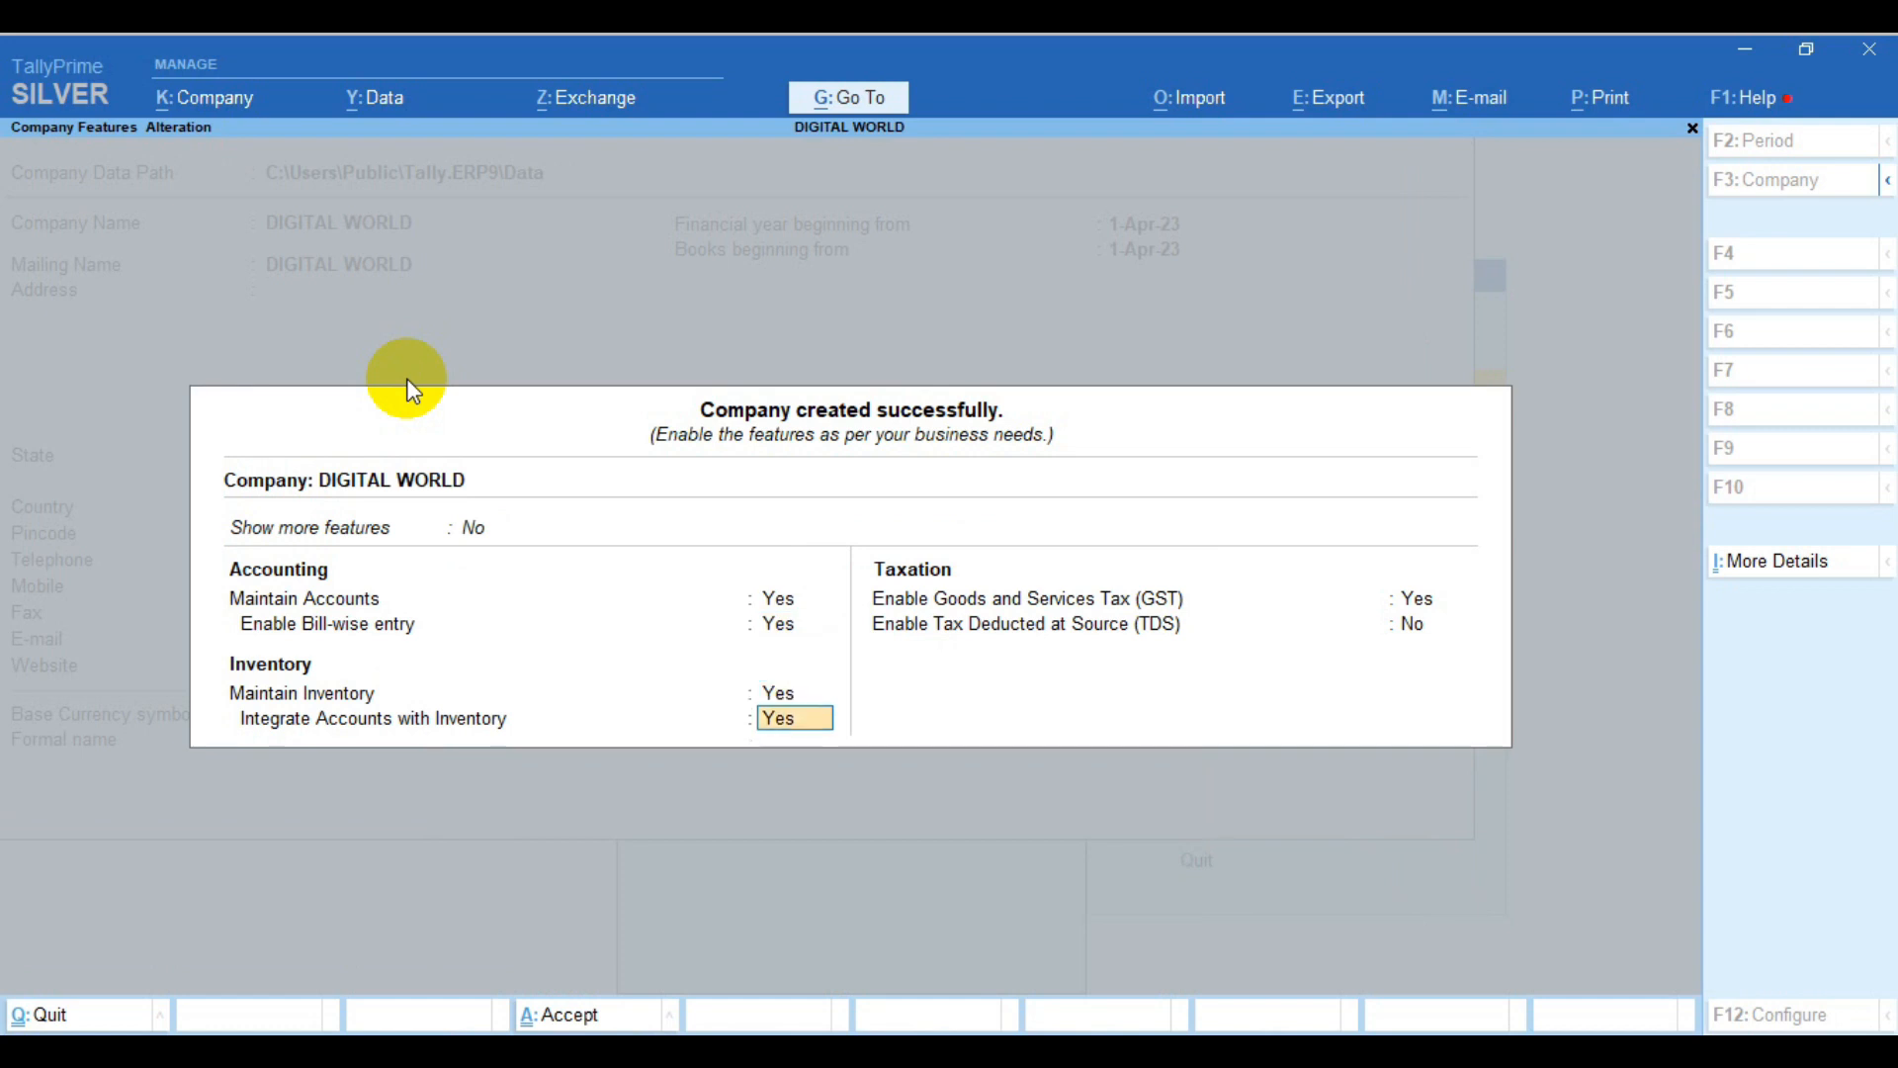
text(Y)
key(Return)
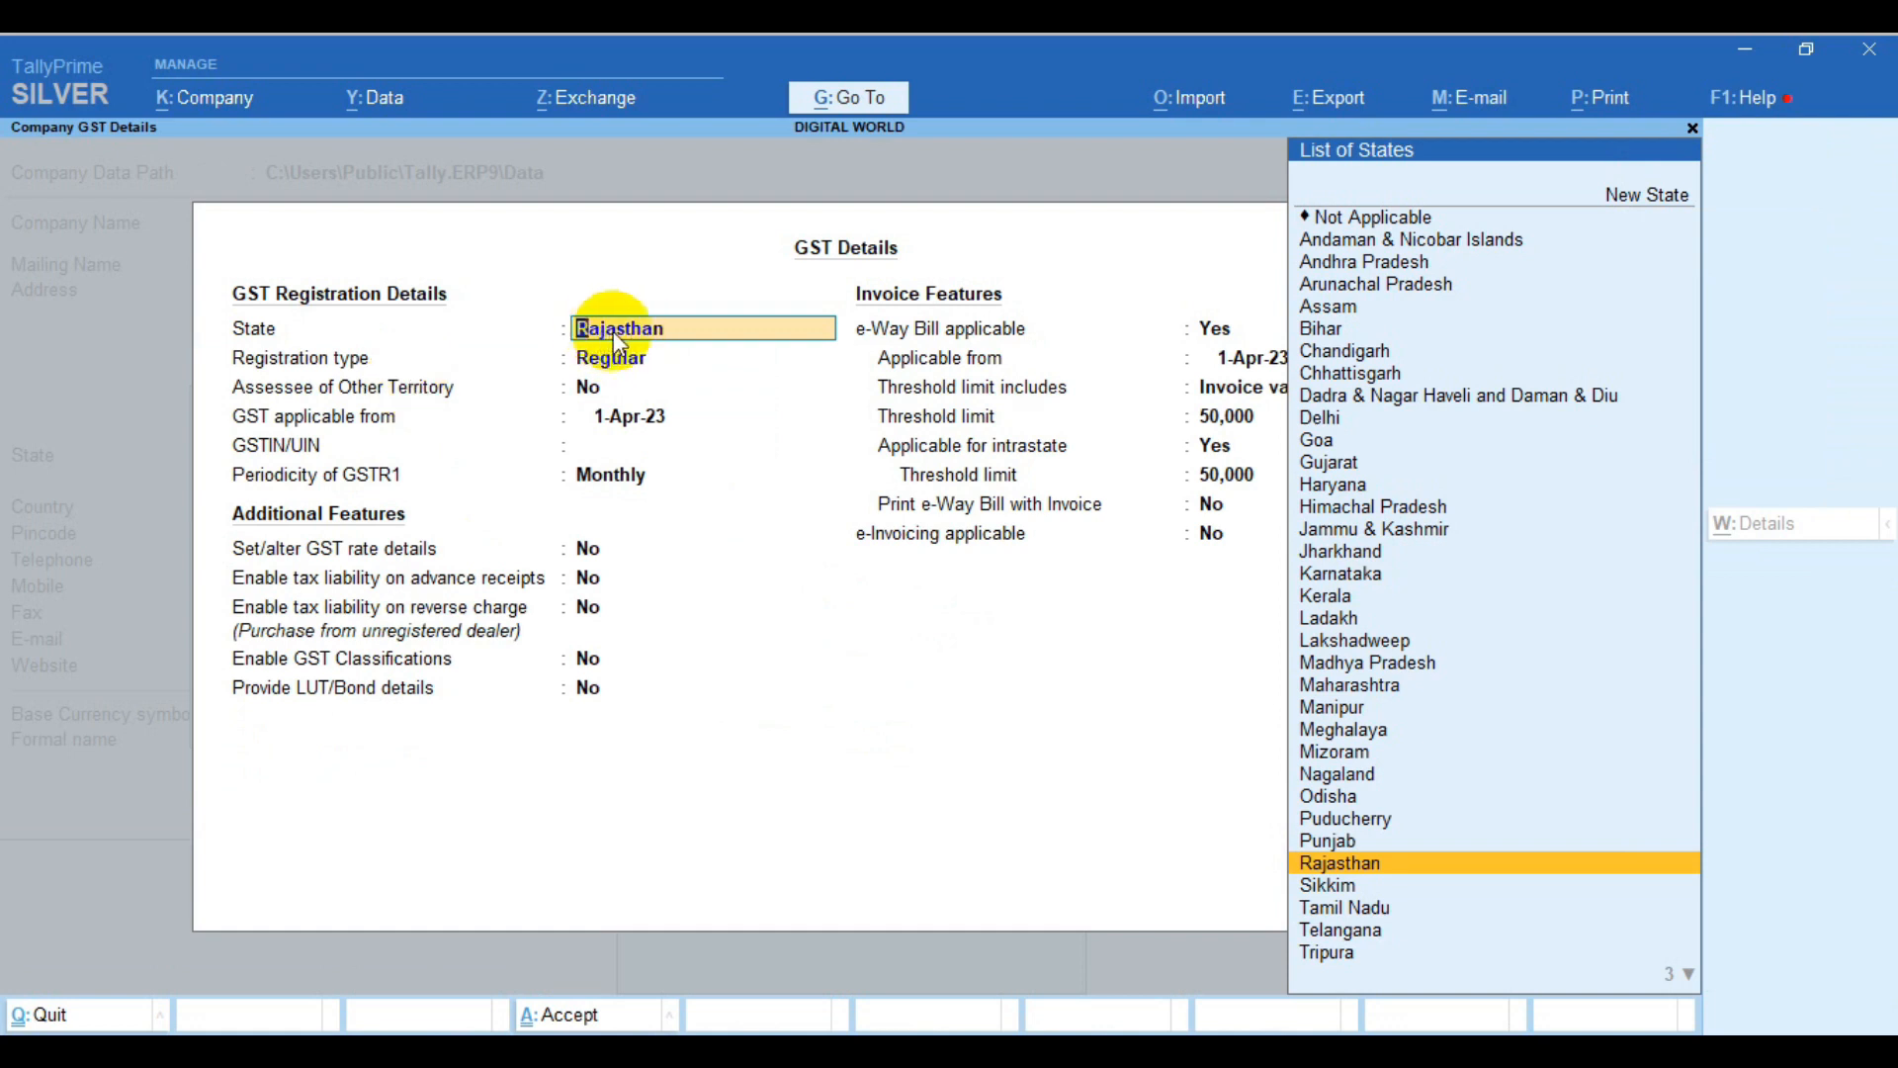
Fill in the GST registration: state Rajasthan, type Regular, applicable from 1-Apr-23, the company's GSTIN/UIN and Monthly GSTR1 periodicity
key(Return)
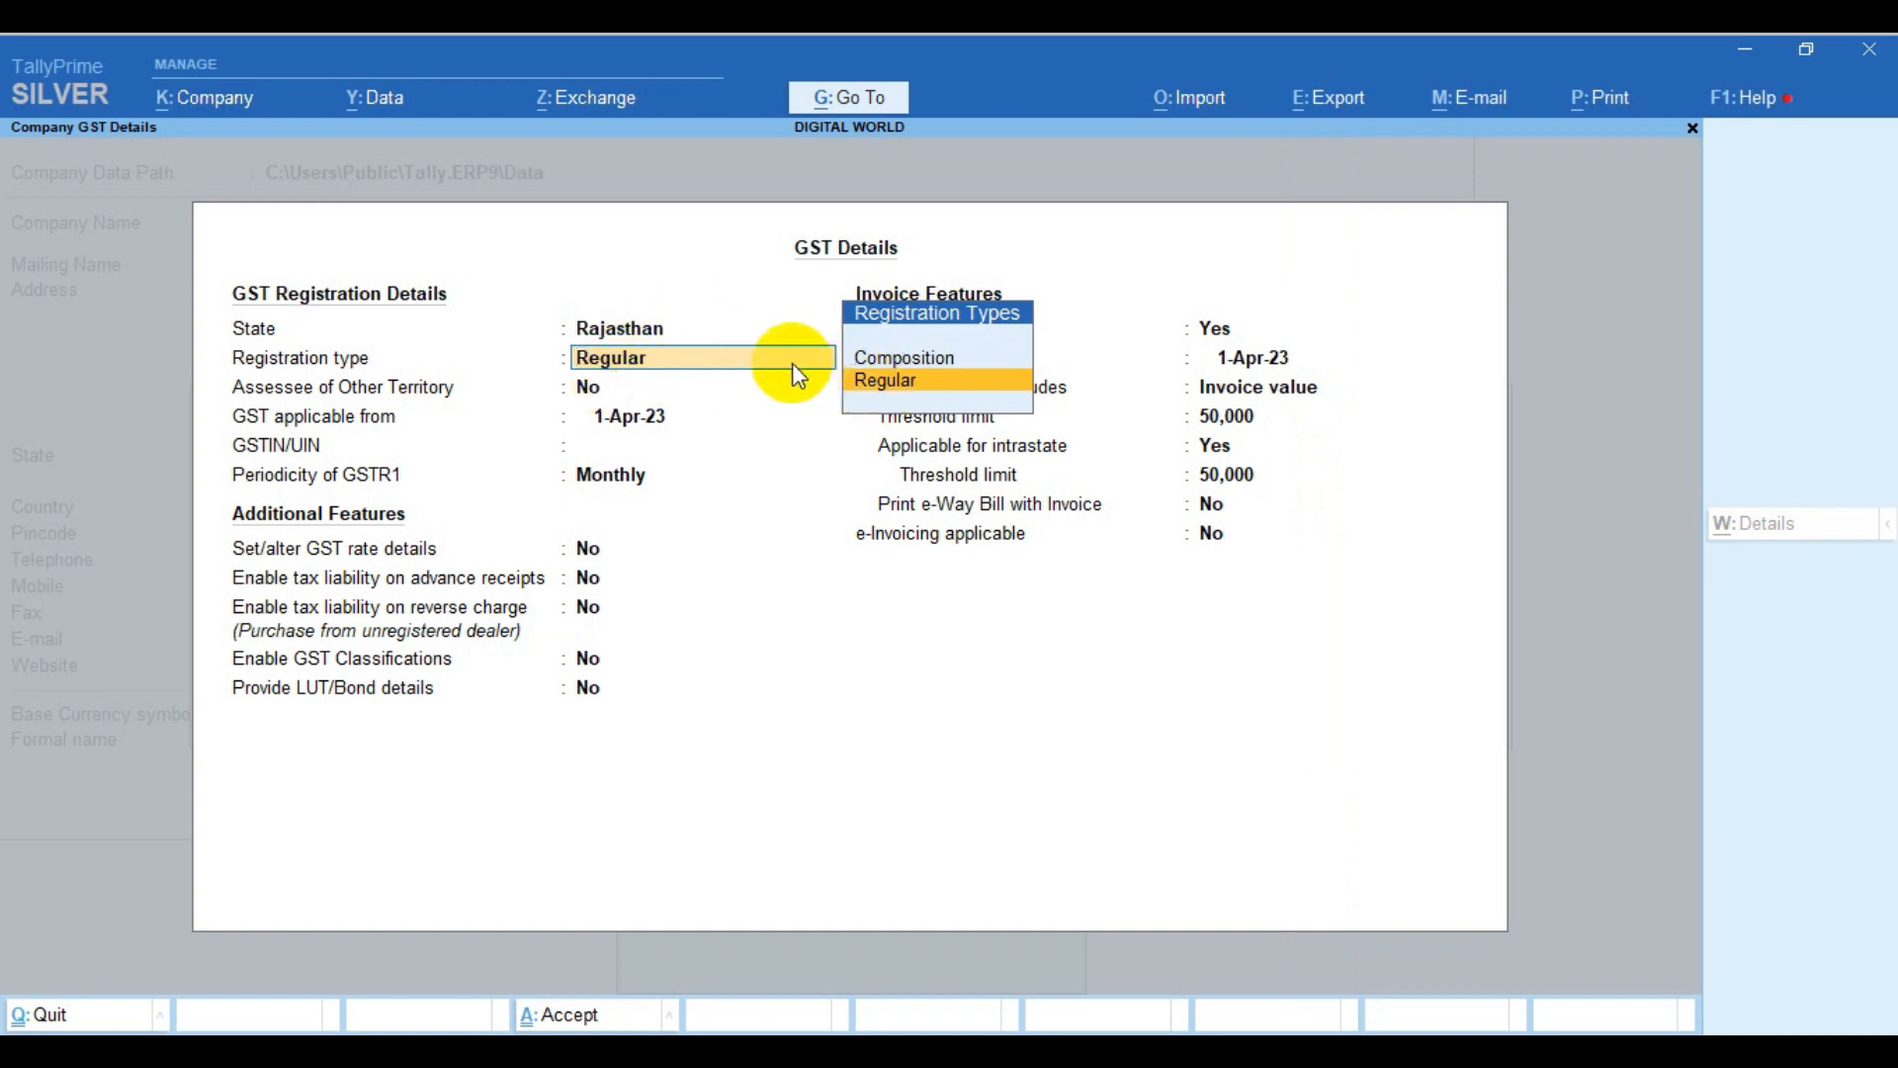
click(874, 384)
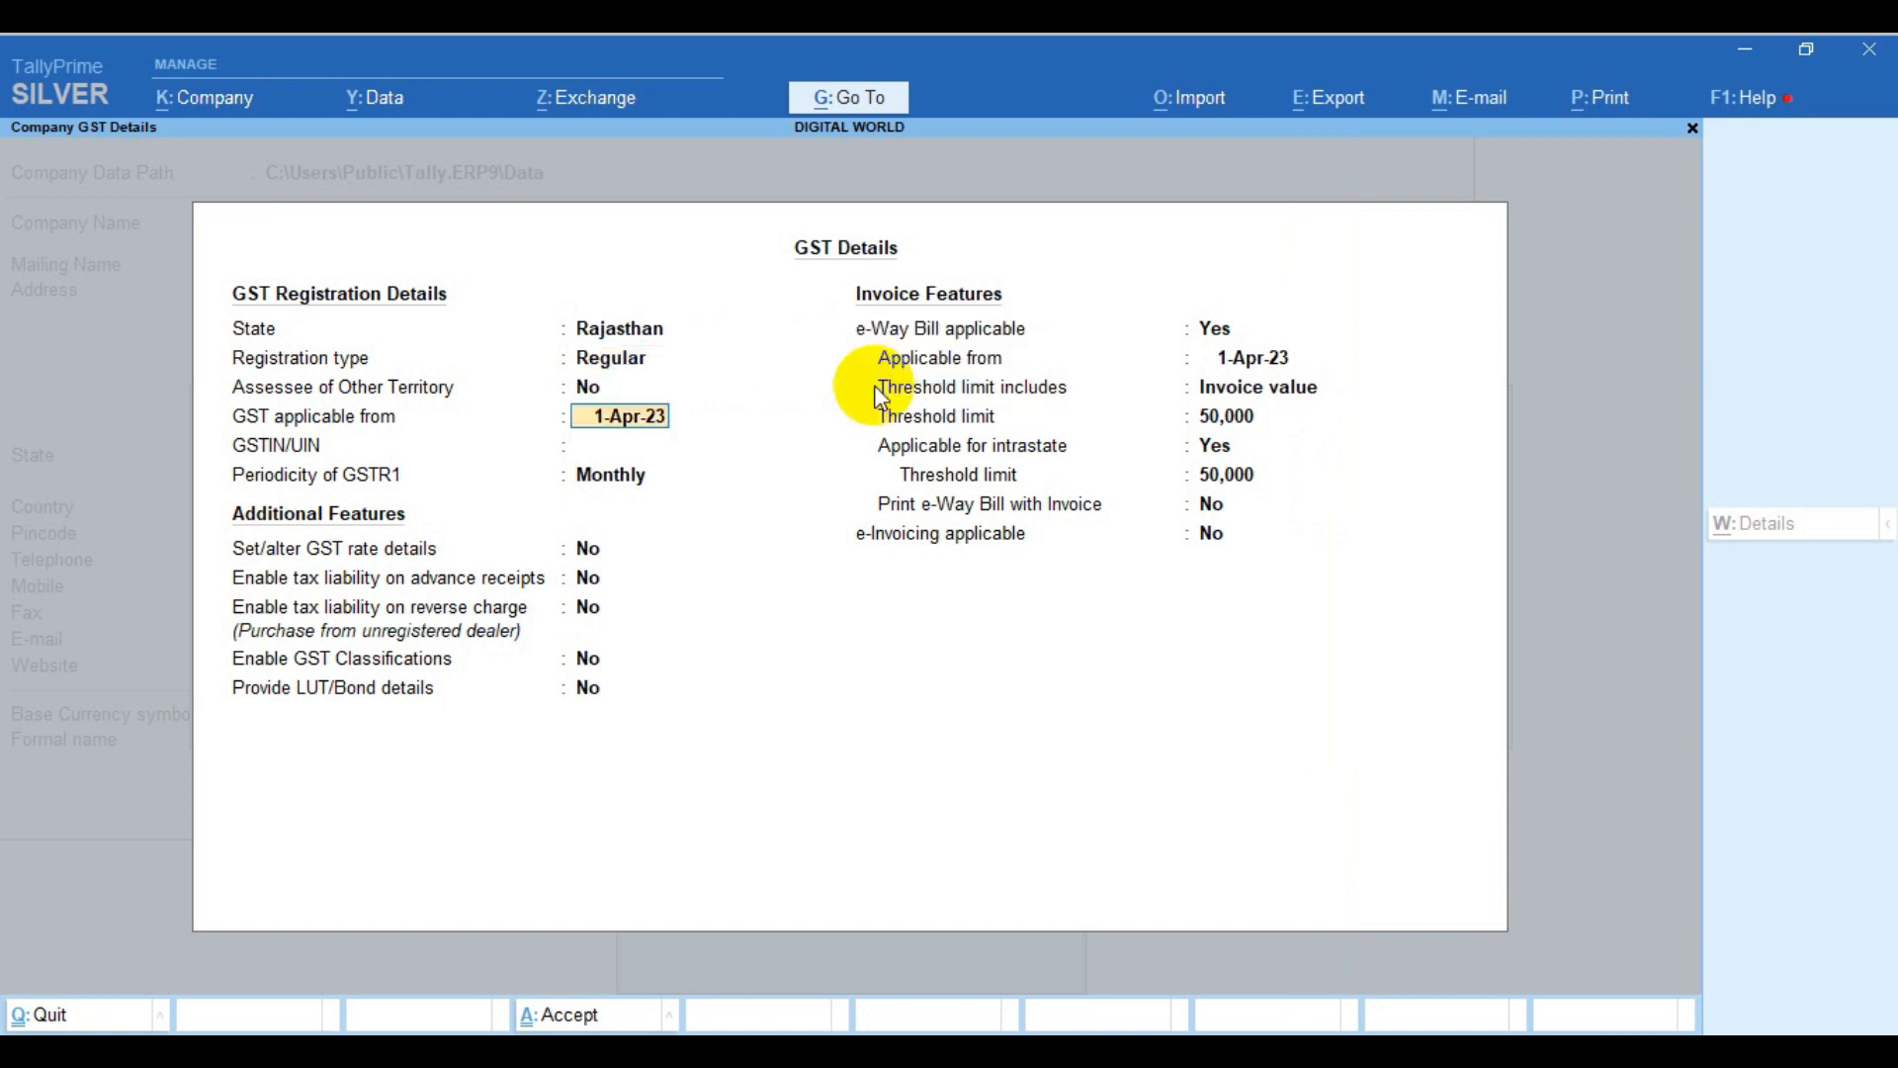
key(Return)
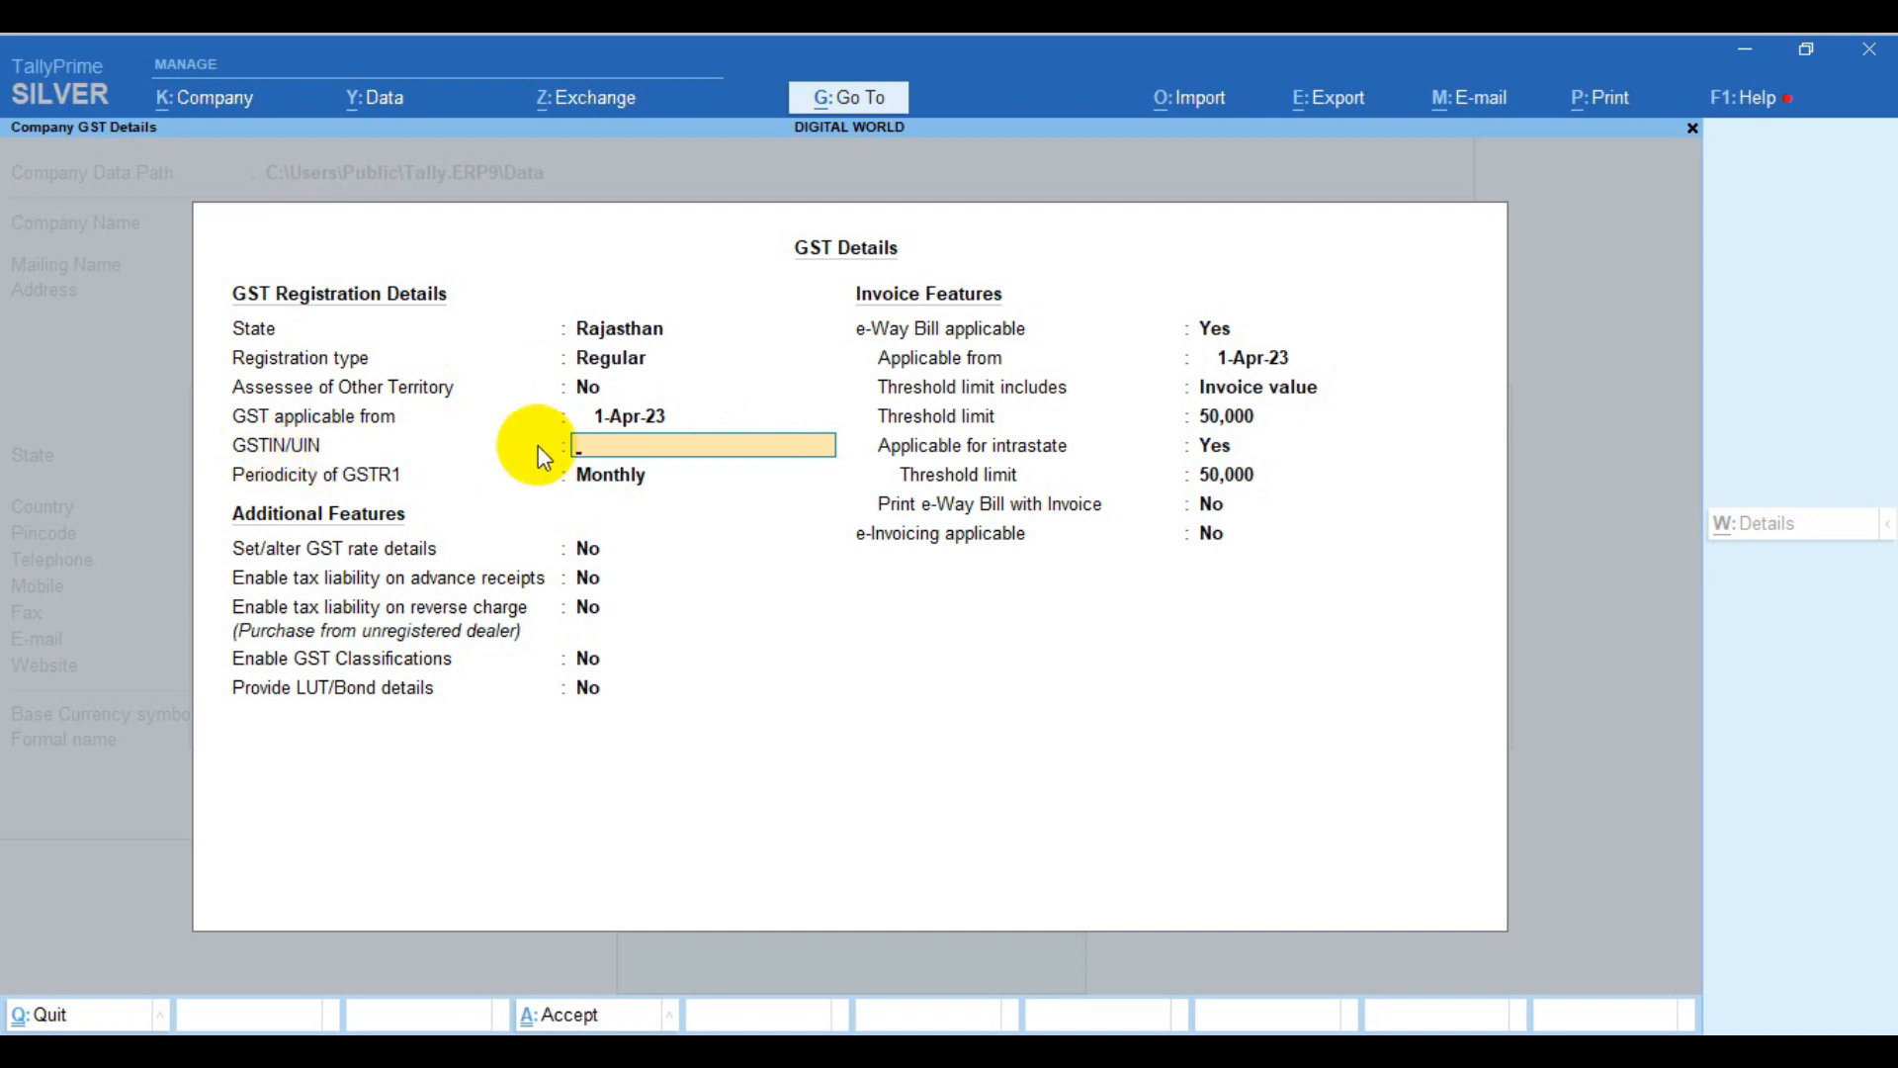
text(AAAAAAAAAAAAAAA)
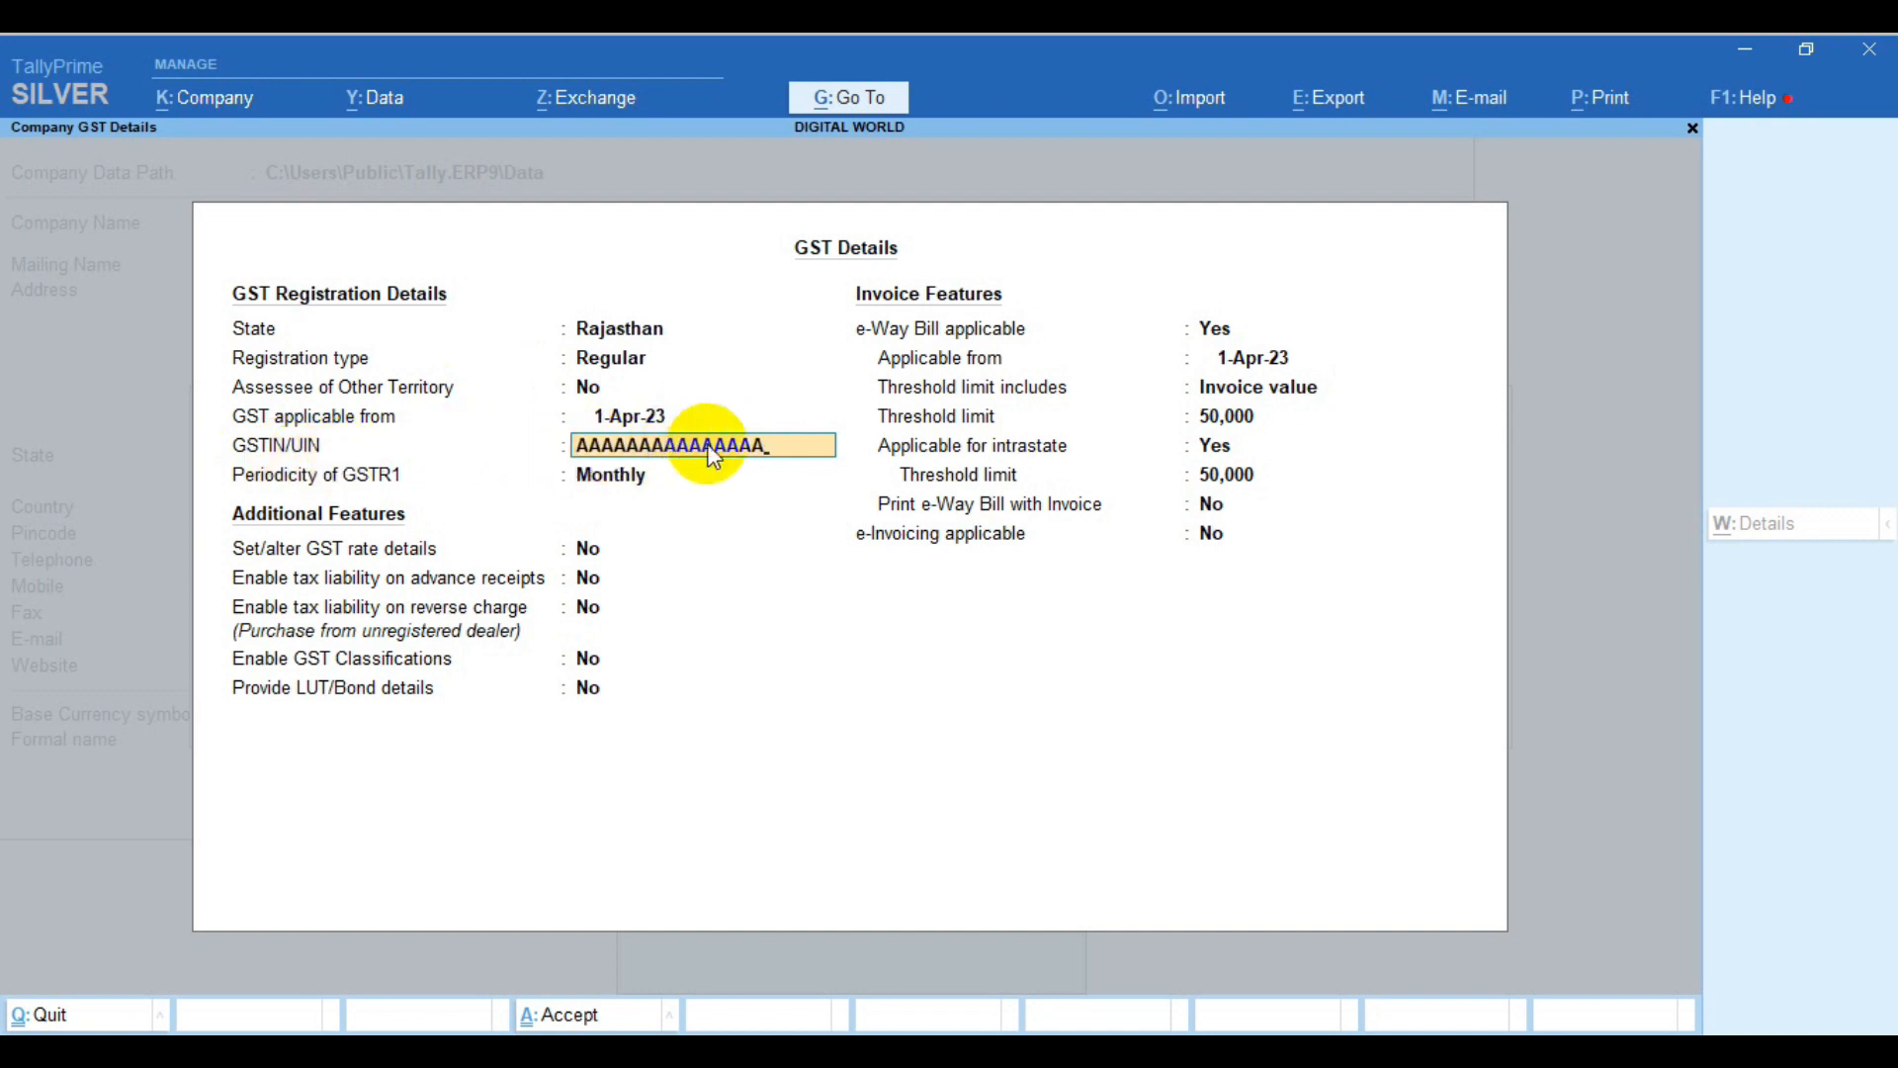
key(Return)
key(Return)
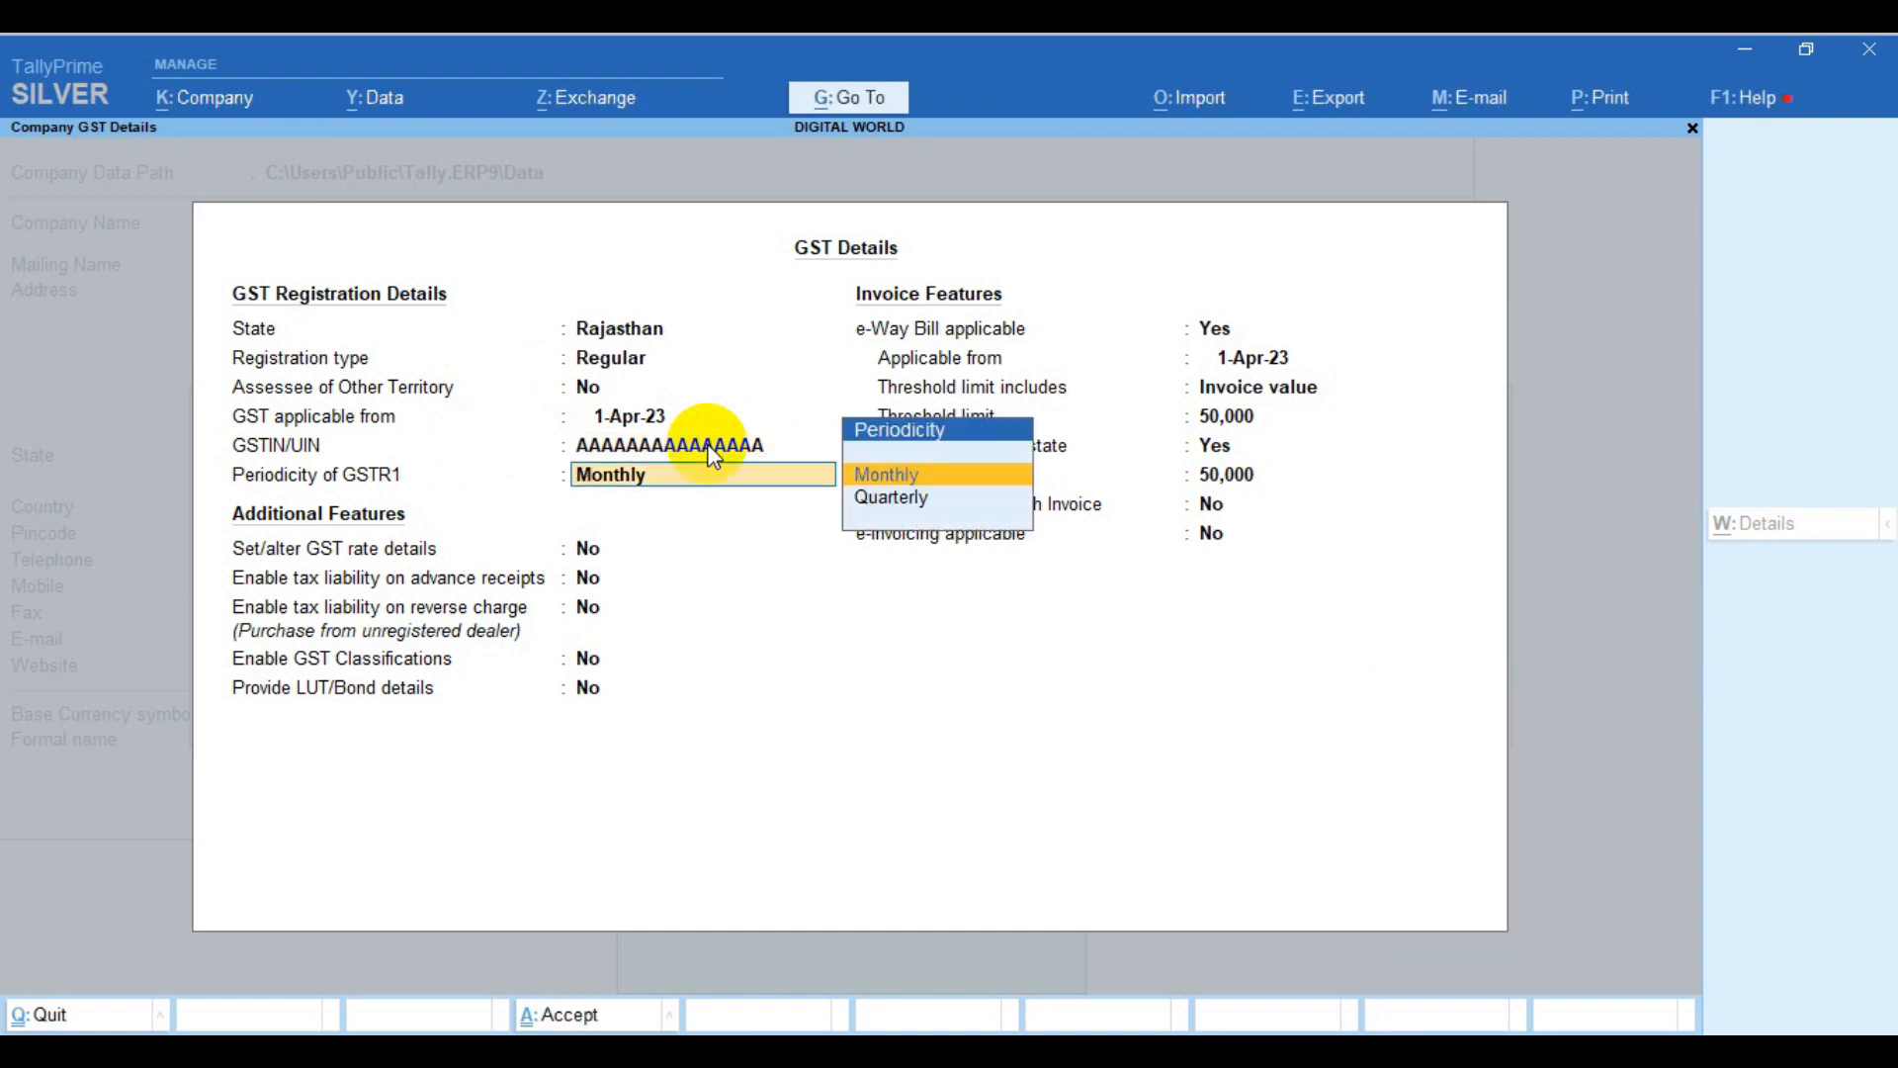
click(947, 478)
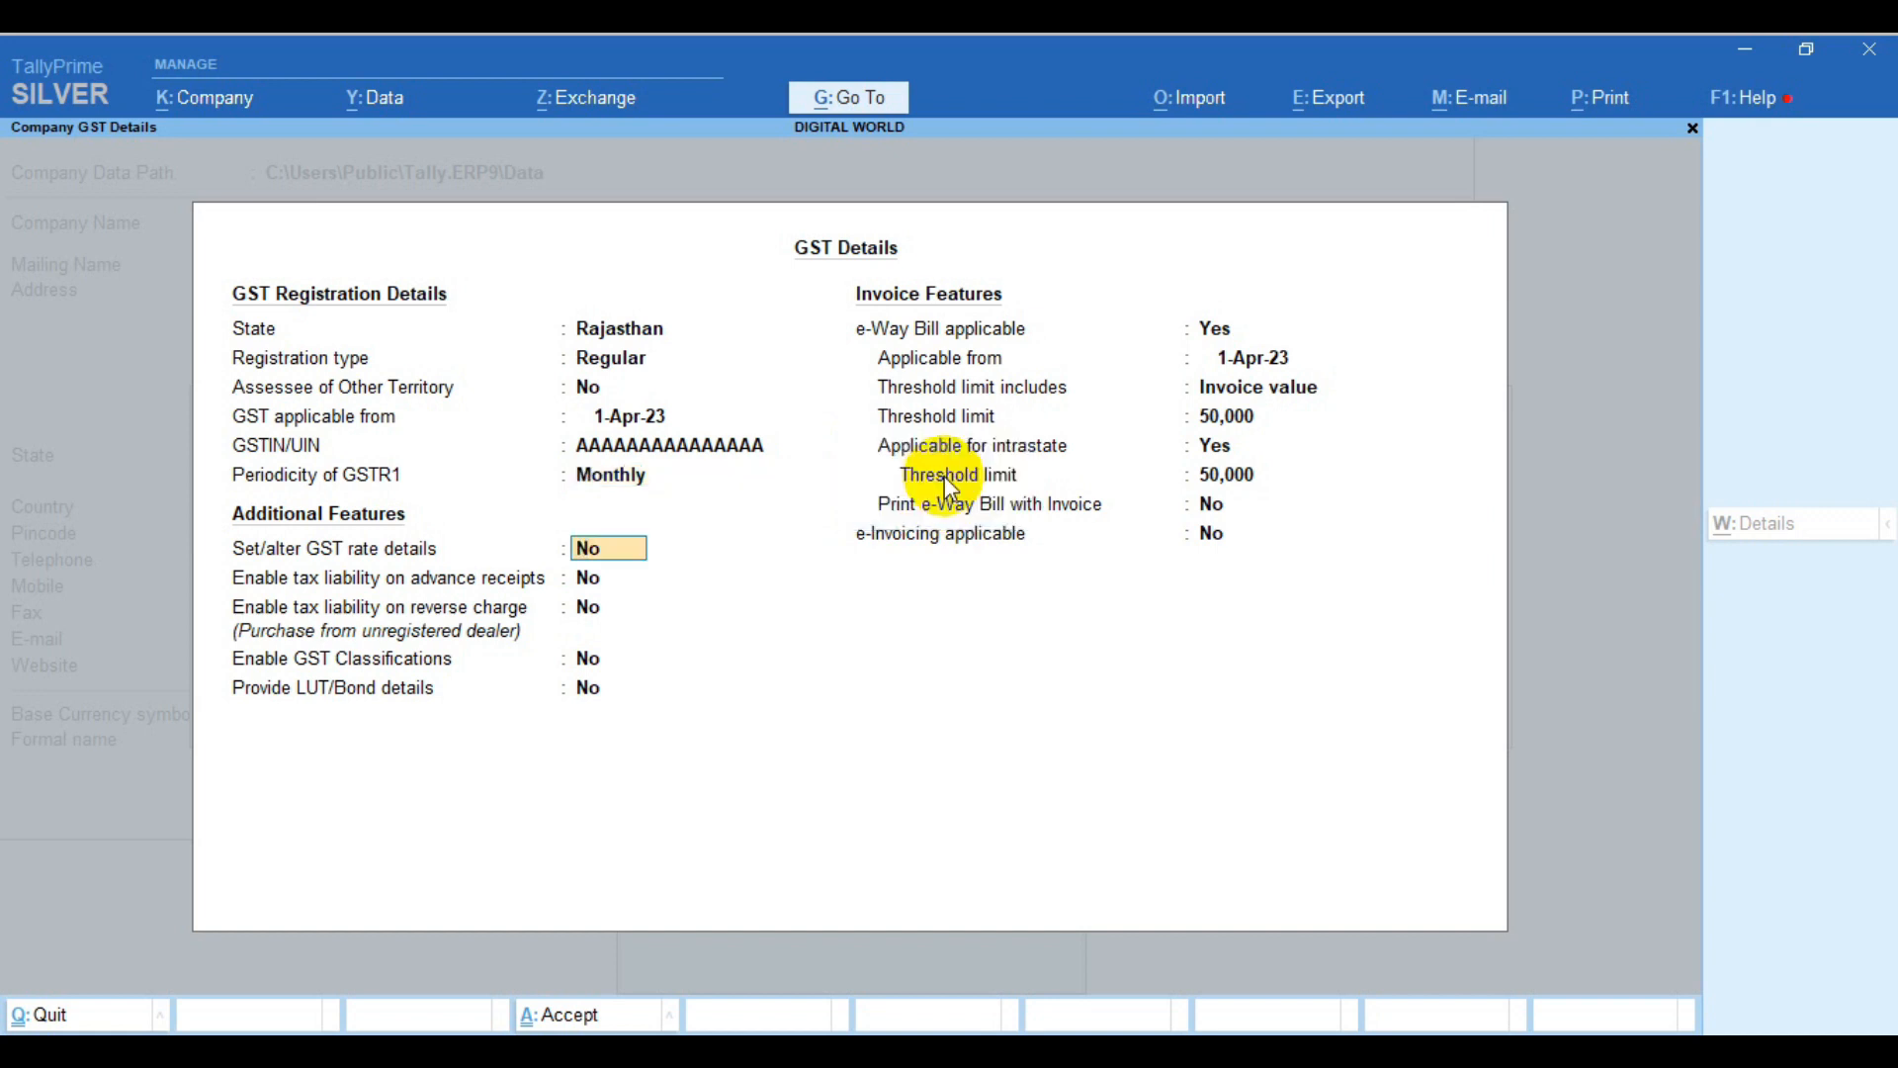
Keep the default additional GST and e-Way Bill settings and save the GST details
key(Return)
key(Return)
key(Return)
key(Return)
key(Return)
key(Return)
key(Return)
key(Return)
key(Return)
key(Return)
key(Return)
key(Return)
key(Return)
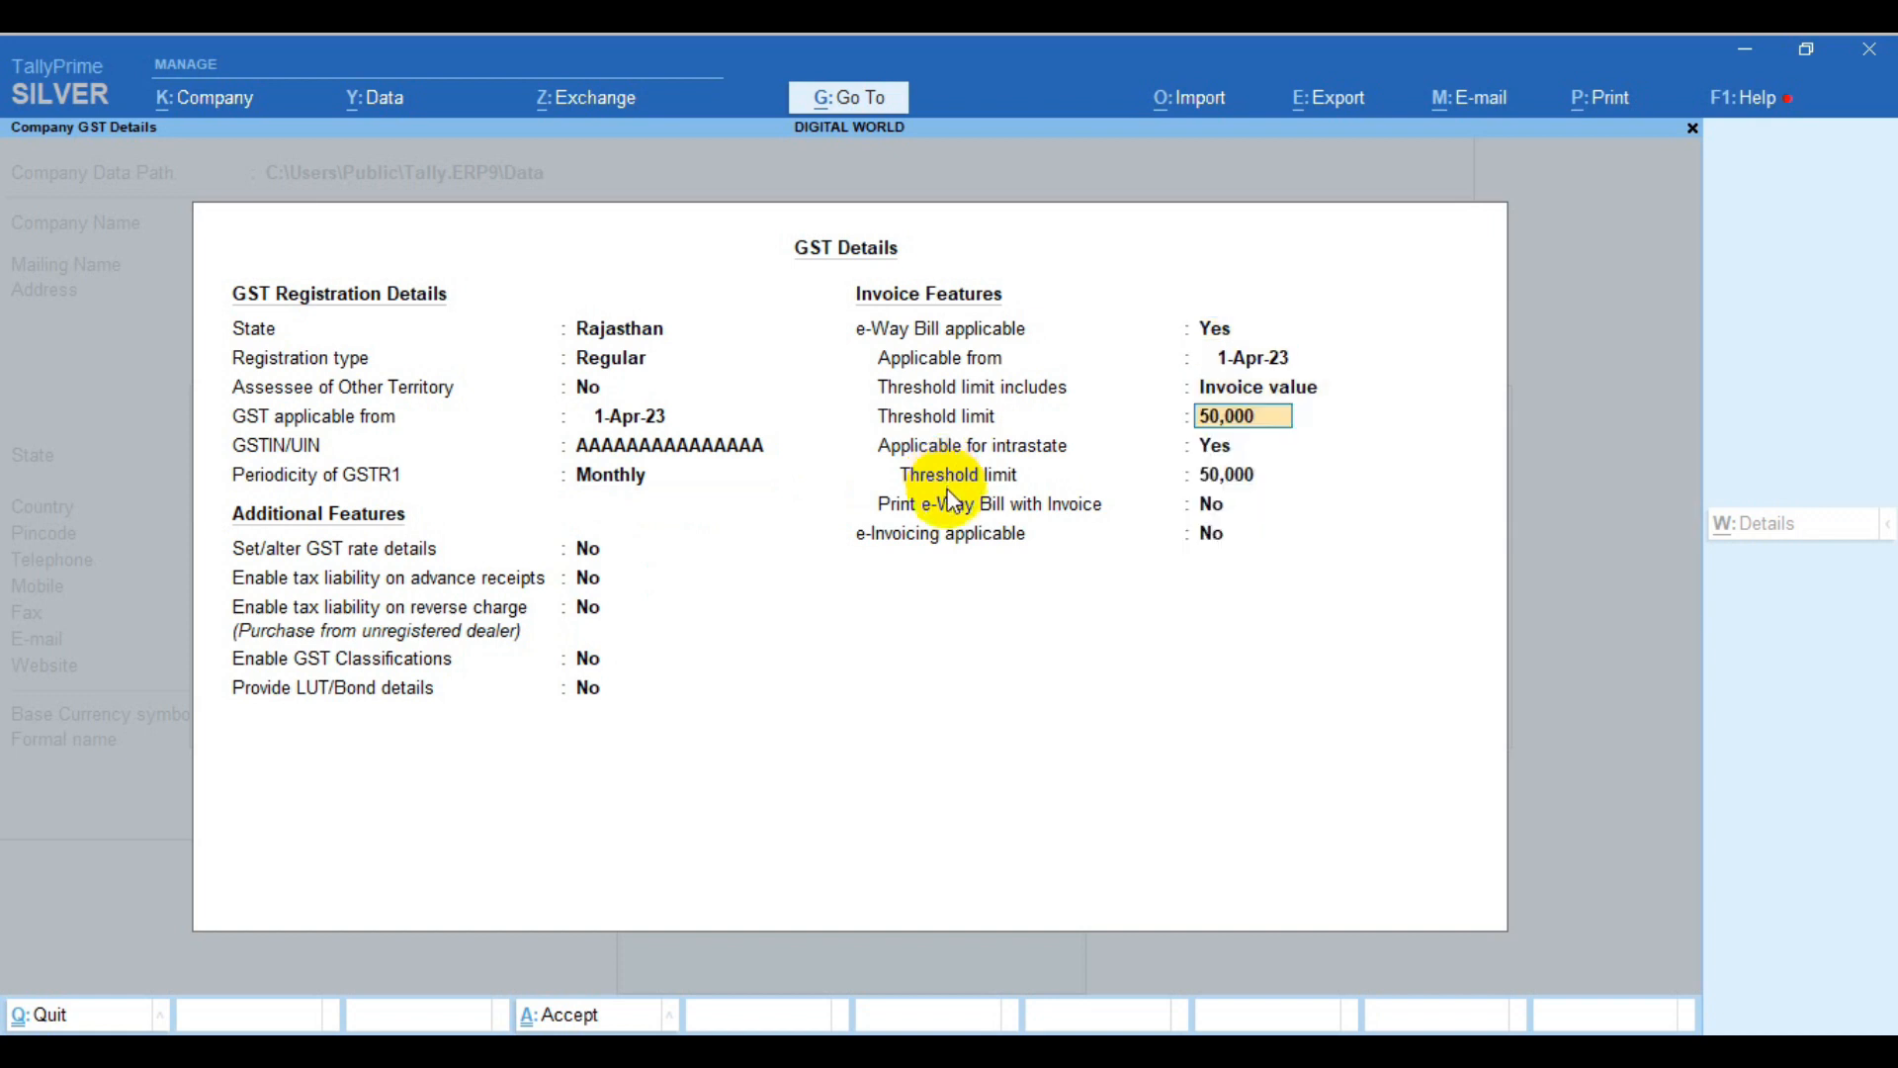
key(Return)
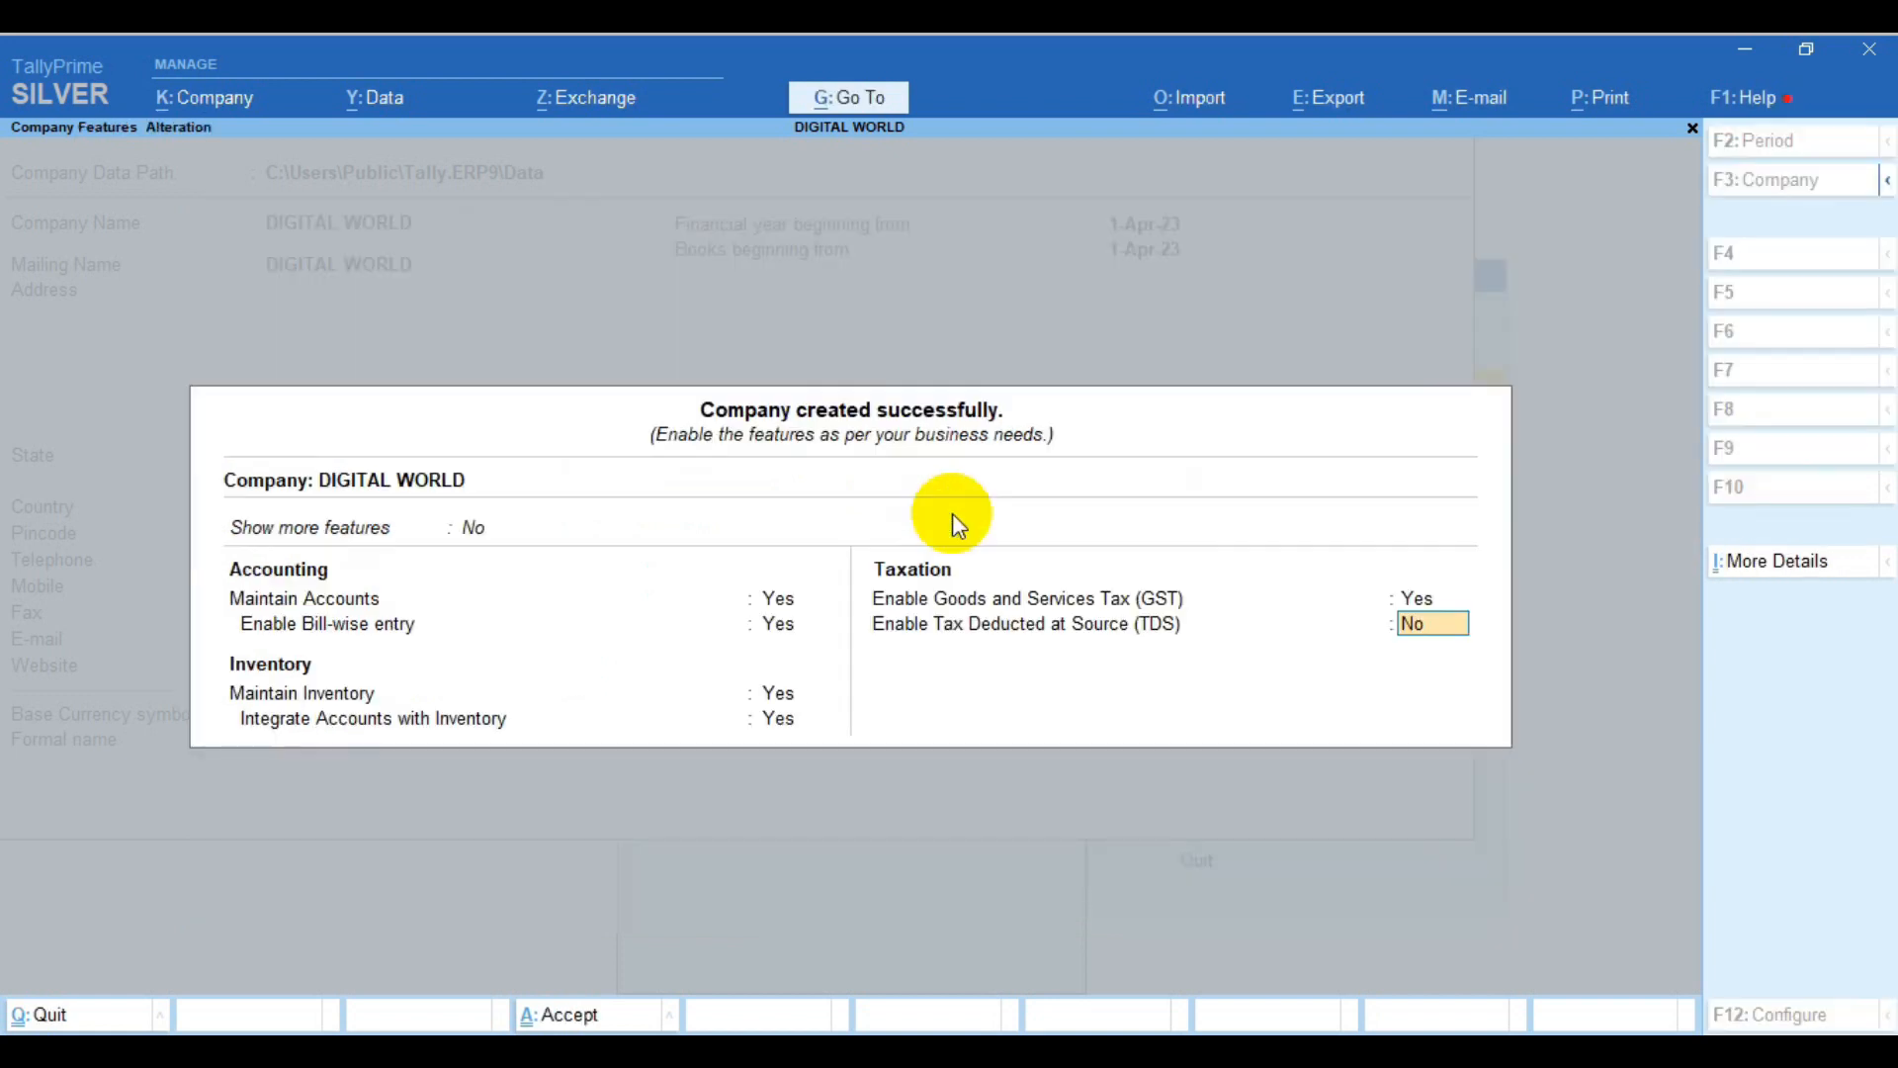
Accept the company features with TDS left at No and return to the Gateway of Tally
key(Return)
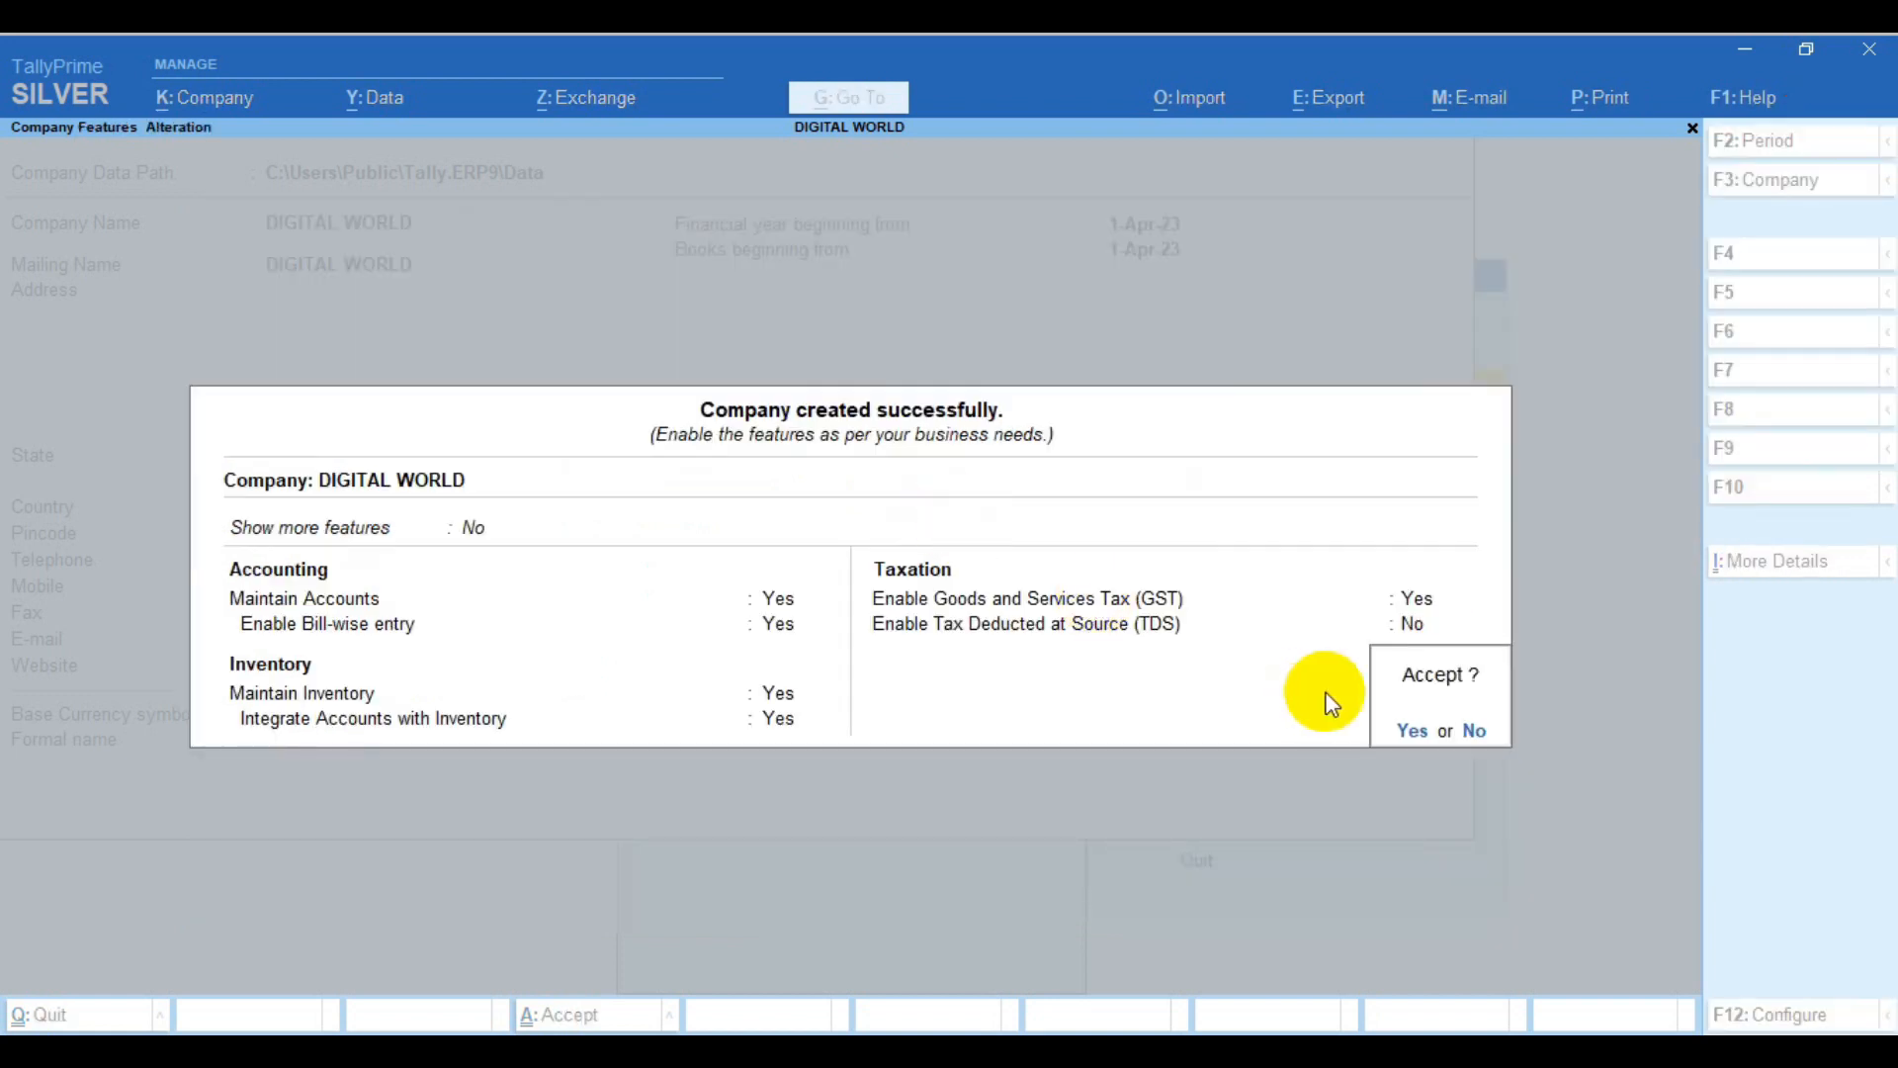
click(1452, 714)
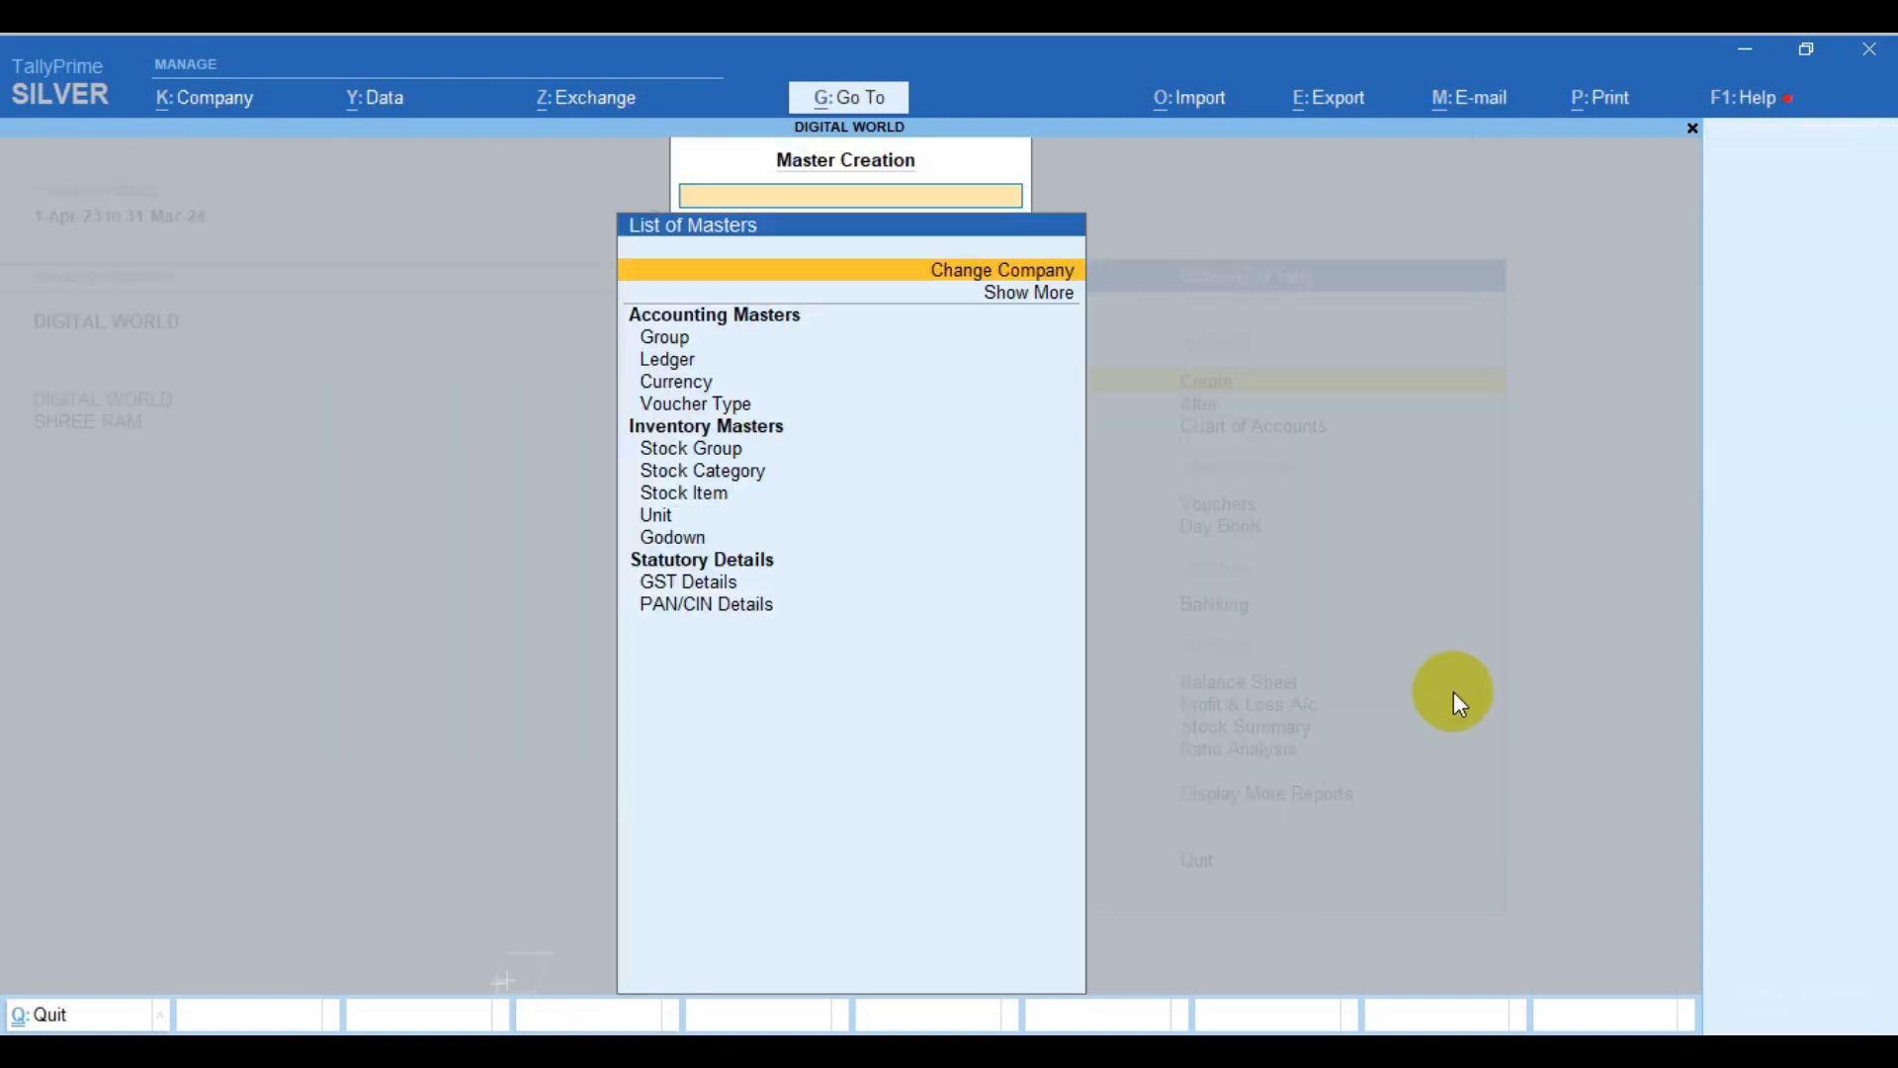
key(Escape)
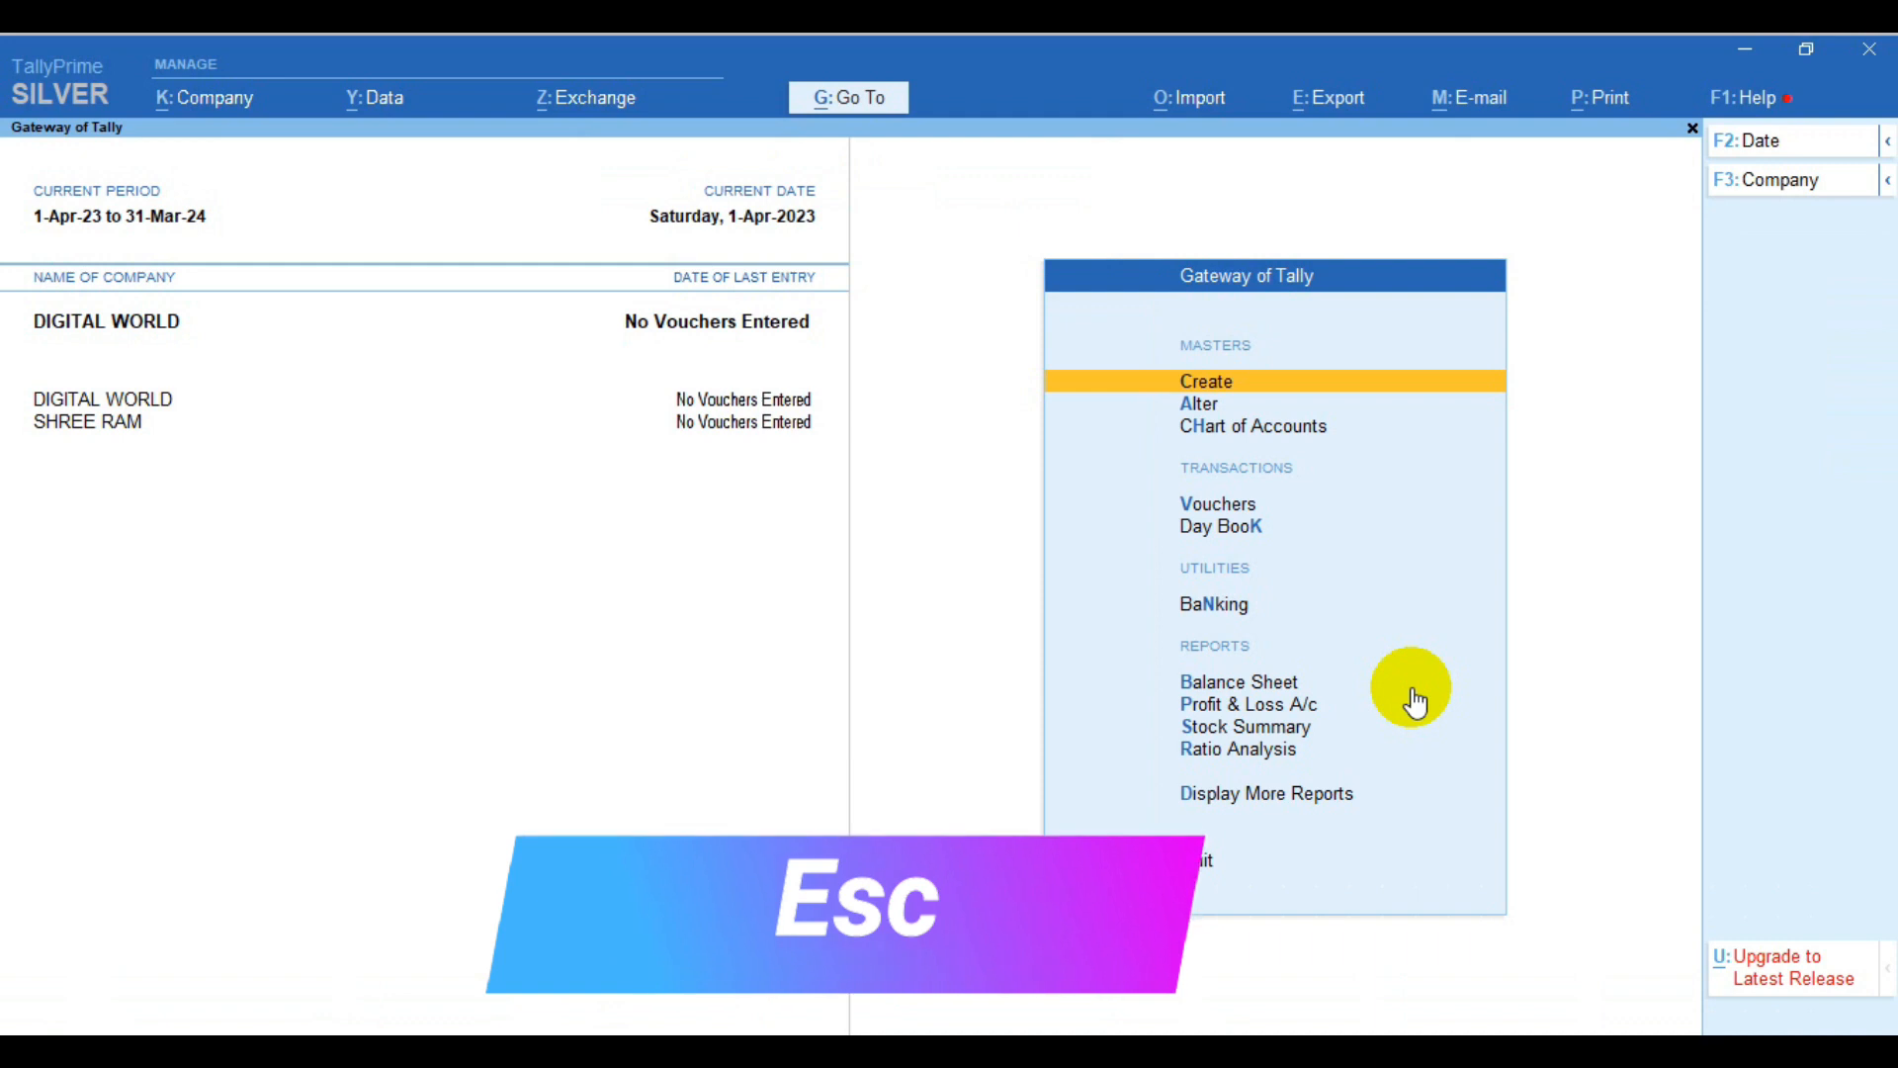
Open a new purchase voucher for DIGITAL WORLD
key(Down)
key(Down)
key(Down)
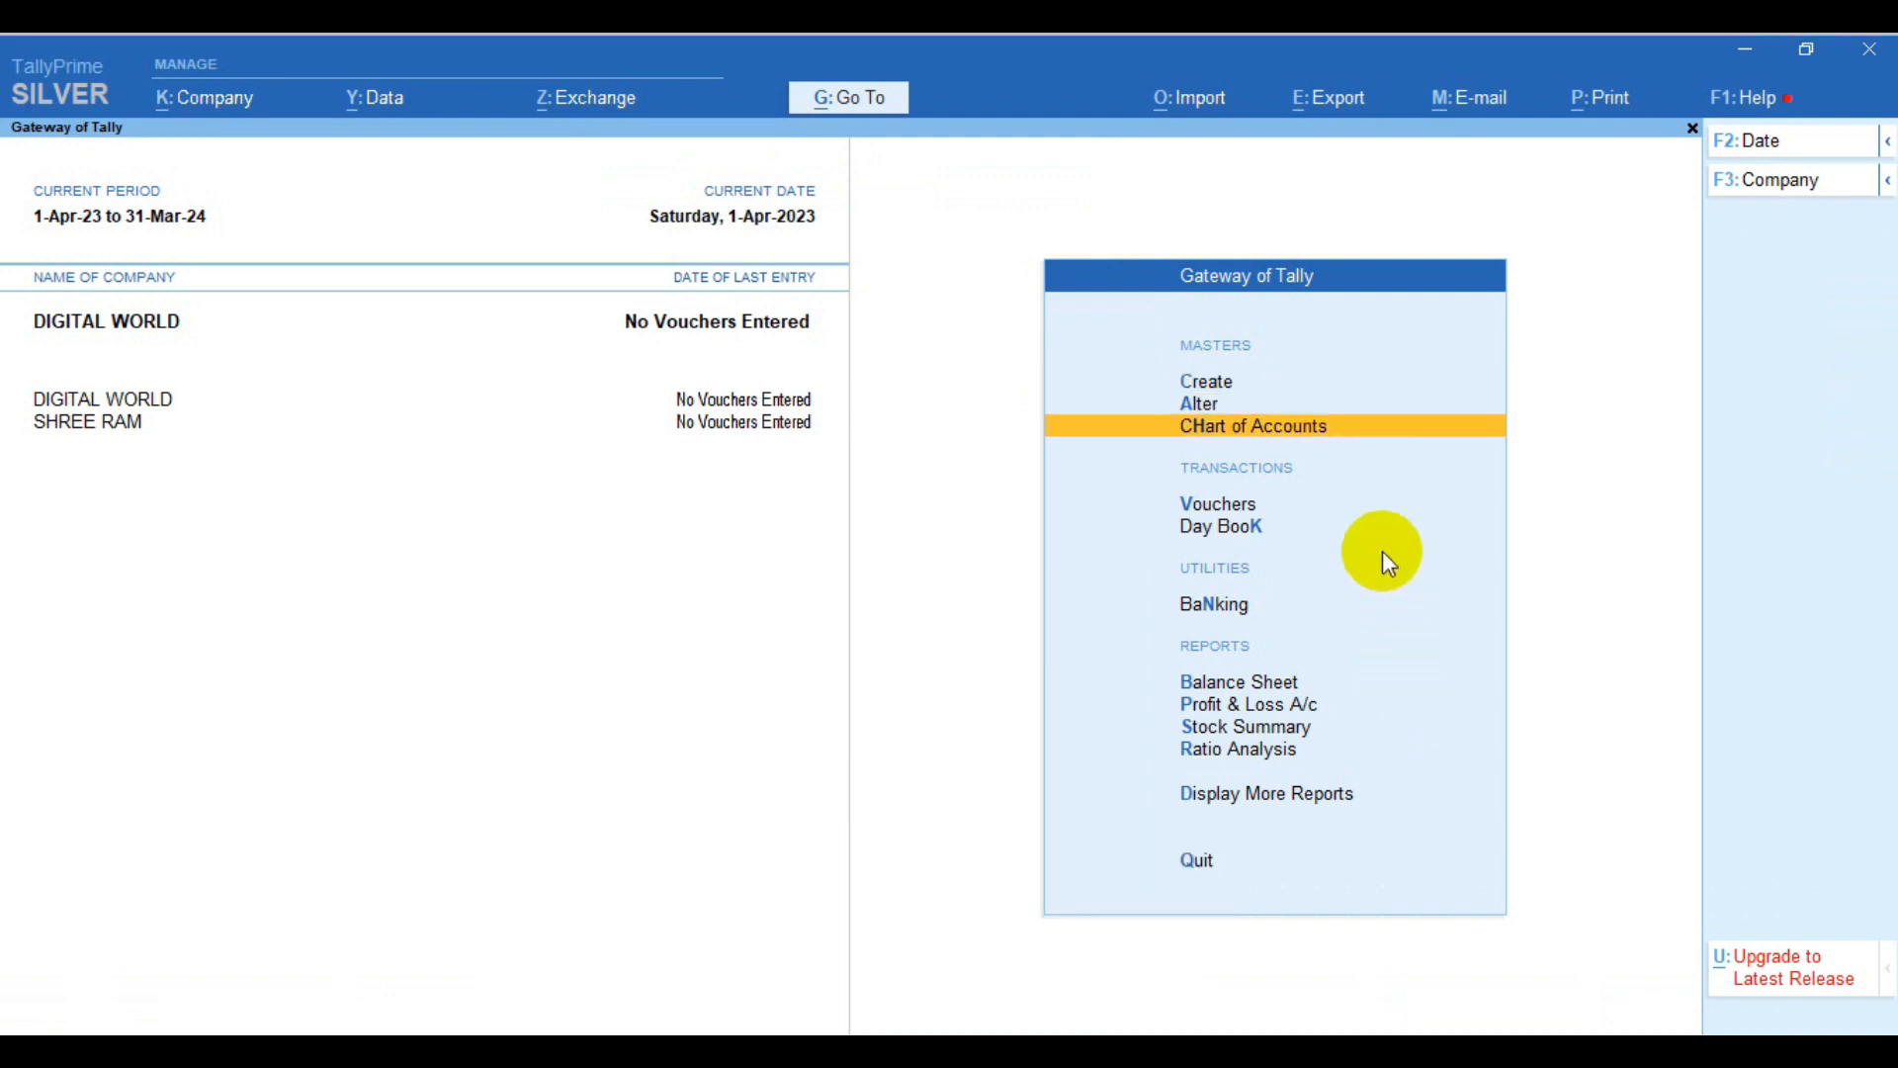
click(1301, 509)
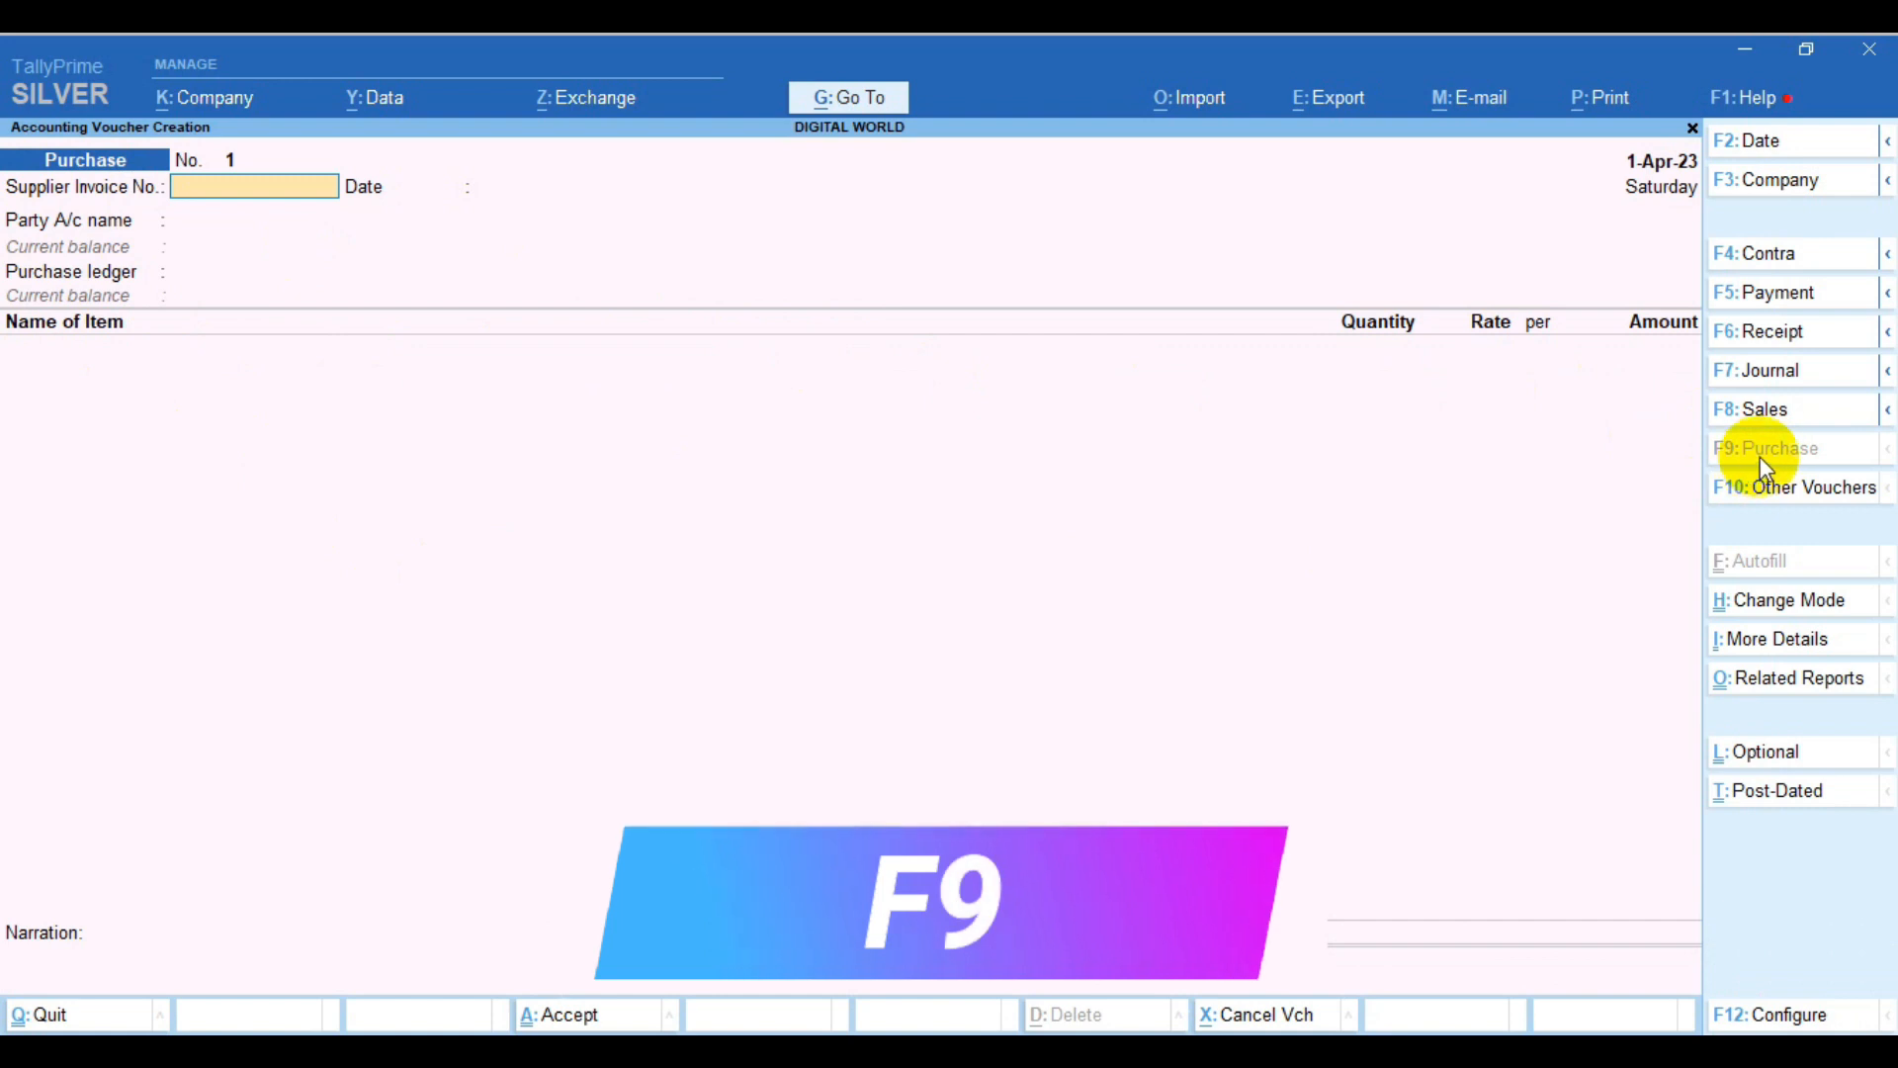
key(ctrl+2)
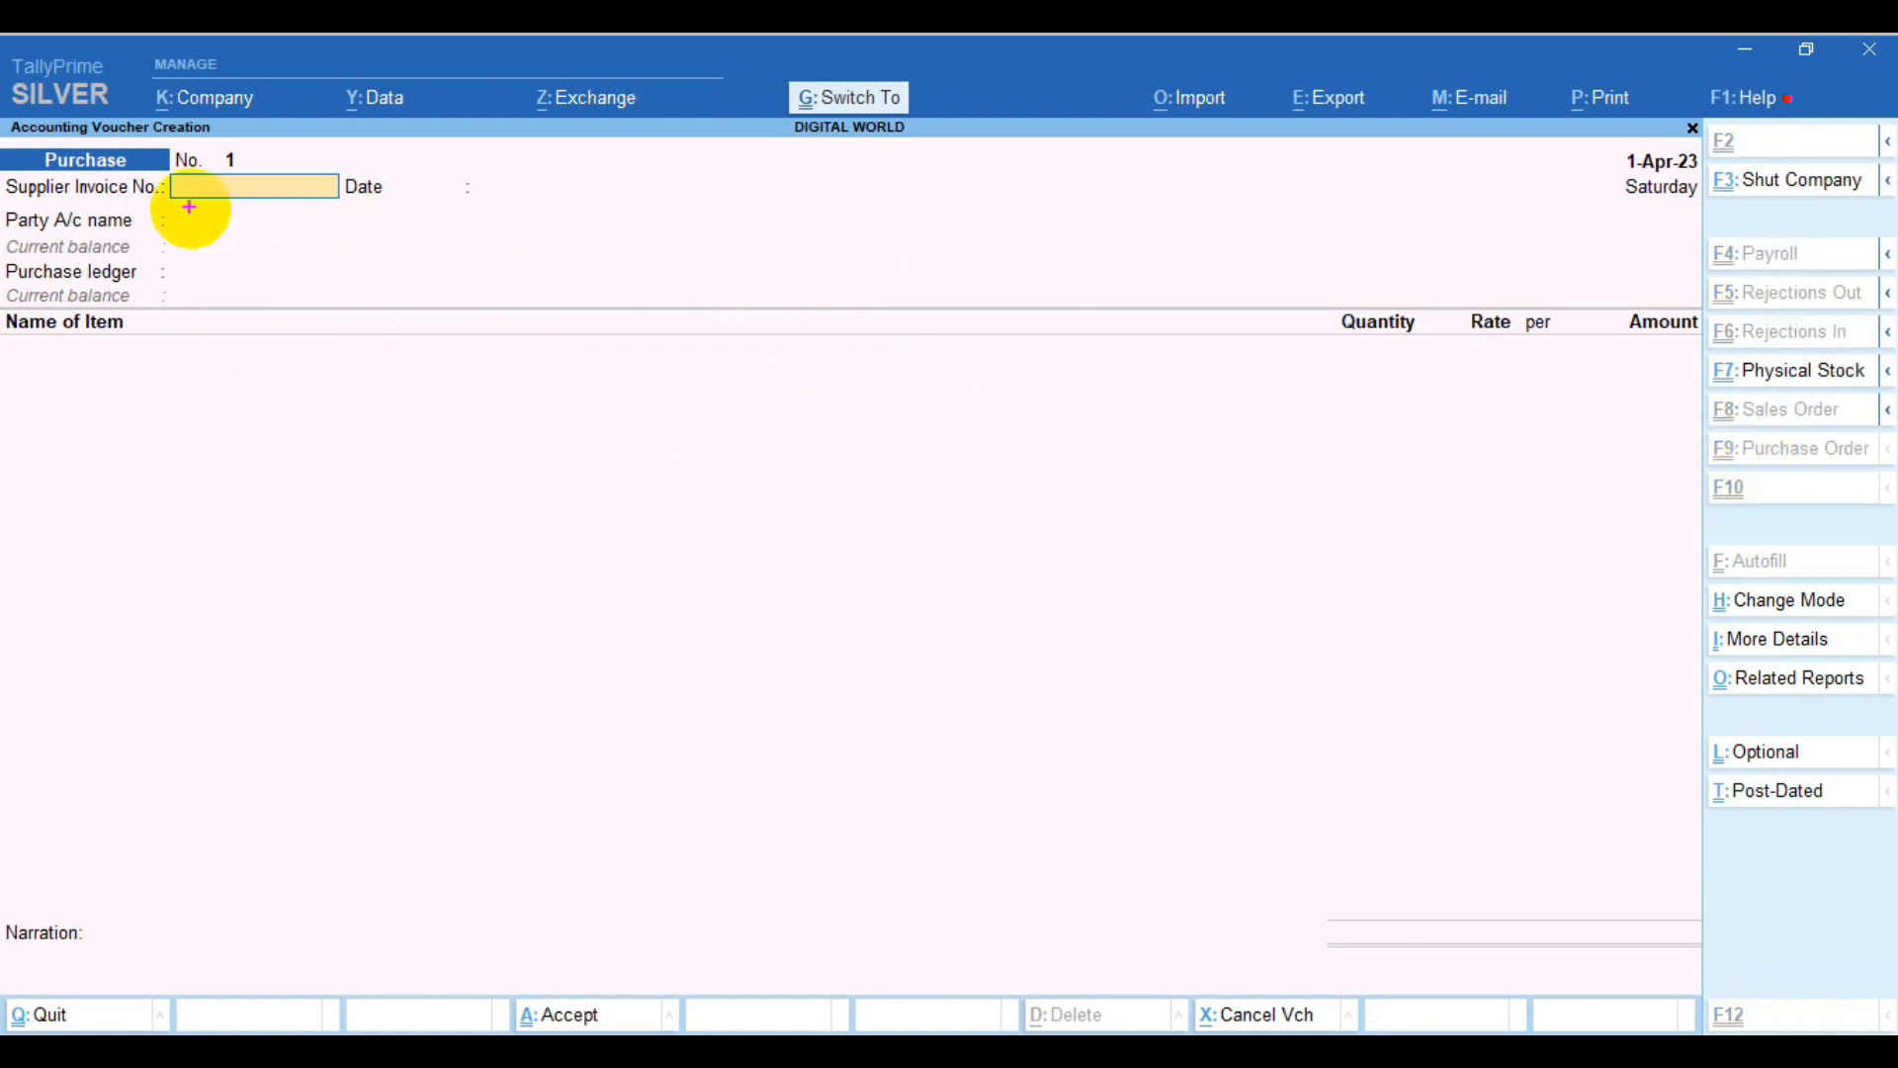
drag(198, 195, 453, 364)
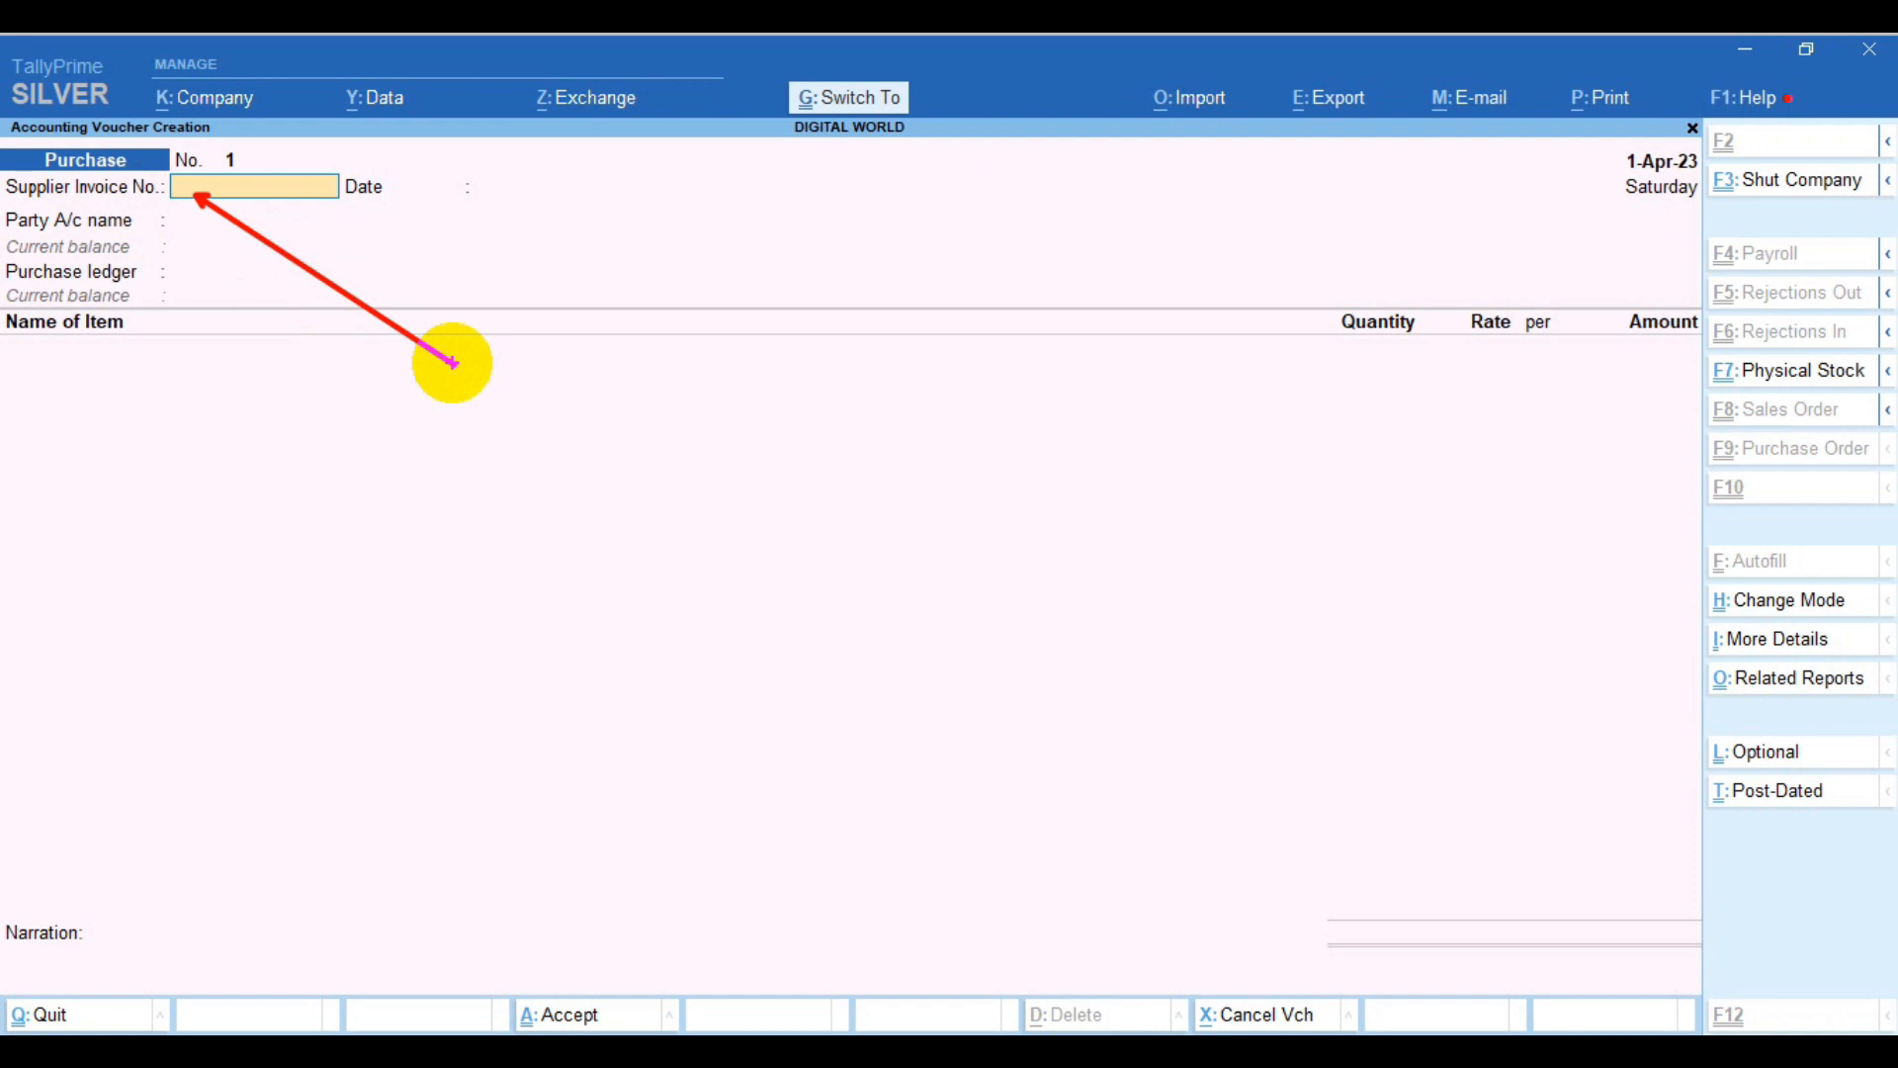
key(Escape)
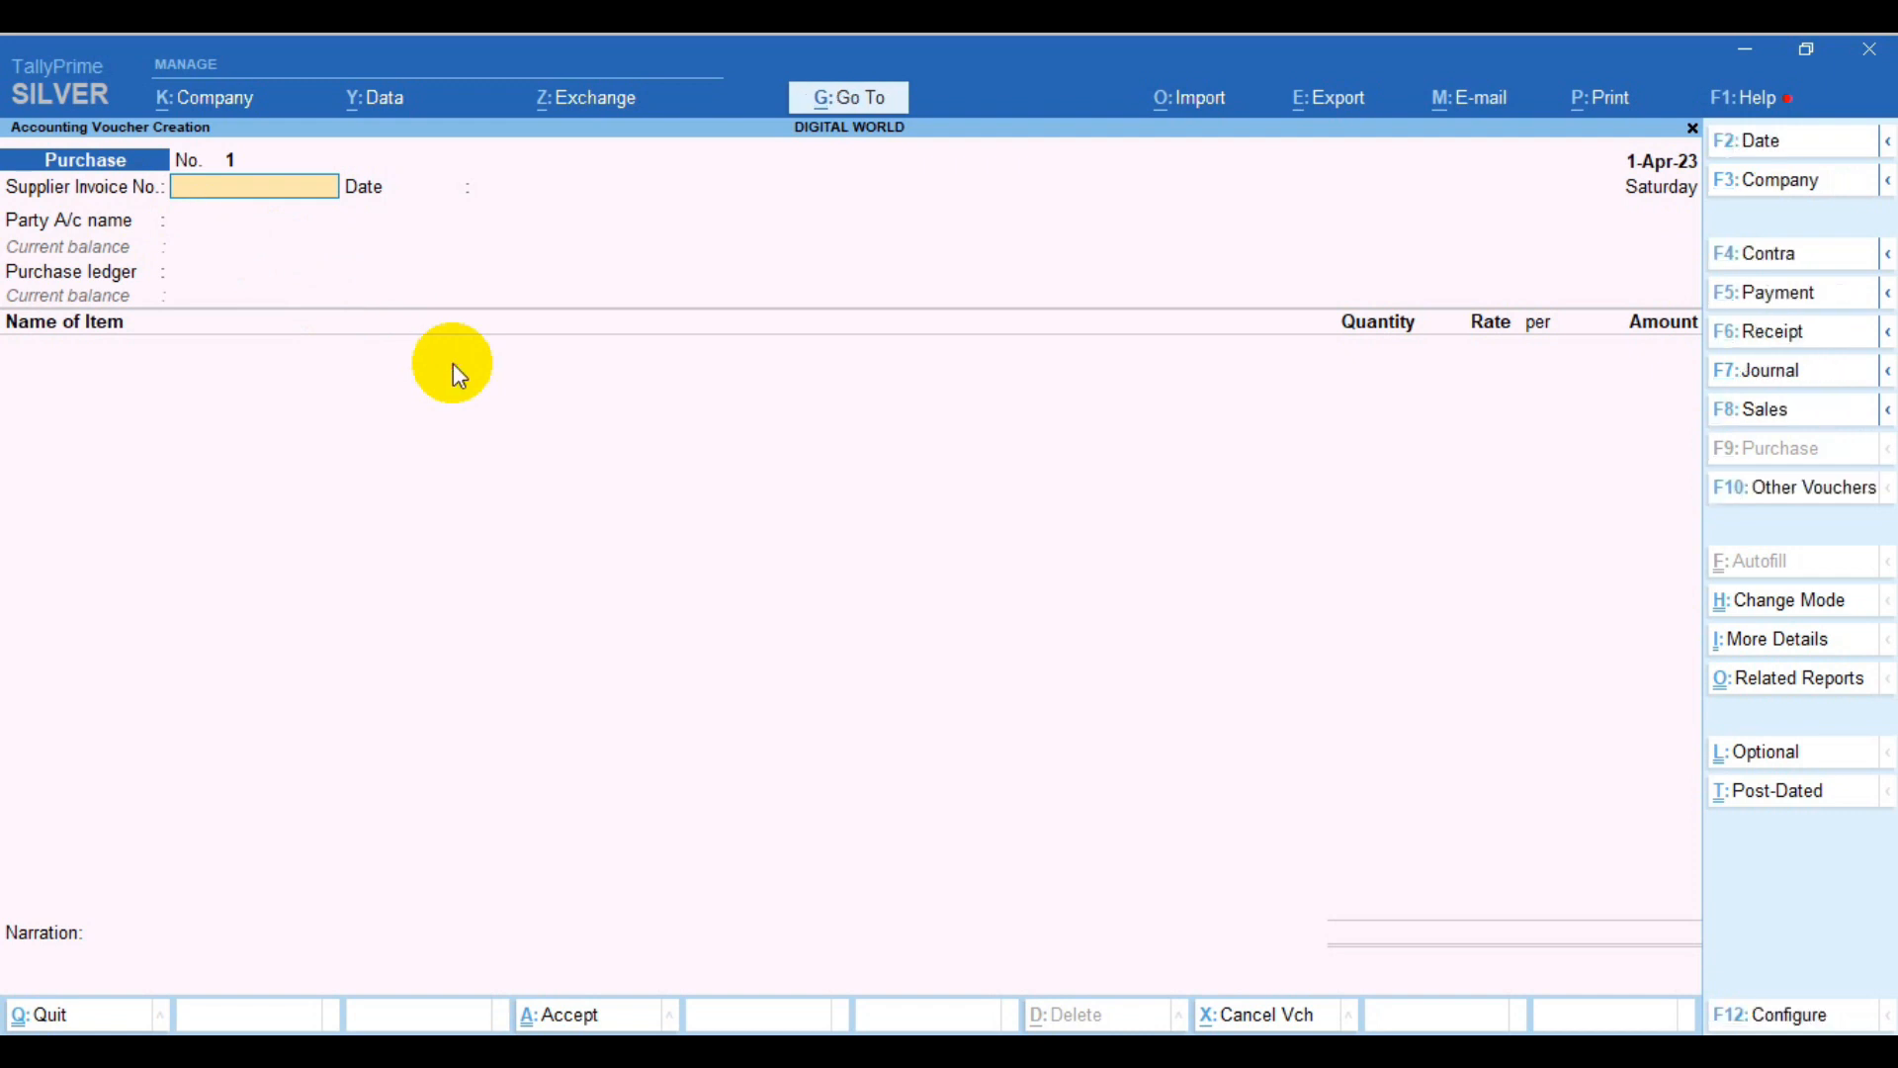
Enter supplier invoice number 525 in the purchase voucher and keep 1-Apr-23 as the invoice date
text(525)
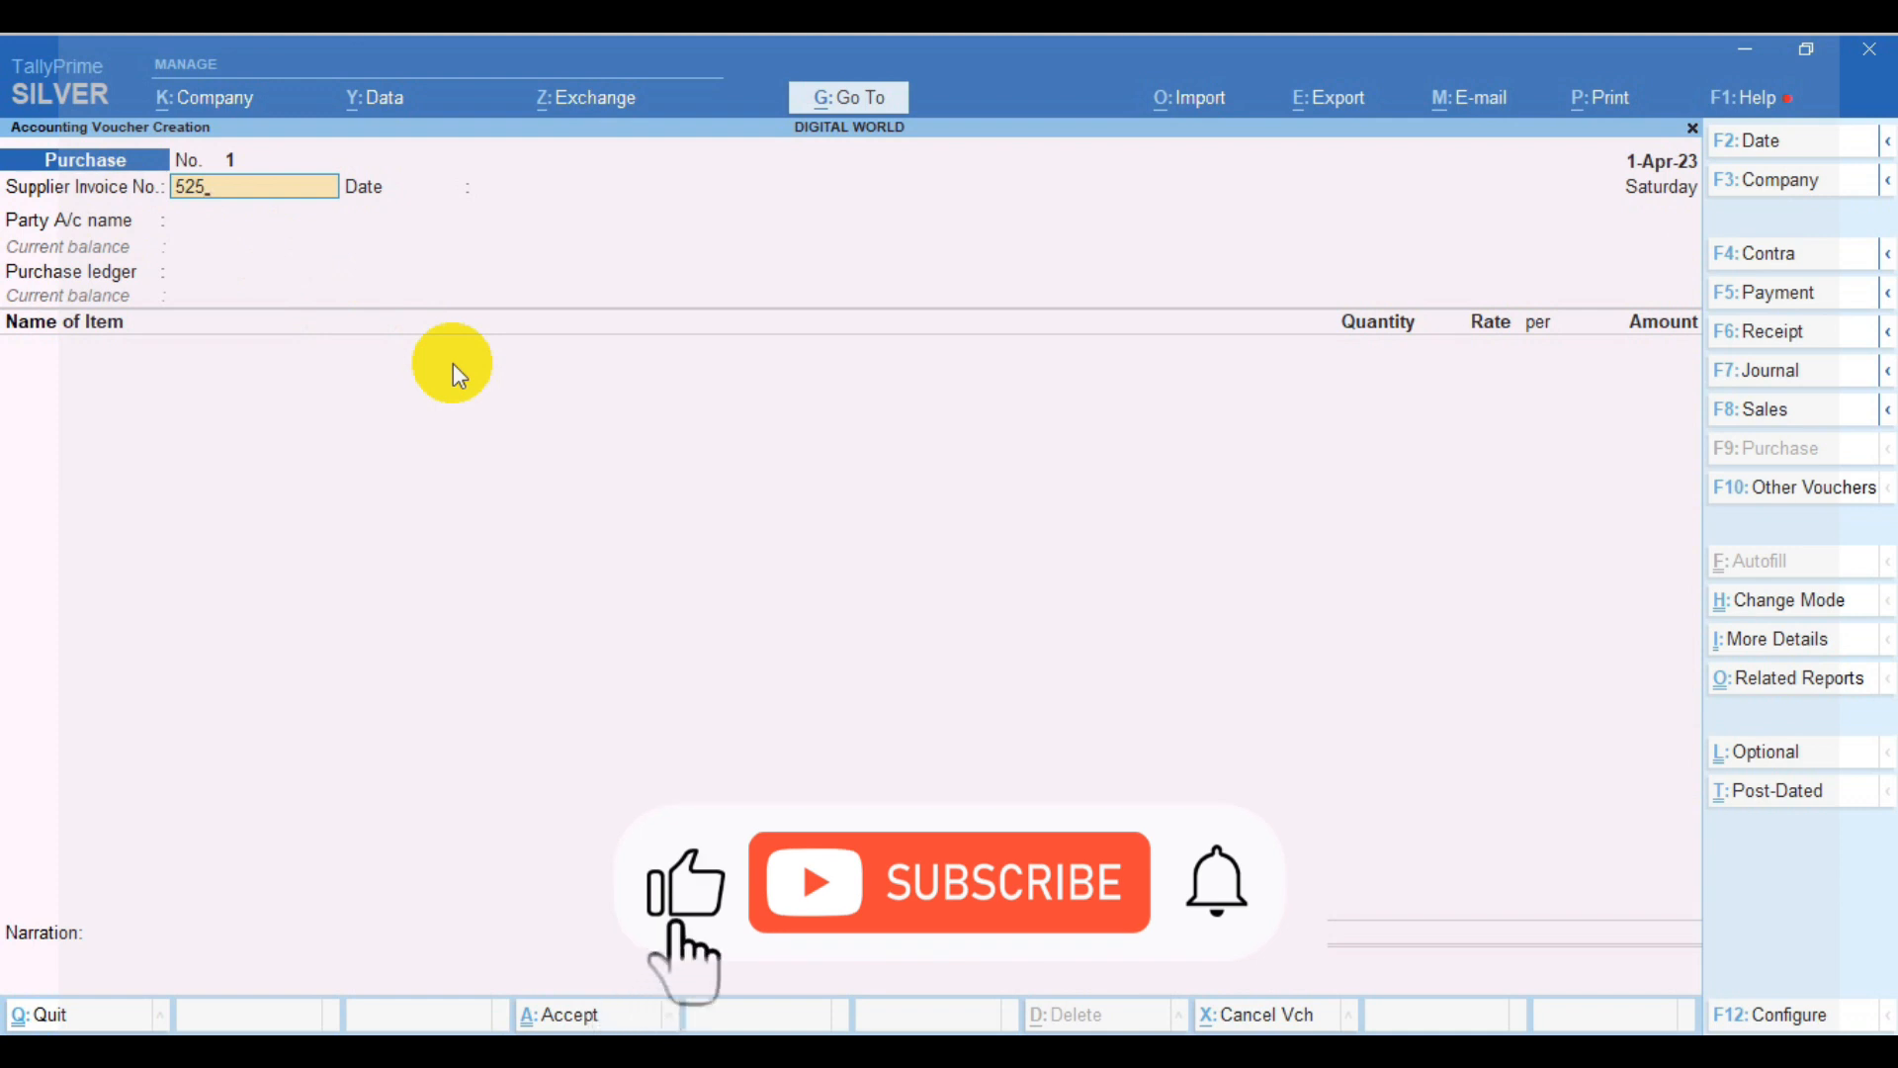
key(Return)
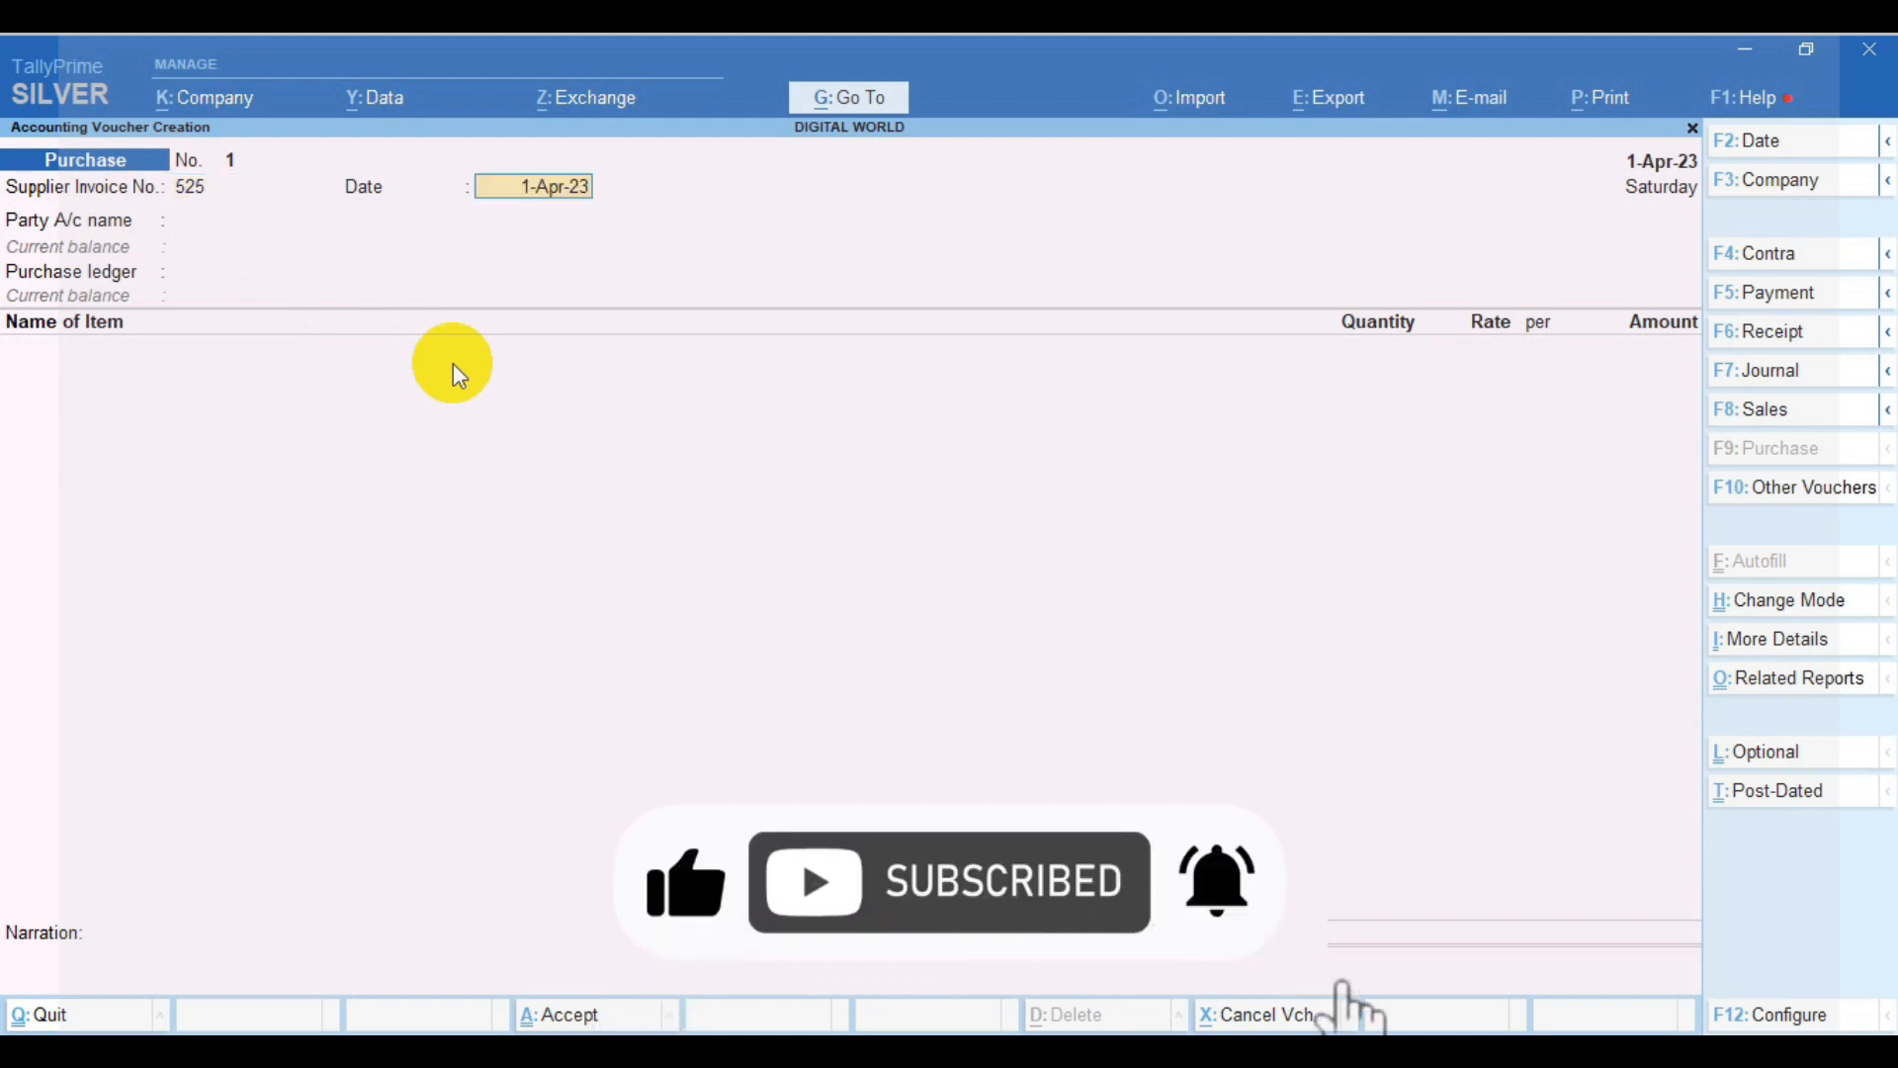
key(Return)
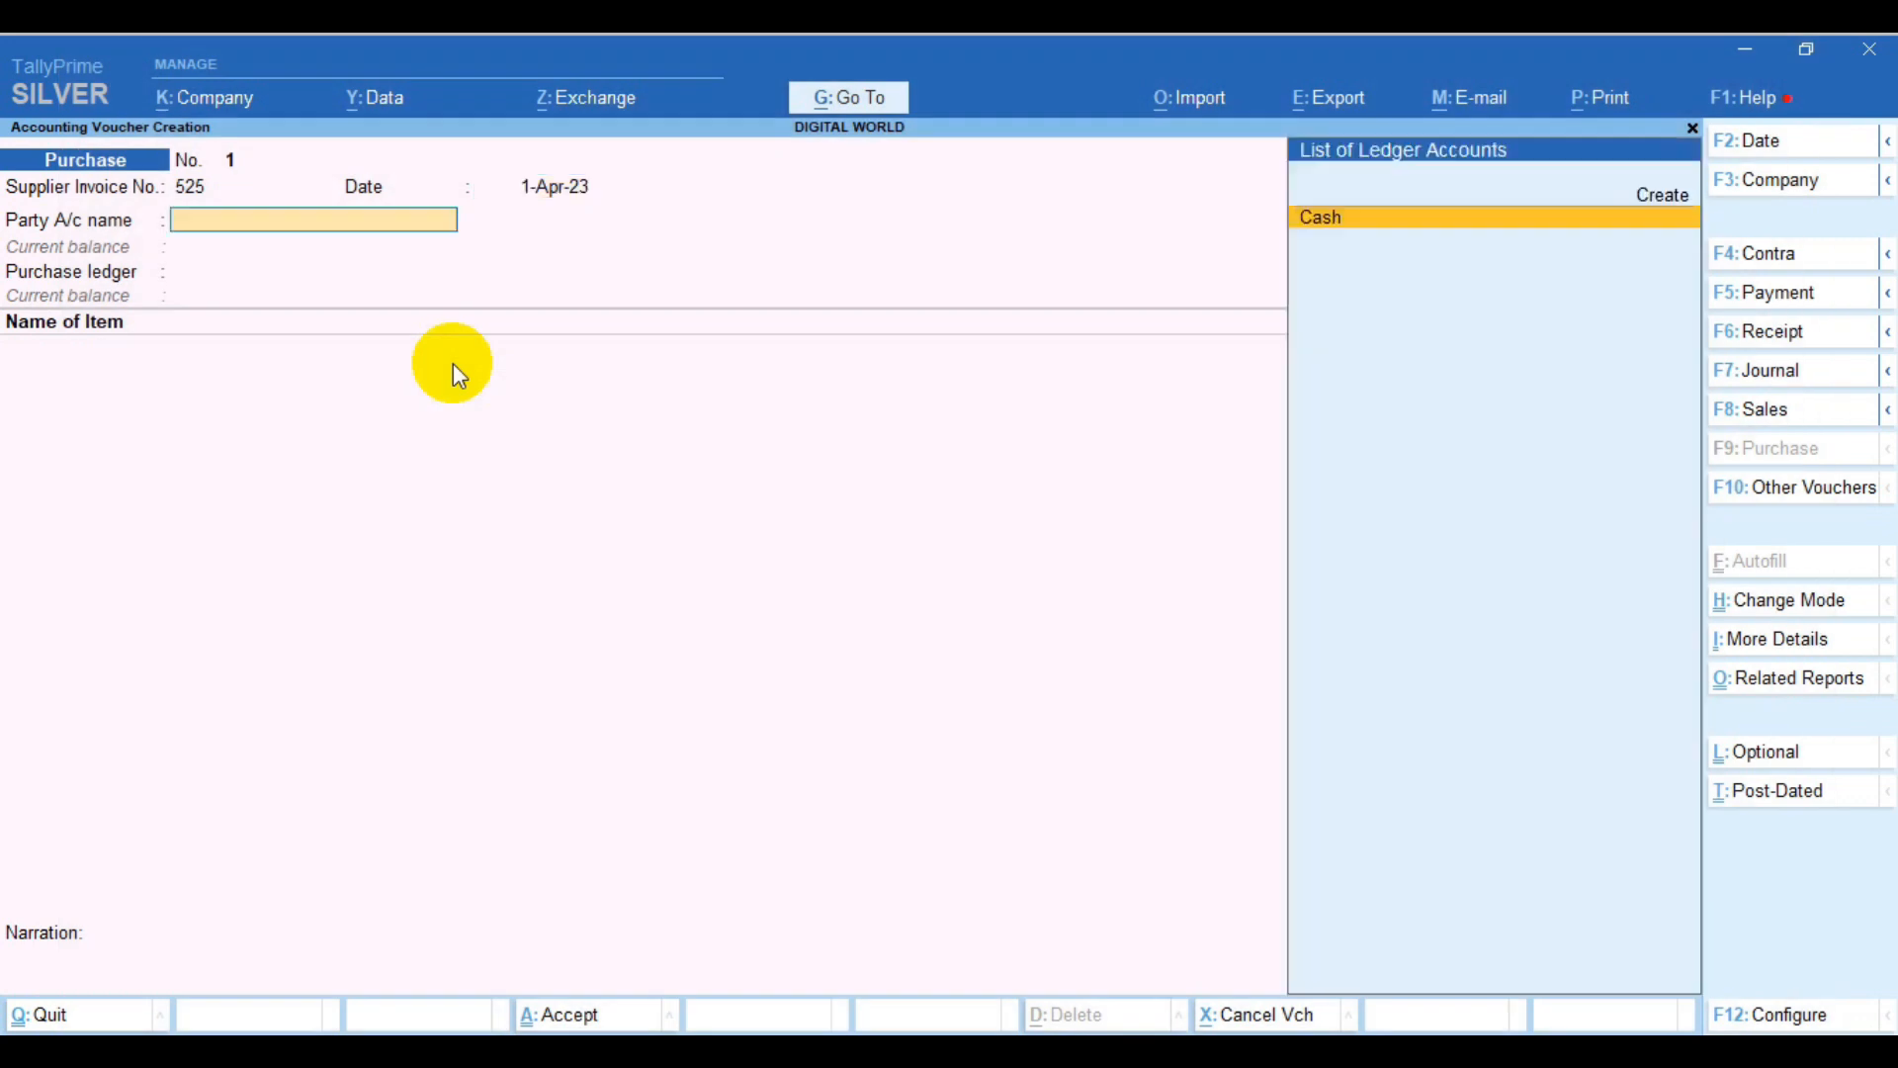
drag(249, 220, 653, 324)
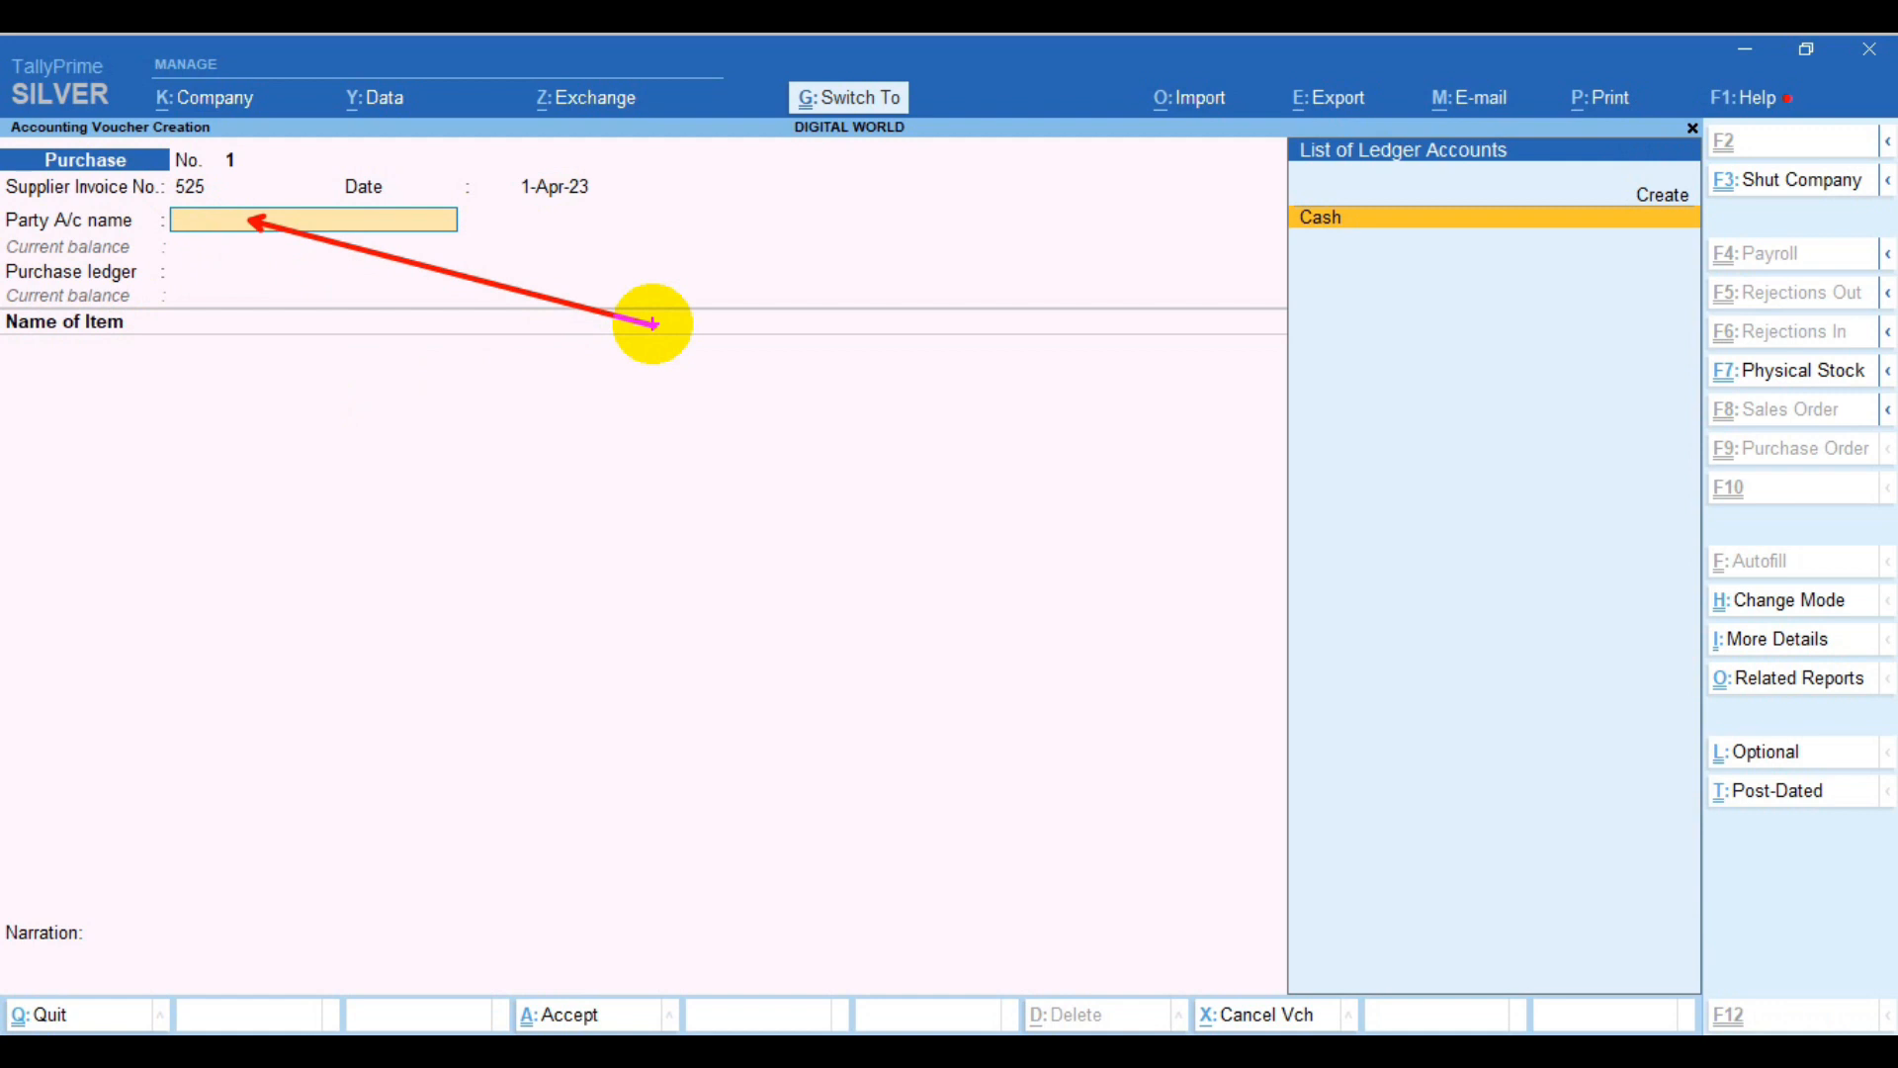
key(Escape)
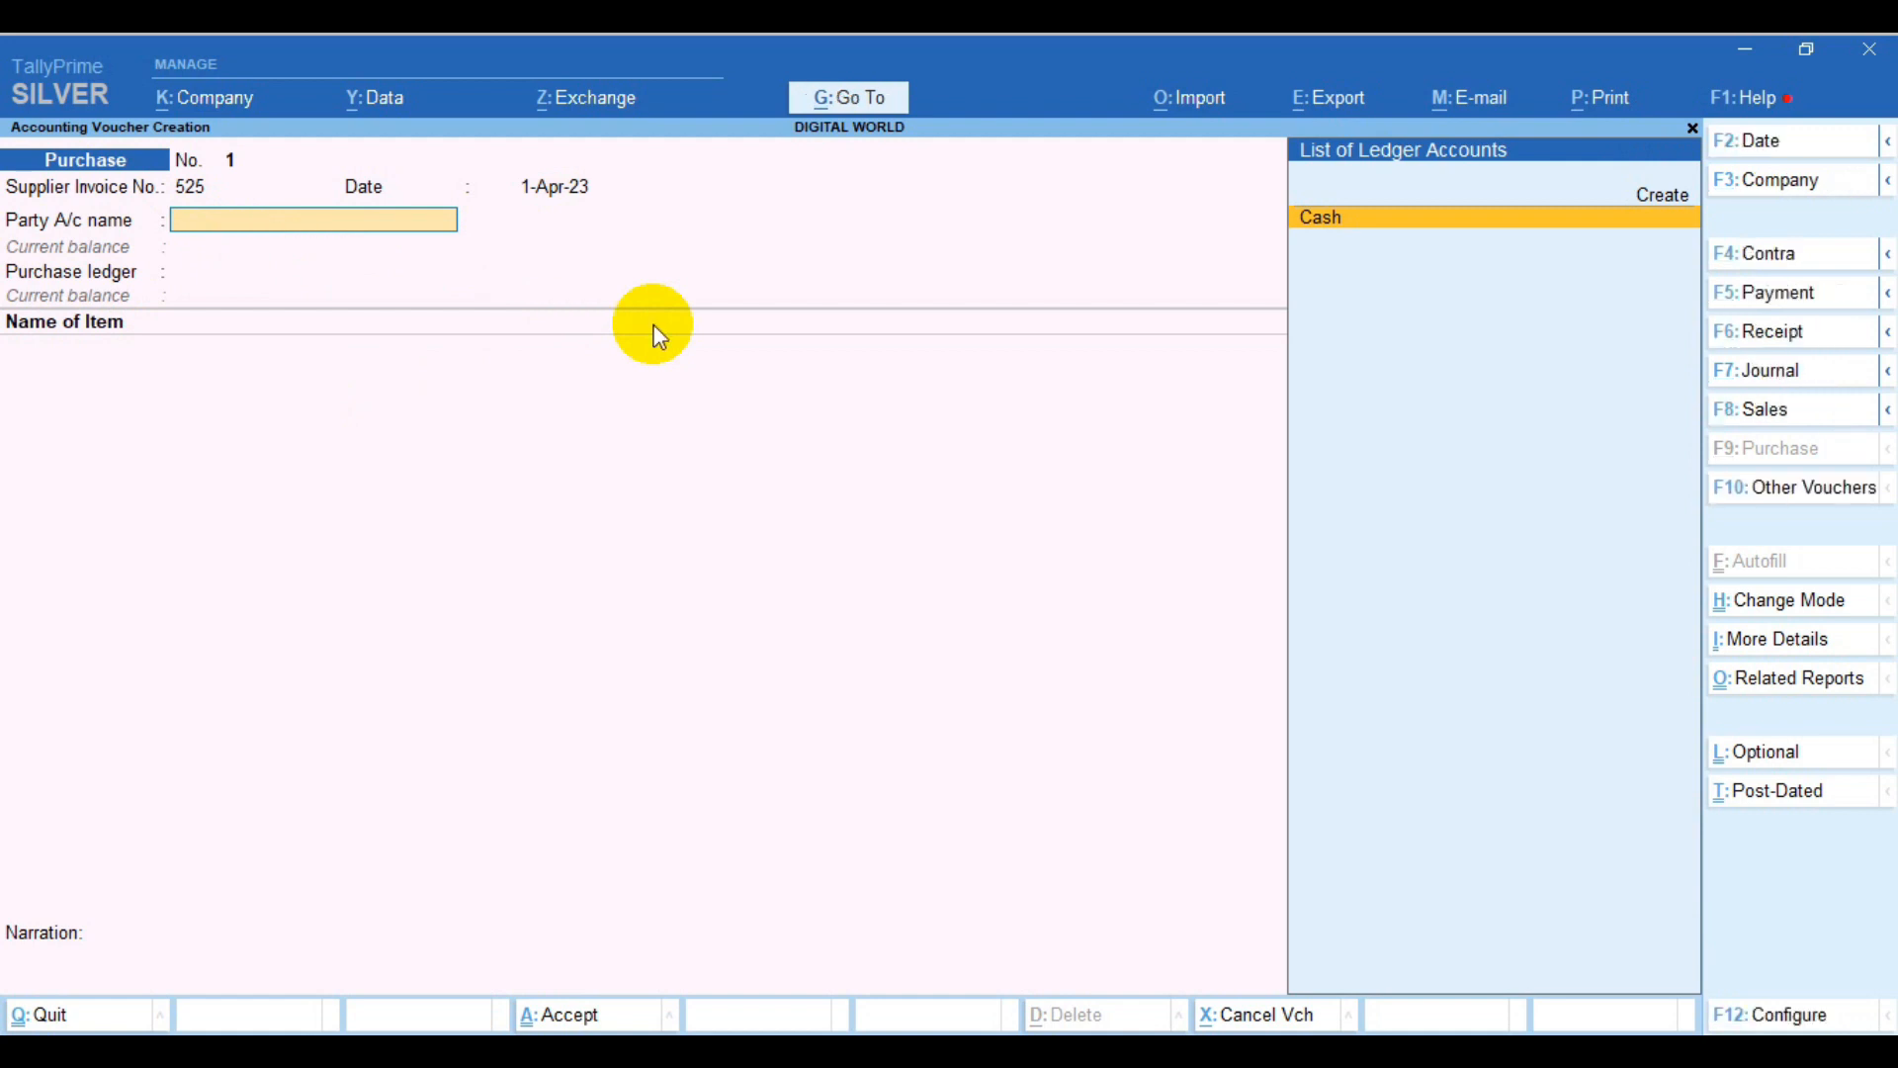
Start a new ledger for the voucher's party account and name it DELL COMPANY with no alias
key(alt+c)
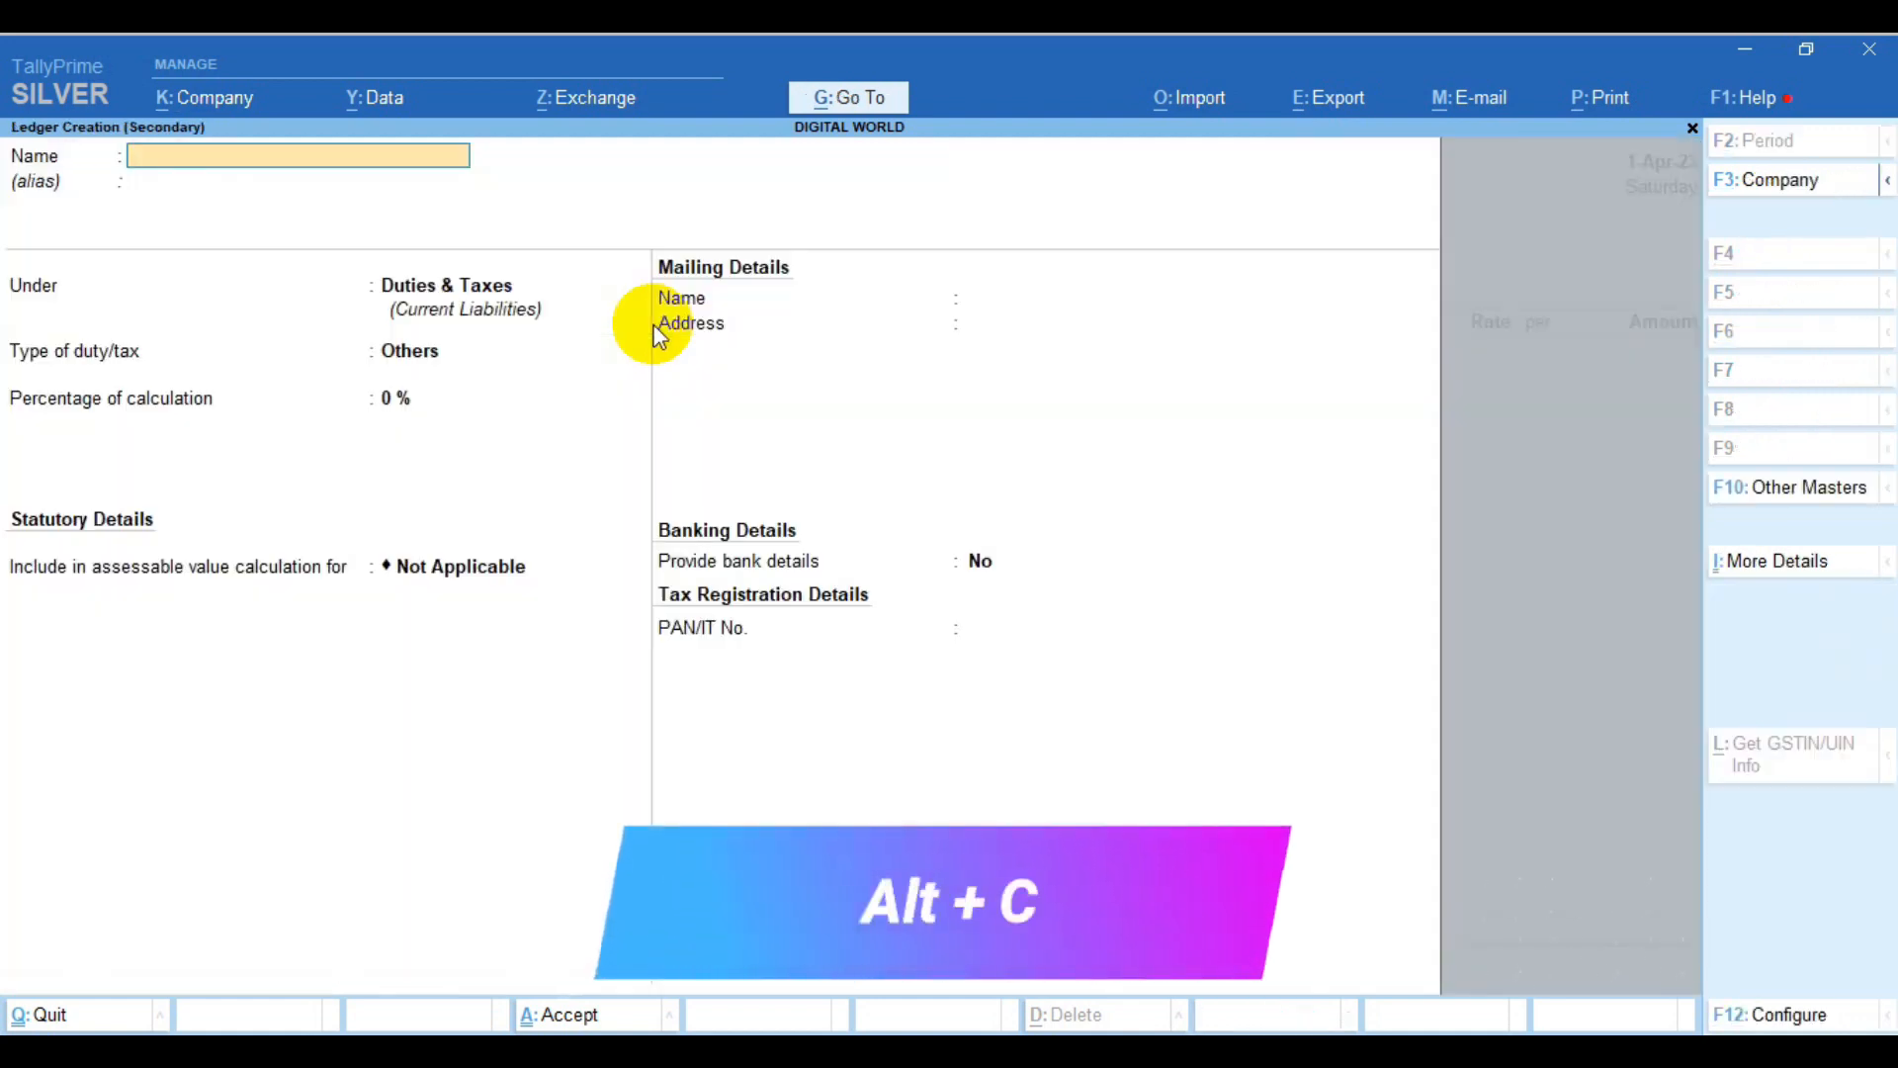
text(DELL COMPANY)
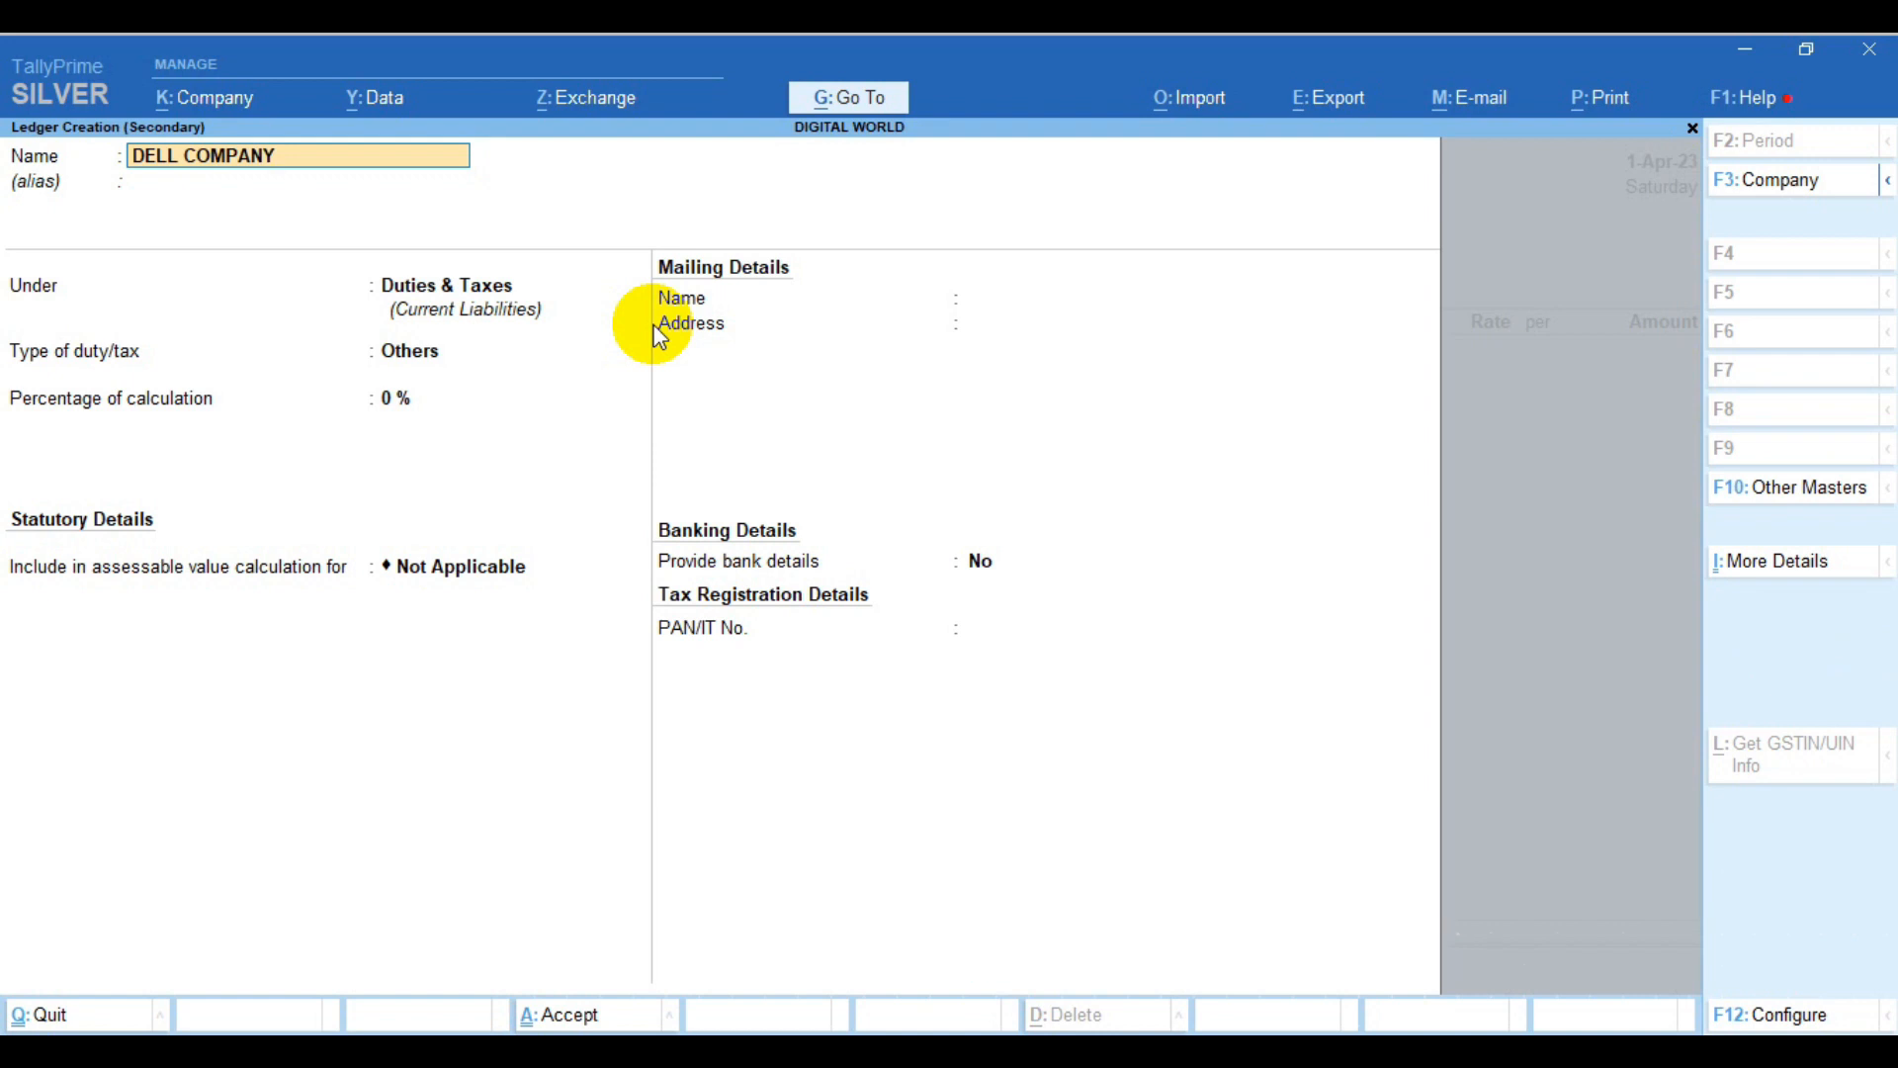
key(Return)
key(Return)
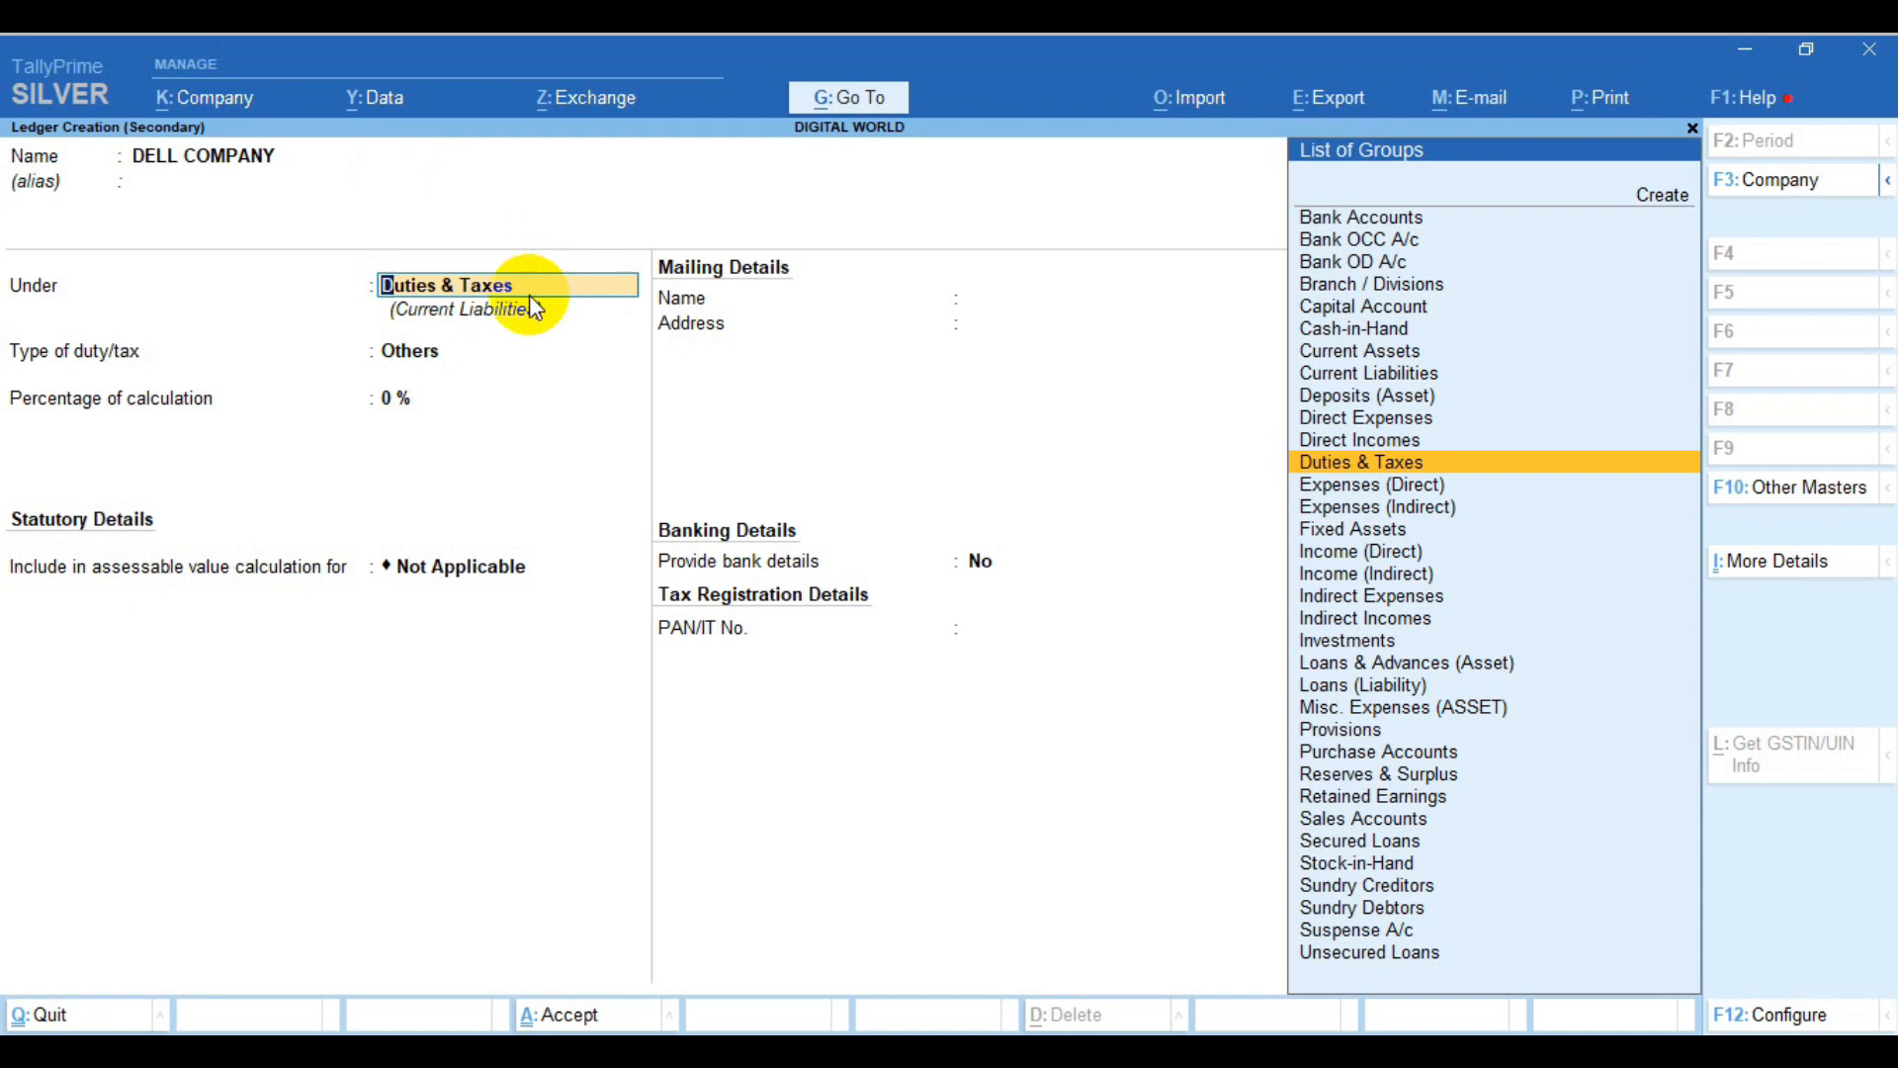
Place the DELL COMPANY ledger under the Sundry Creditors group
key(Down)
key(Down)
key(Down)
key(Down)
key(Down)
key(Down)
key(Down)
key(Down)
key(Down)
key(Down)
key(Down)
key(Down)
key(Down)
key(Down)
key(Down)
key(Down)
key(Down)
key(Down)
key(Down)
key(Down)
key(Down)
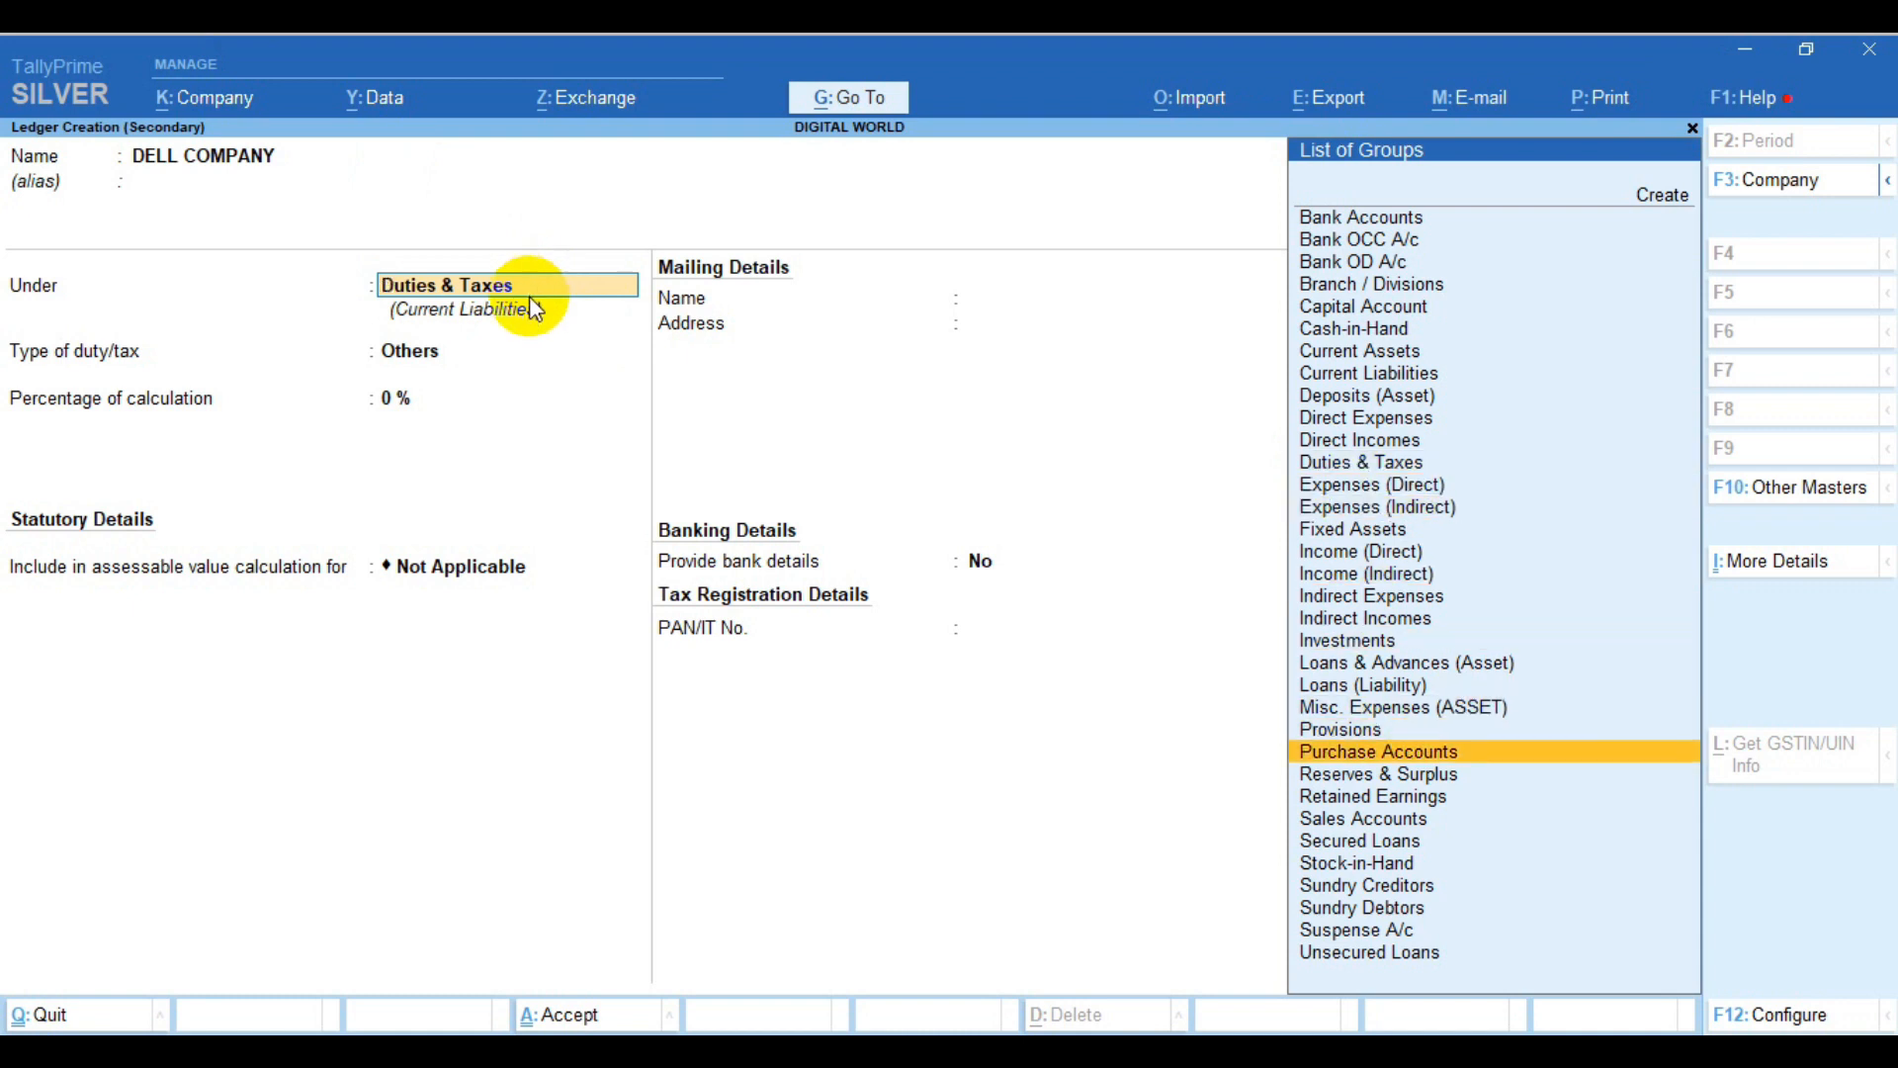
key(Up)
key(Up)
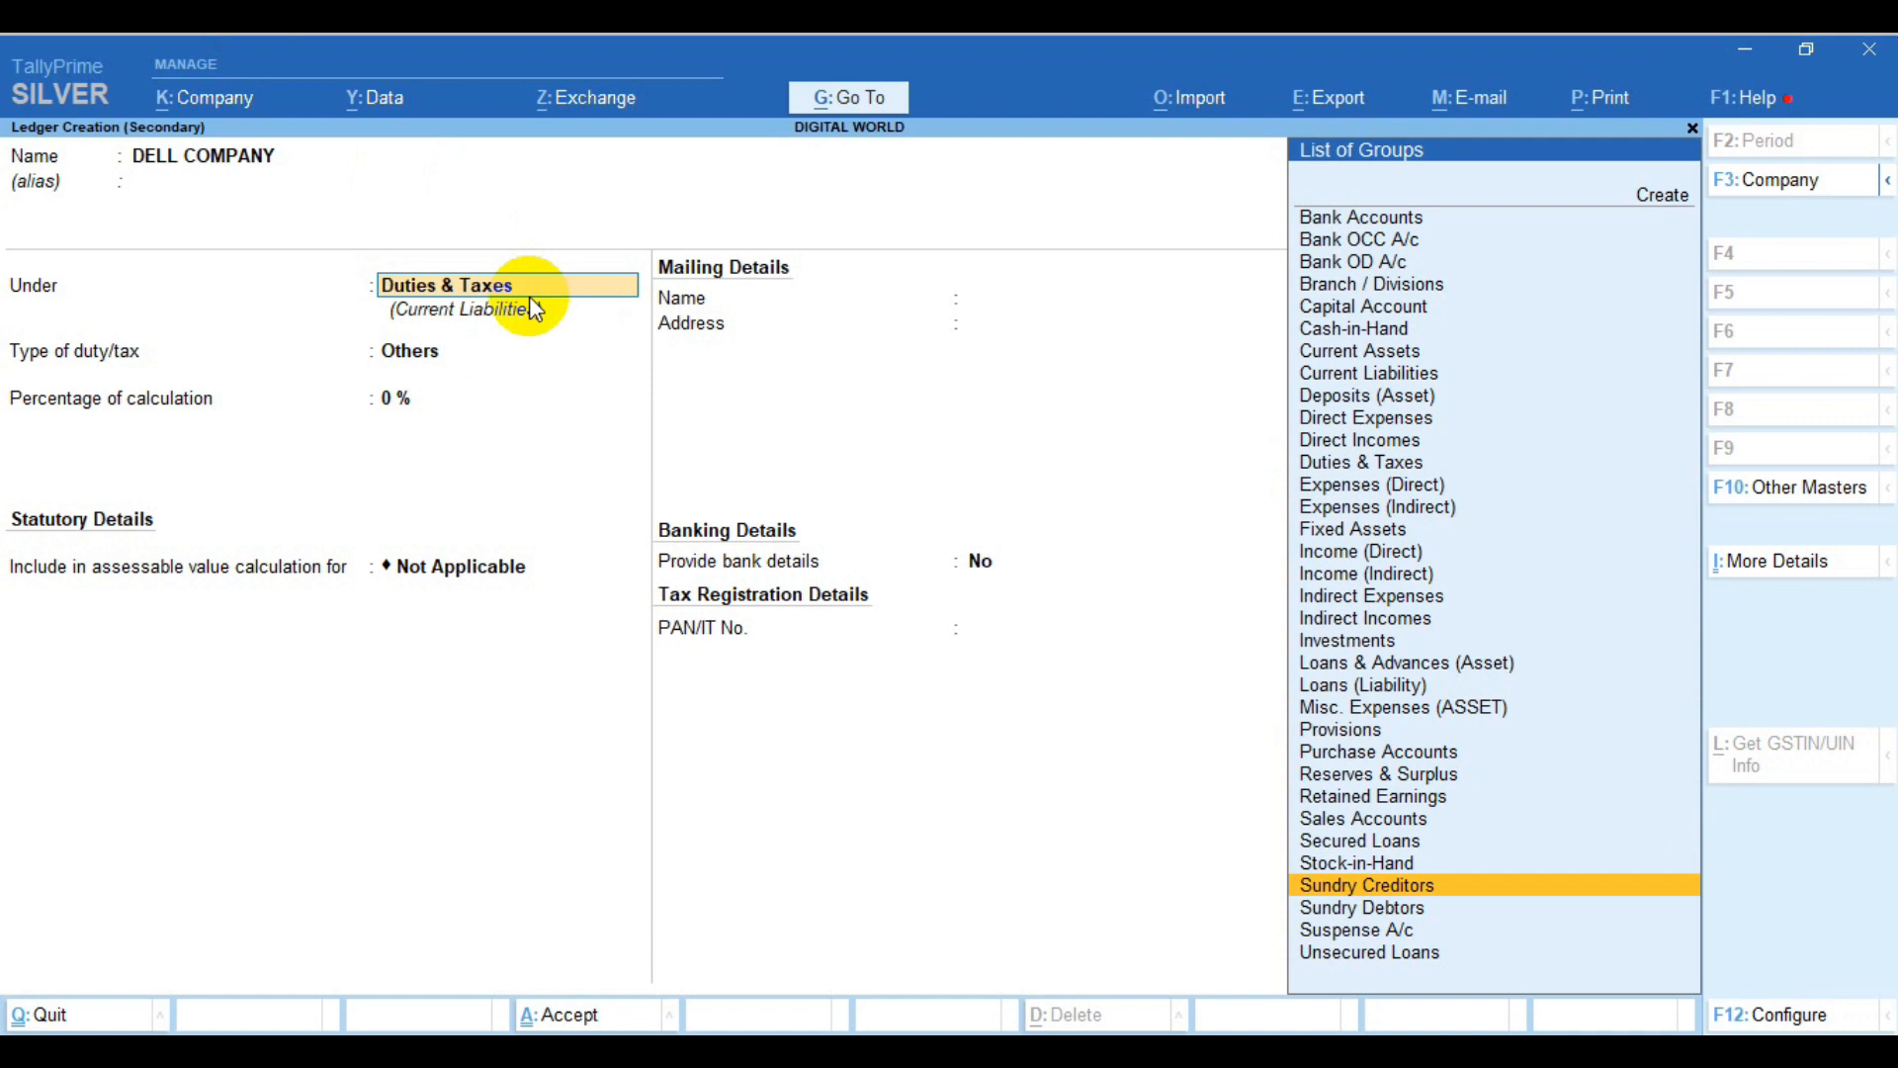
key(Return)
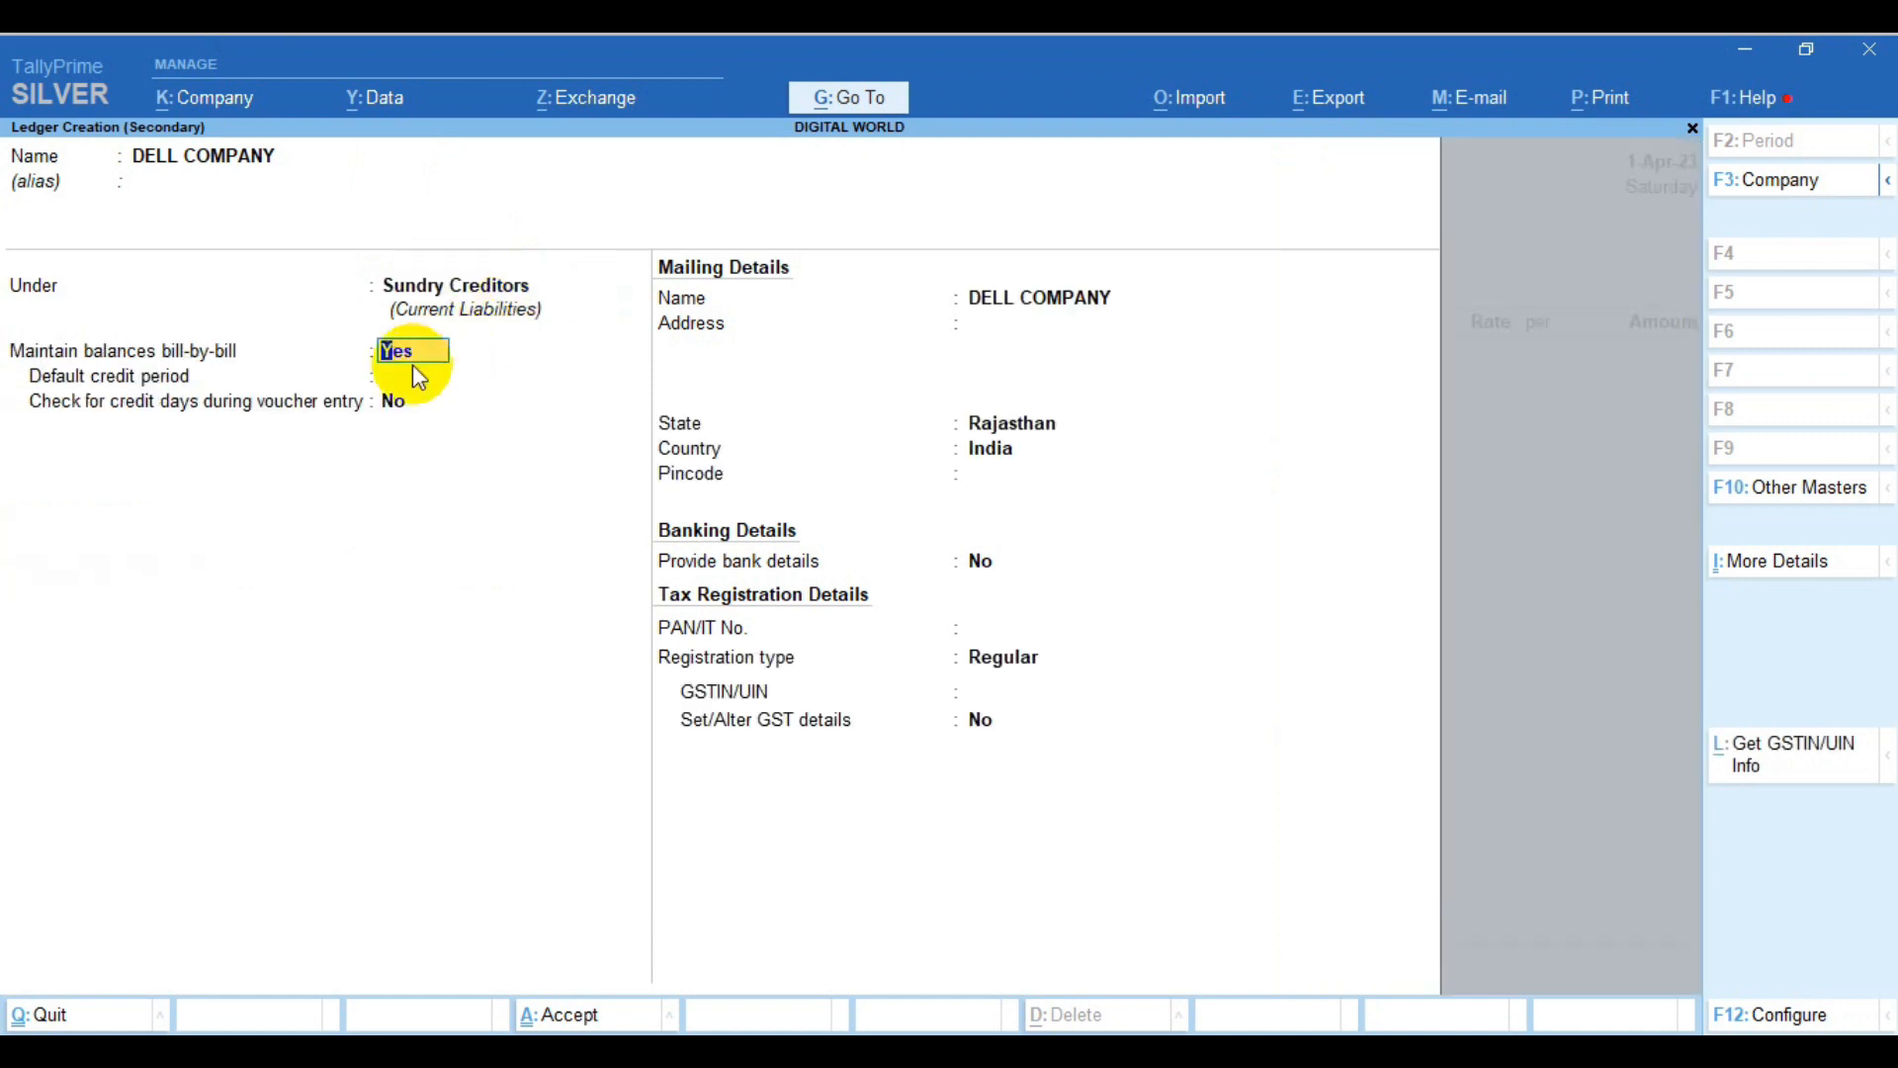
Keep the bill-by-bill default of Yes, leave the address empty and set the DELL COMPANY ledger's state to Gujarat
key(Return)
key(Return)
key(Return)
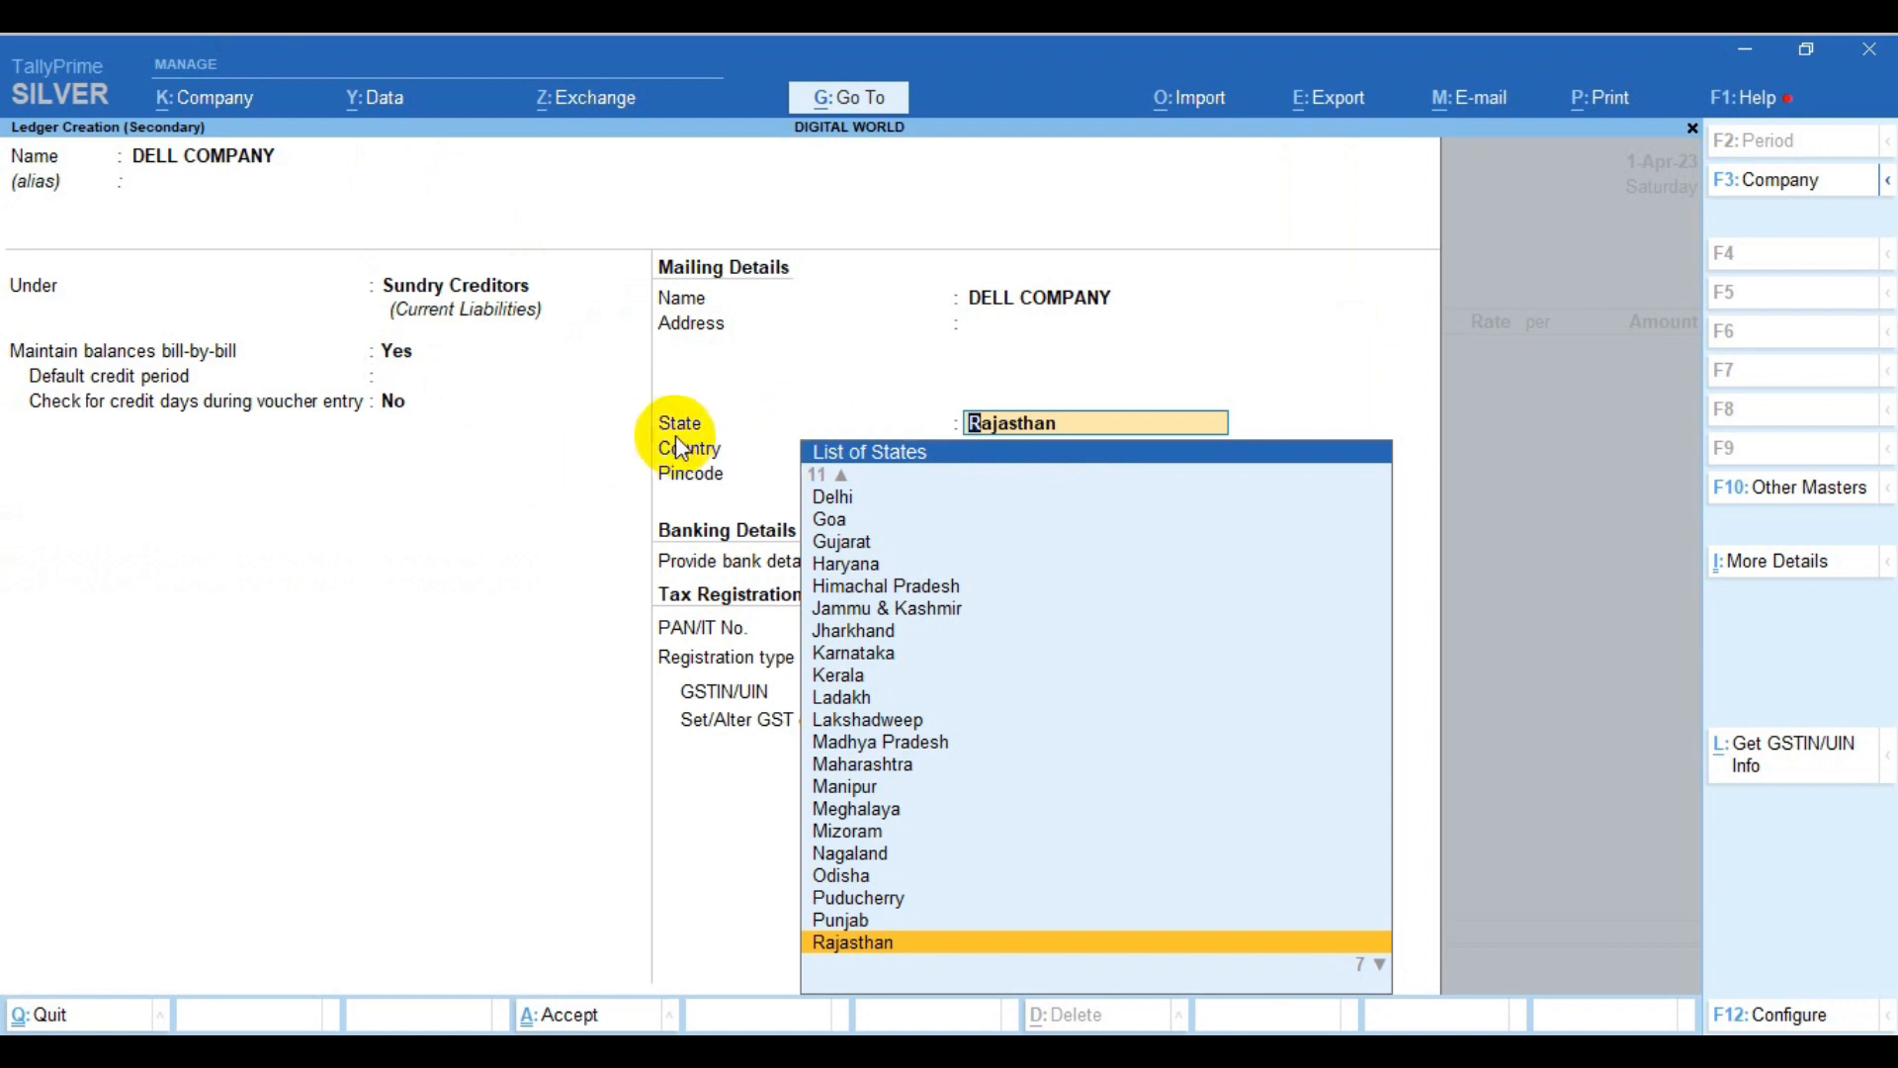
key(Up)
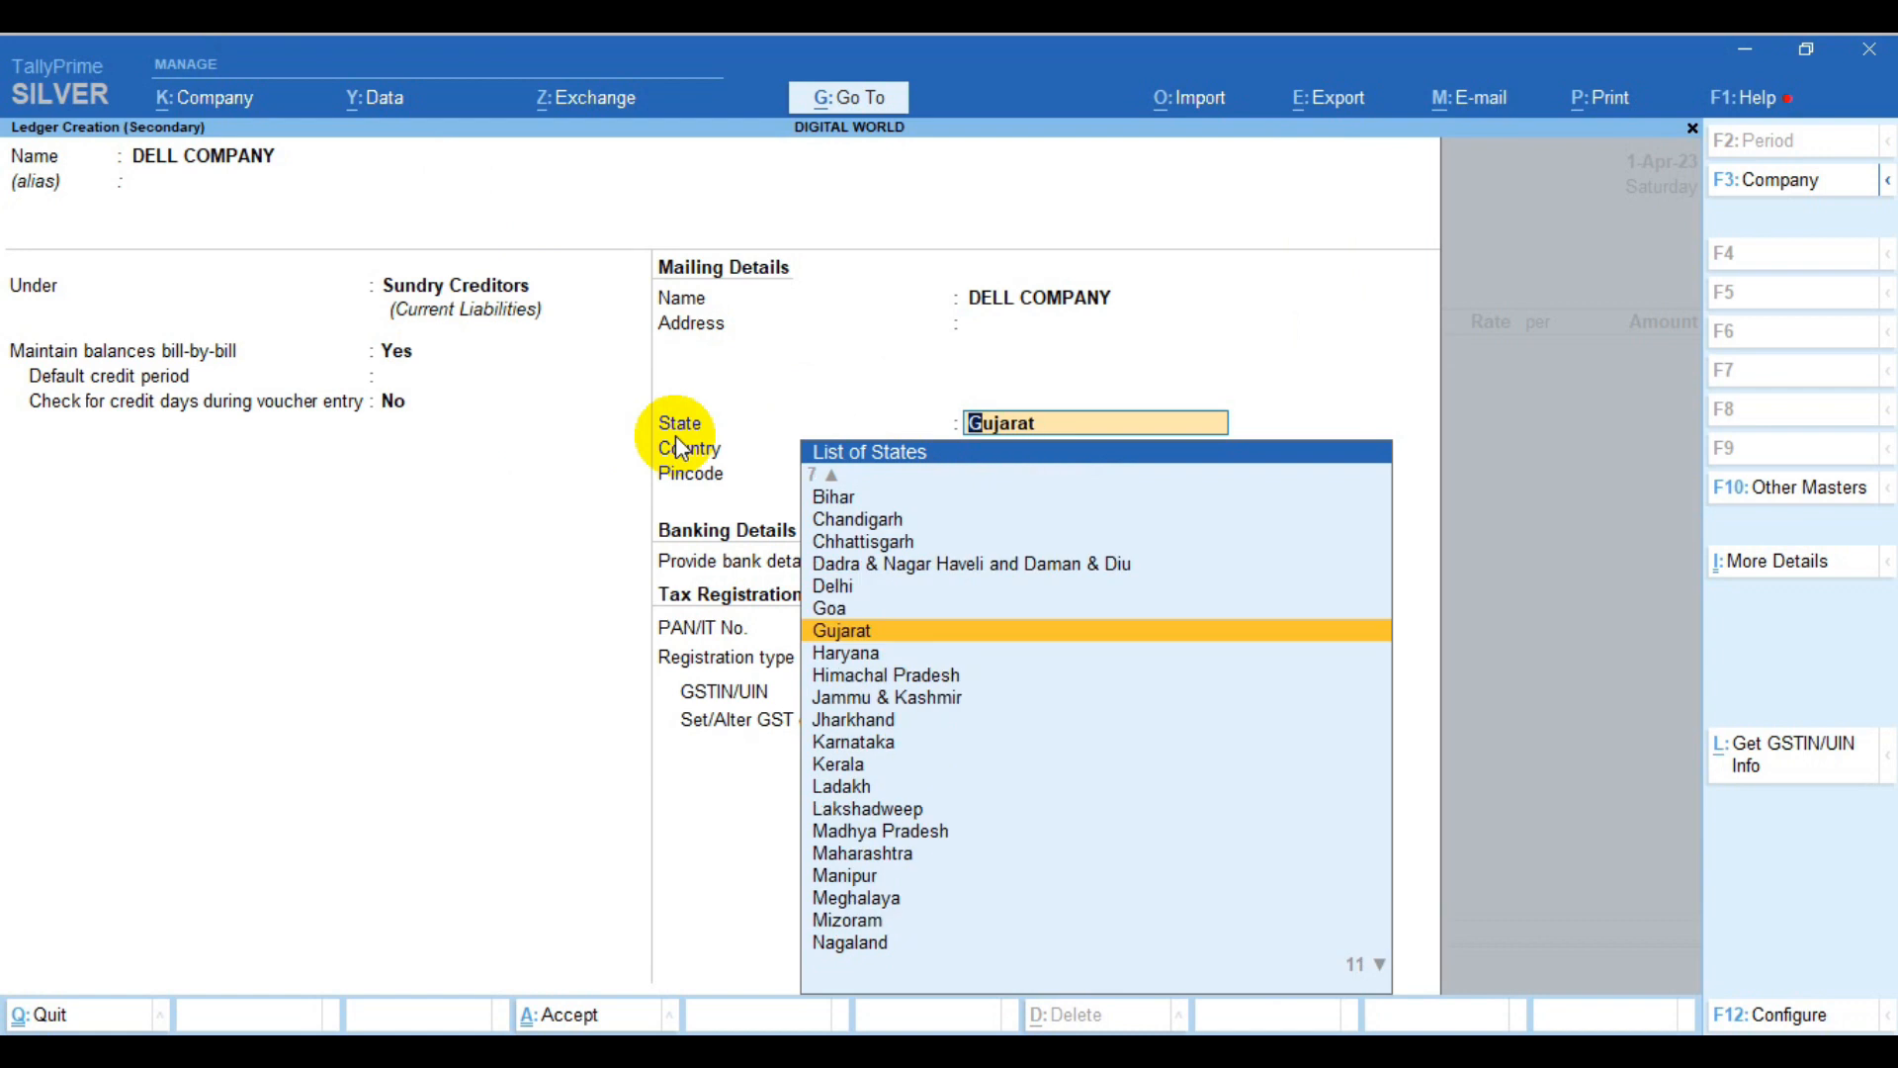
click(986, 634)
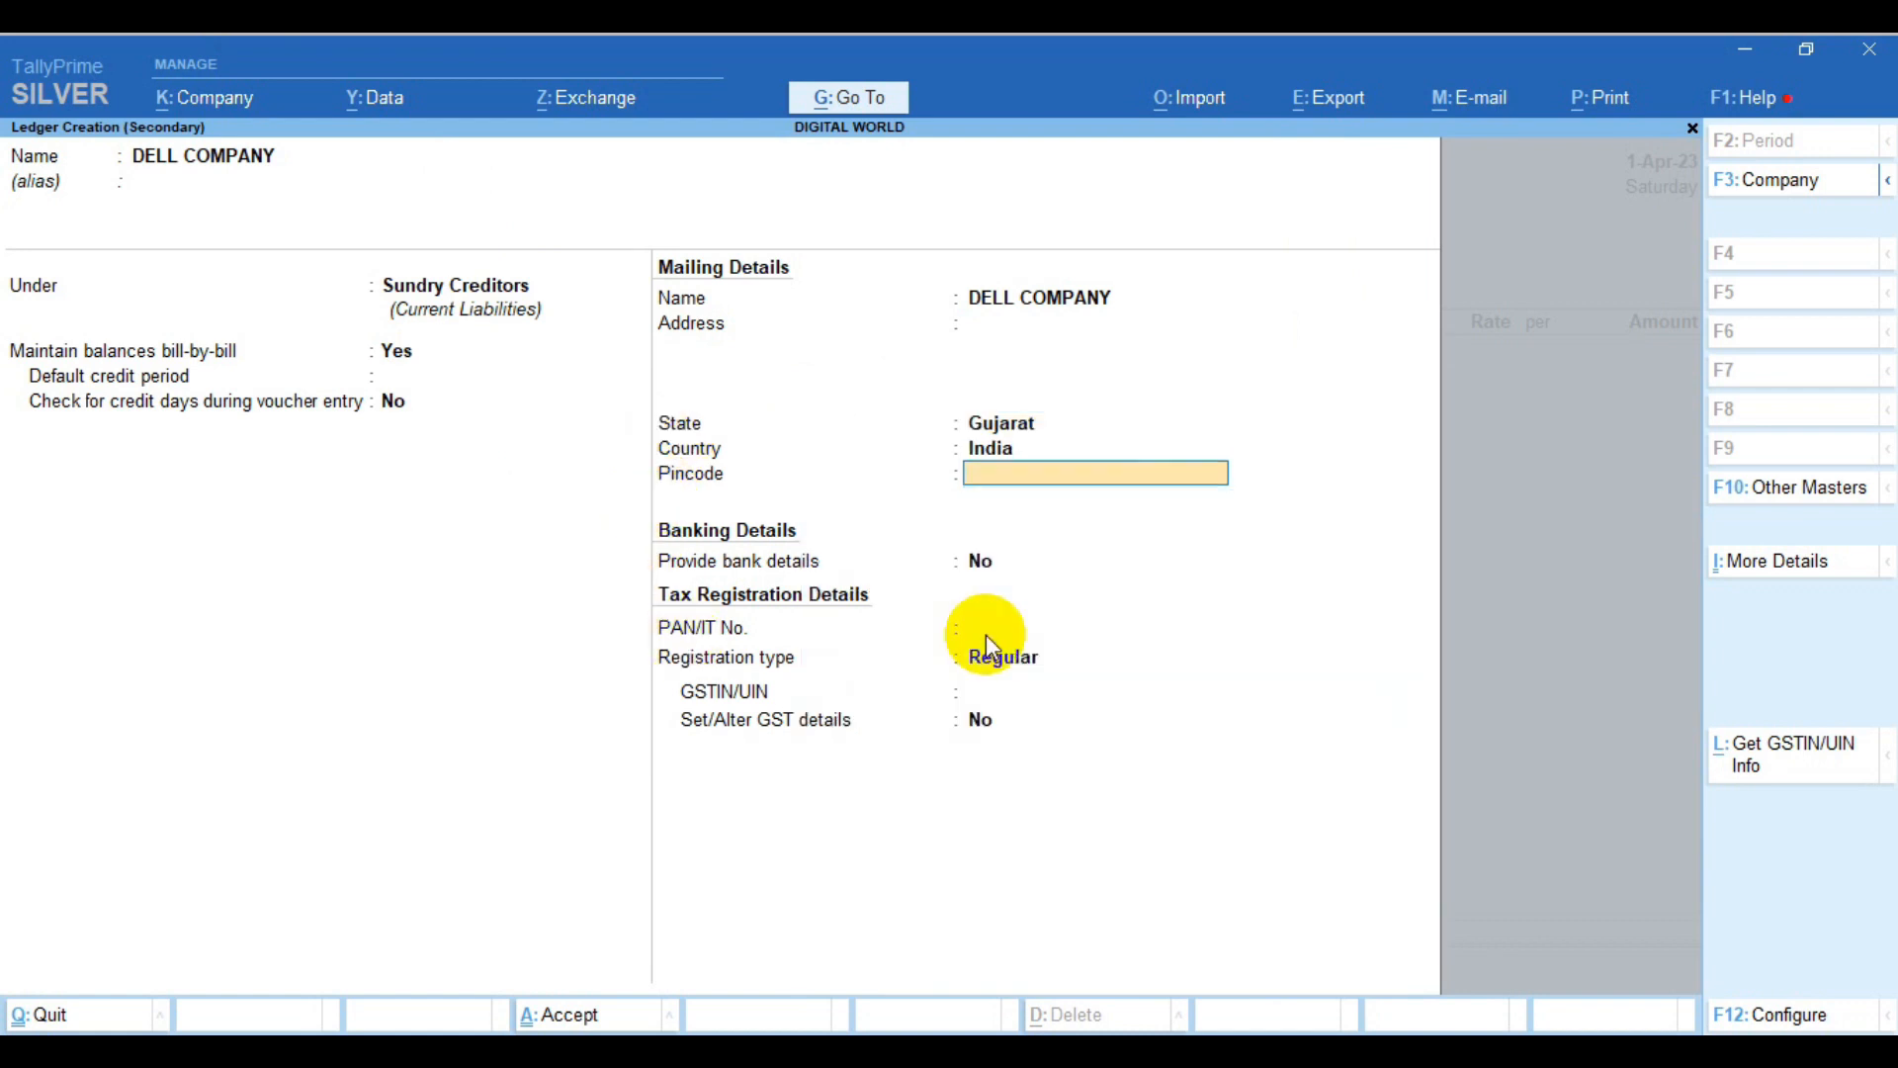
Leave the pincode and PAN blank, keep the registration type Regular and enter the supplier's GSTIN/UIN
key(Return)
key(Return)
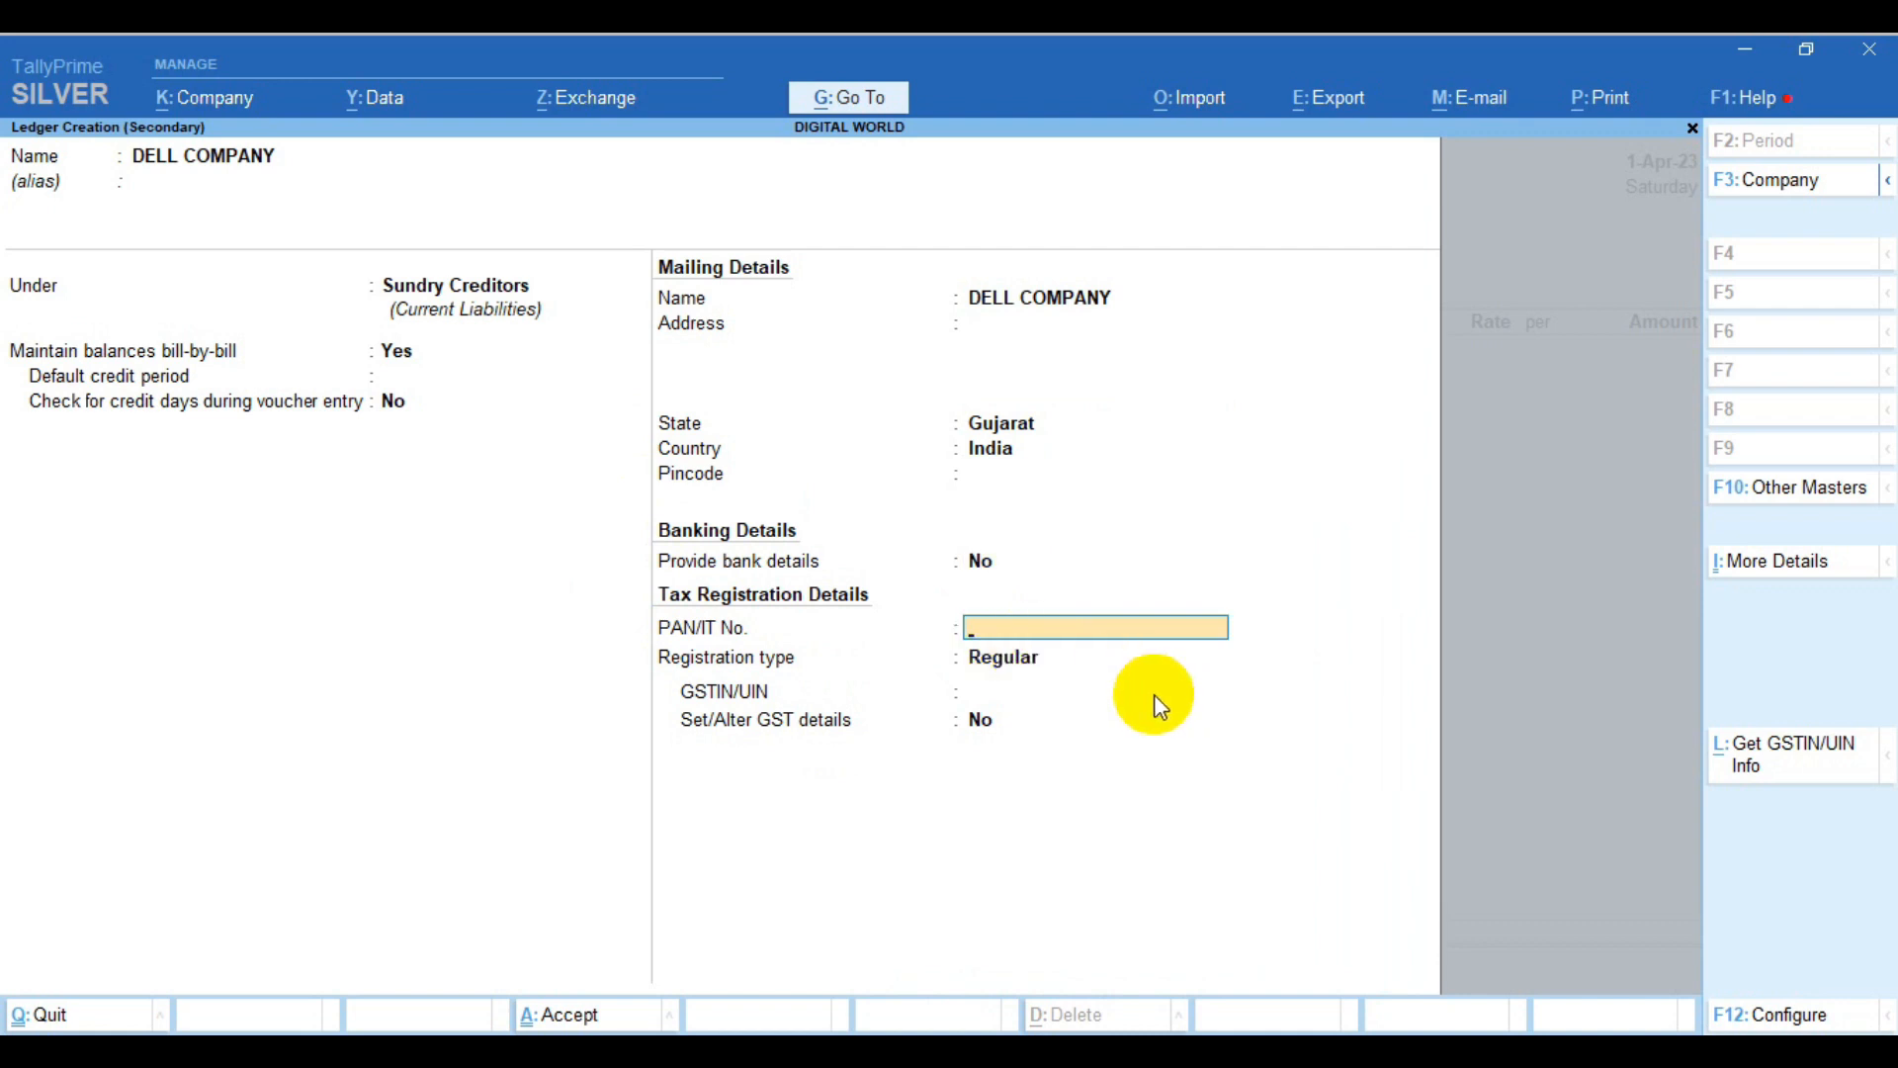
key(Return)
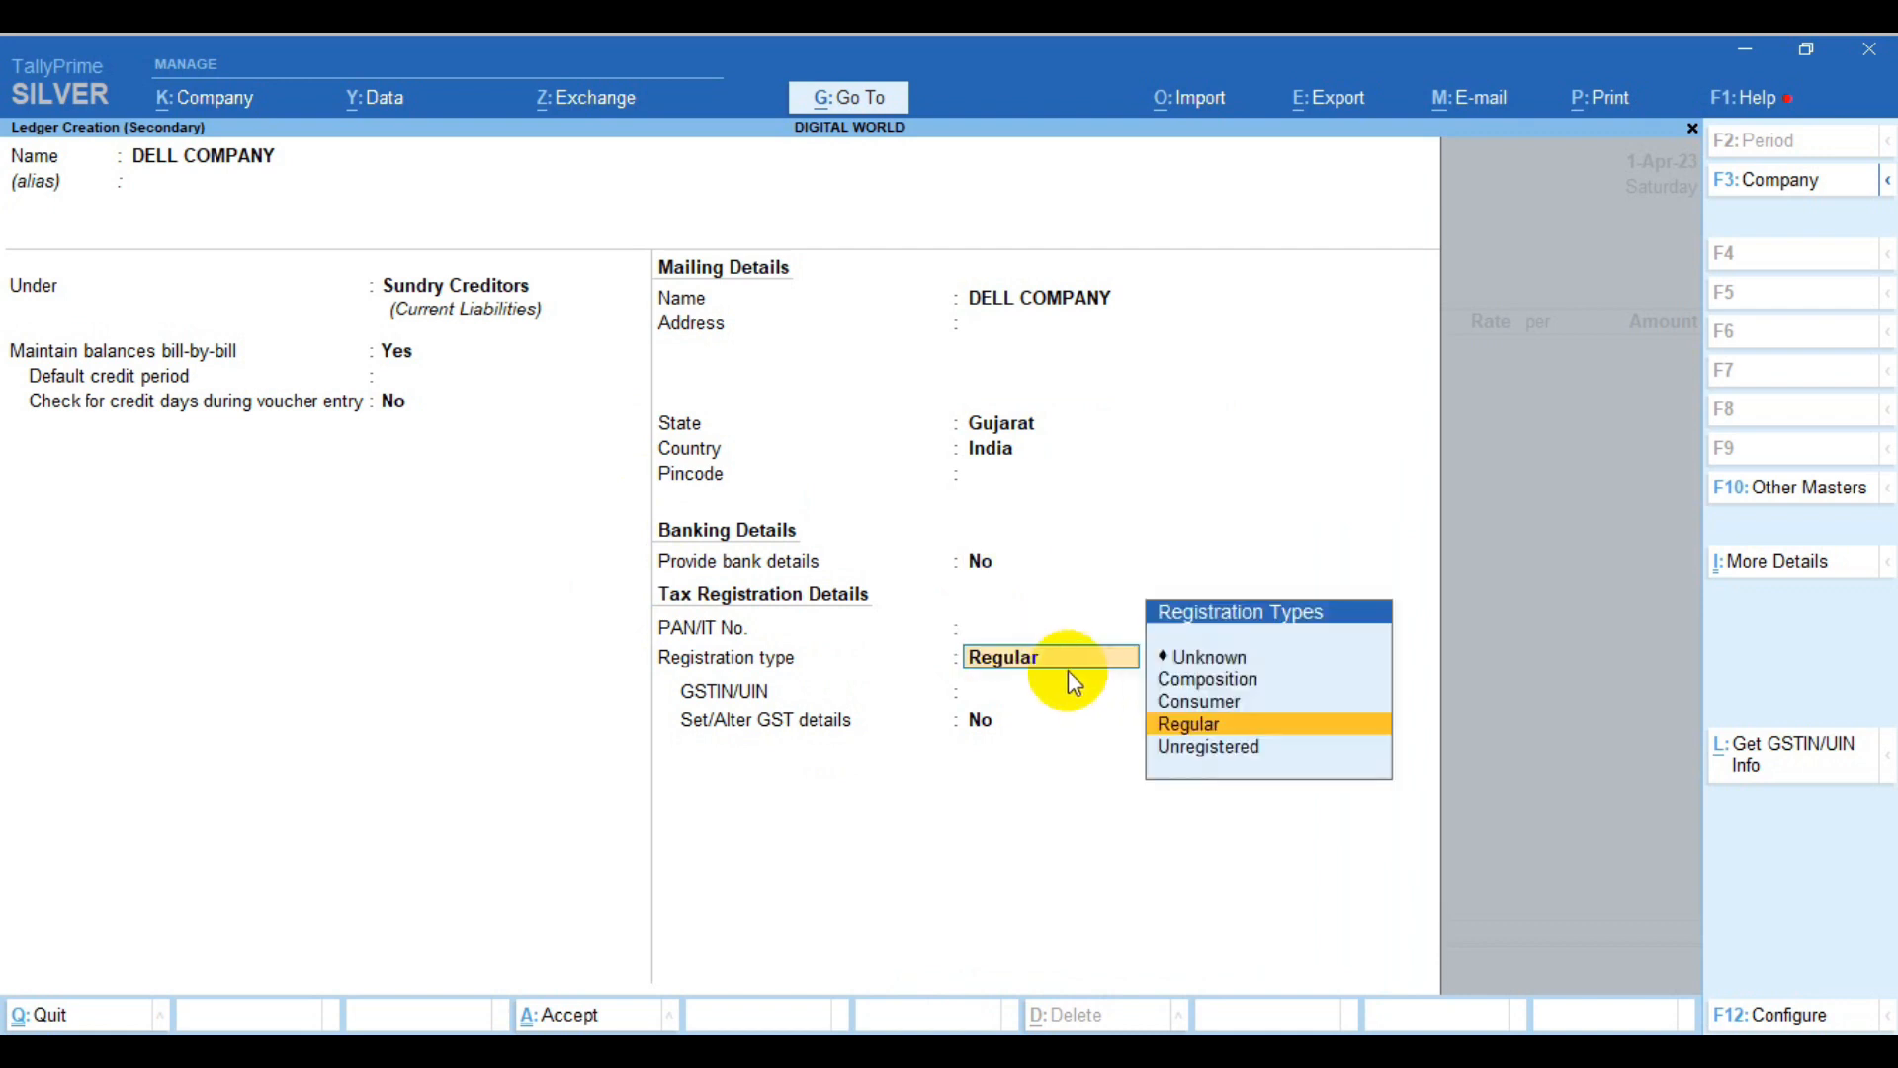
click(1229, 732)
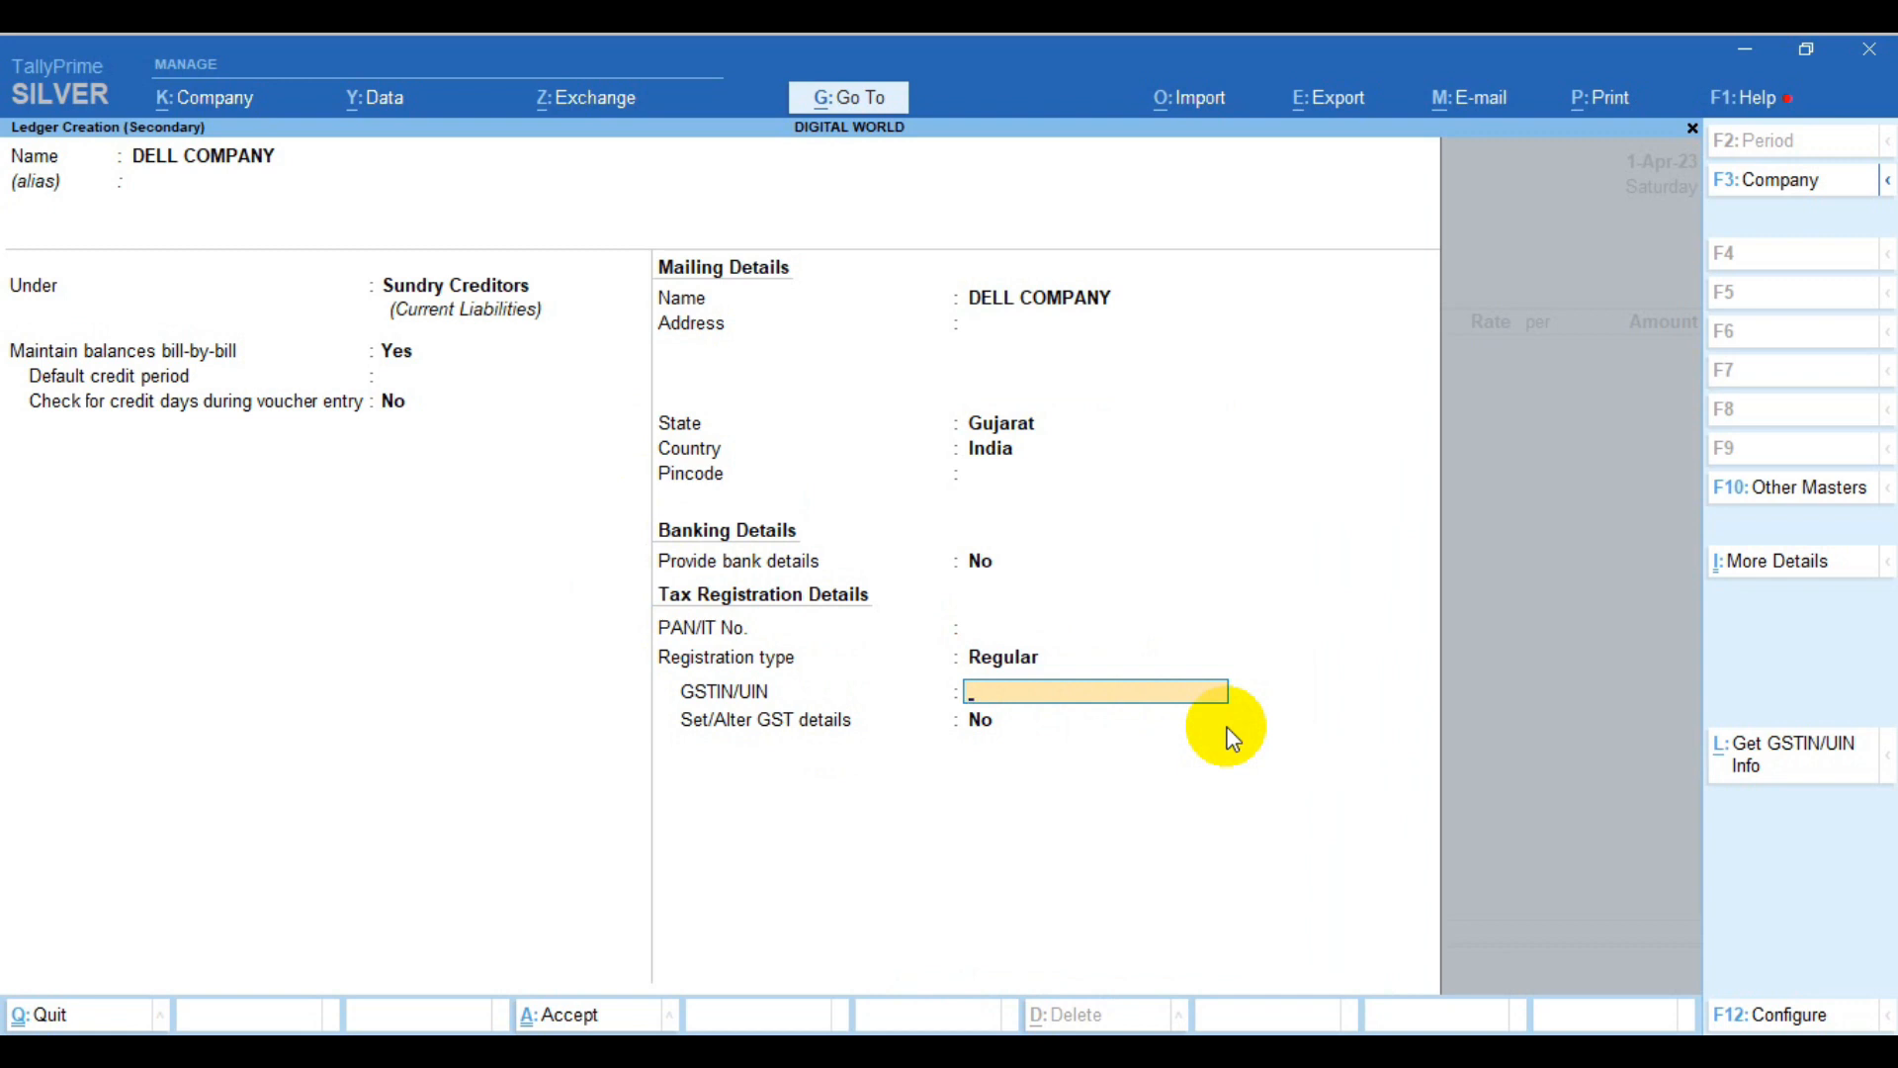
text(BBBBBBBBBB)
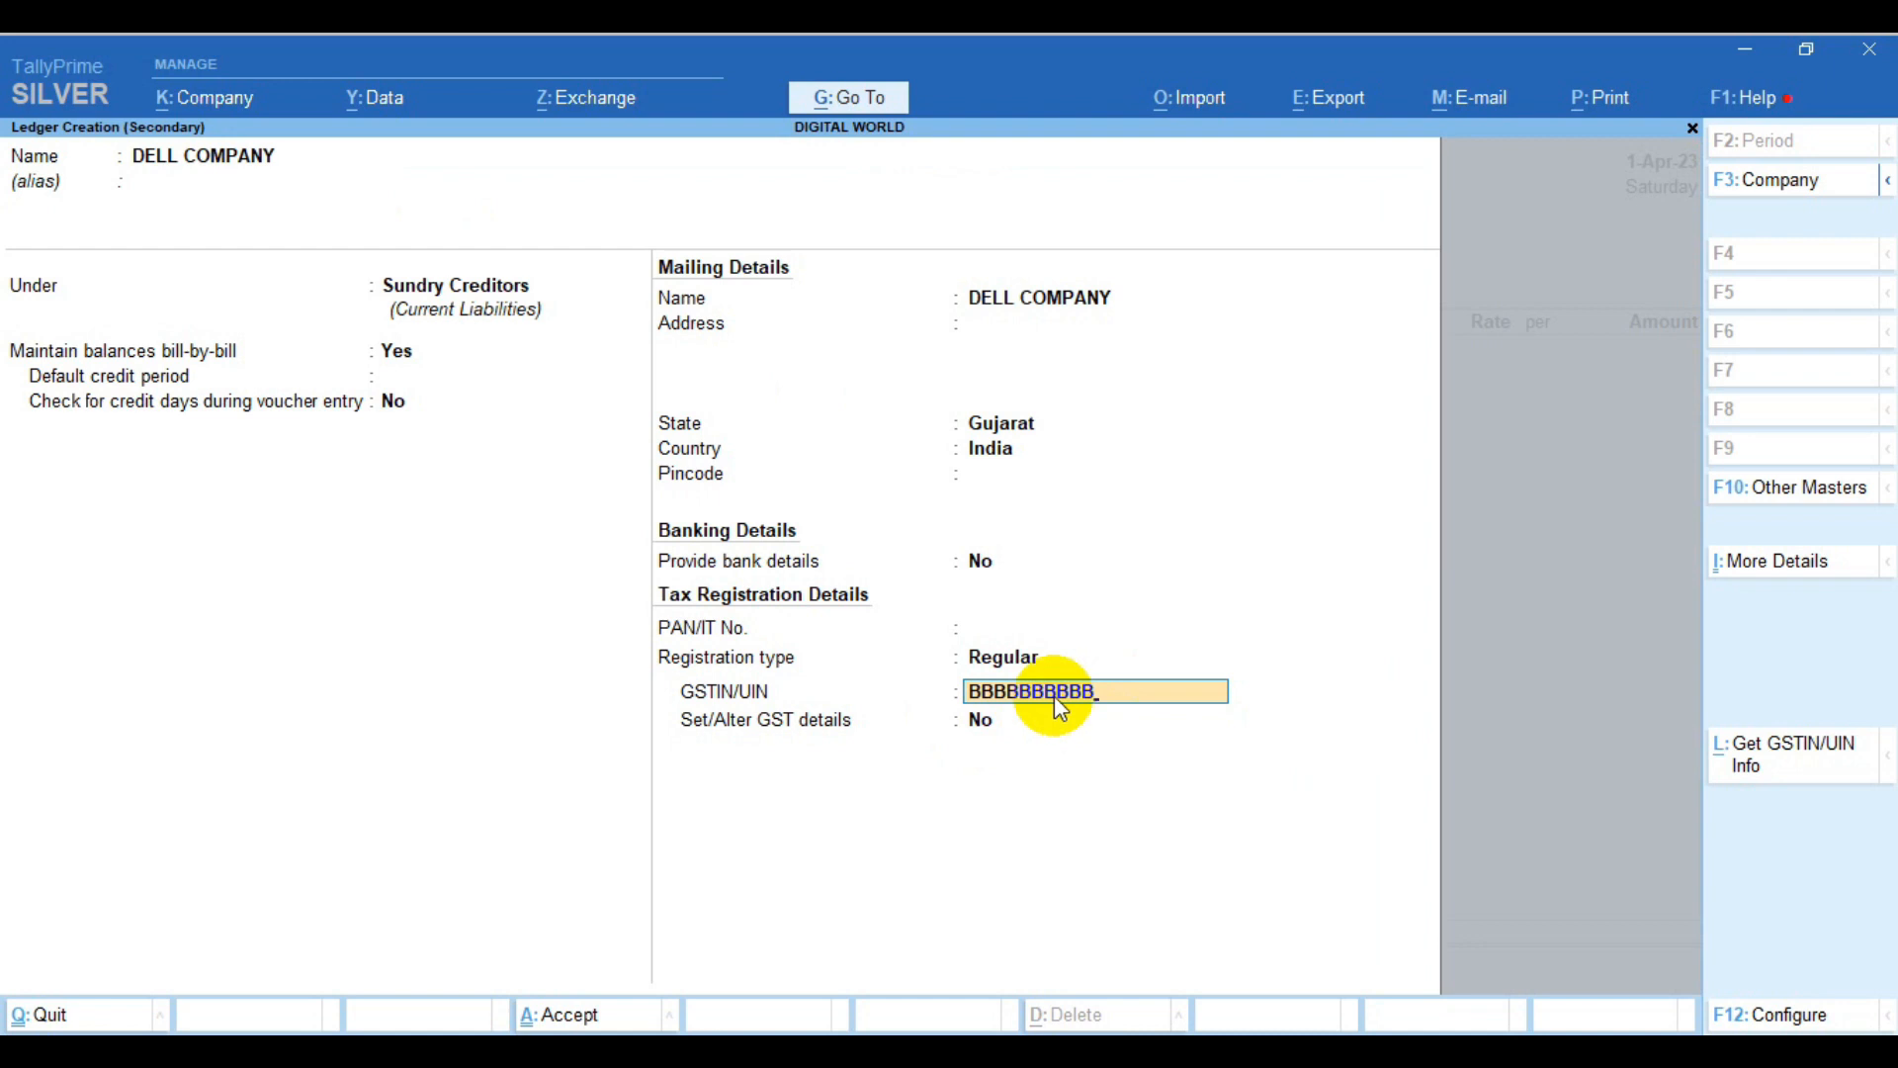
key(ctrl+l)
key(Return)
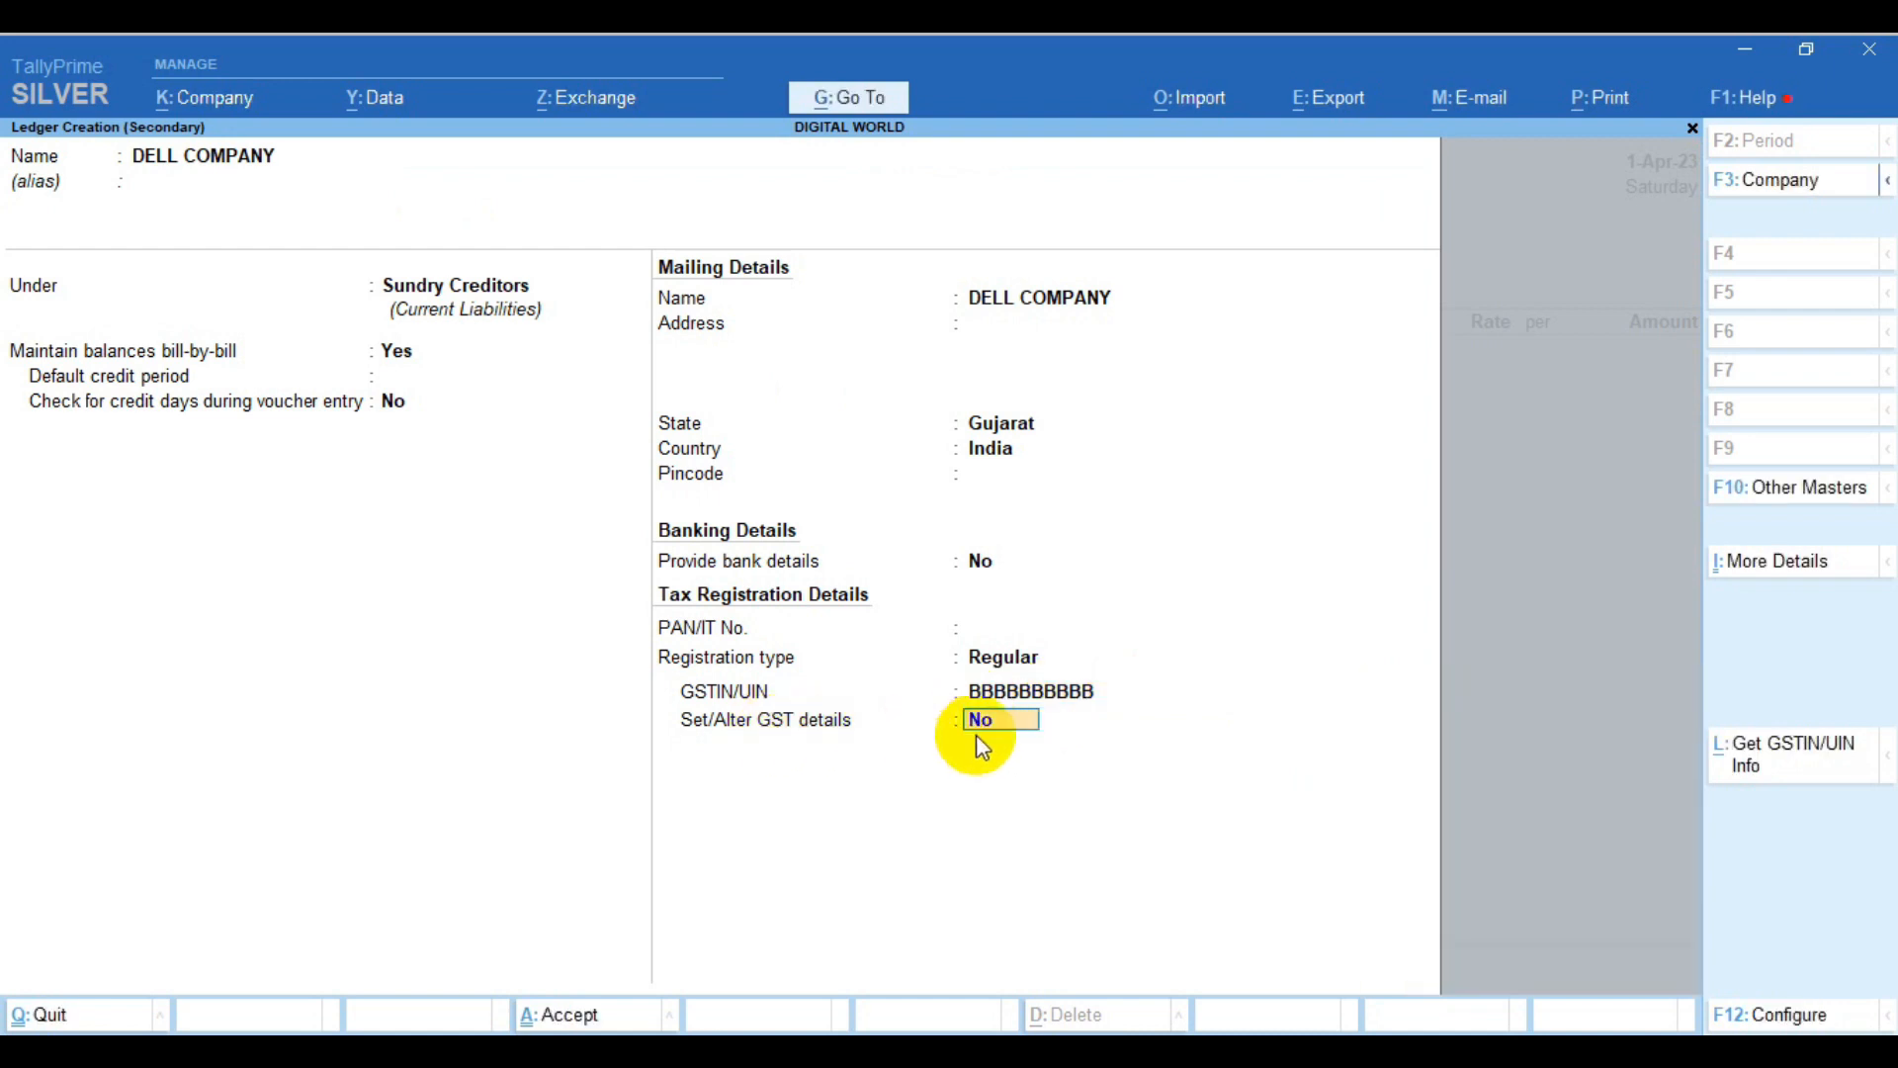
Set Set/Alter GST details to Yes, accept the default GST details and save the DELL COMPANY ledger
key(Return)
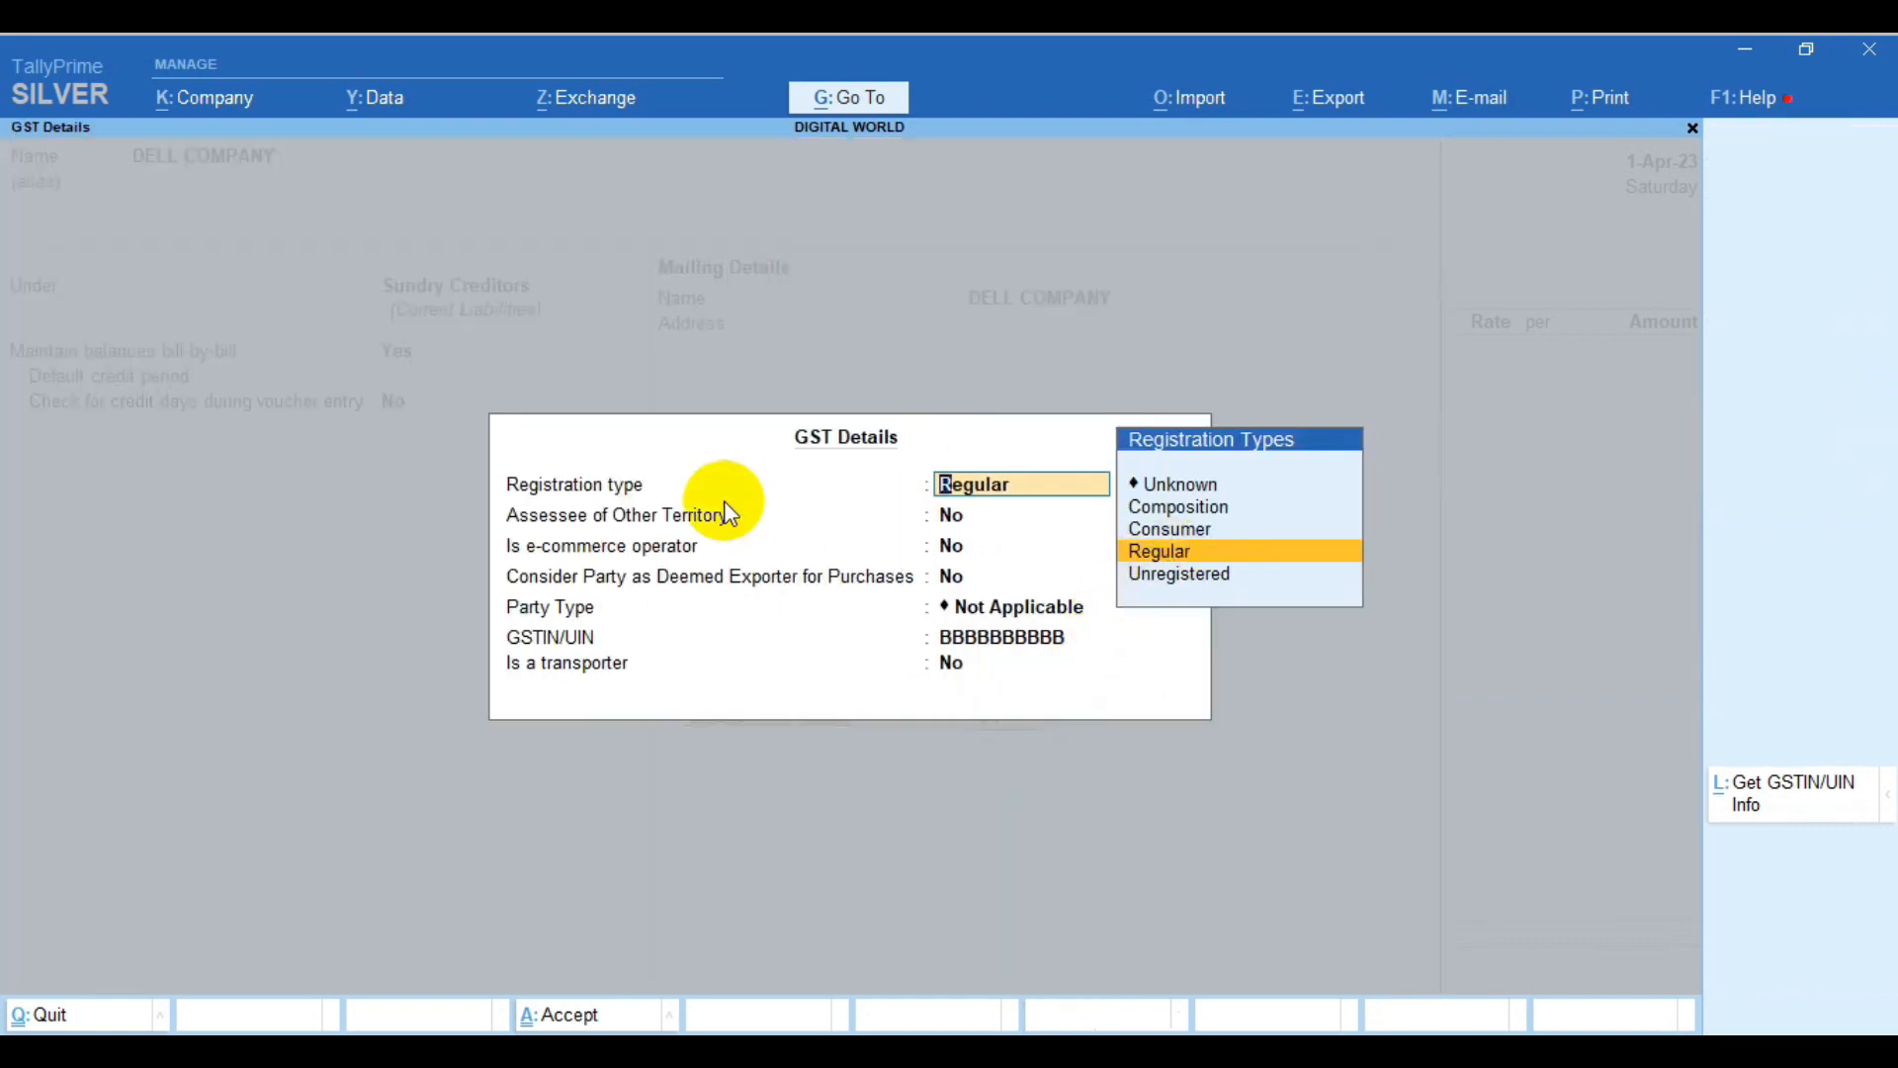
key(Return)
key(ctrl+a)
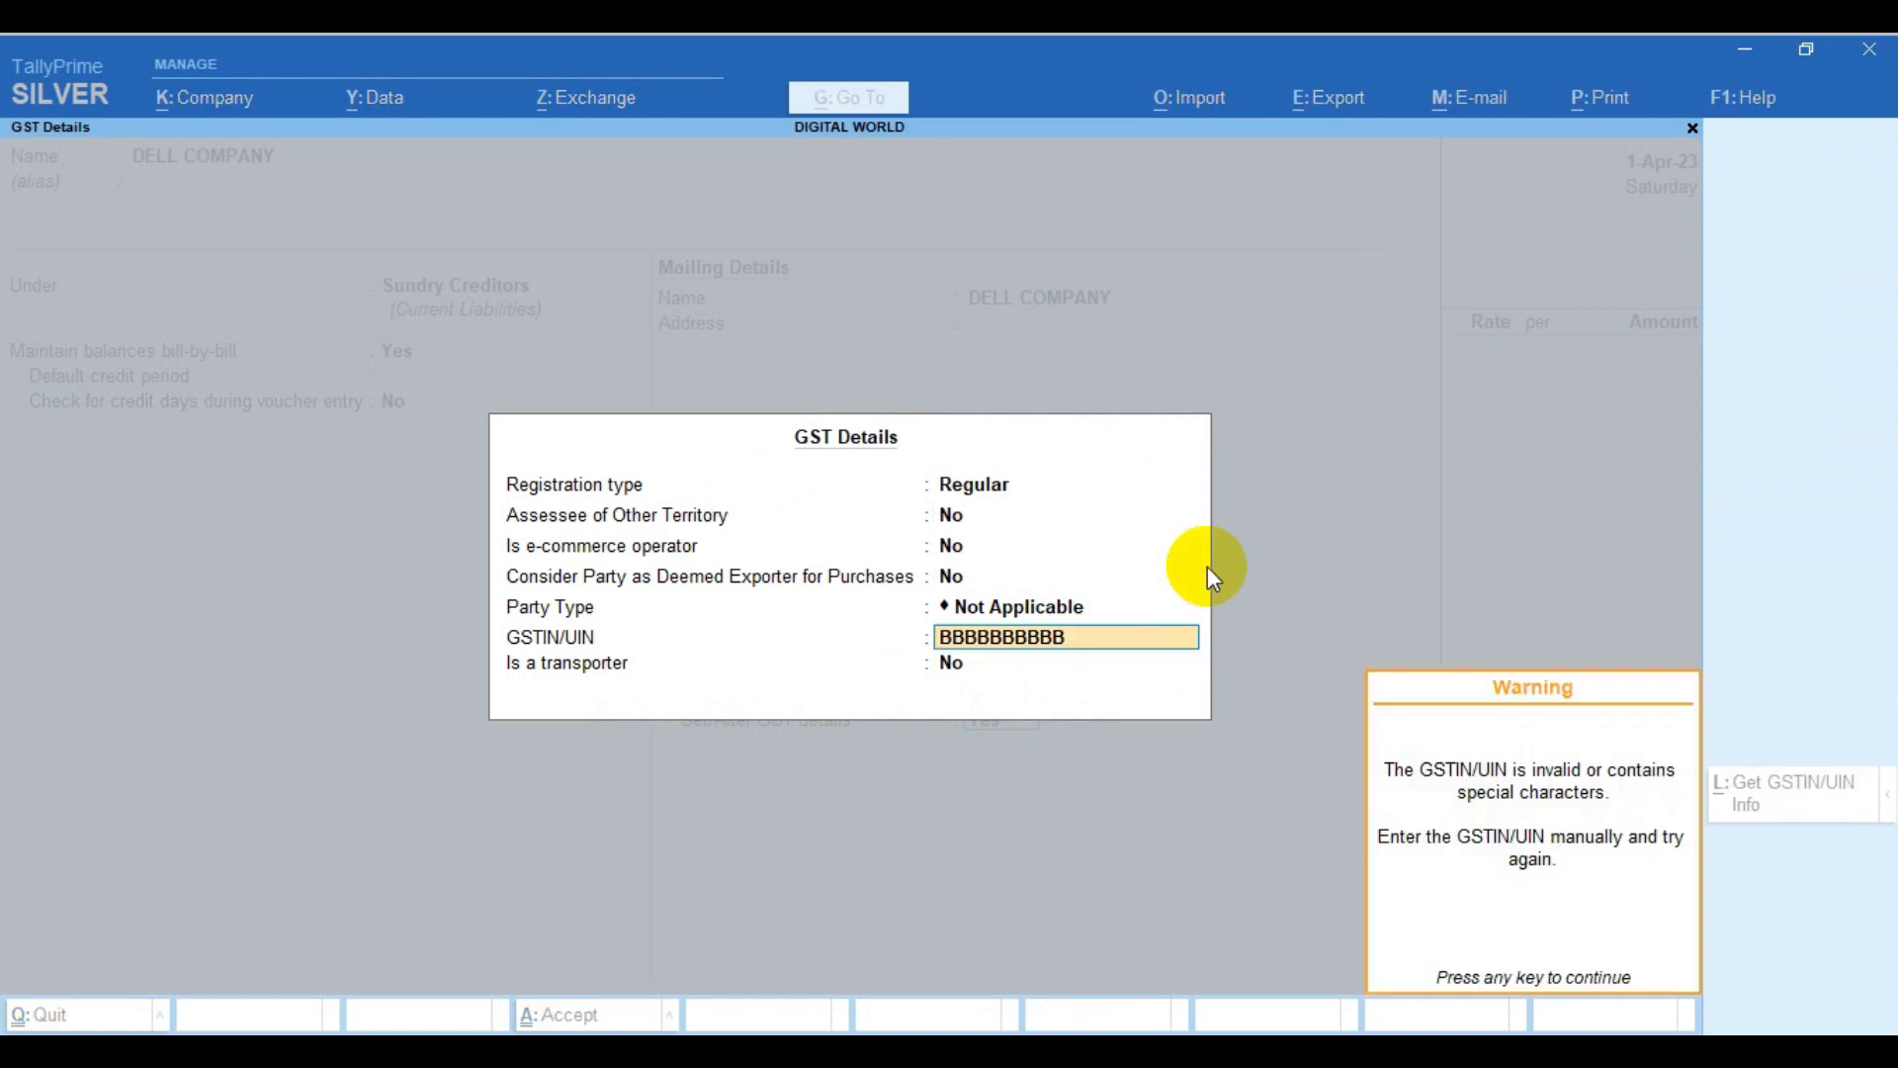
key(Return)
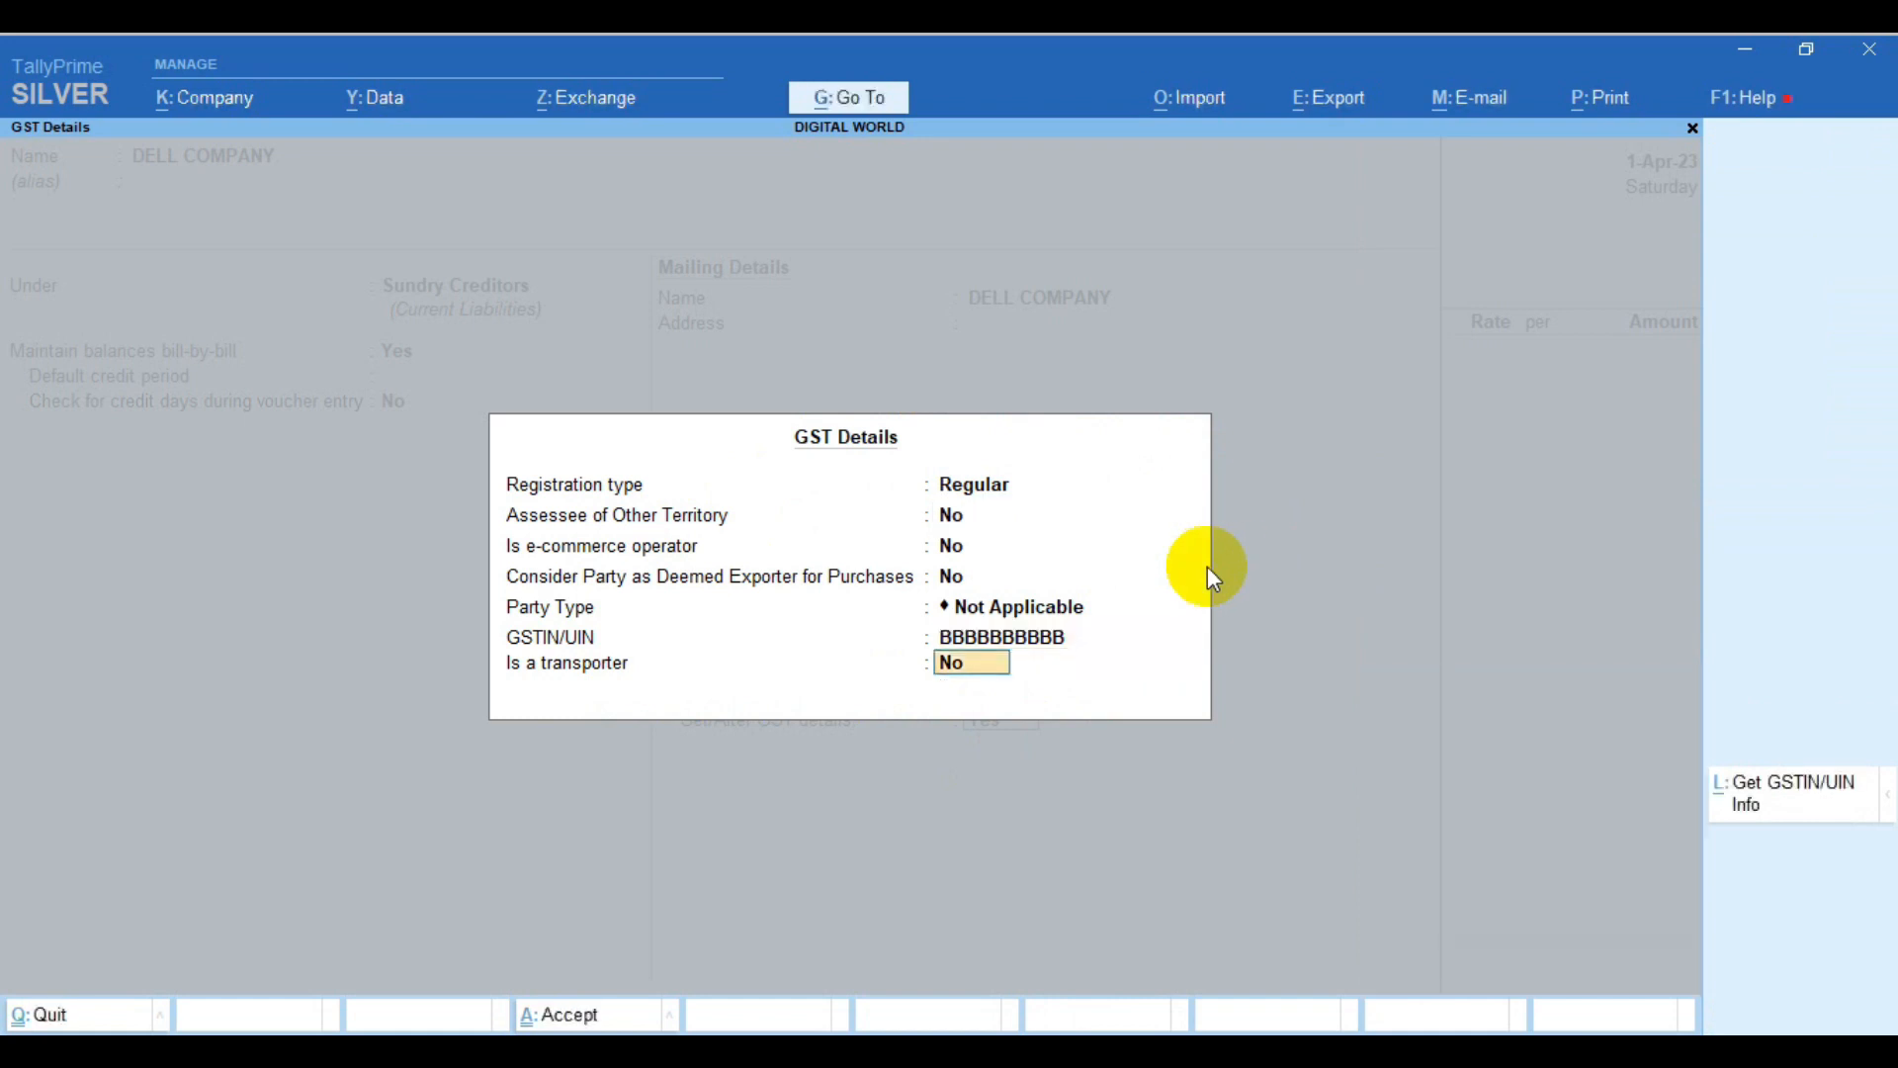
key(Return)
key(y)
key(Return)
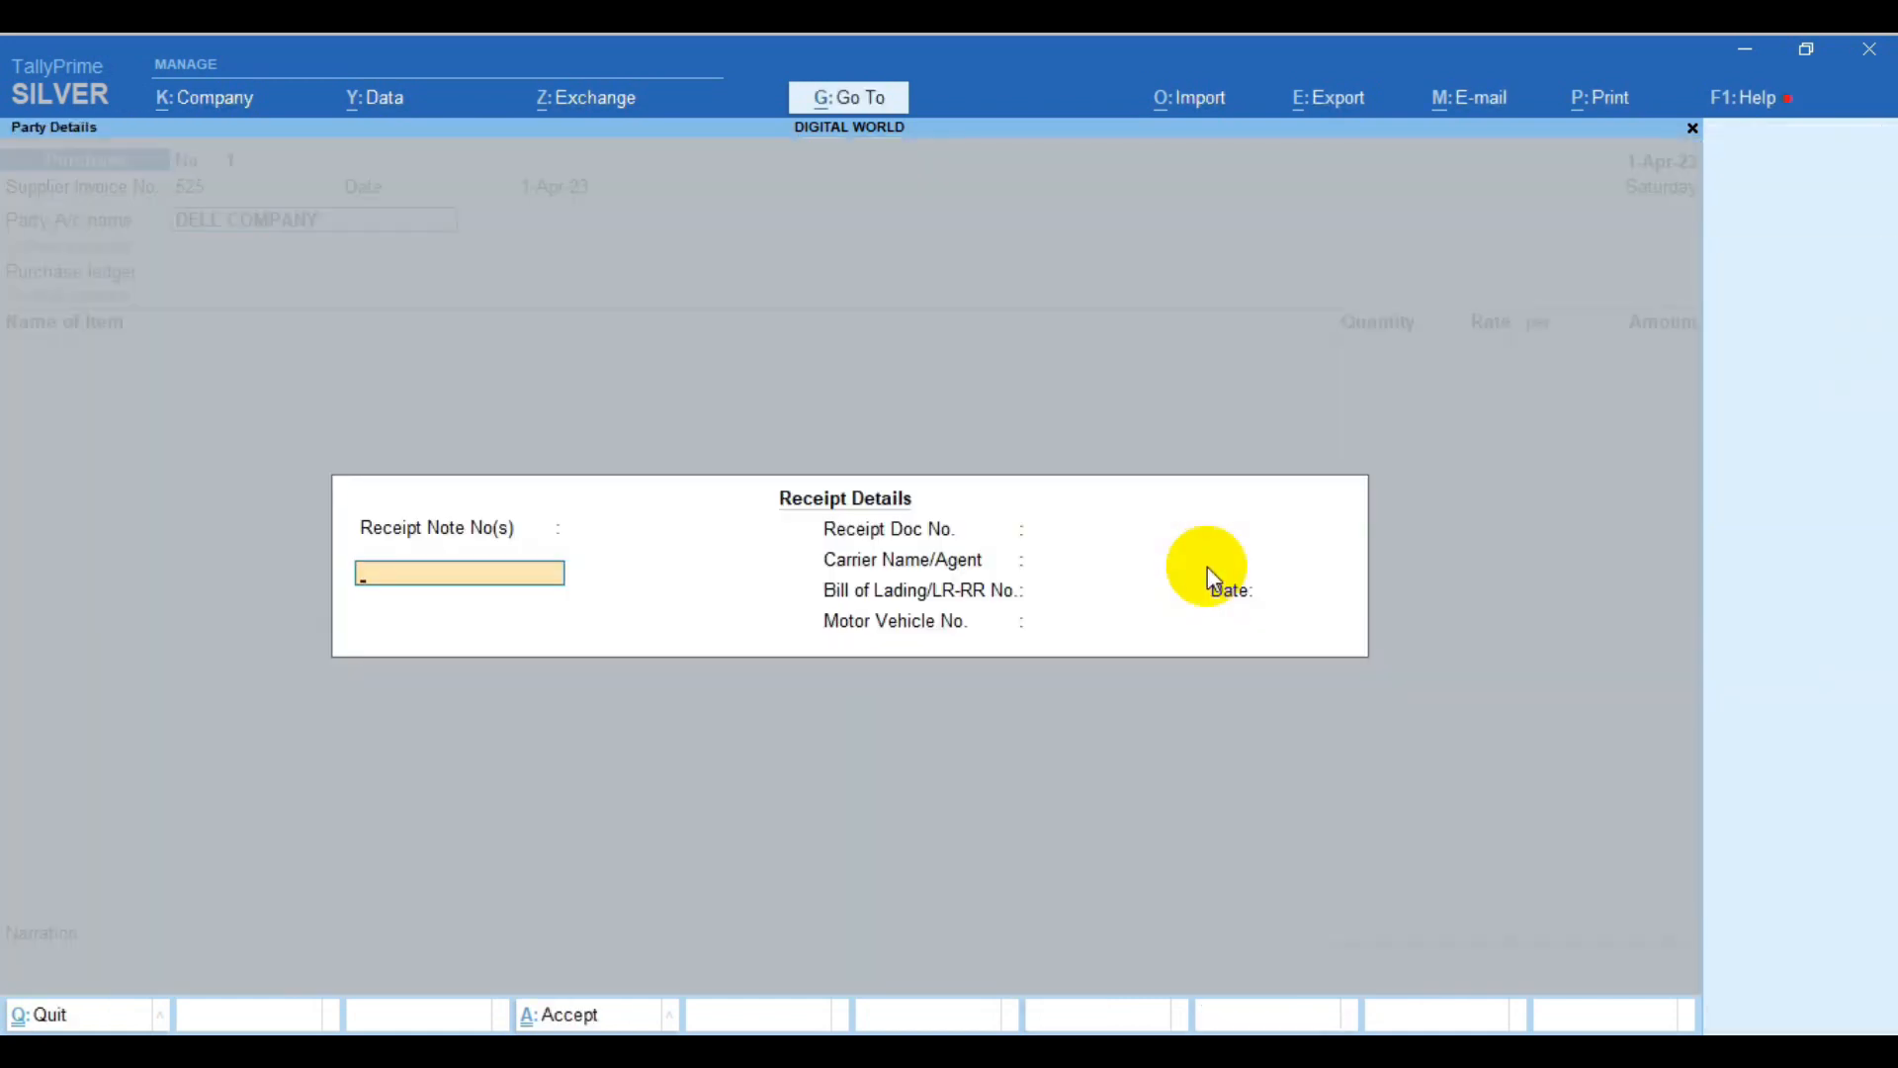
drag(271, 434, 1425, 711)
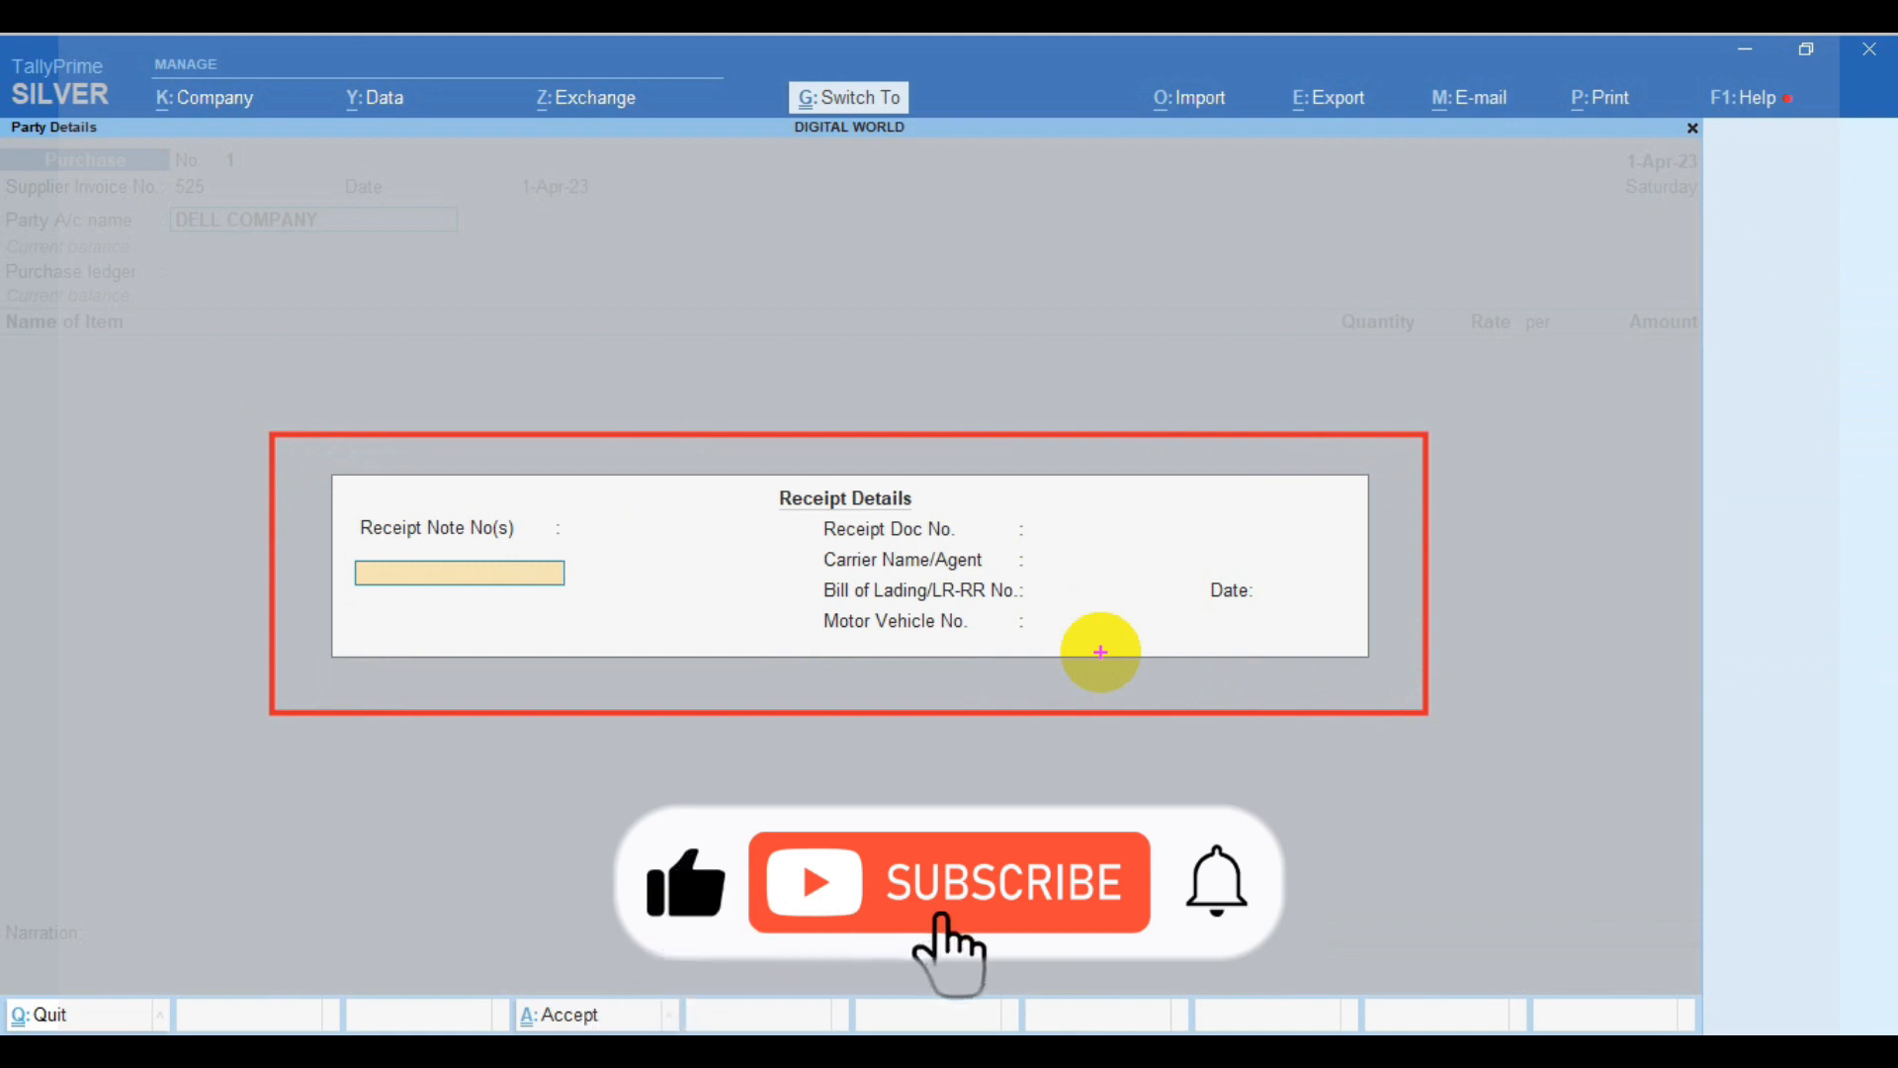
drag(739, 467, 1298, 675)
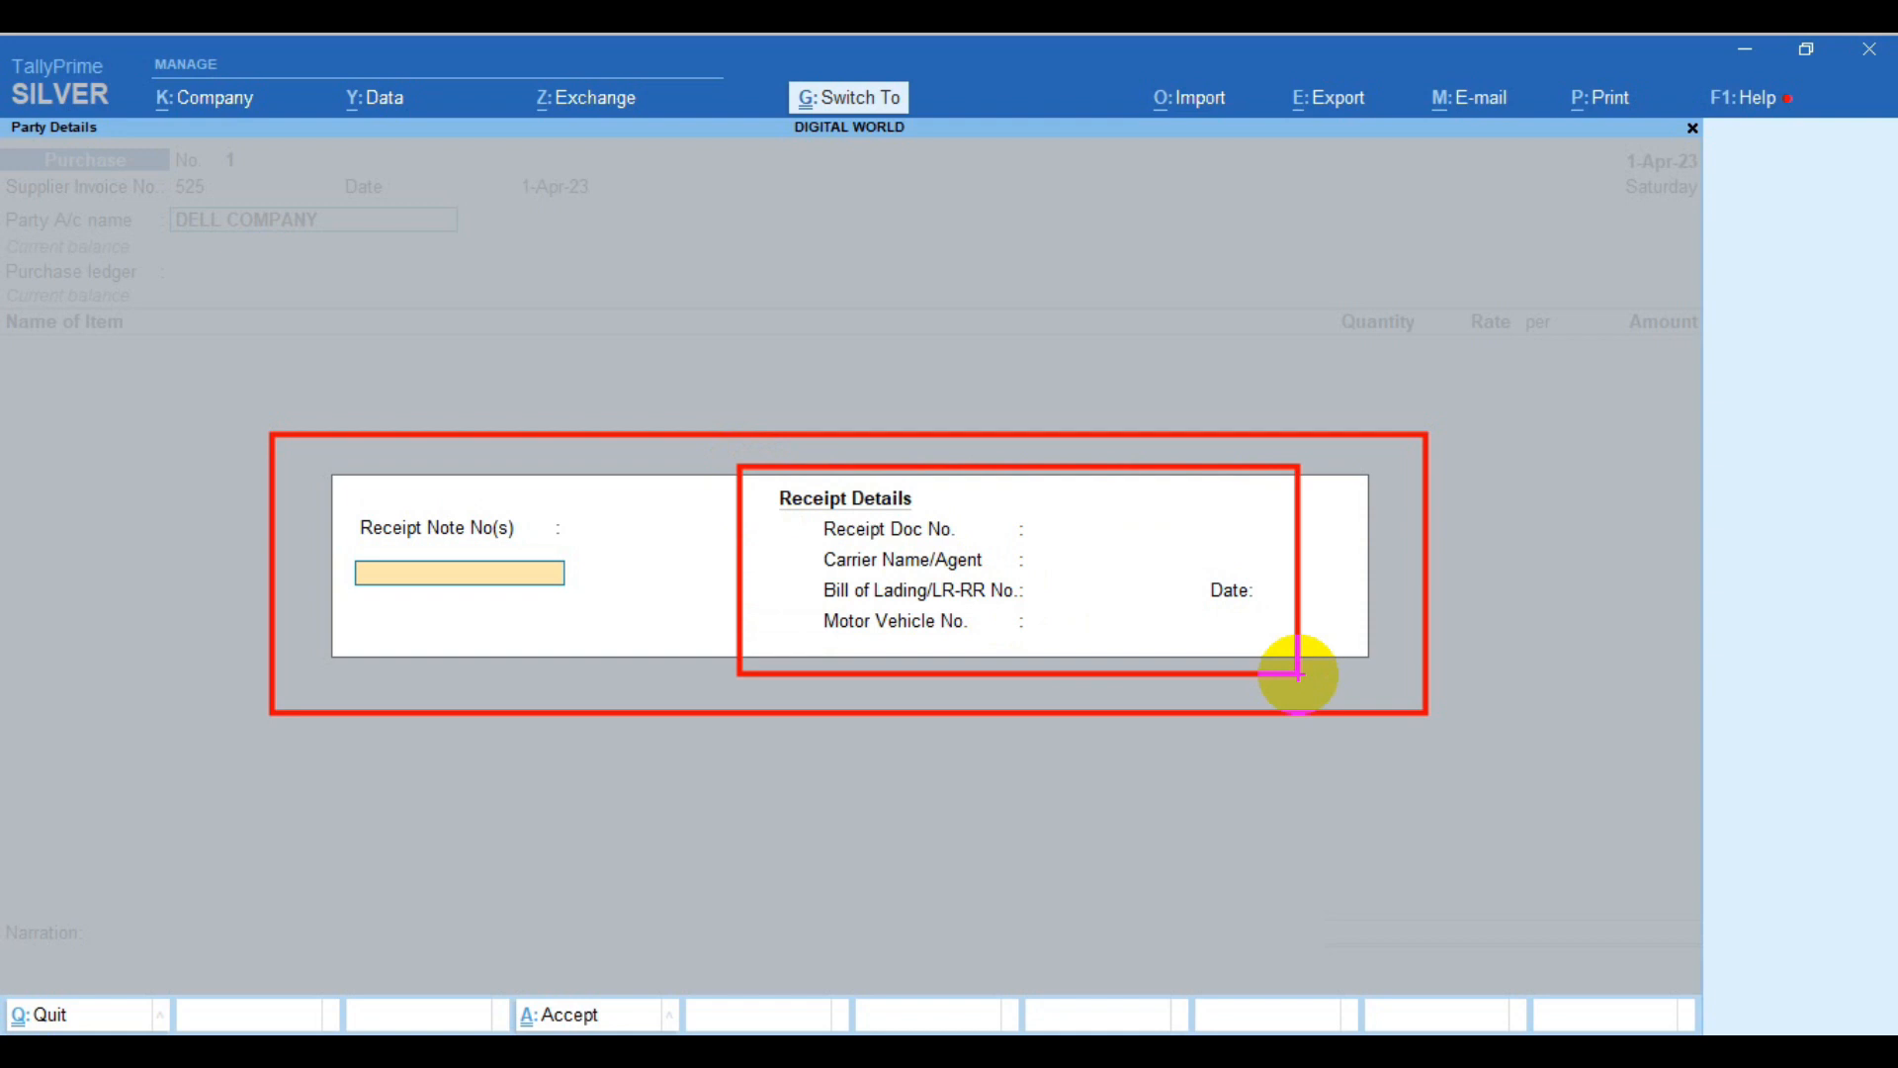
key(Escape)
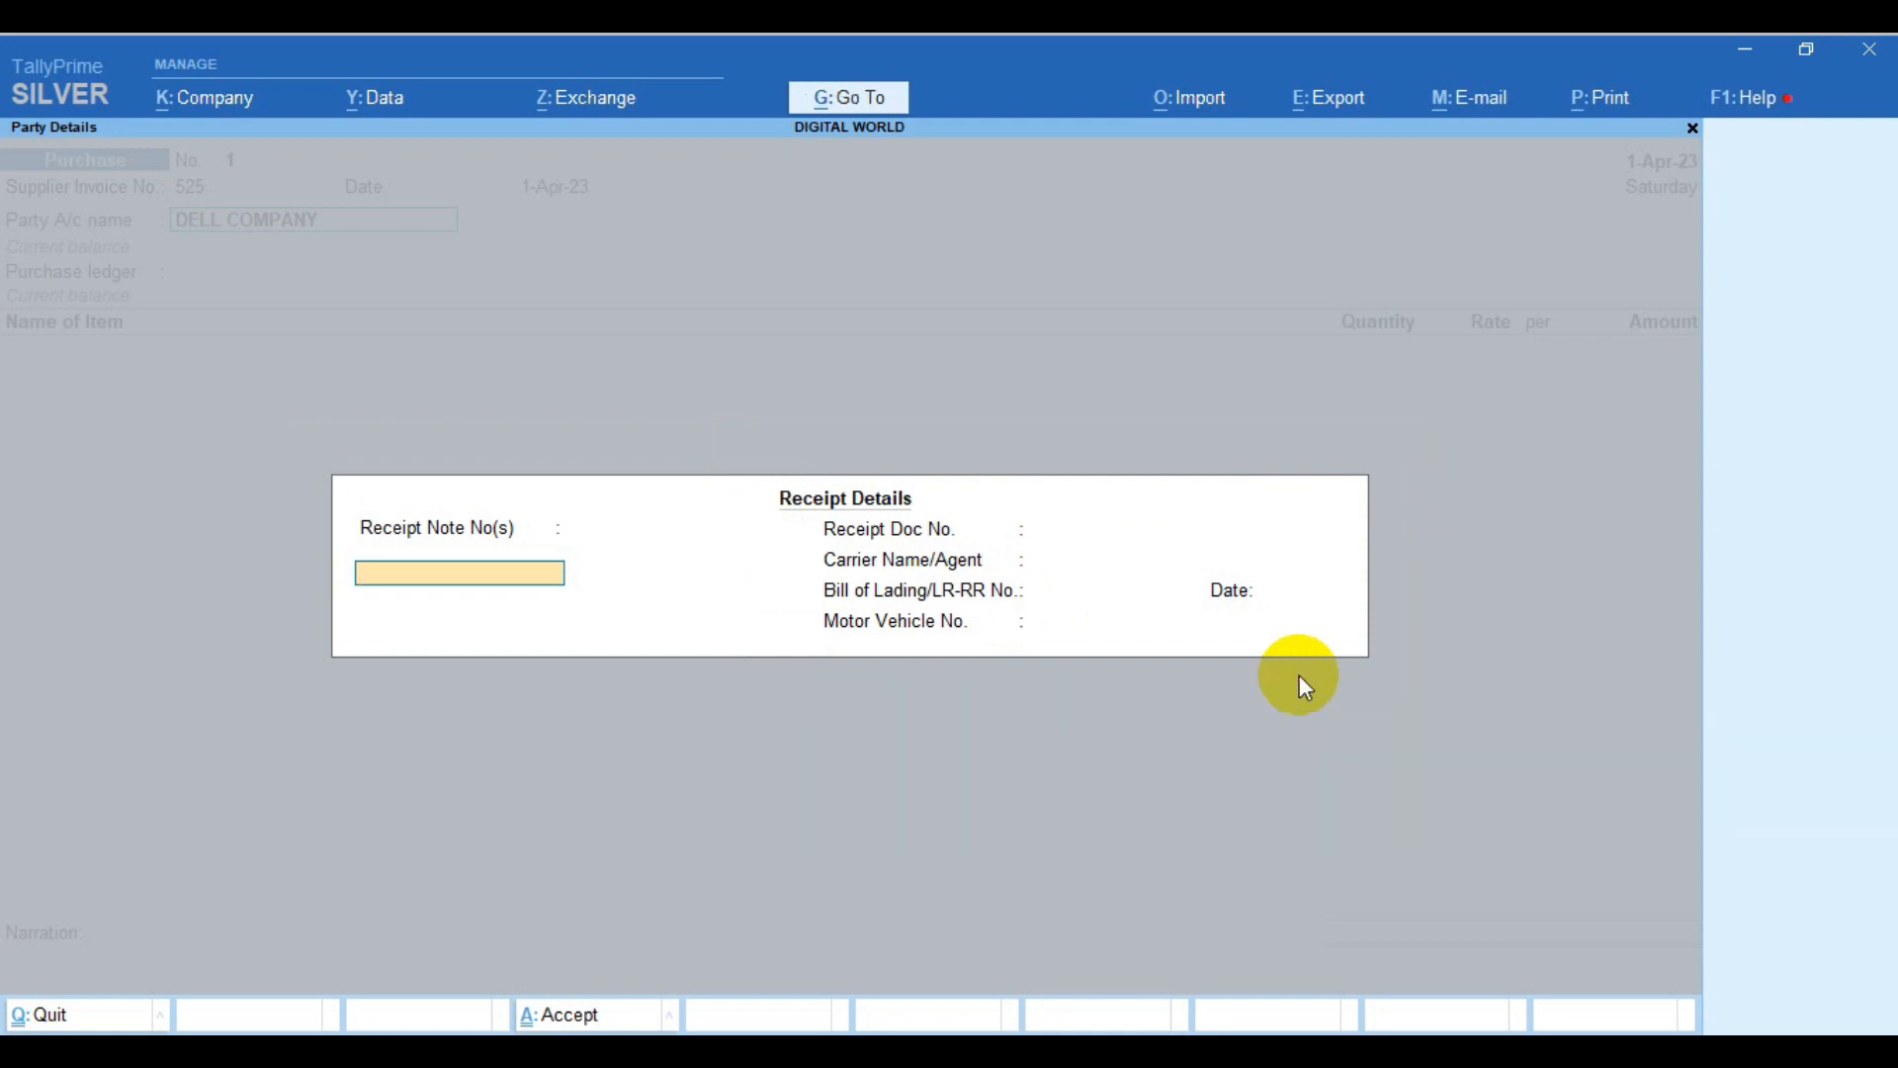
Leave the receipt details blank and accept the party details for DELL COMPANY in the purchase voucher
key(Return)
key(Return)
key(Return)
key(Return)
key(Return)
key(Return)
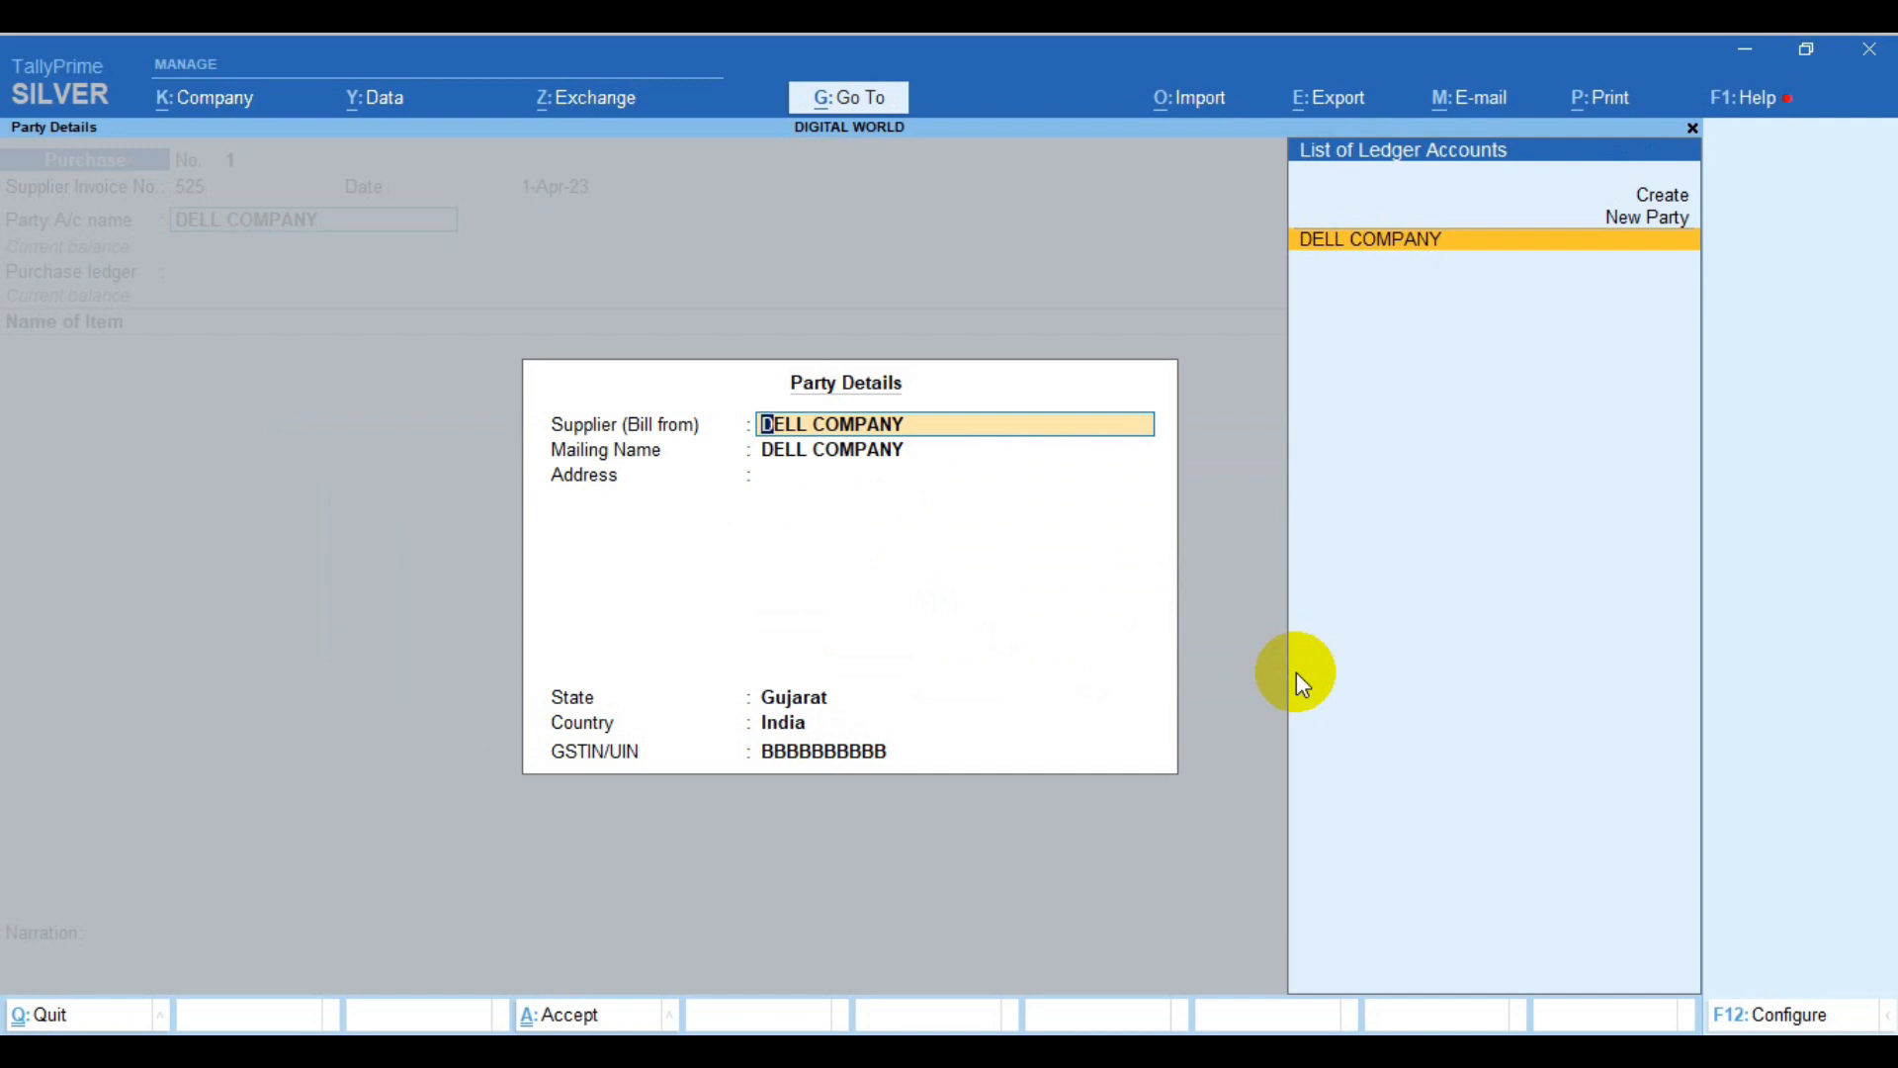
key(Return)
key(Return)
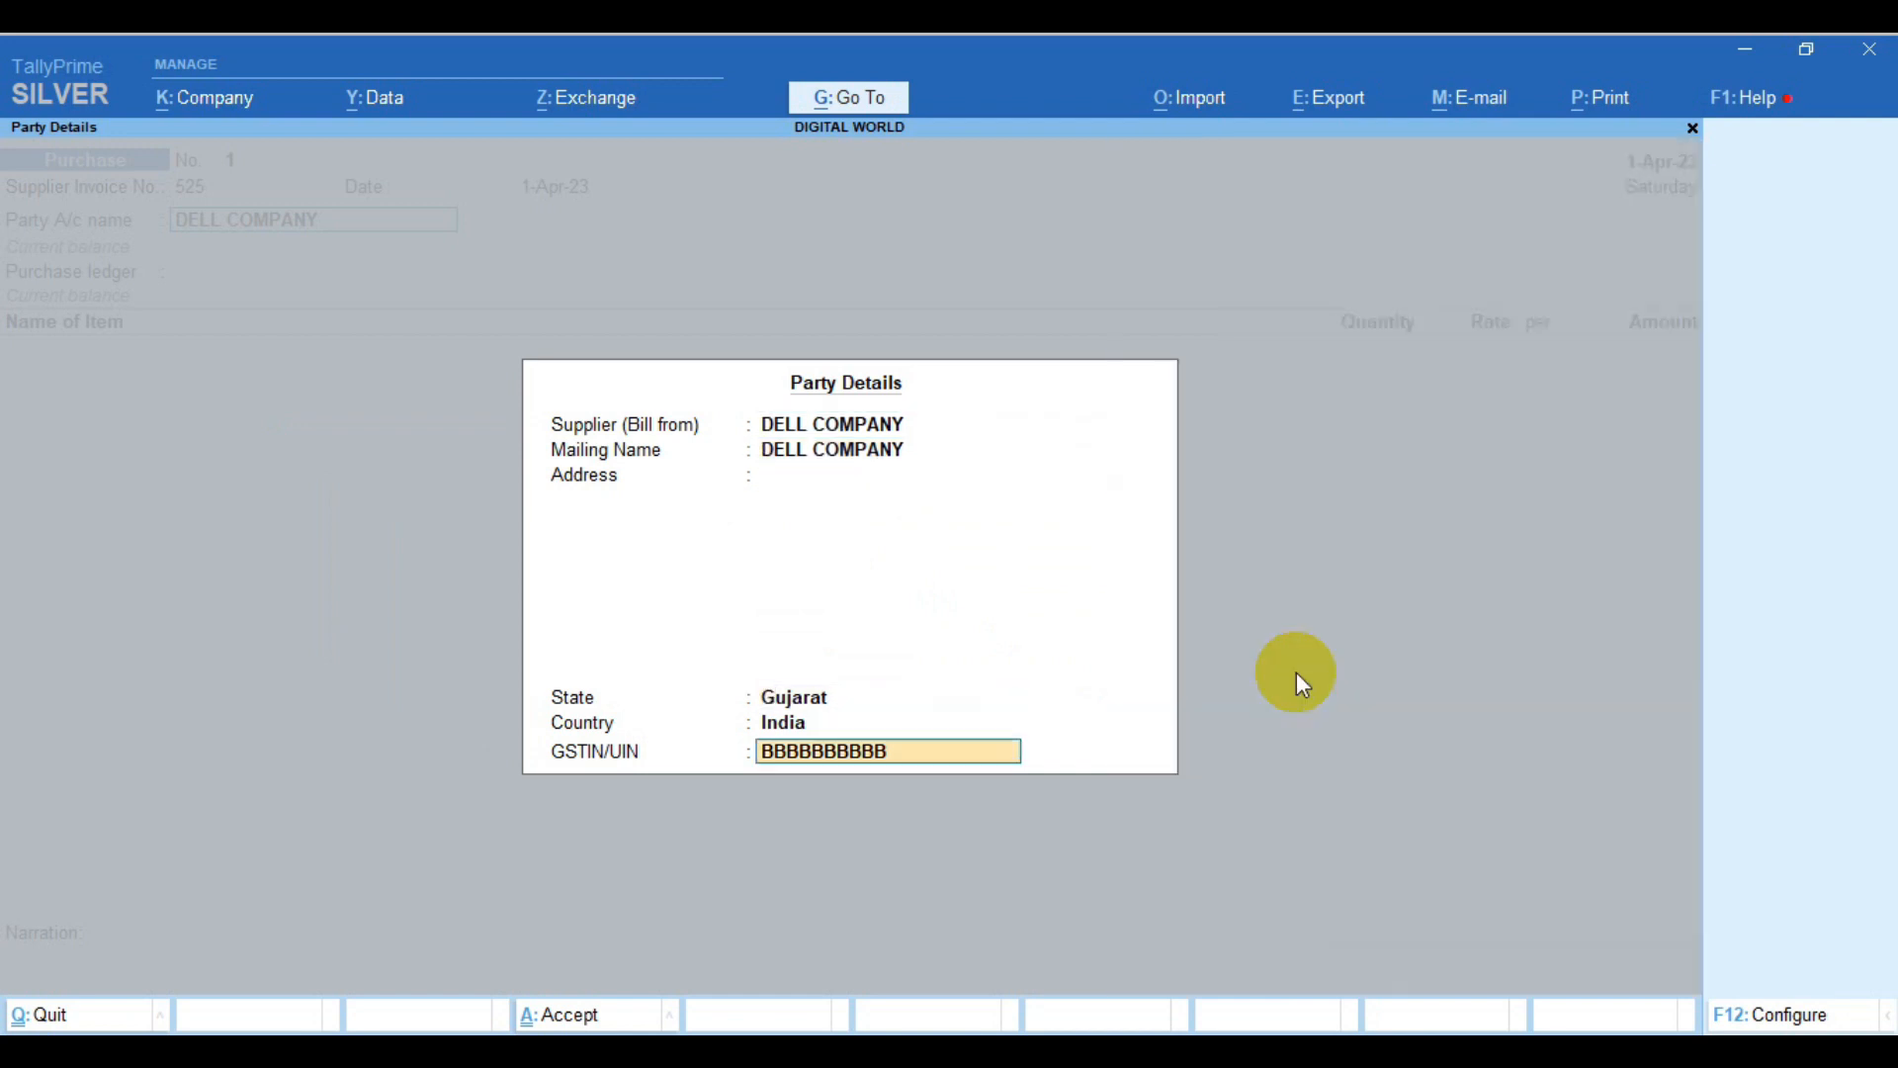
key(Return)
drag(257, 269, 786, 427)
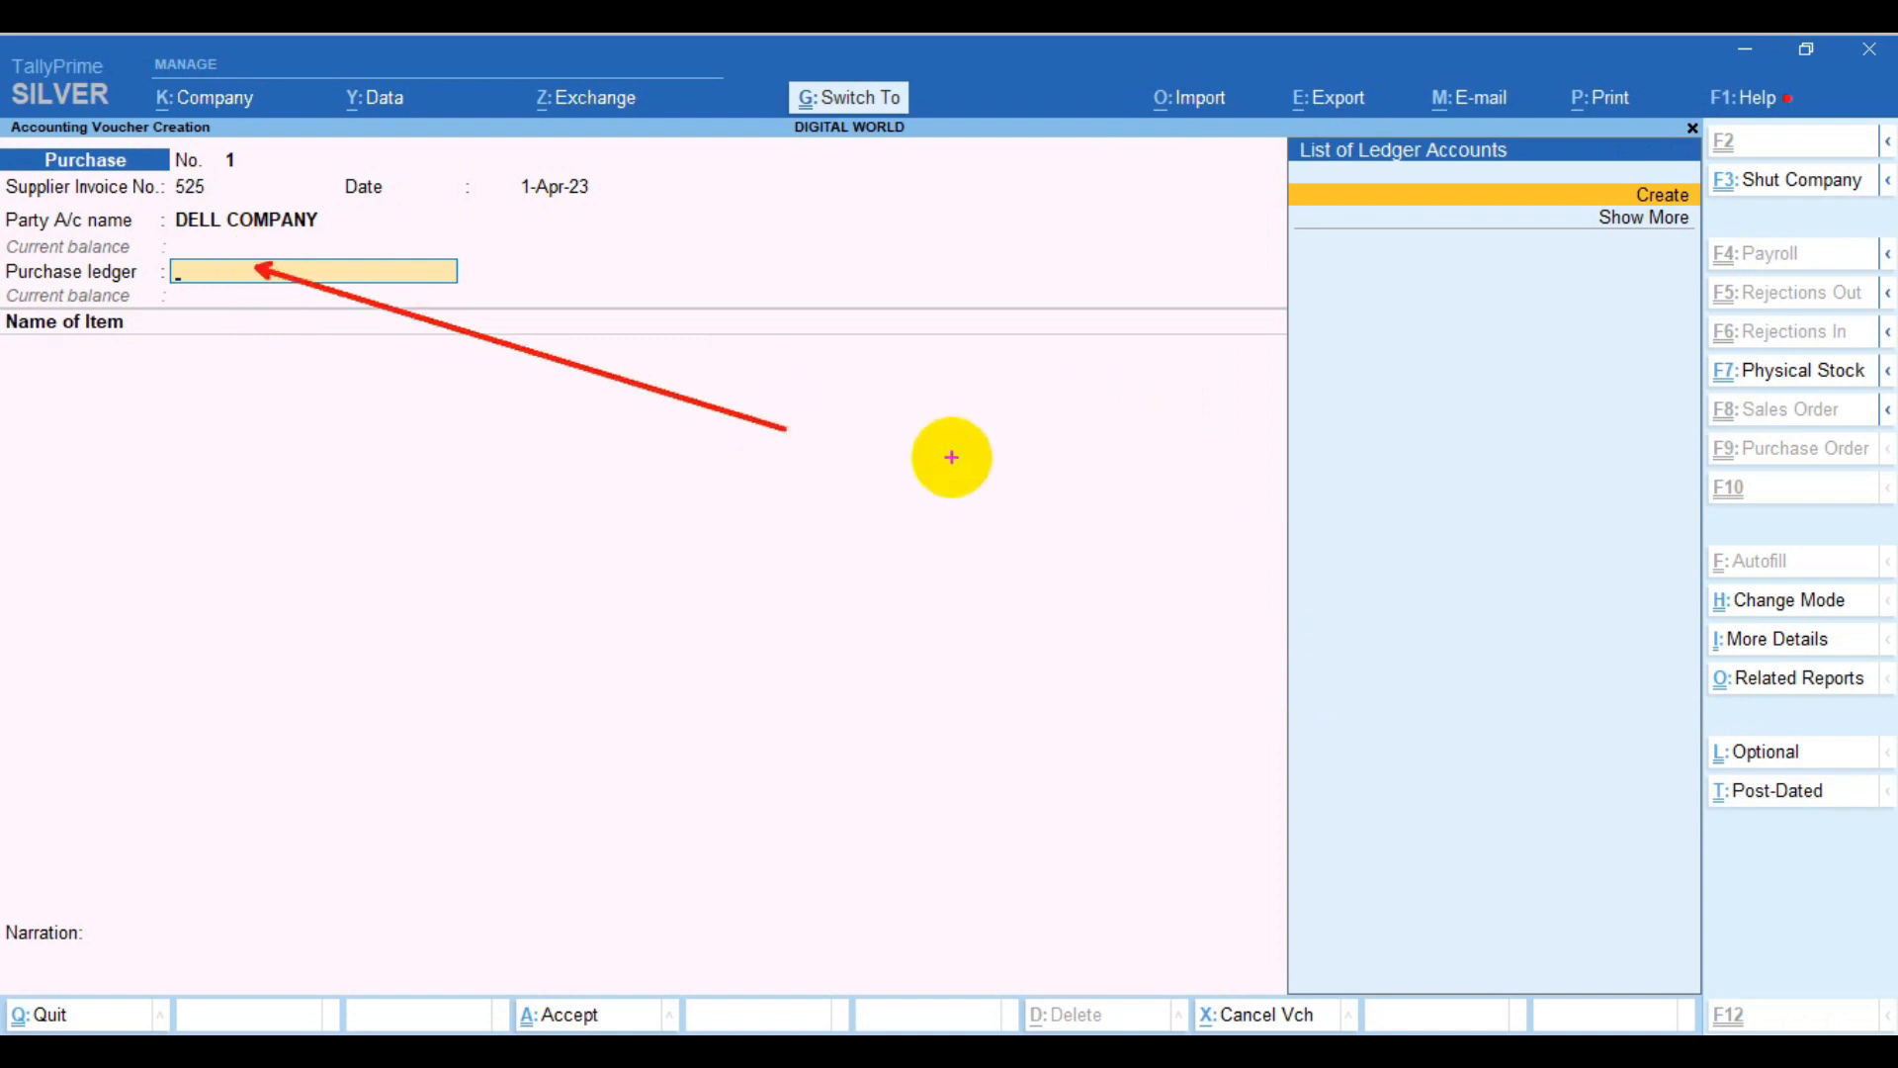
key(Escape)
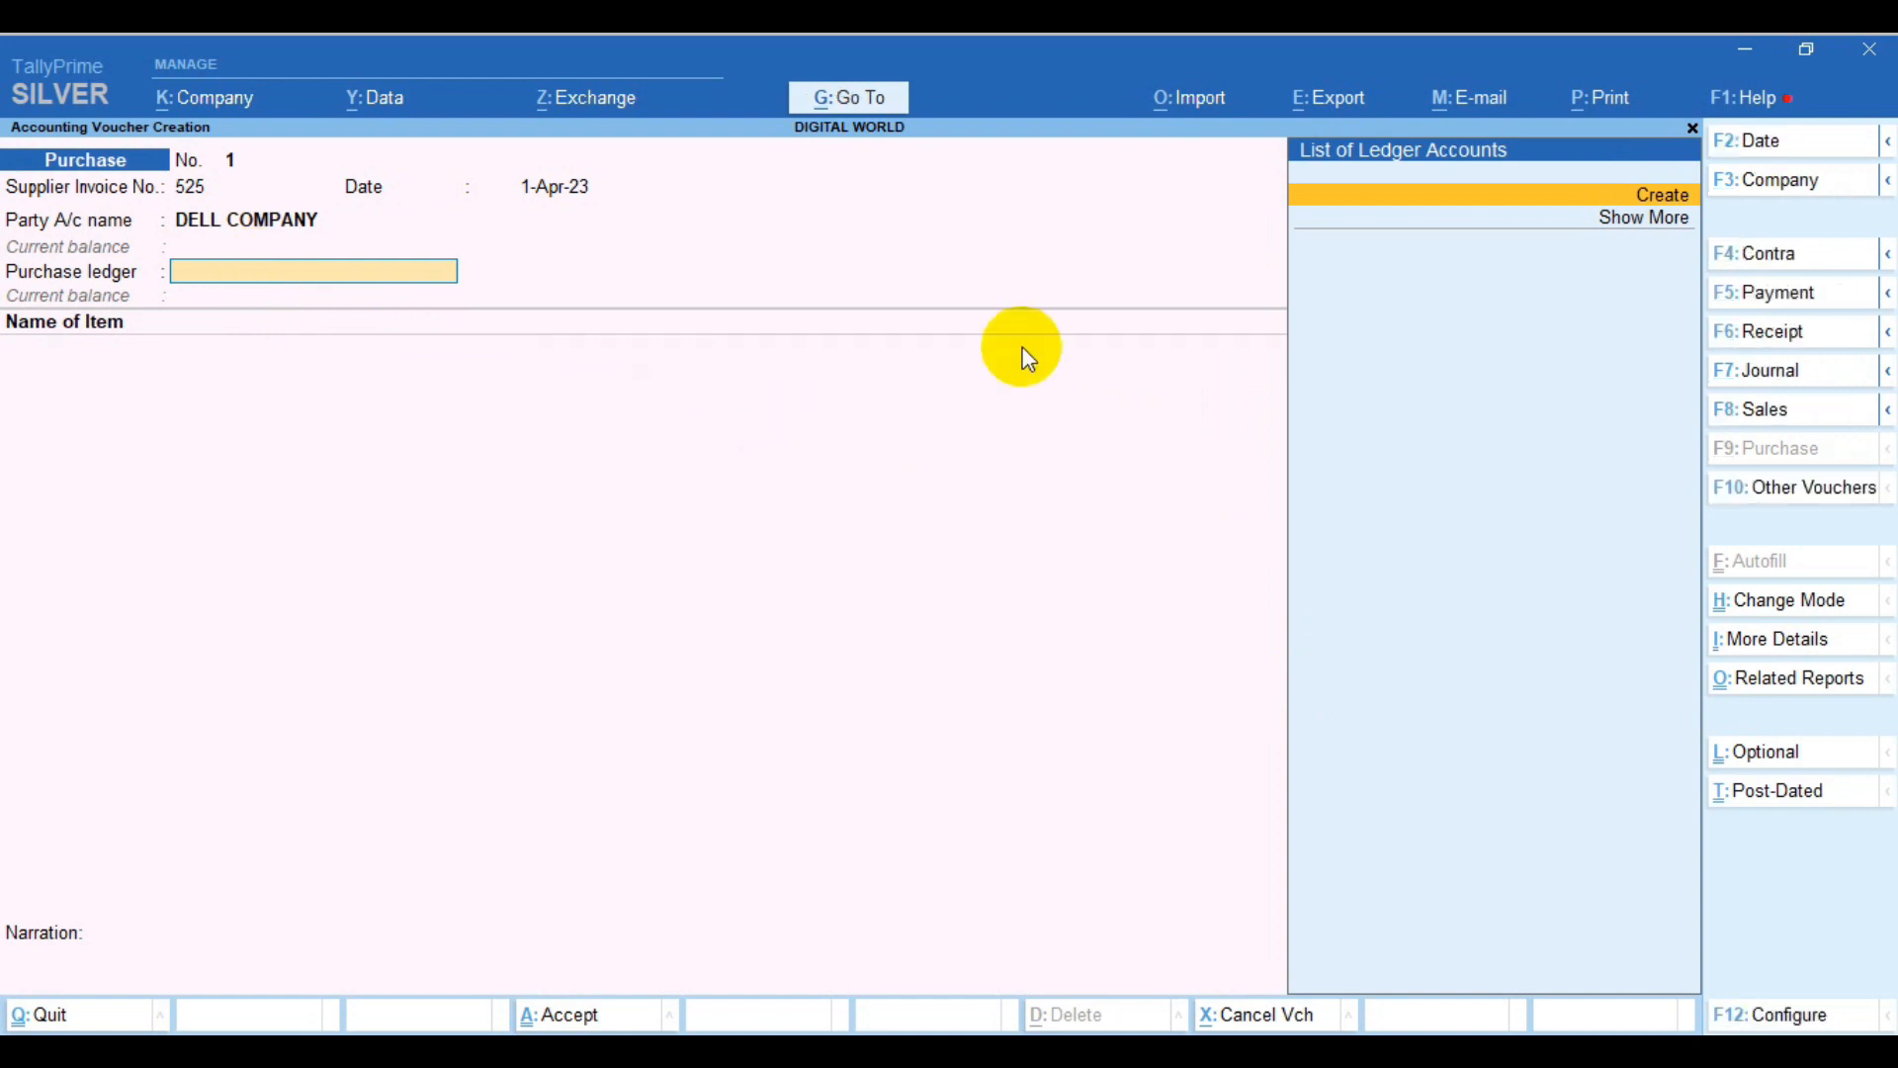
Create a new ledger named PURCHASE for the voucher's purchase ledger field and place it under Purchase Accounts
click(1603, 198)
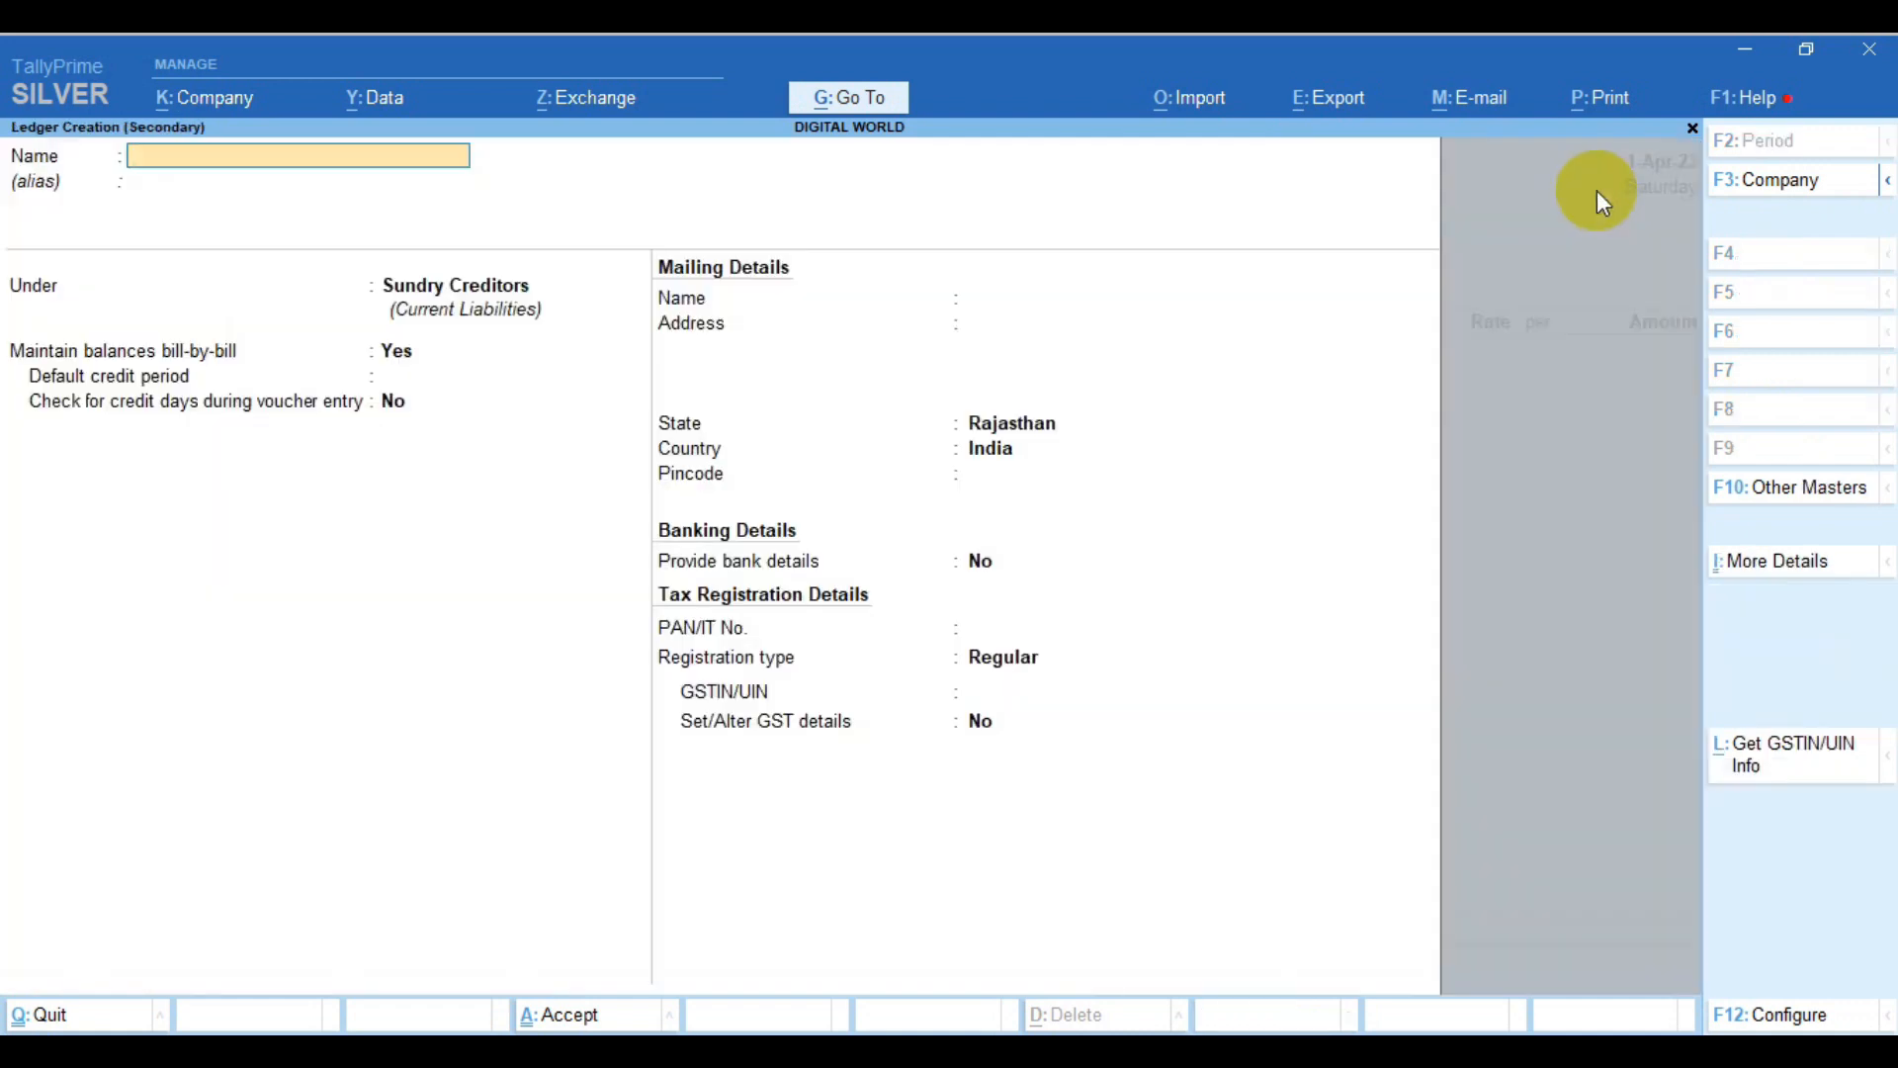
text(PURCHASE)
key(Return)
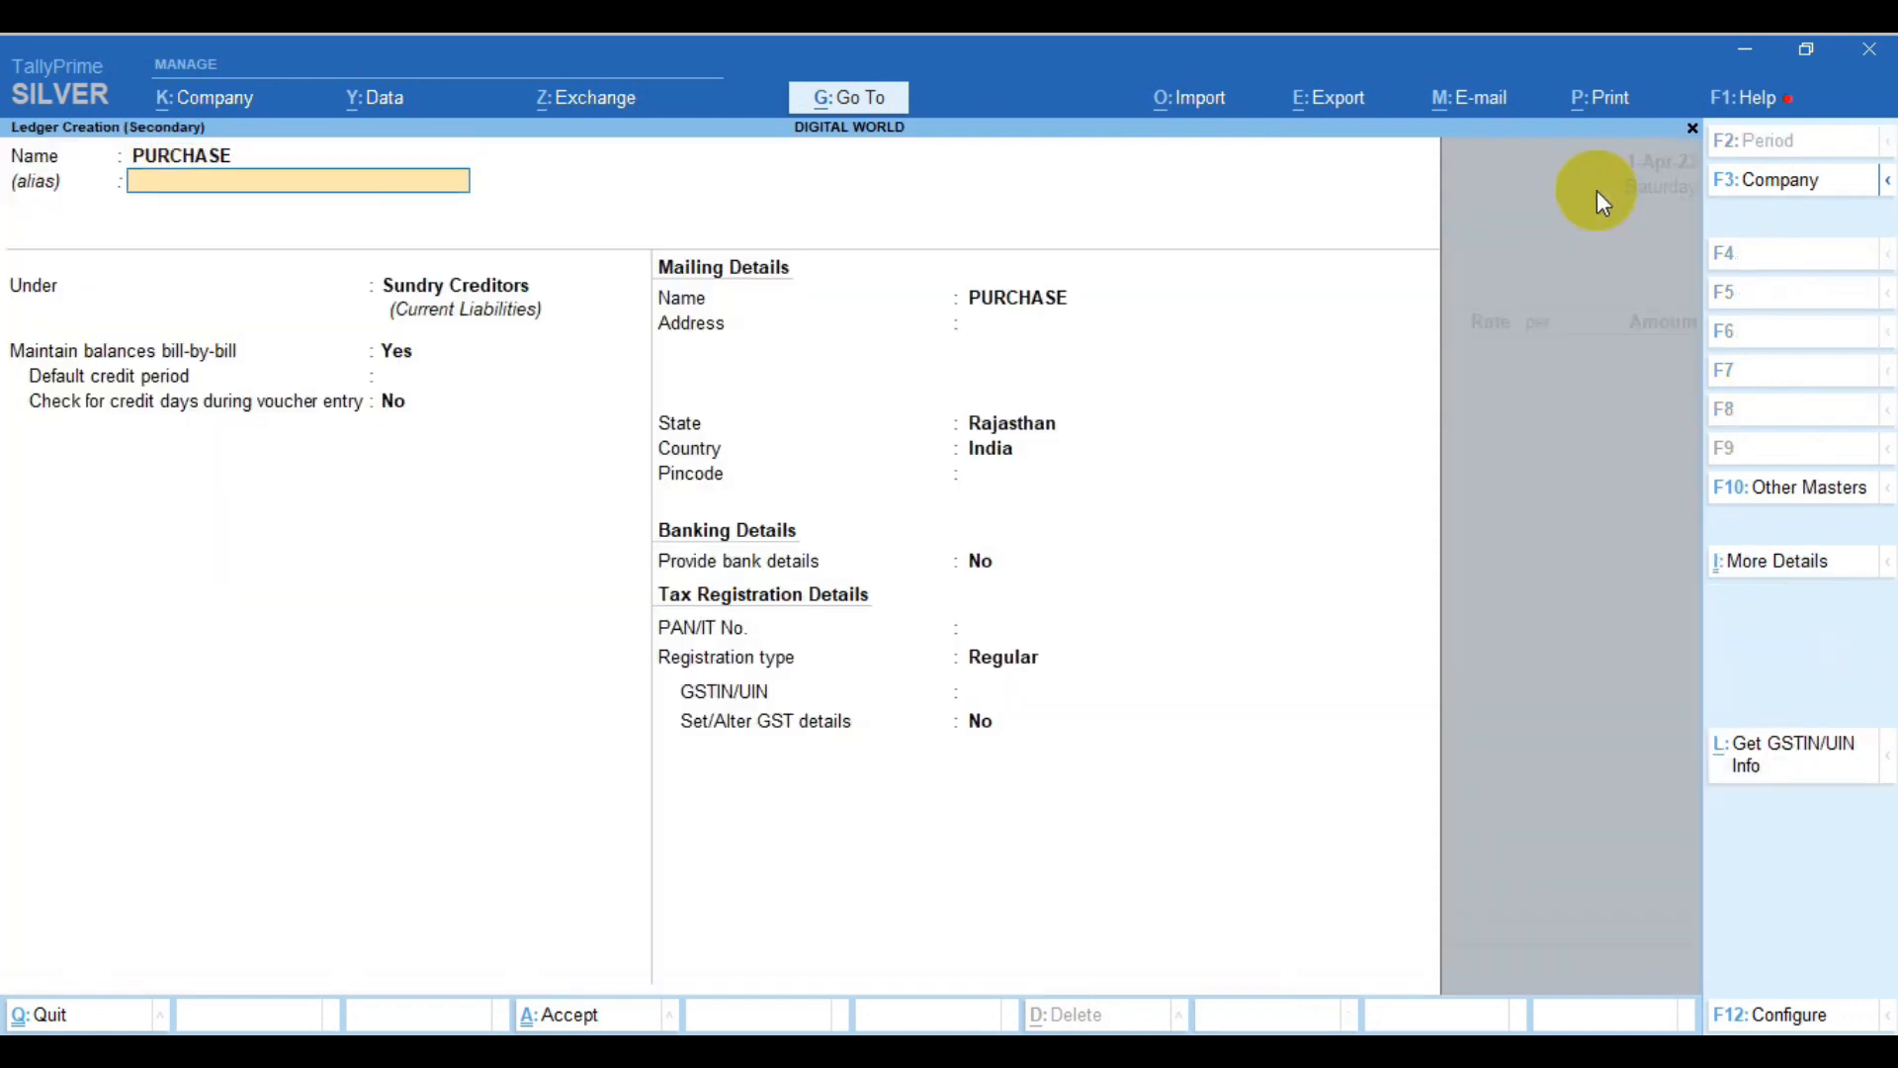
key(Return)
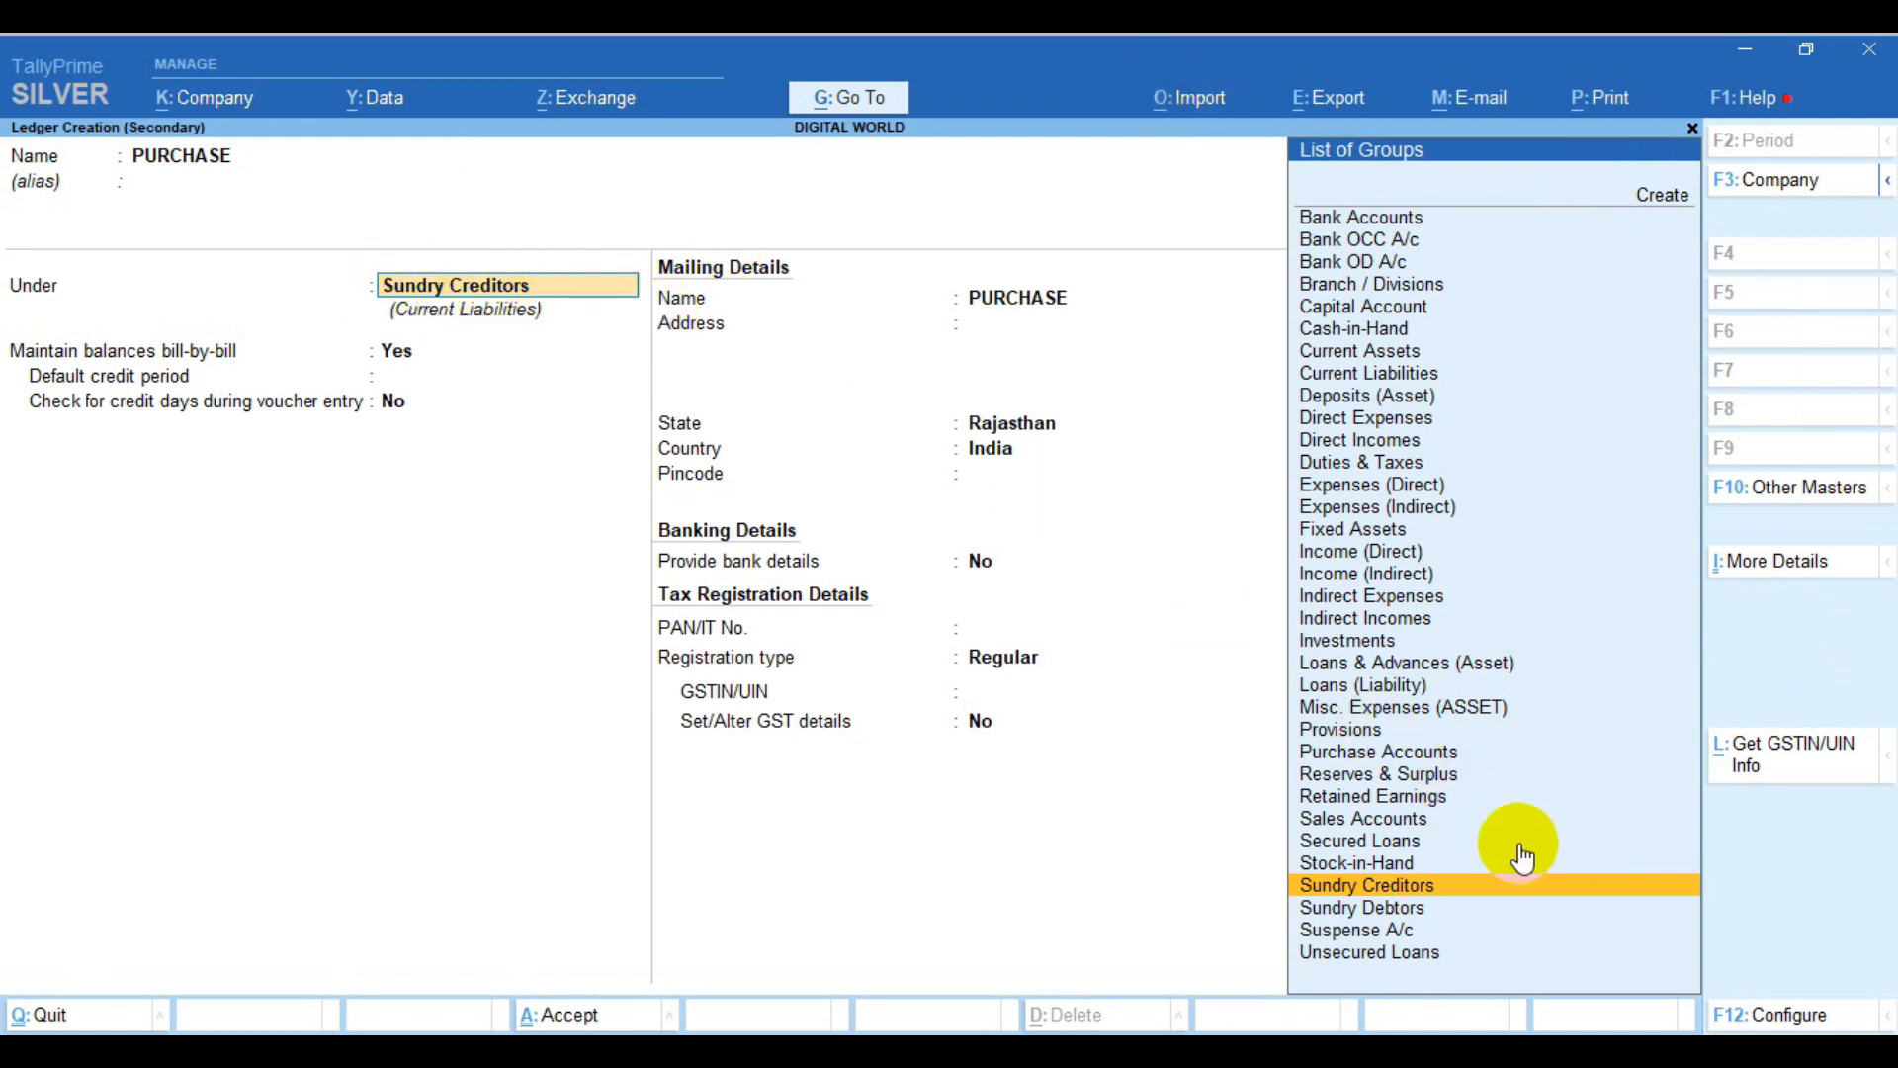
key(Up)
key(Up)
key(Up)
key(Up)
key(Up)
key(Up)
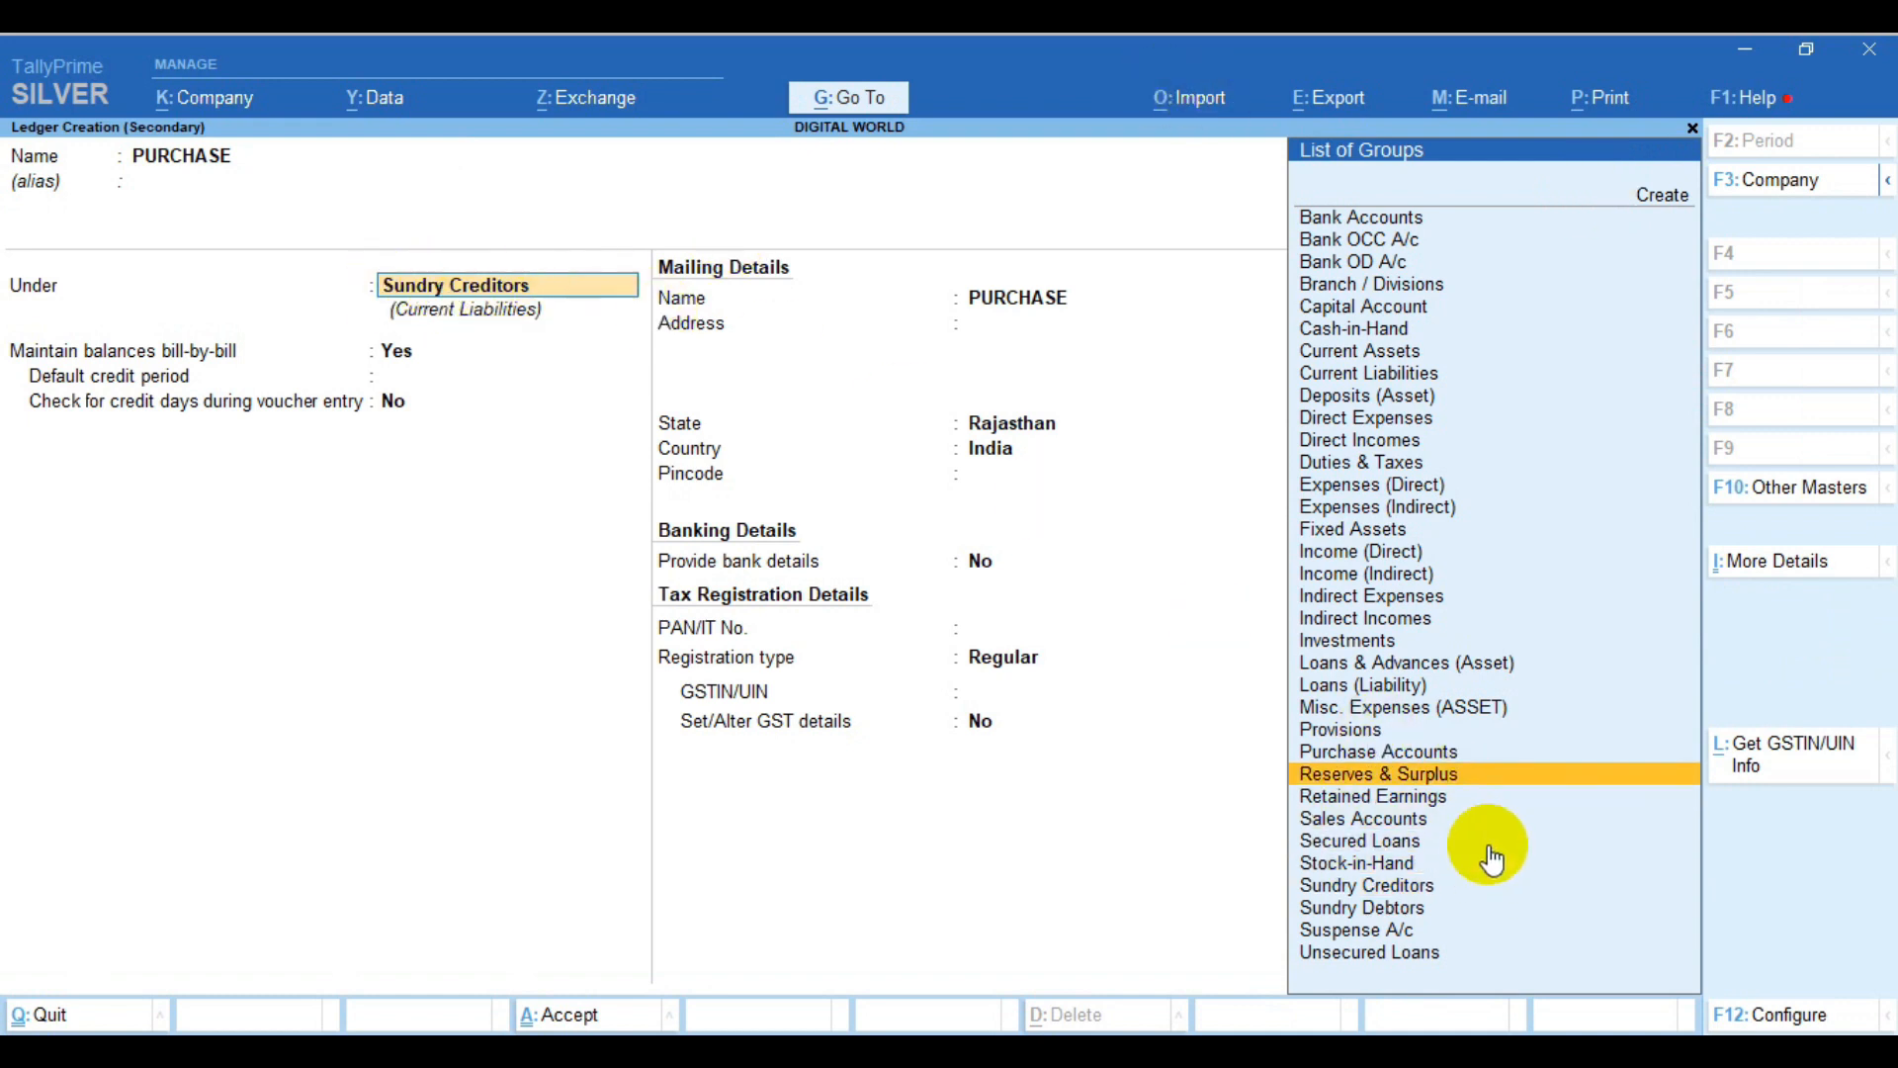
click(1473, 749)
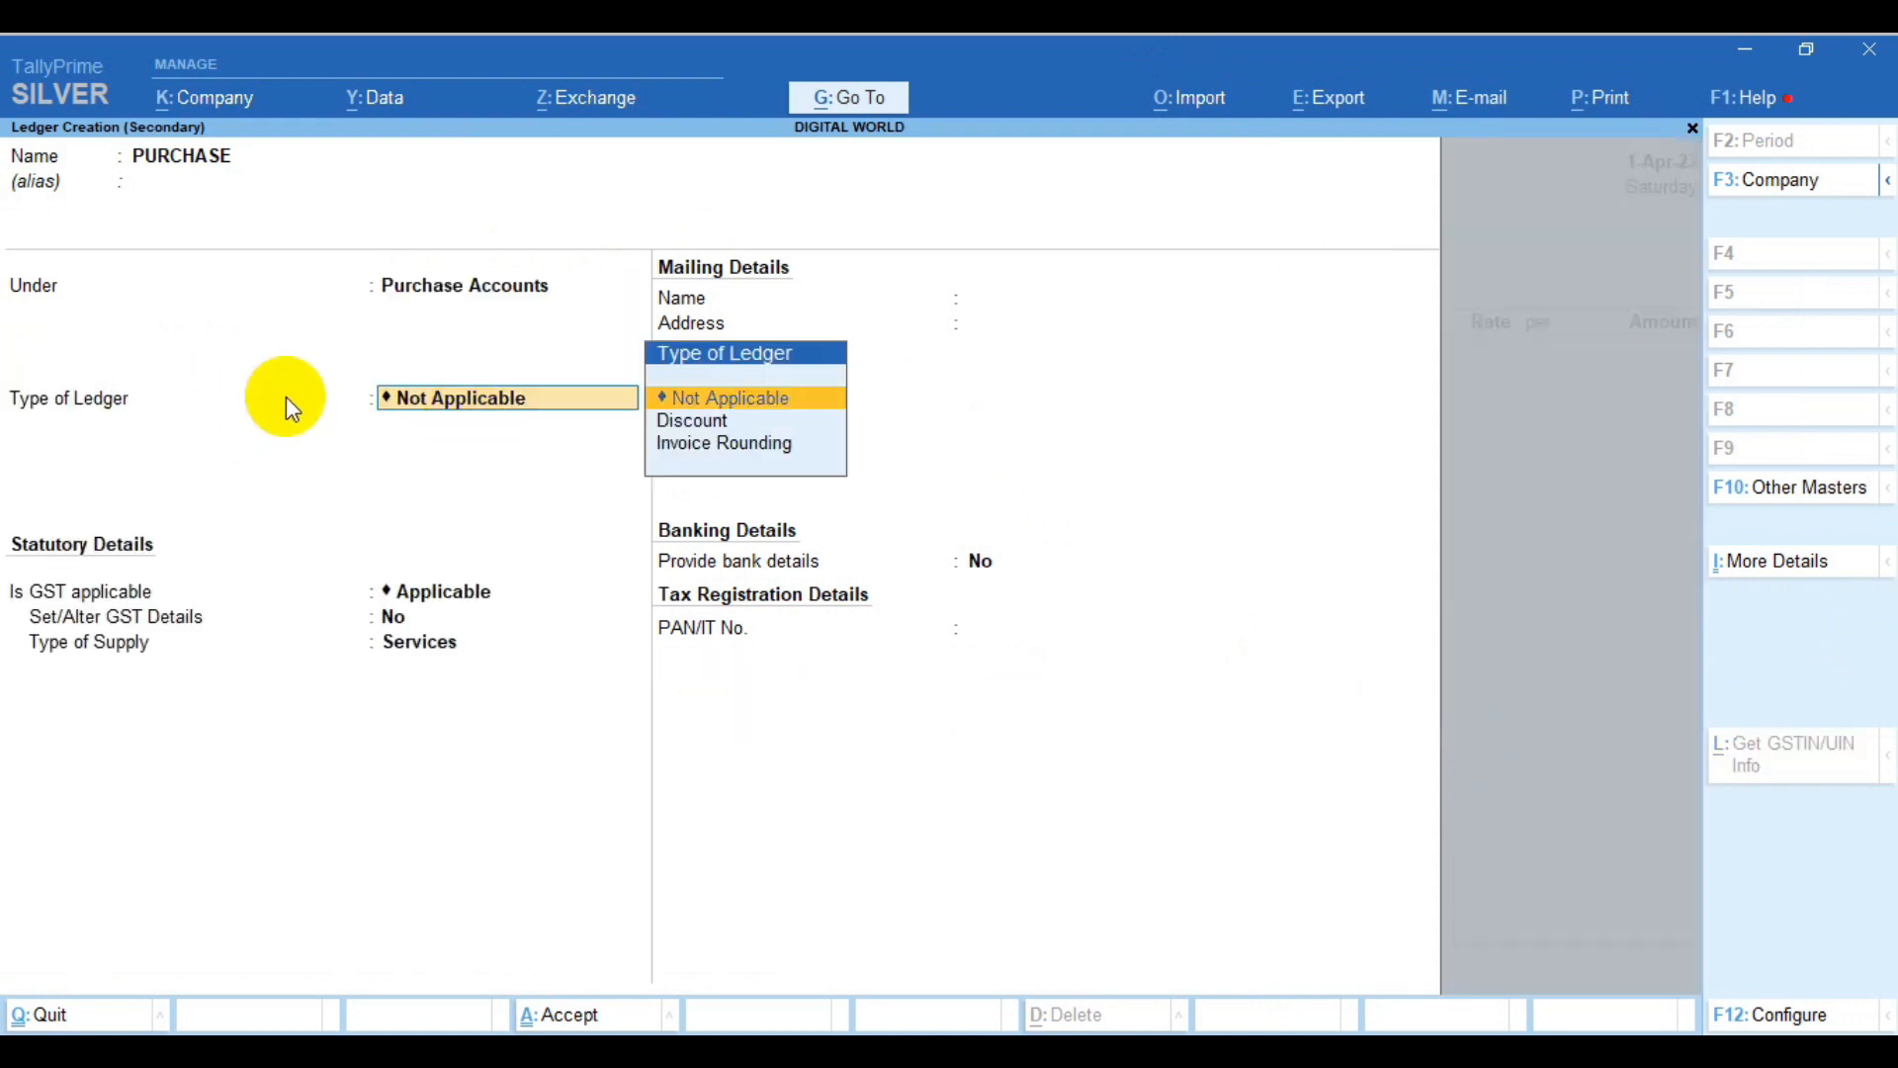
Keep the PURCHASE ledger's type Not Applicable and GST Applicable, and accept its GST details with nature of transaction Not Applicable and taxability Unknown
click(749, 401)
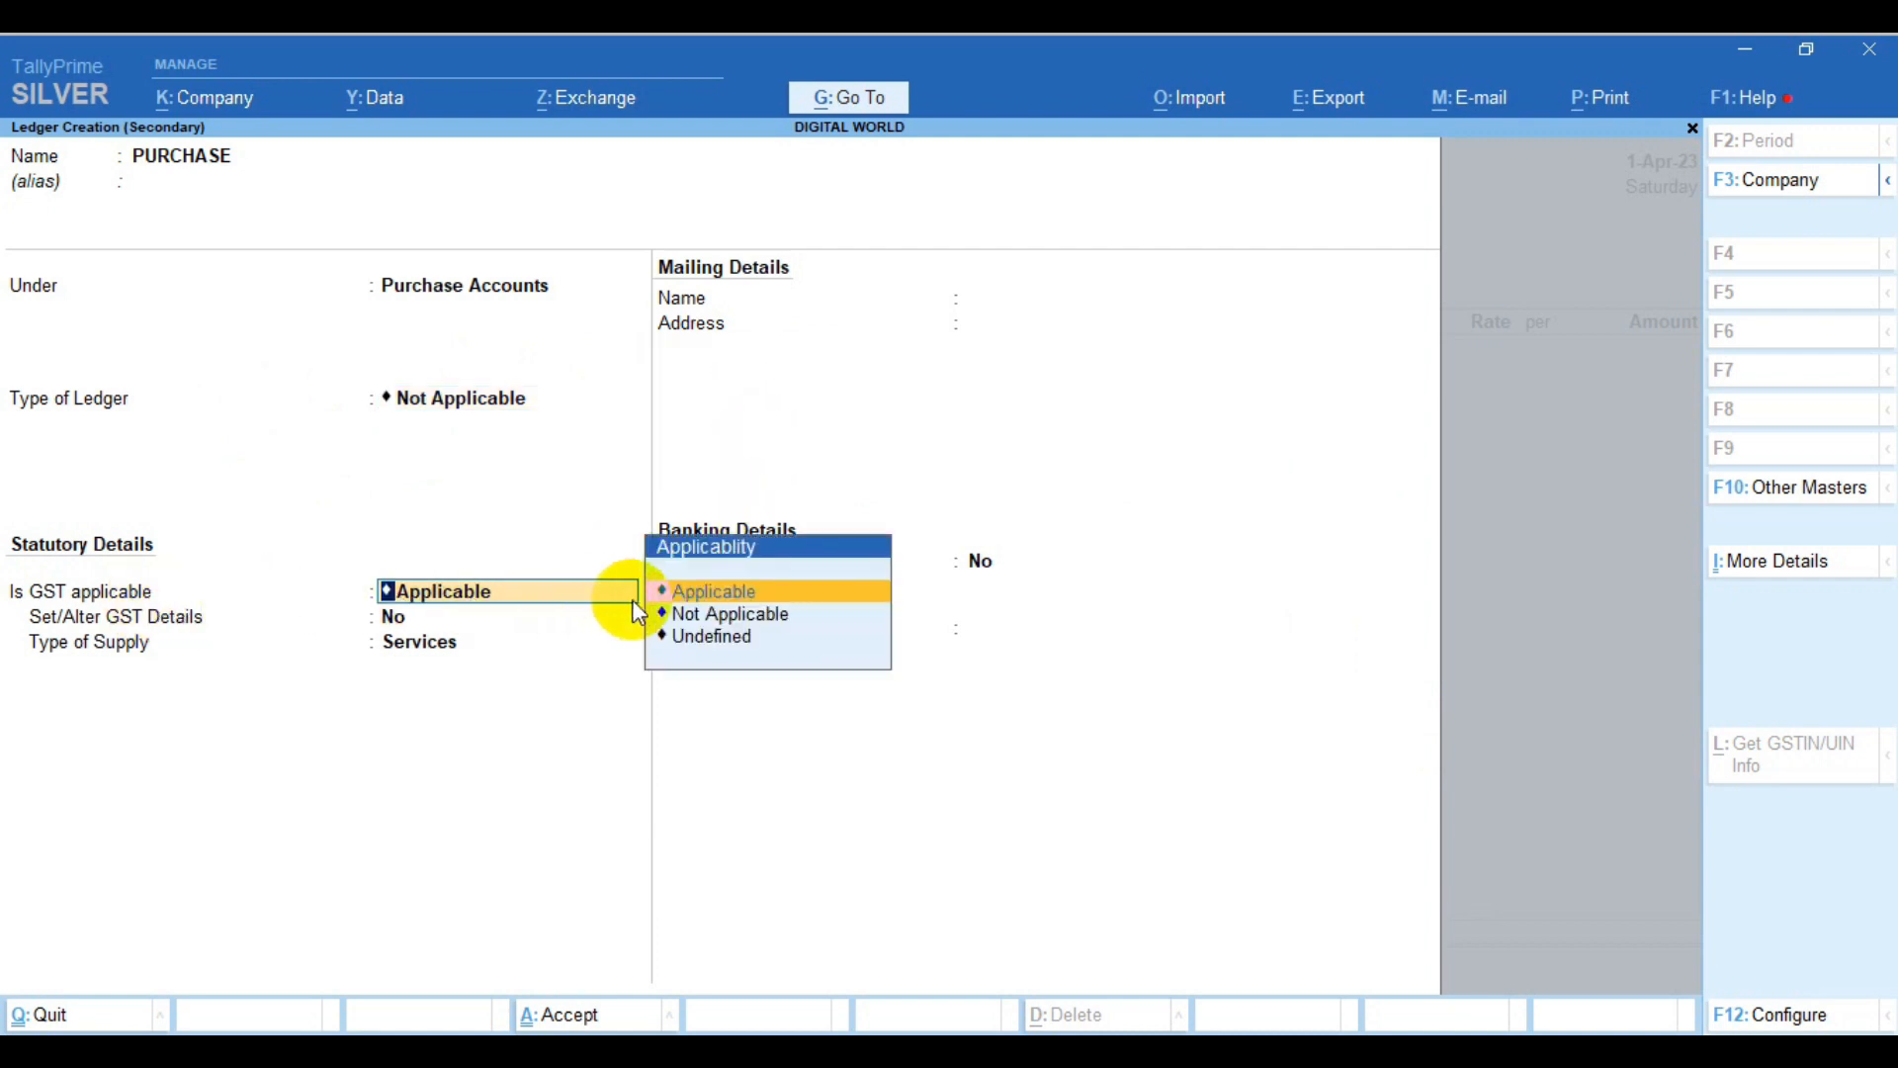
key(Return)
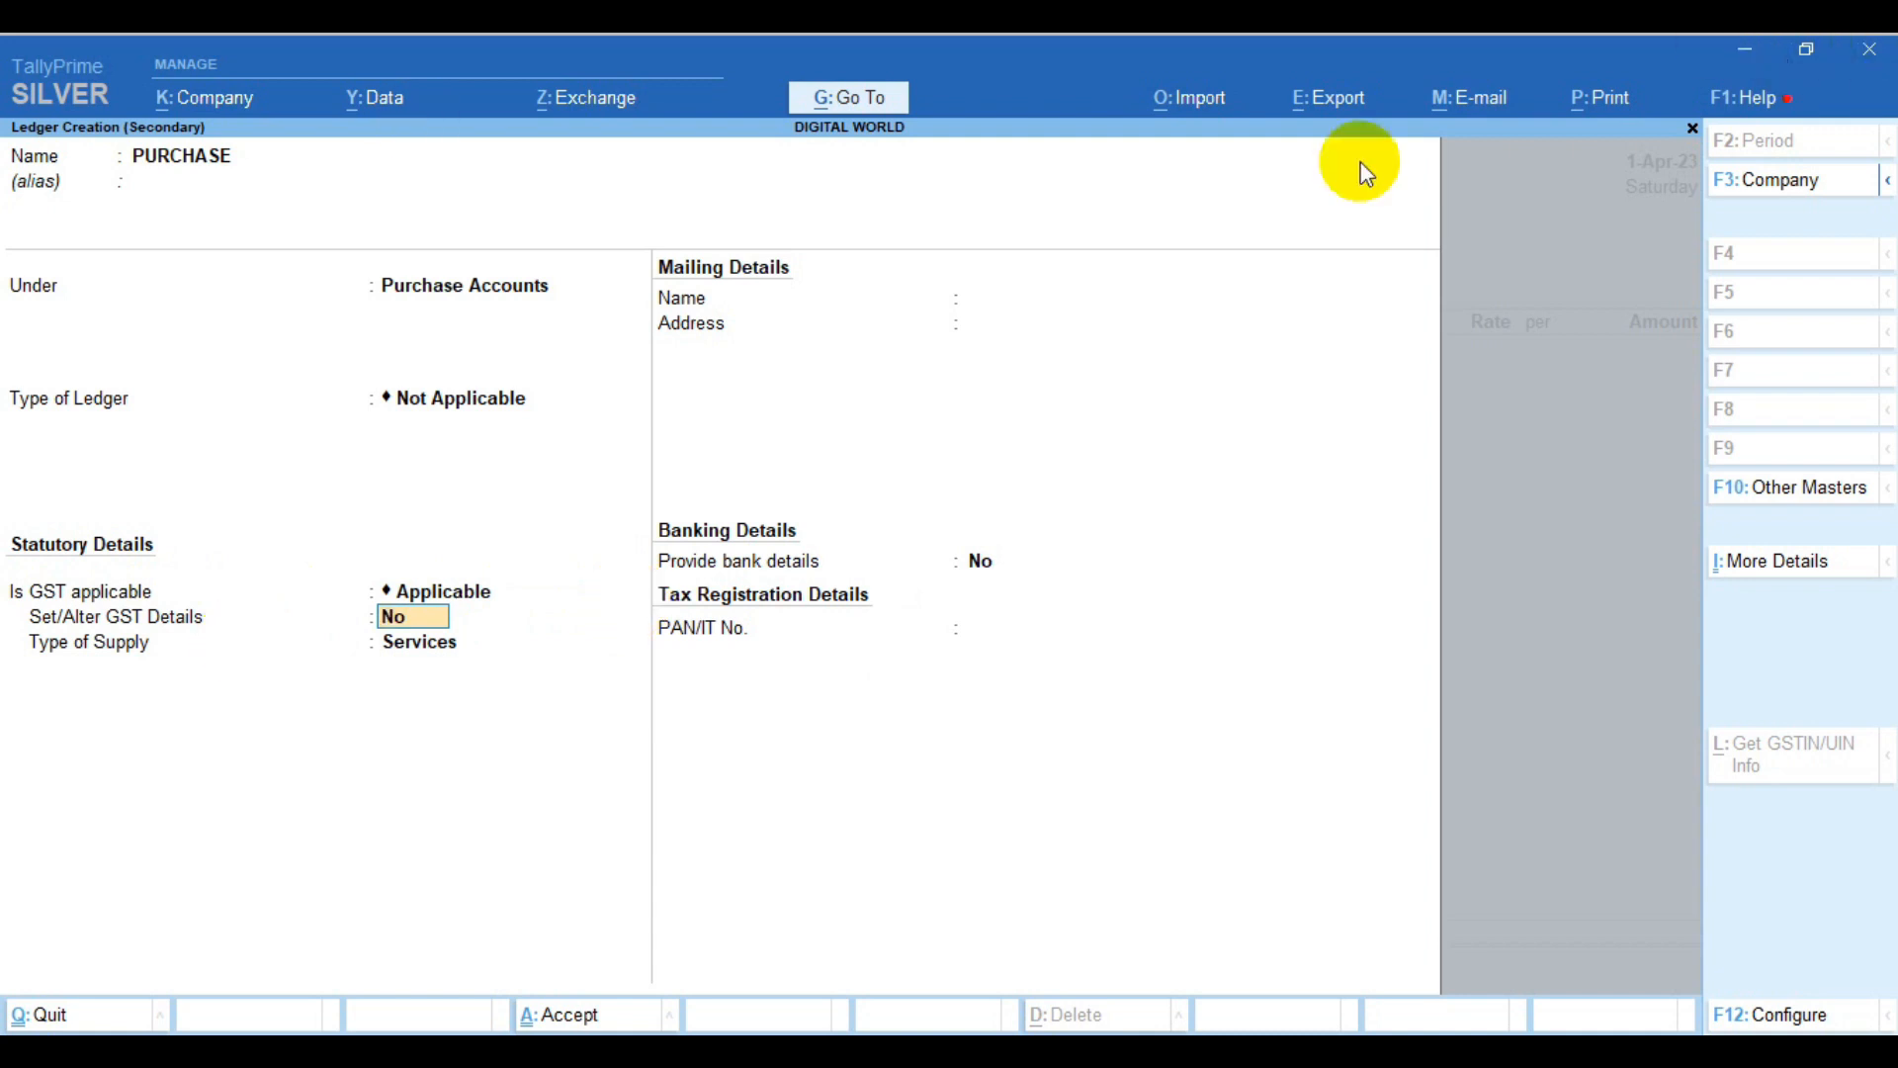
text(Y)
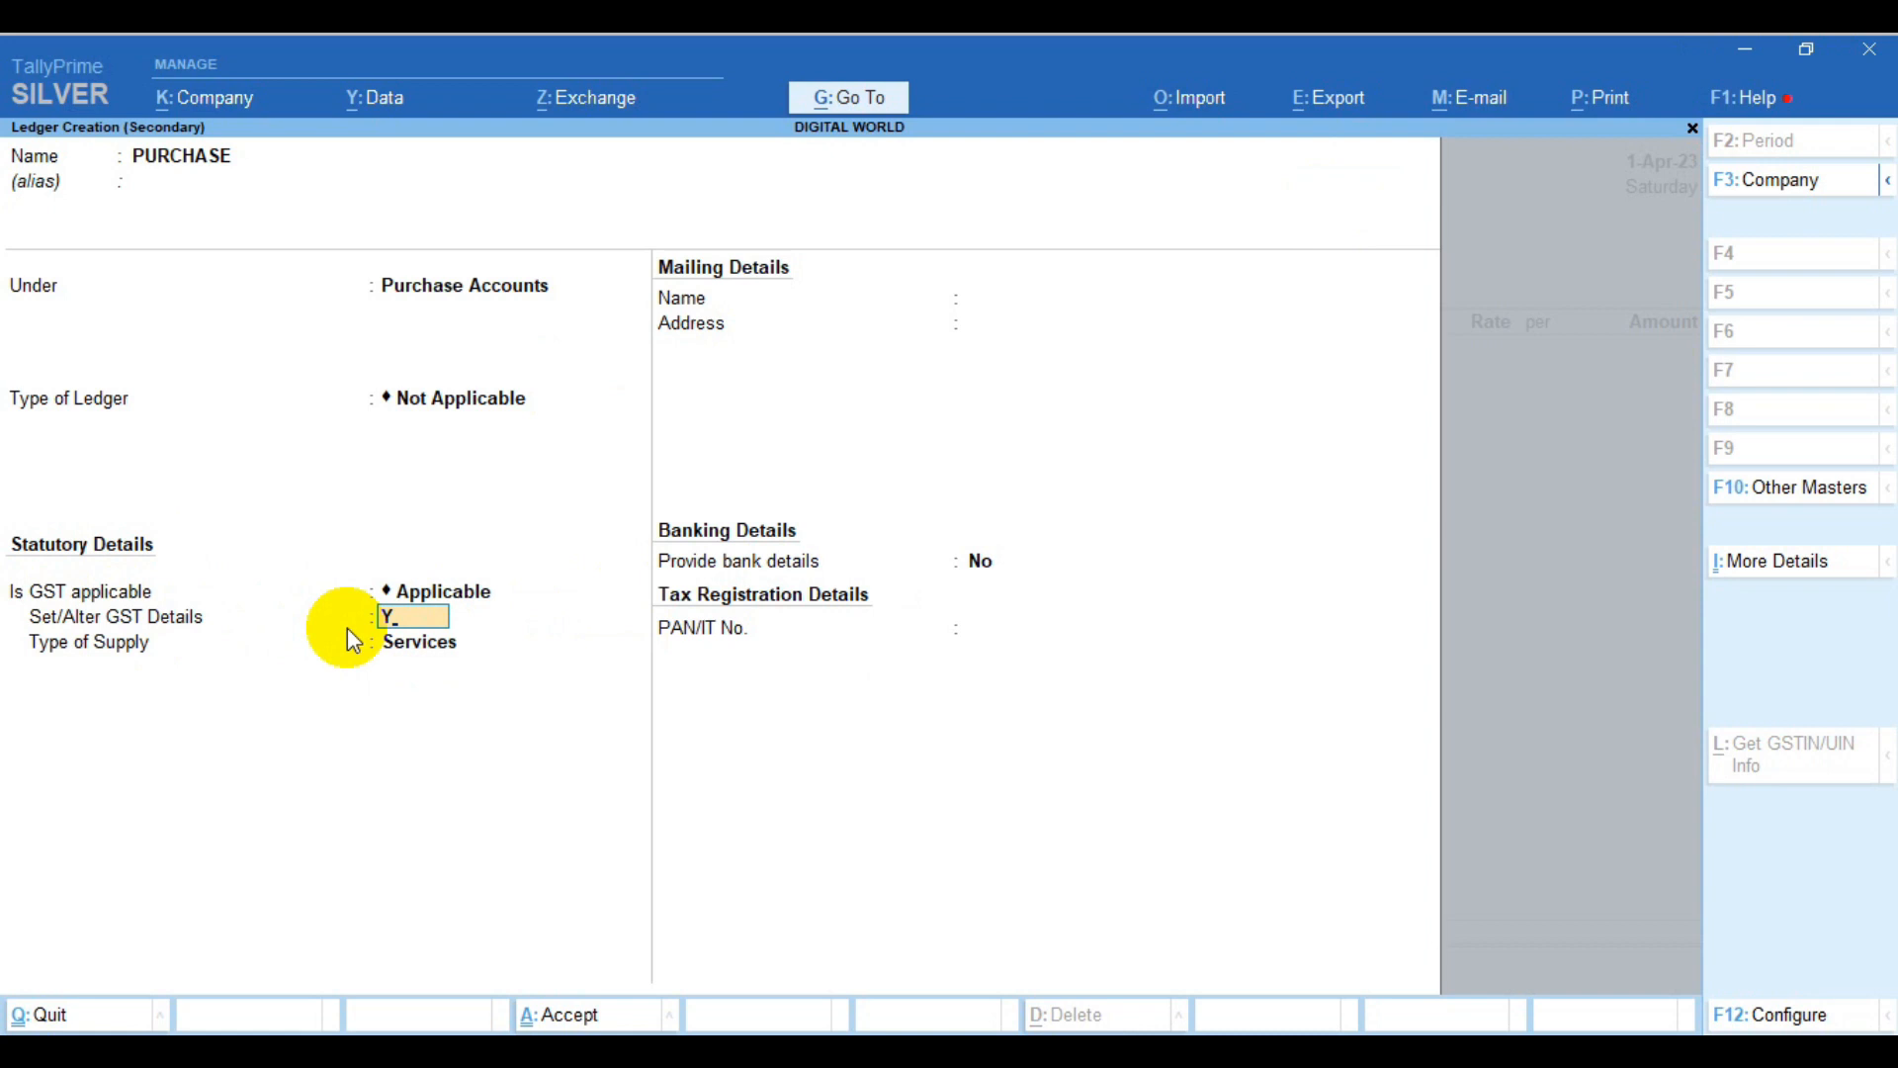
key(Return)
key(Return)
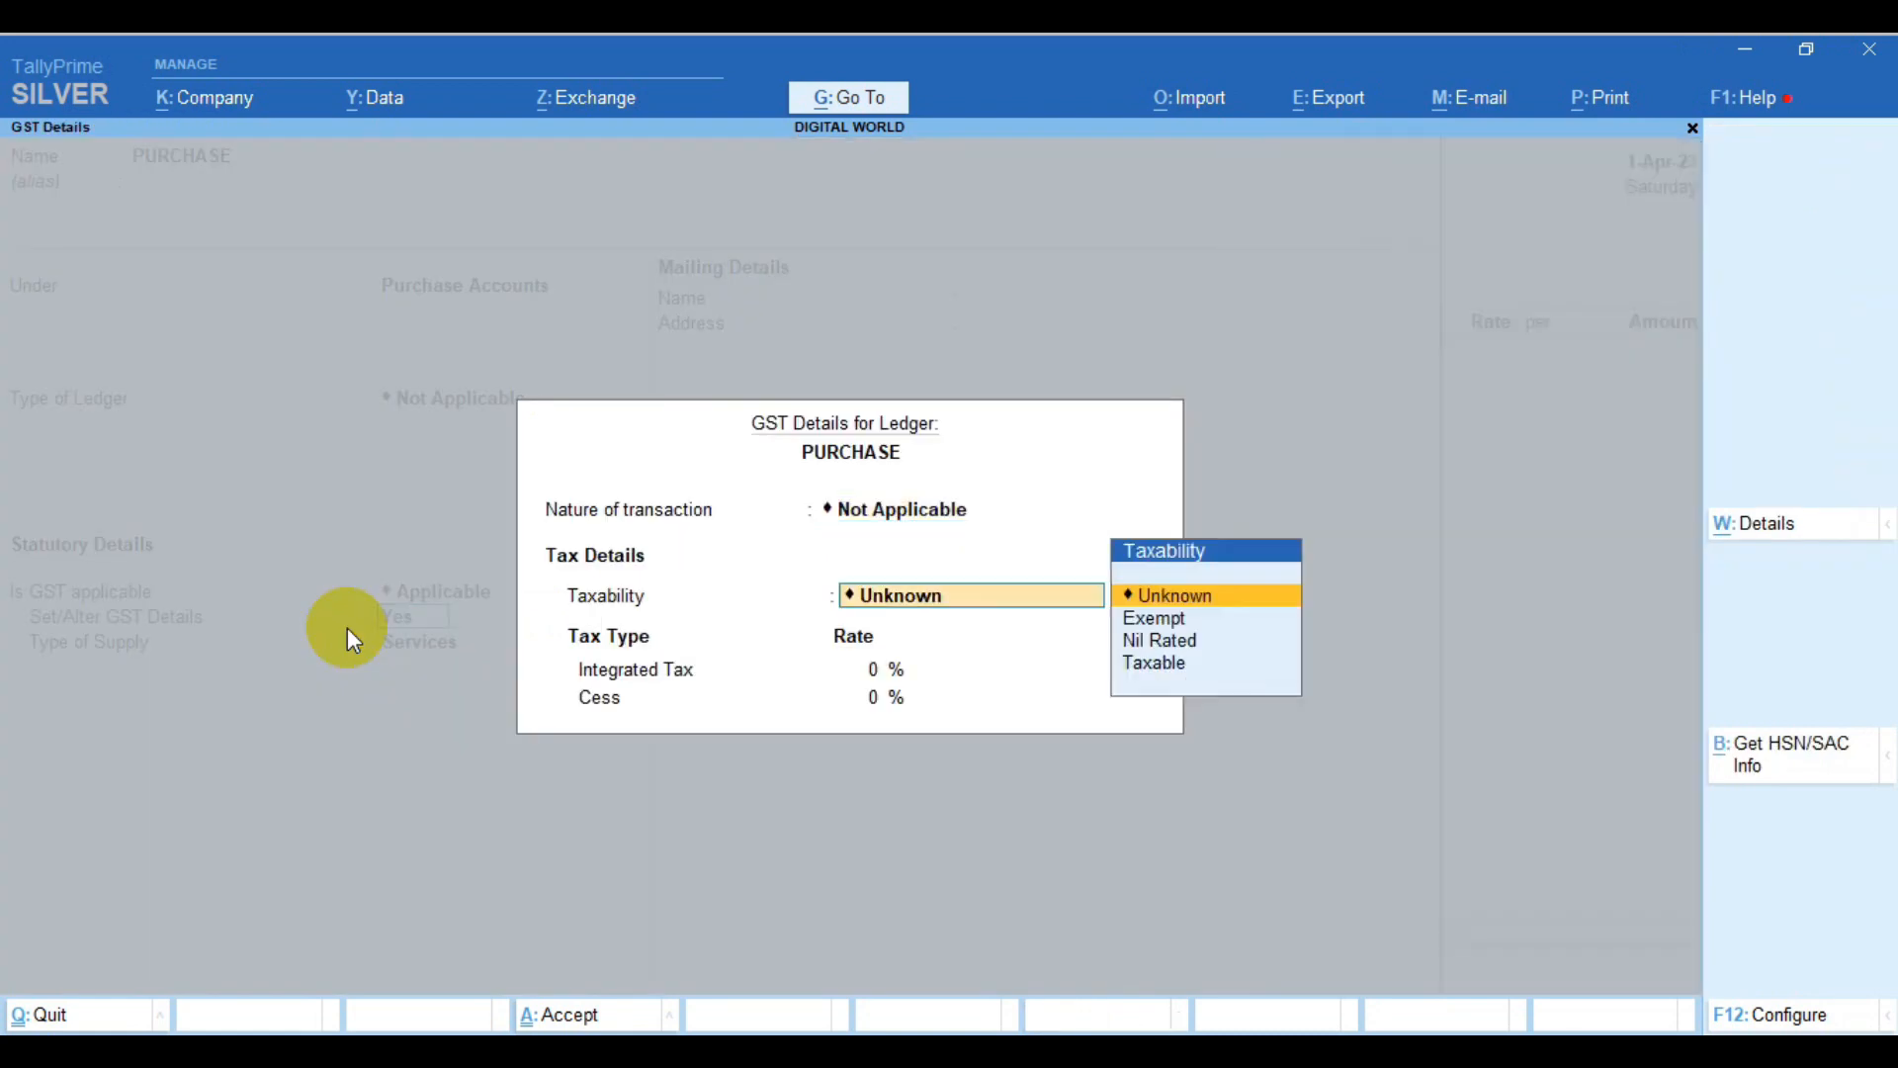
key(Return)
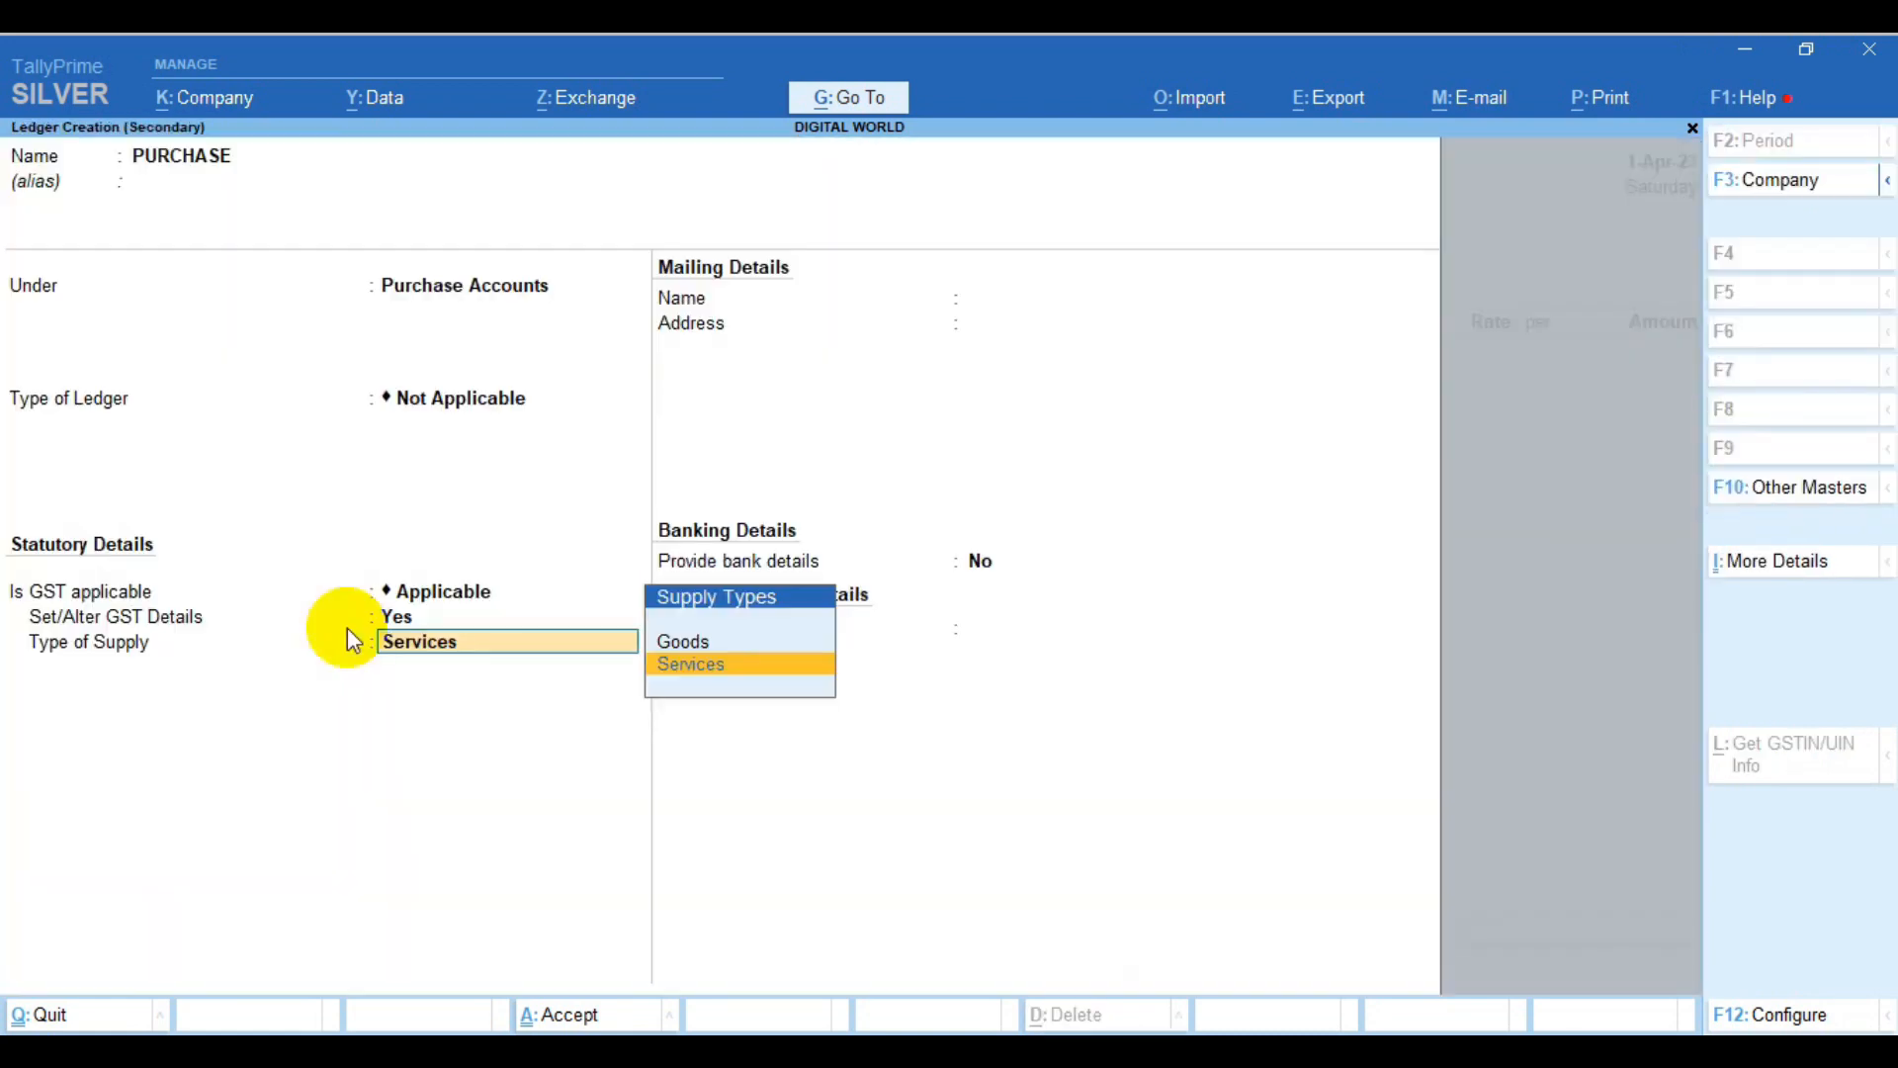
Set the PURCHASE ledger's type of supply to Goods, keep bank details at No and save the ledger
key(Up)
key(Return)
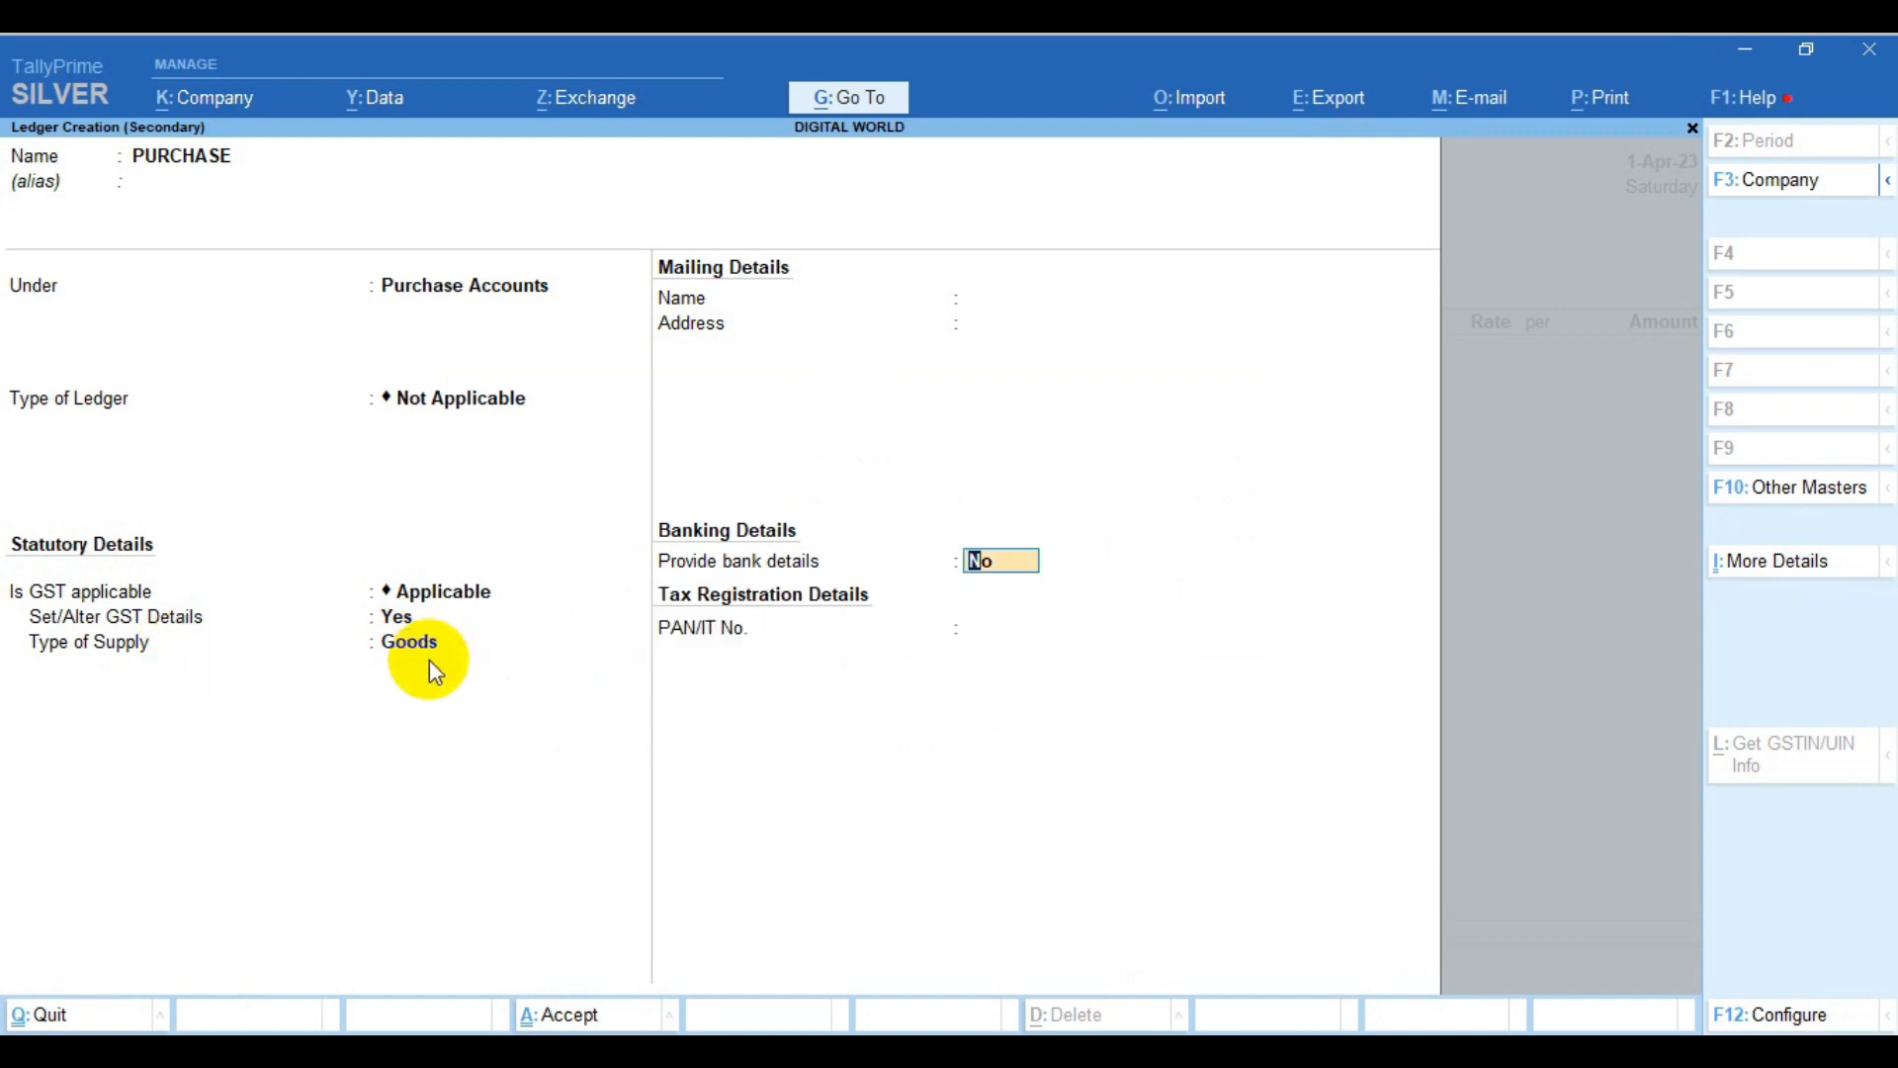
key(Return)
key(Return)
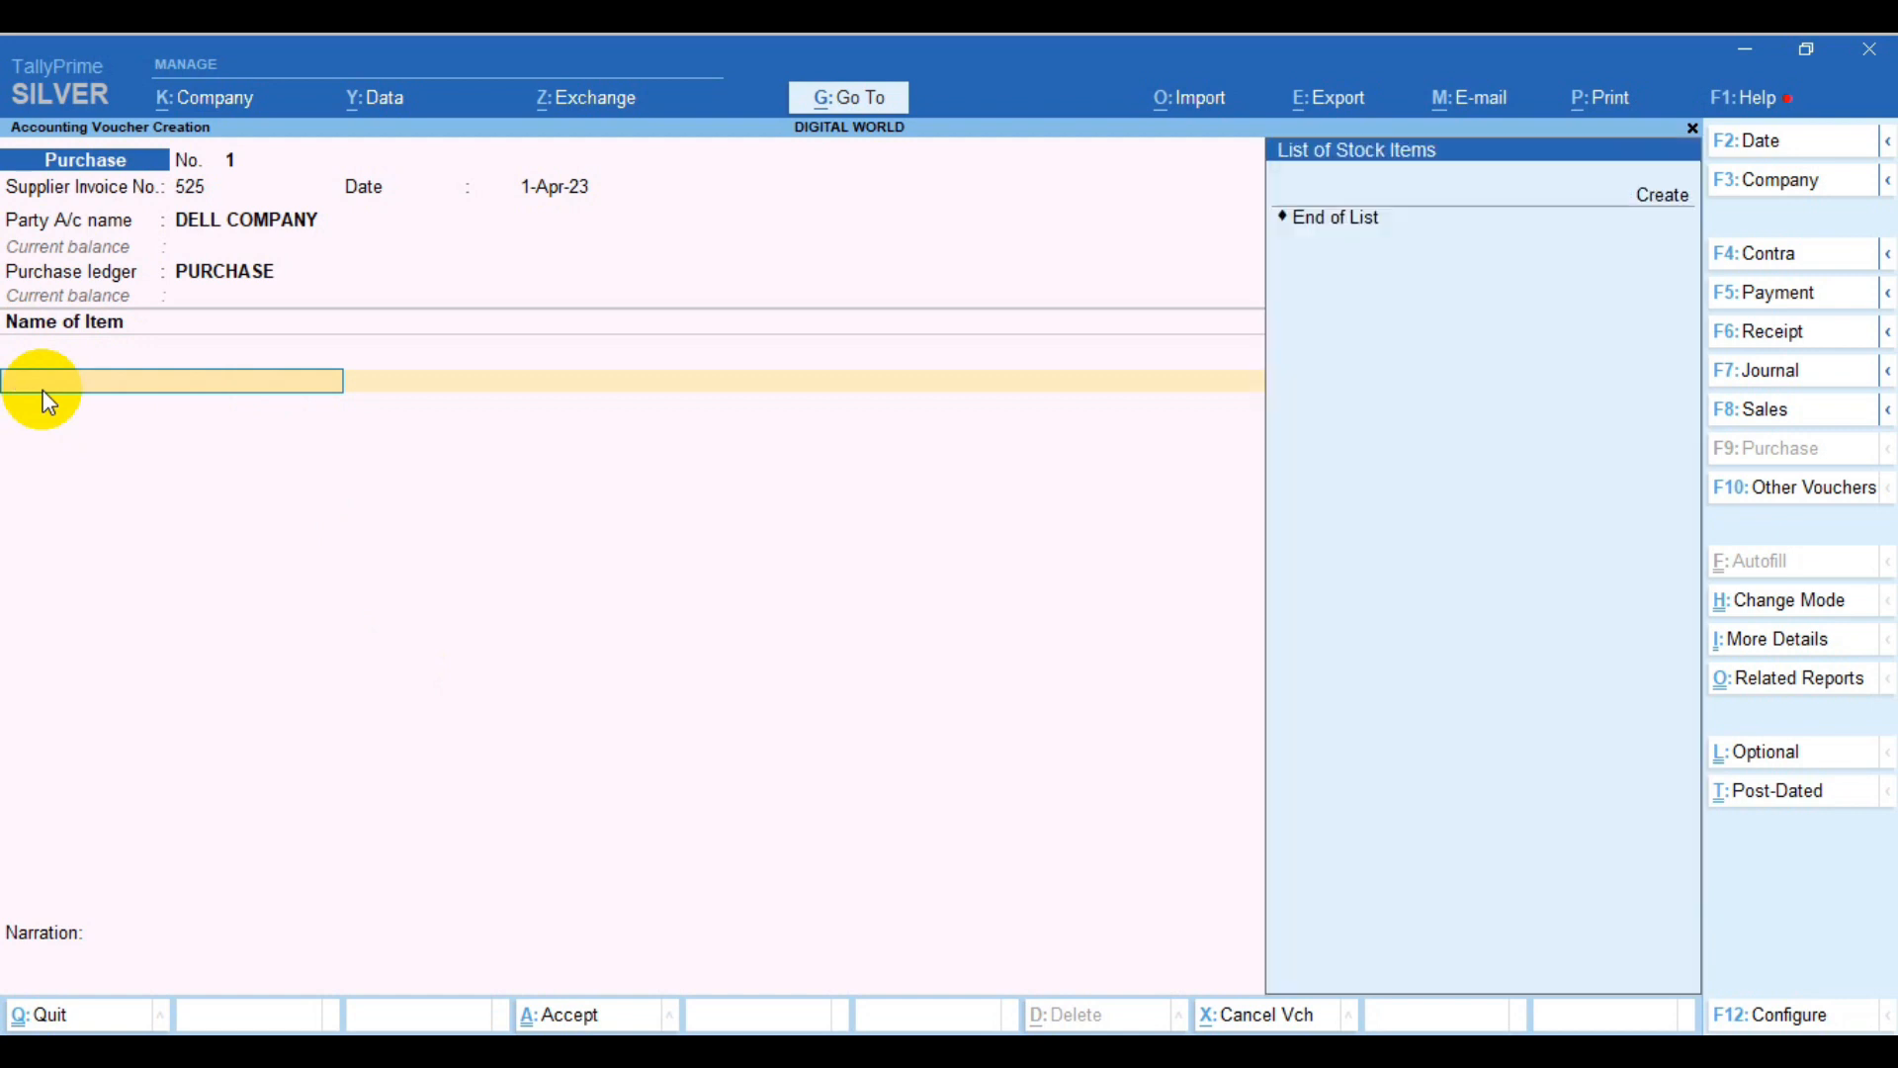
Create a new stock item named LAPTOP under Primary from the voucher's item field
key(alt+c)
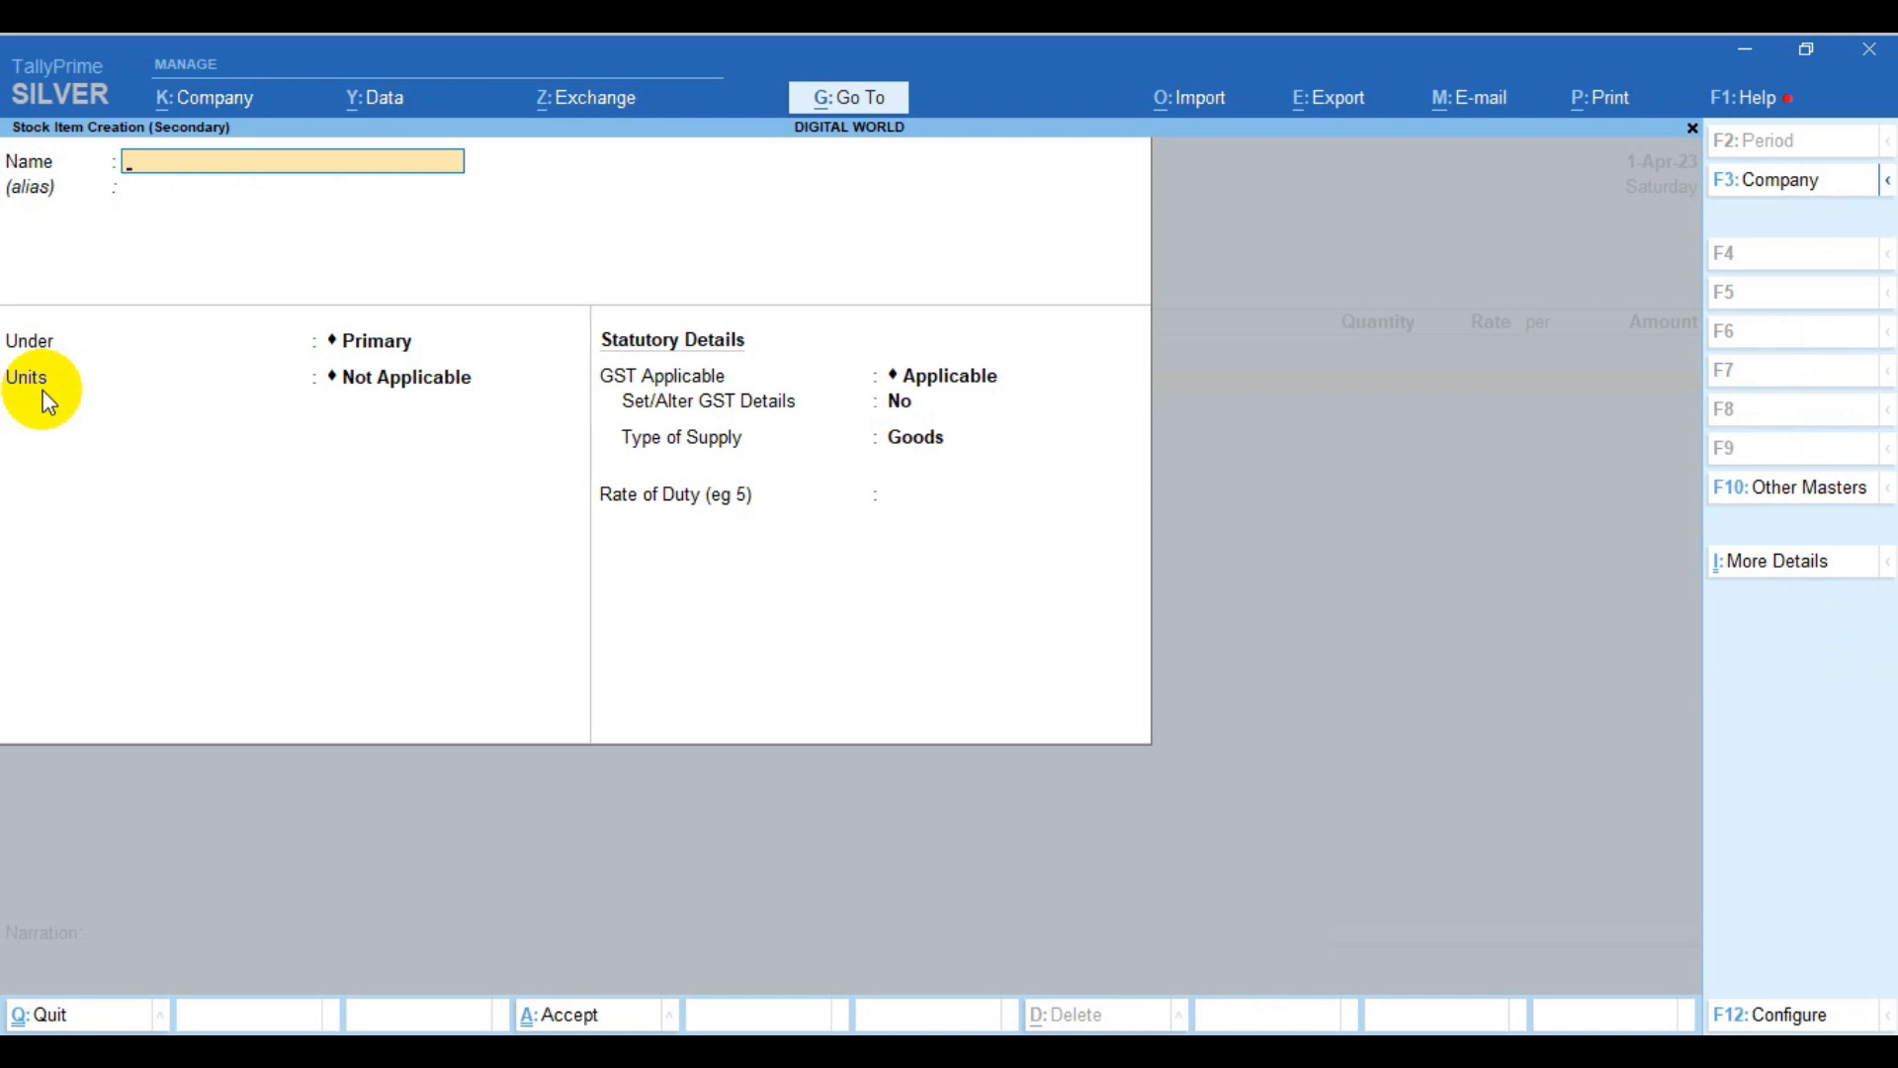
text(LAPTOP)
key(Return)
key(Return)
key(Return)
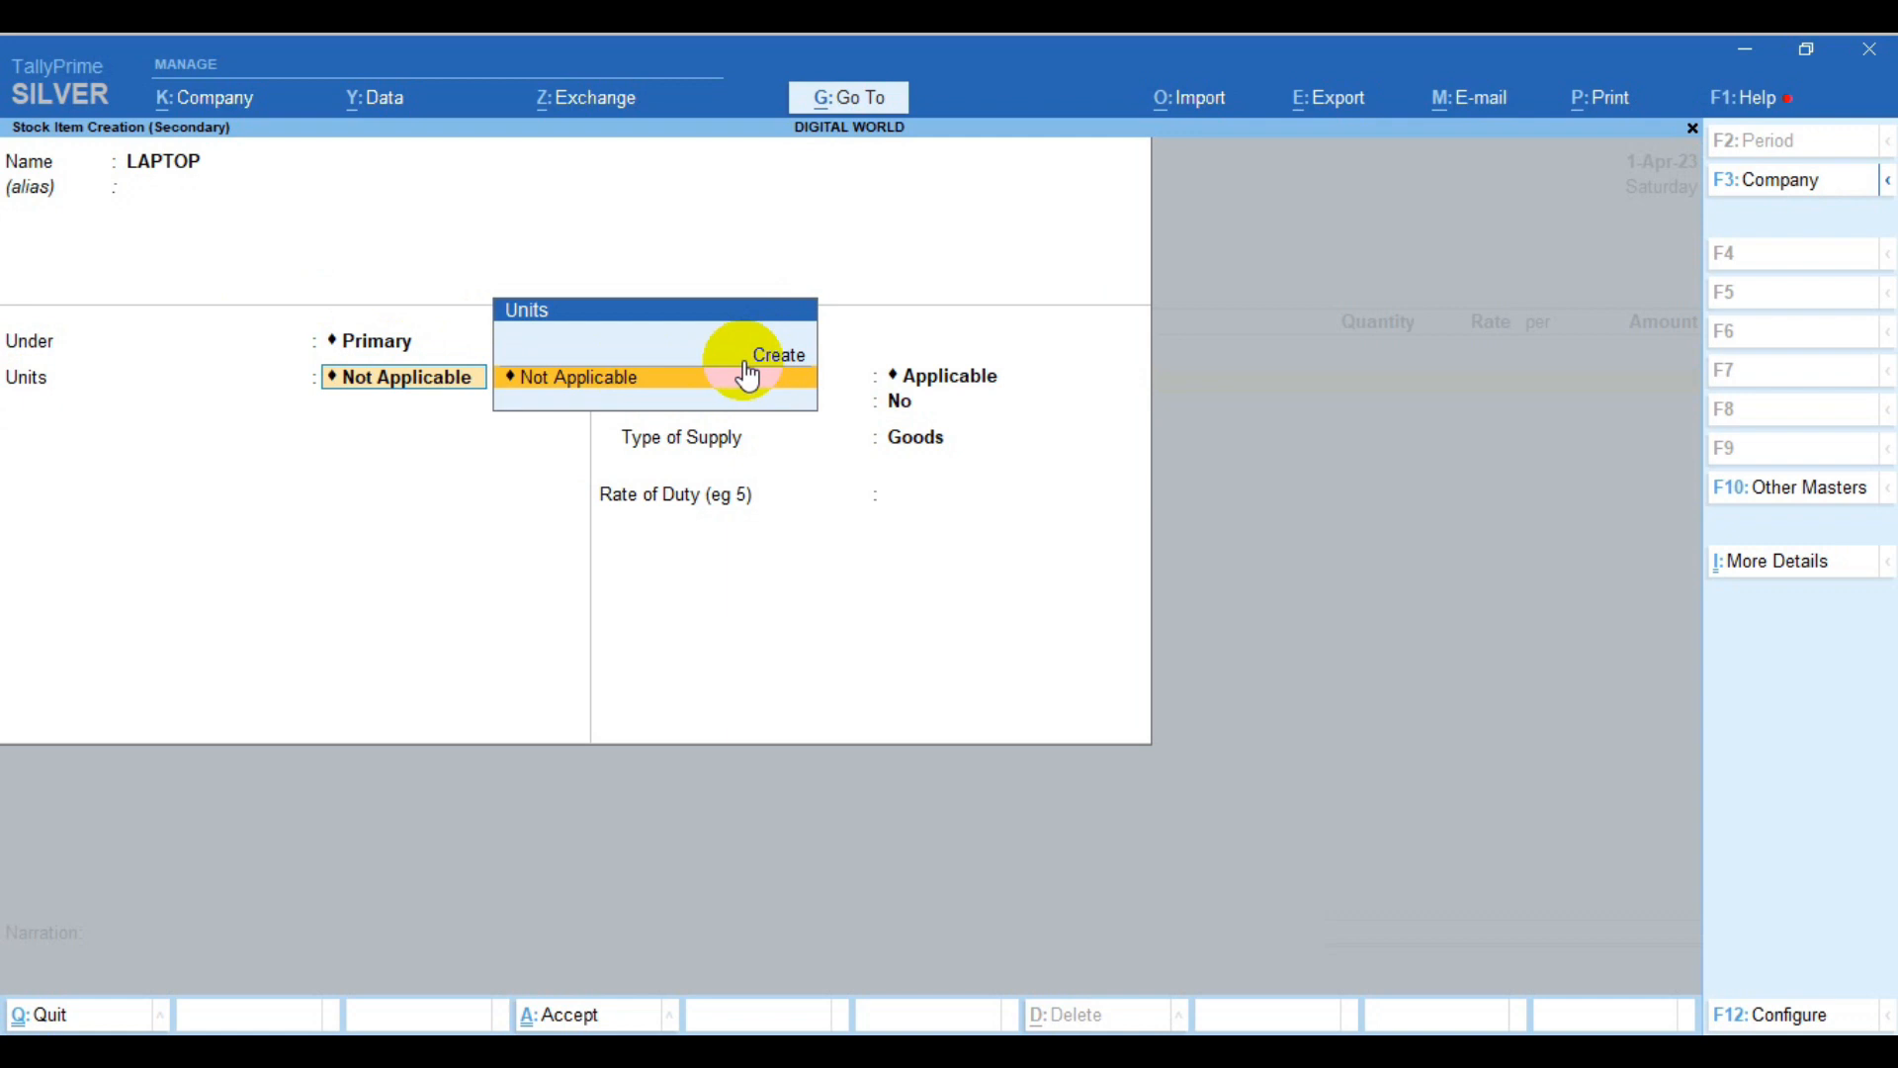
Create a simple unit with symbol NOS, quantity code NOS-NUMBERS and 0 decimal places for the LAPTOP item
key(Up)
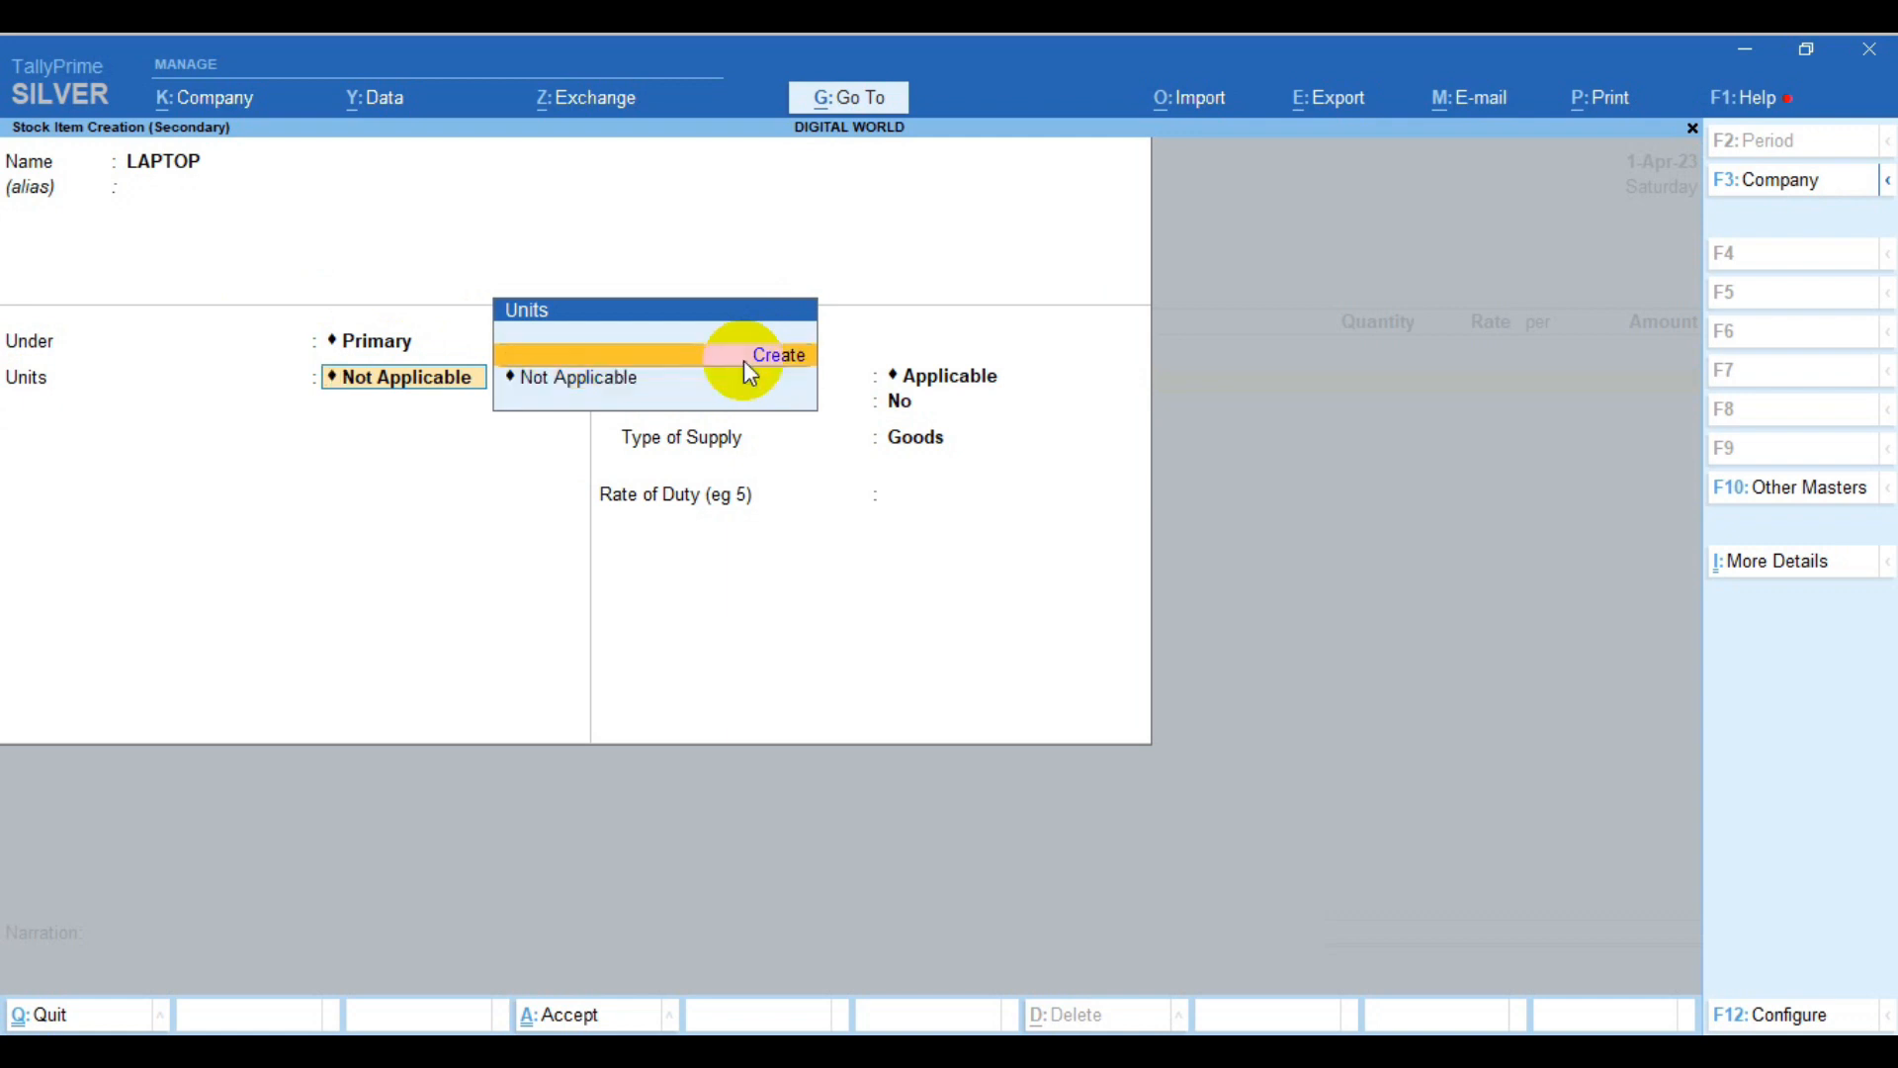
key(Return)
text(NOS)
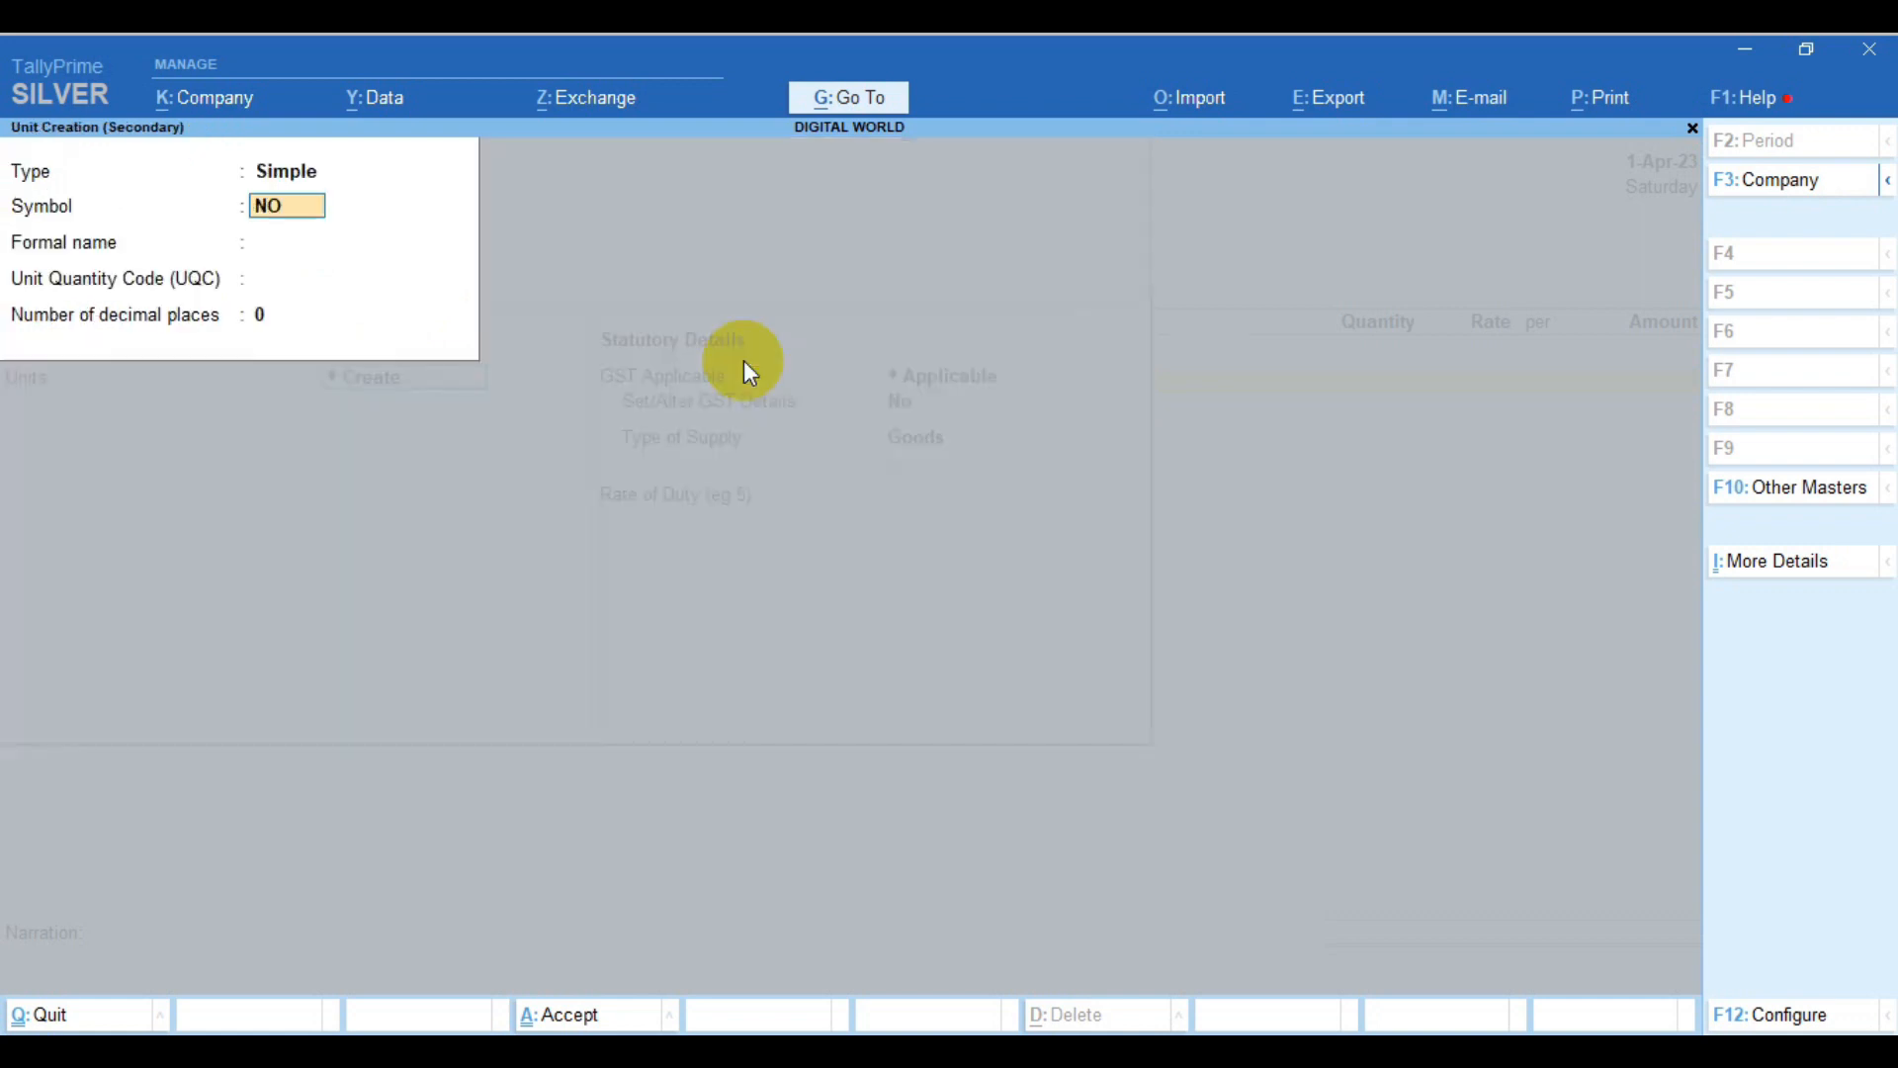
key(Return)
key(Return)
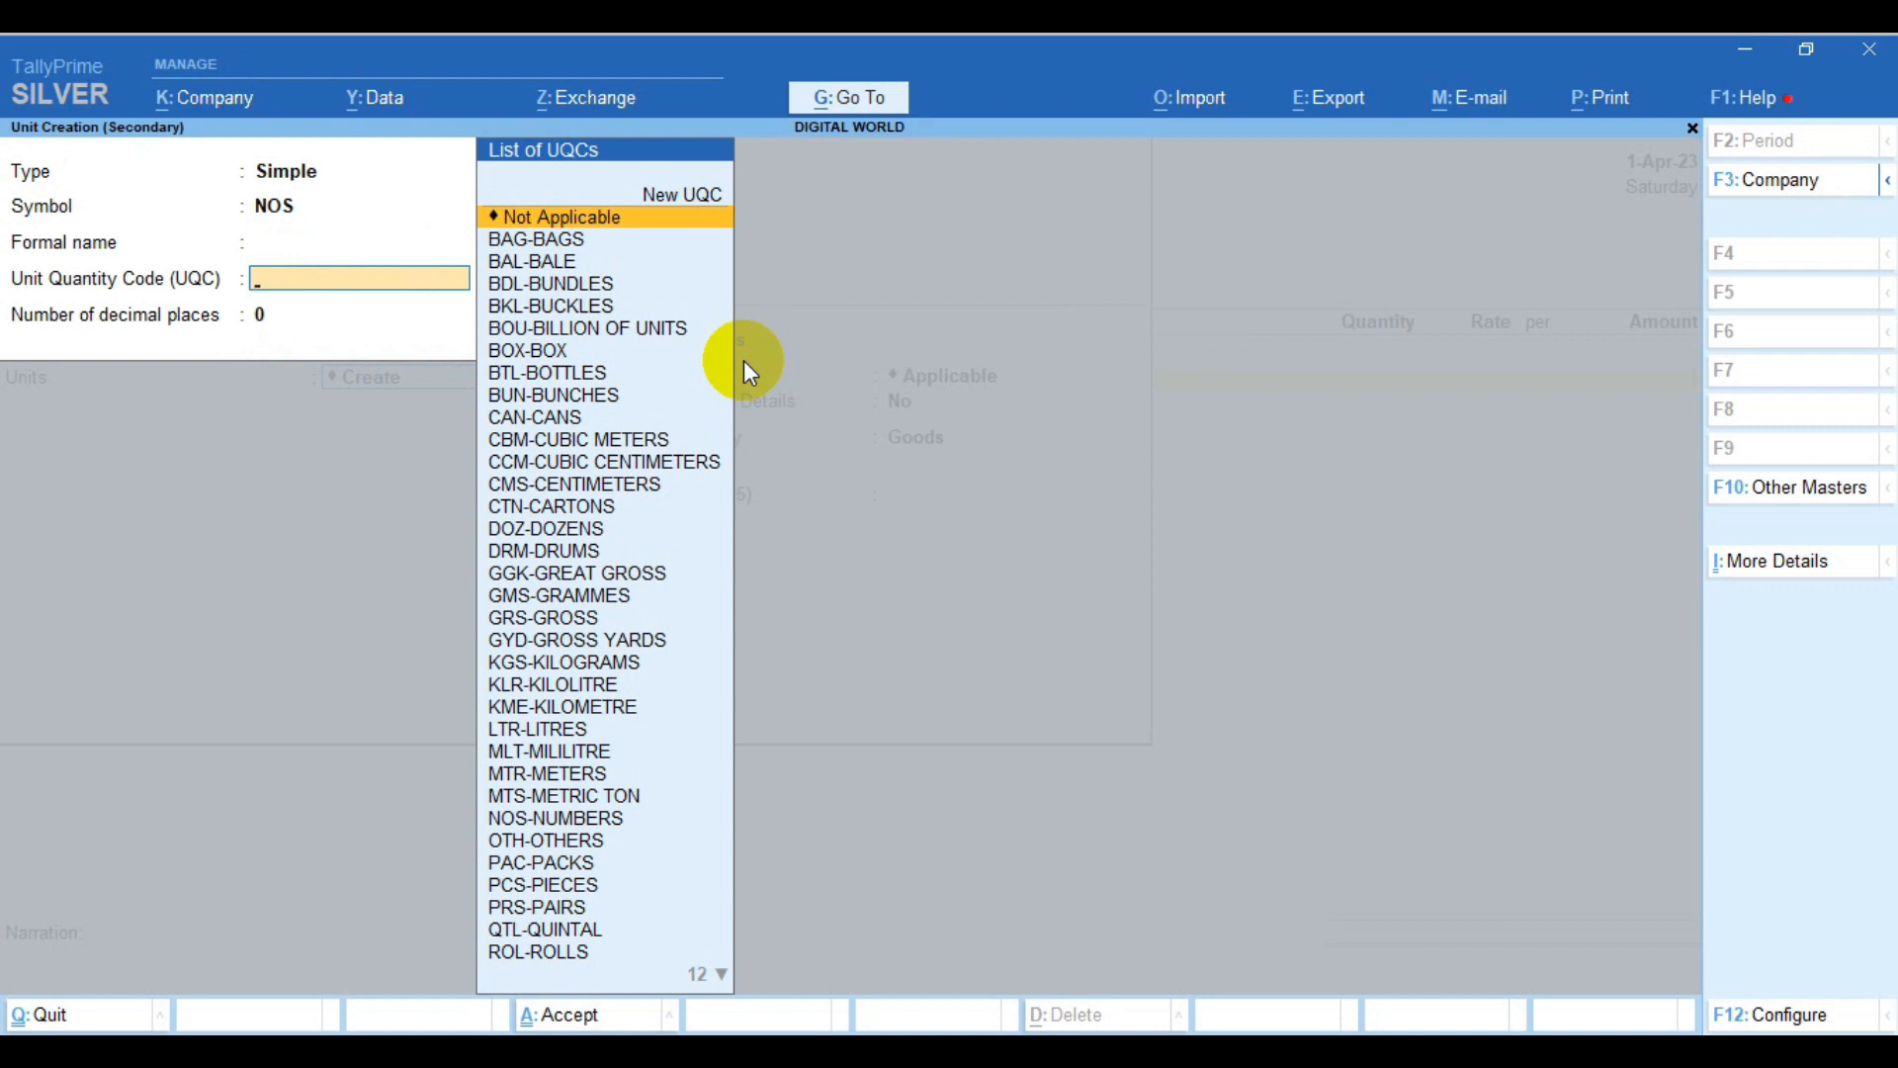
text(NOS-NUMBERS)
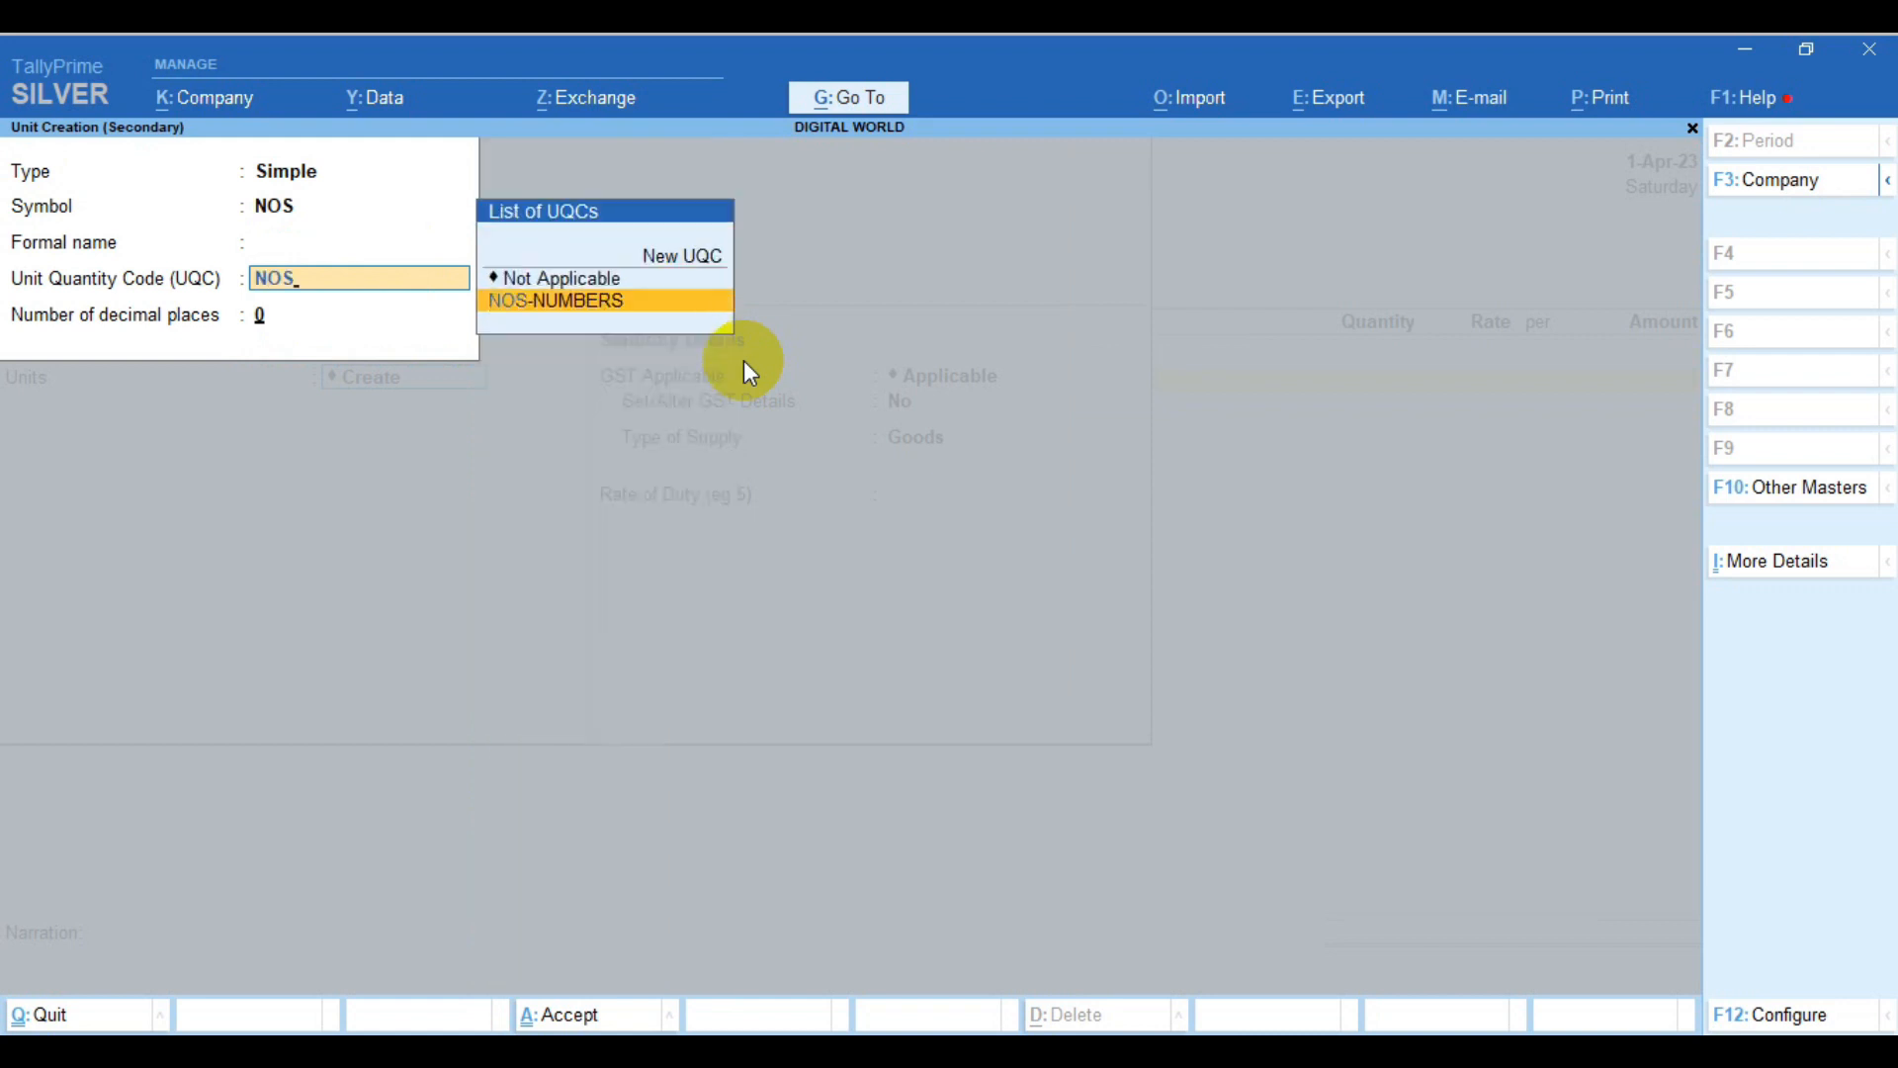
key(Return)
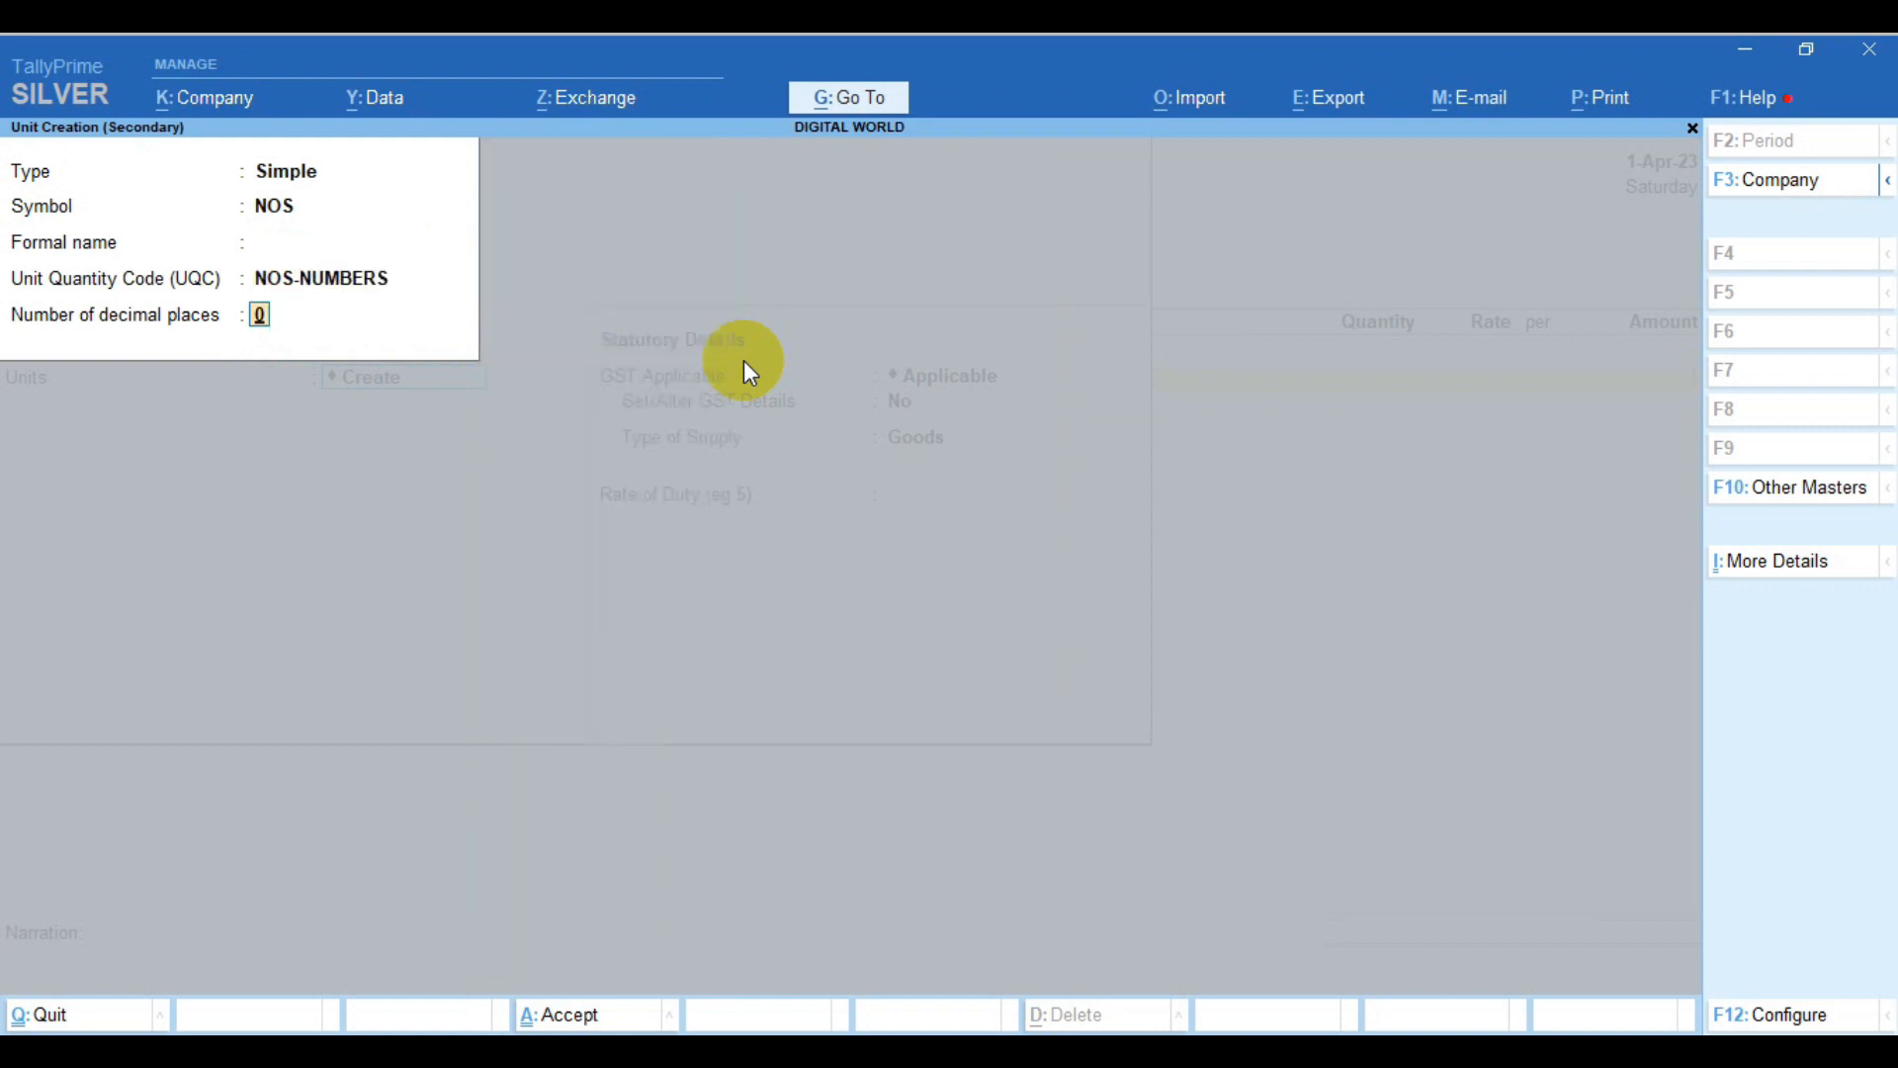
key(Return)
key(Return)
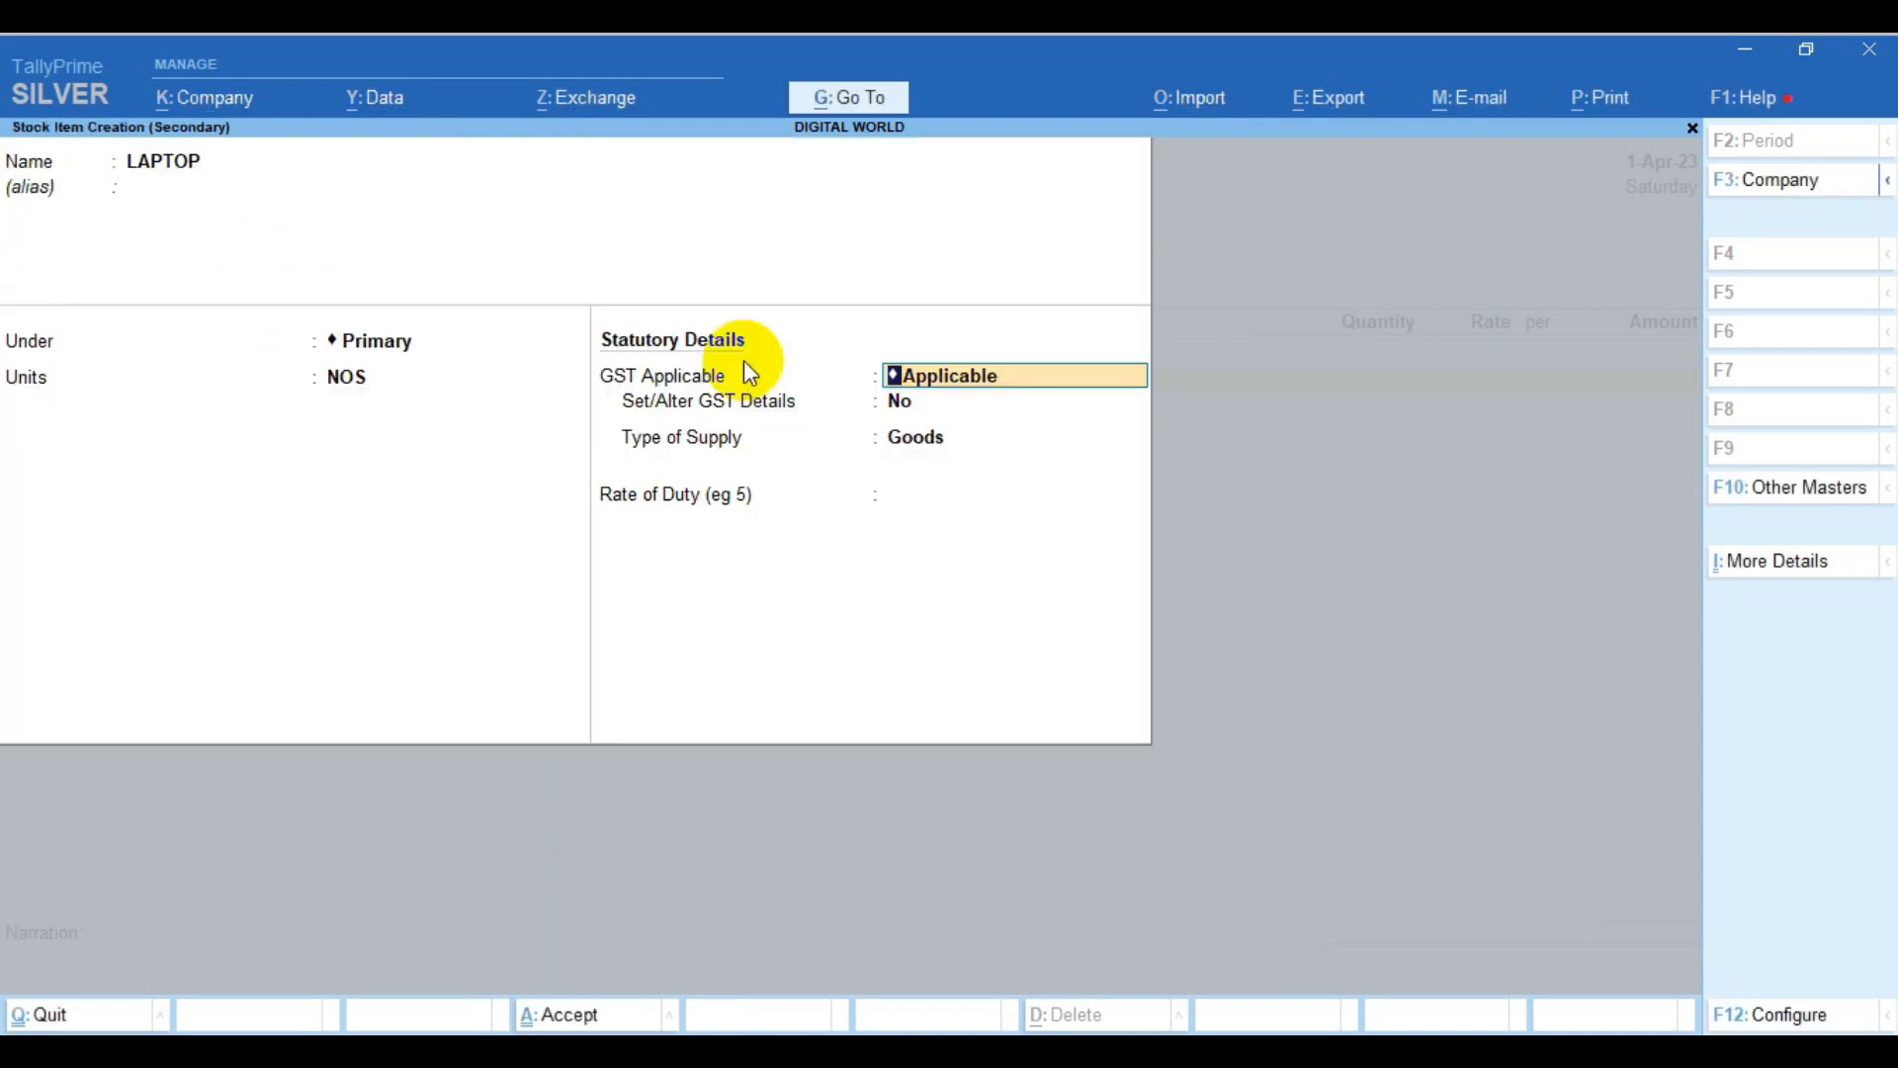
Keep GST Applicable for LAPTOP, set Set/Alter GST Details to Yes, and choose calculation type On Value and taxability Taxable
key(Return)
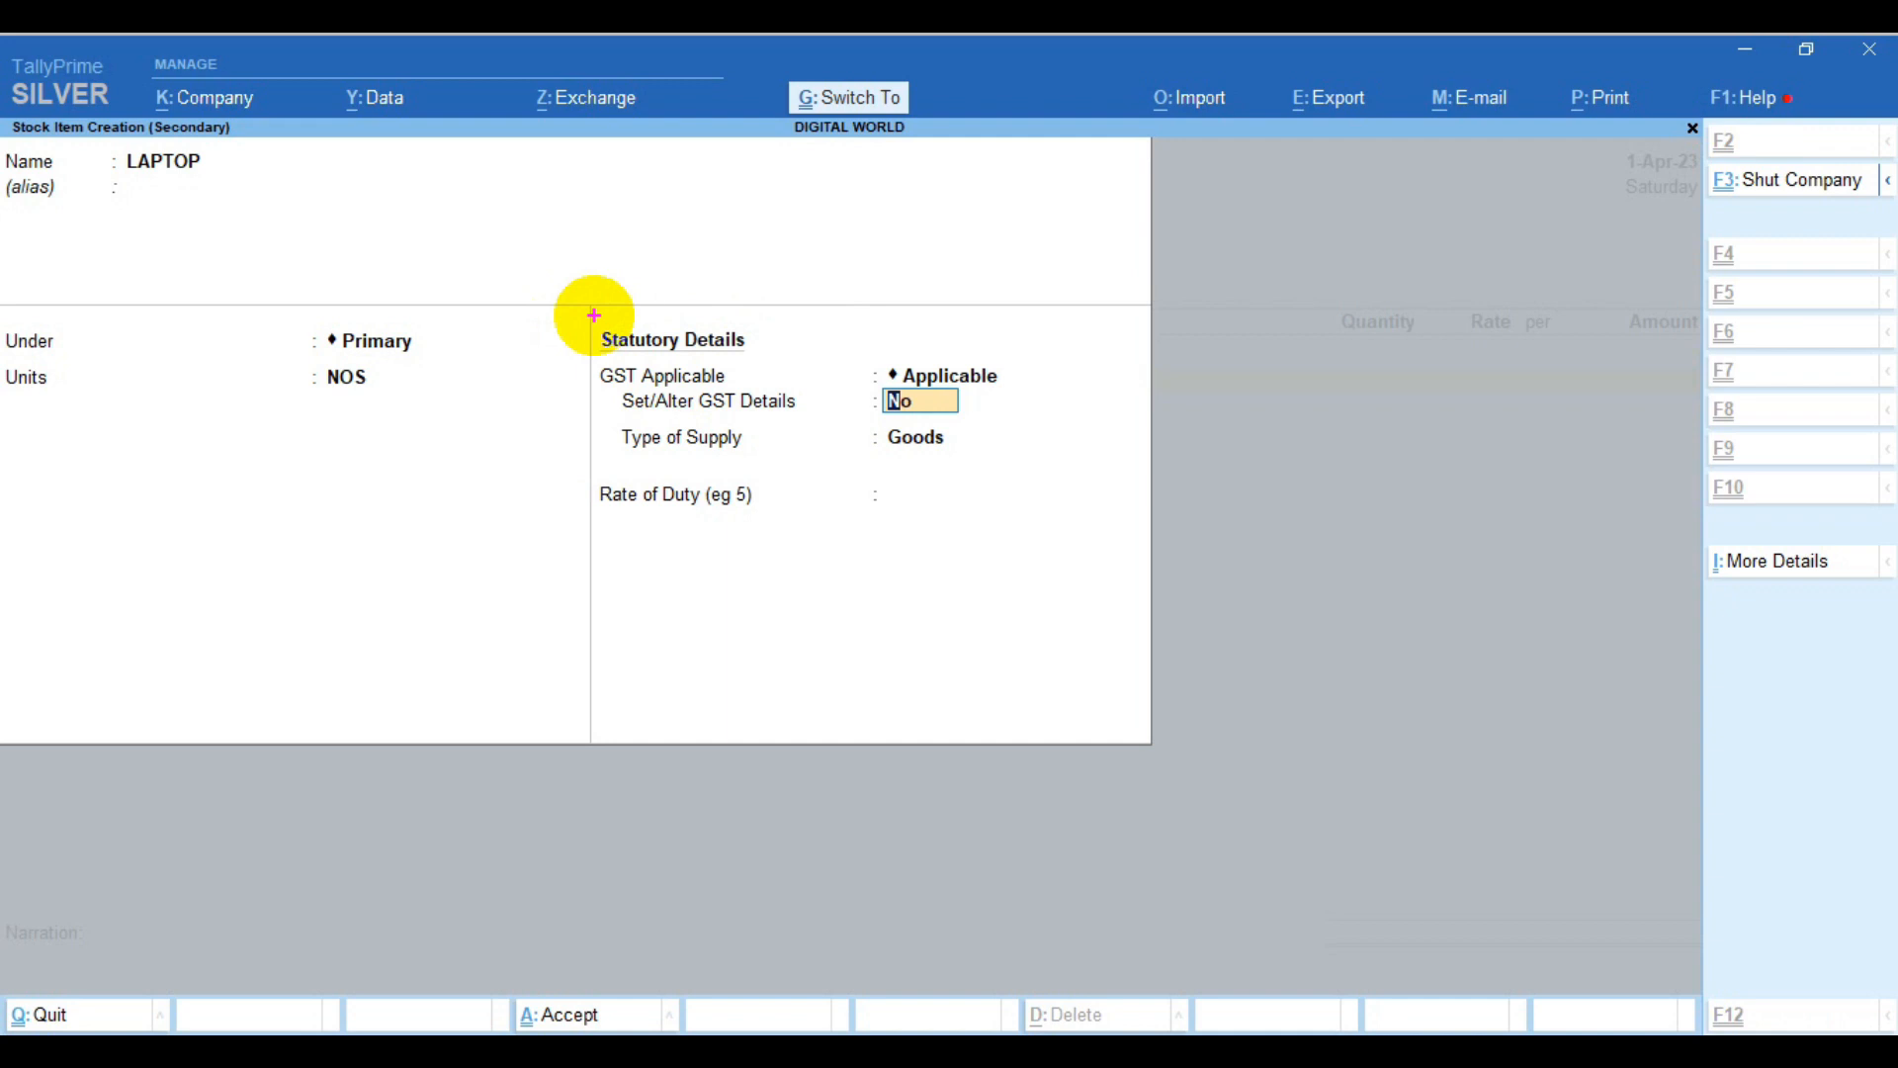
drag(579, 313, 1079, 566)
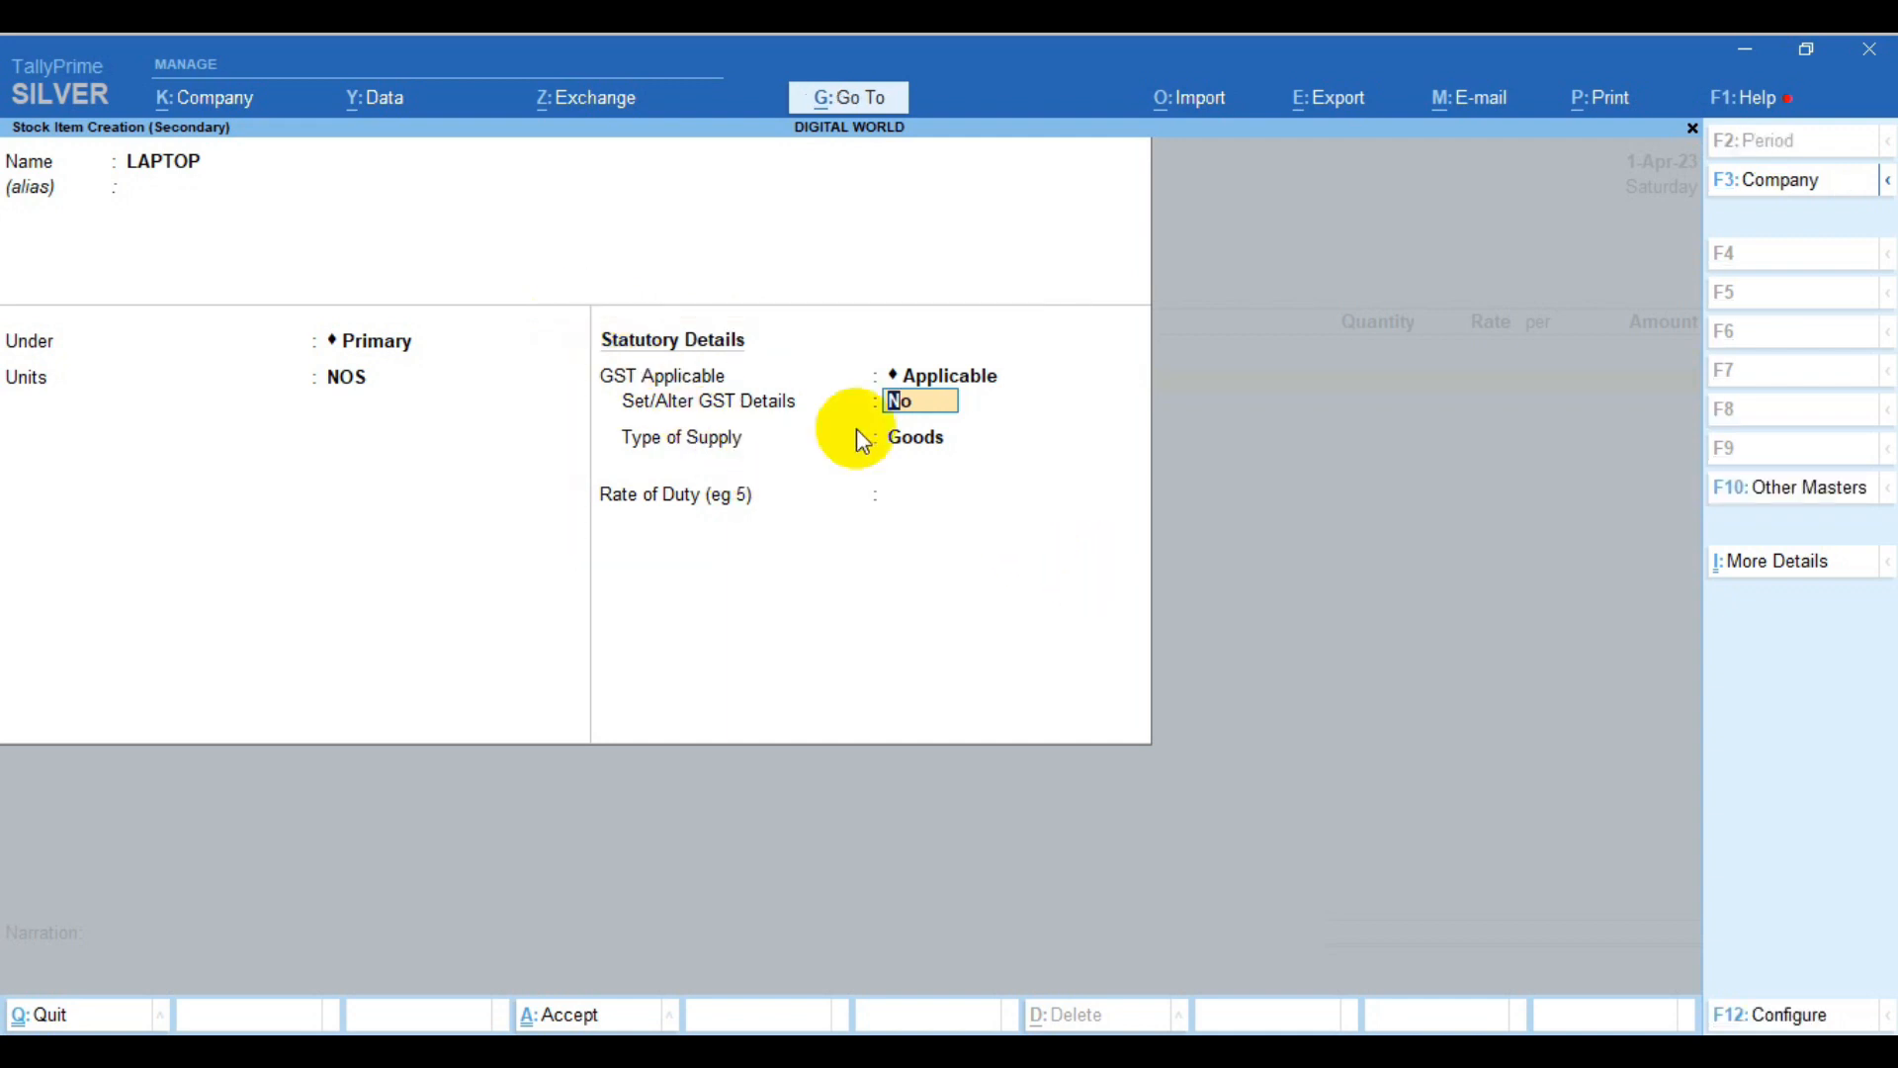
text(Y)
key(Return)
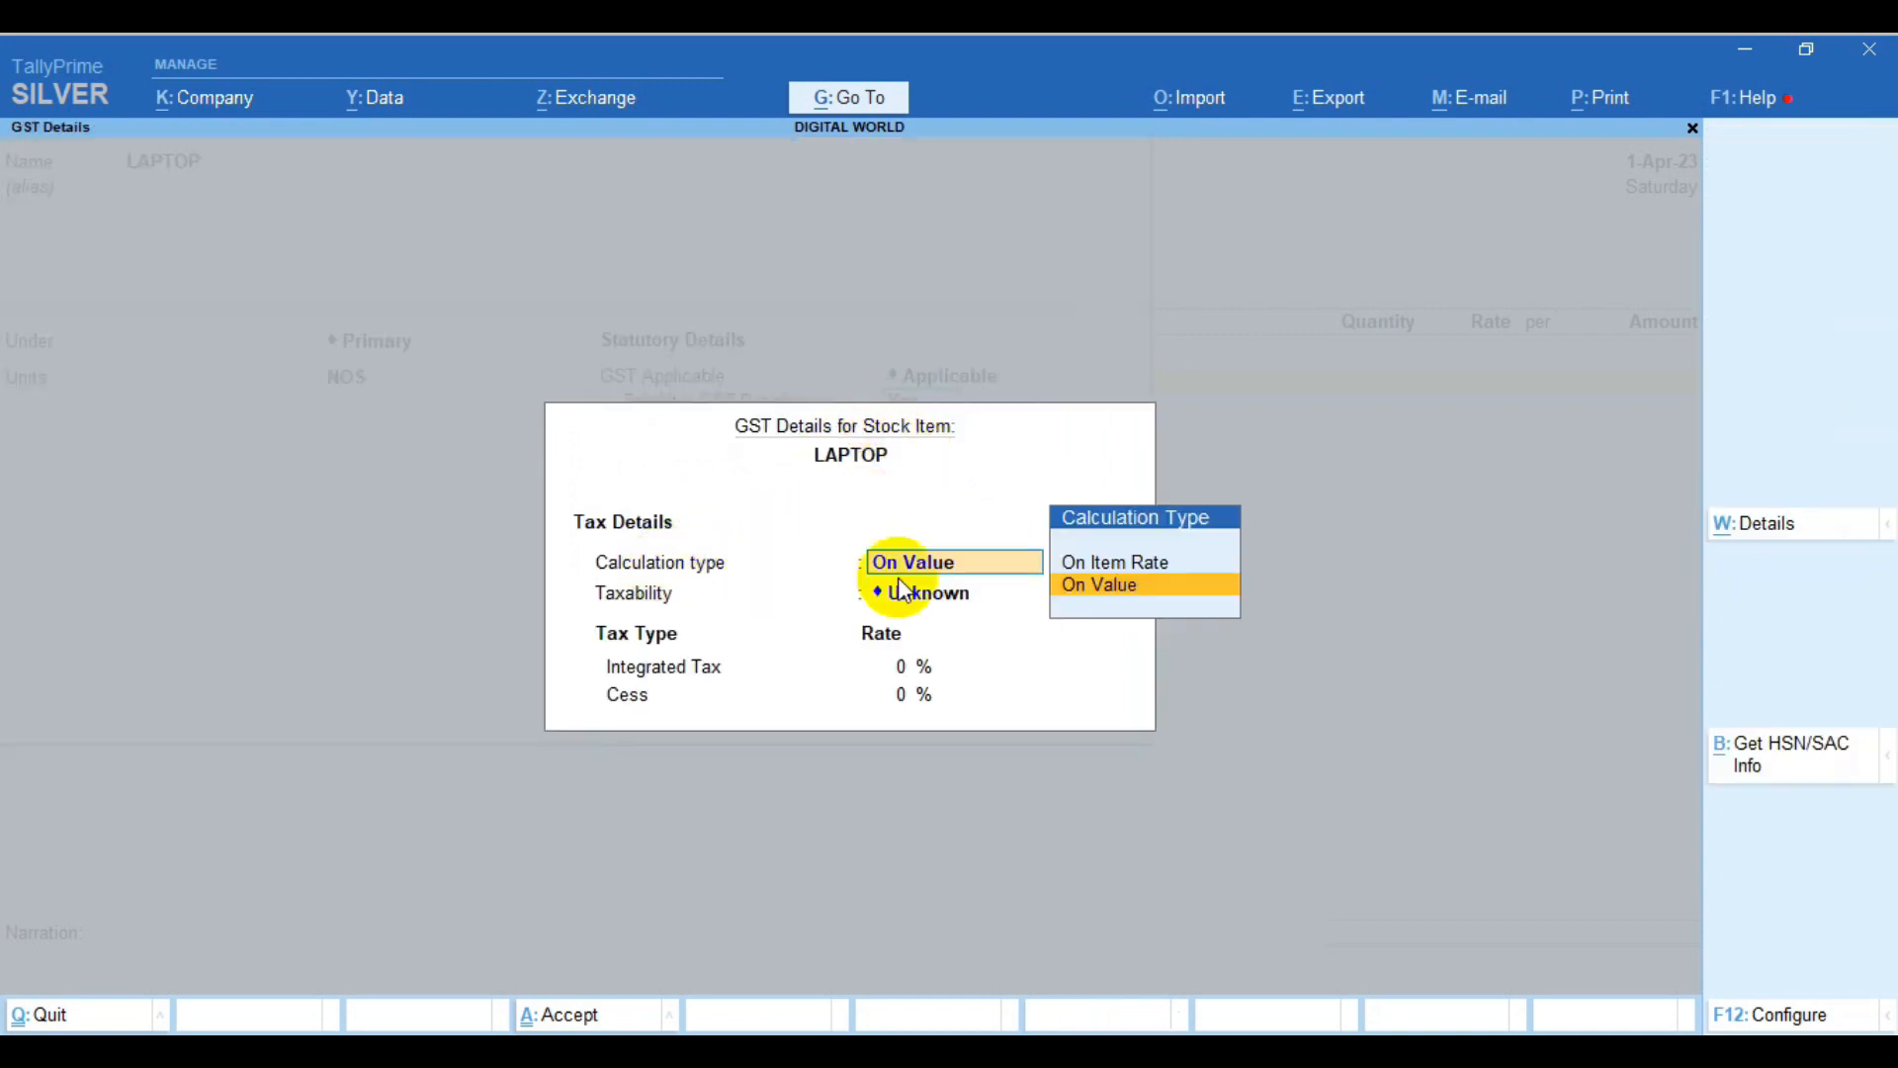
click(1121, 588)
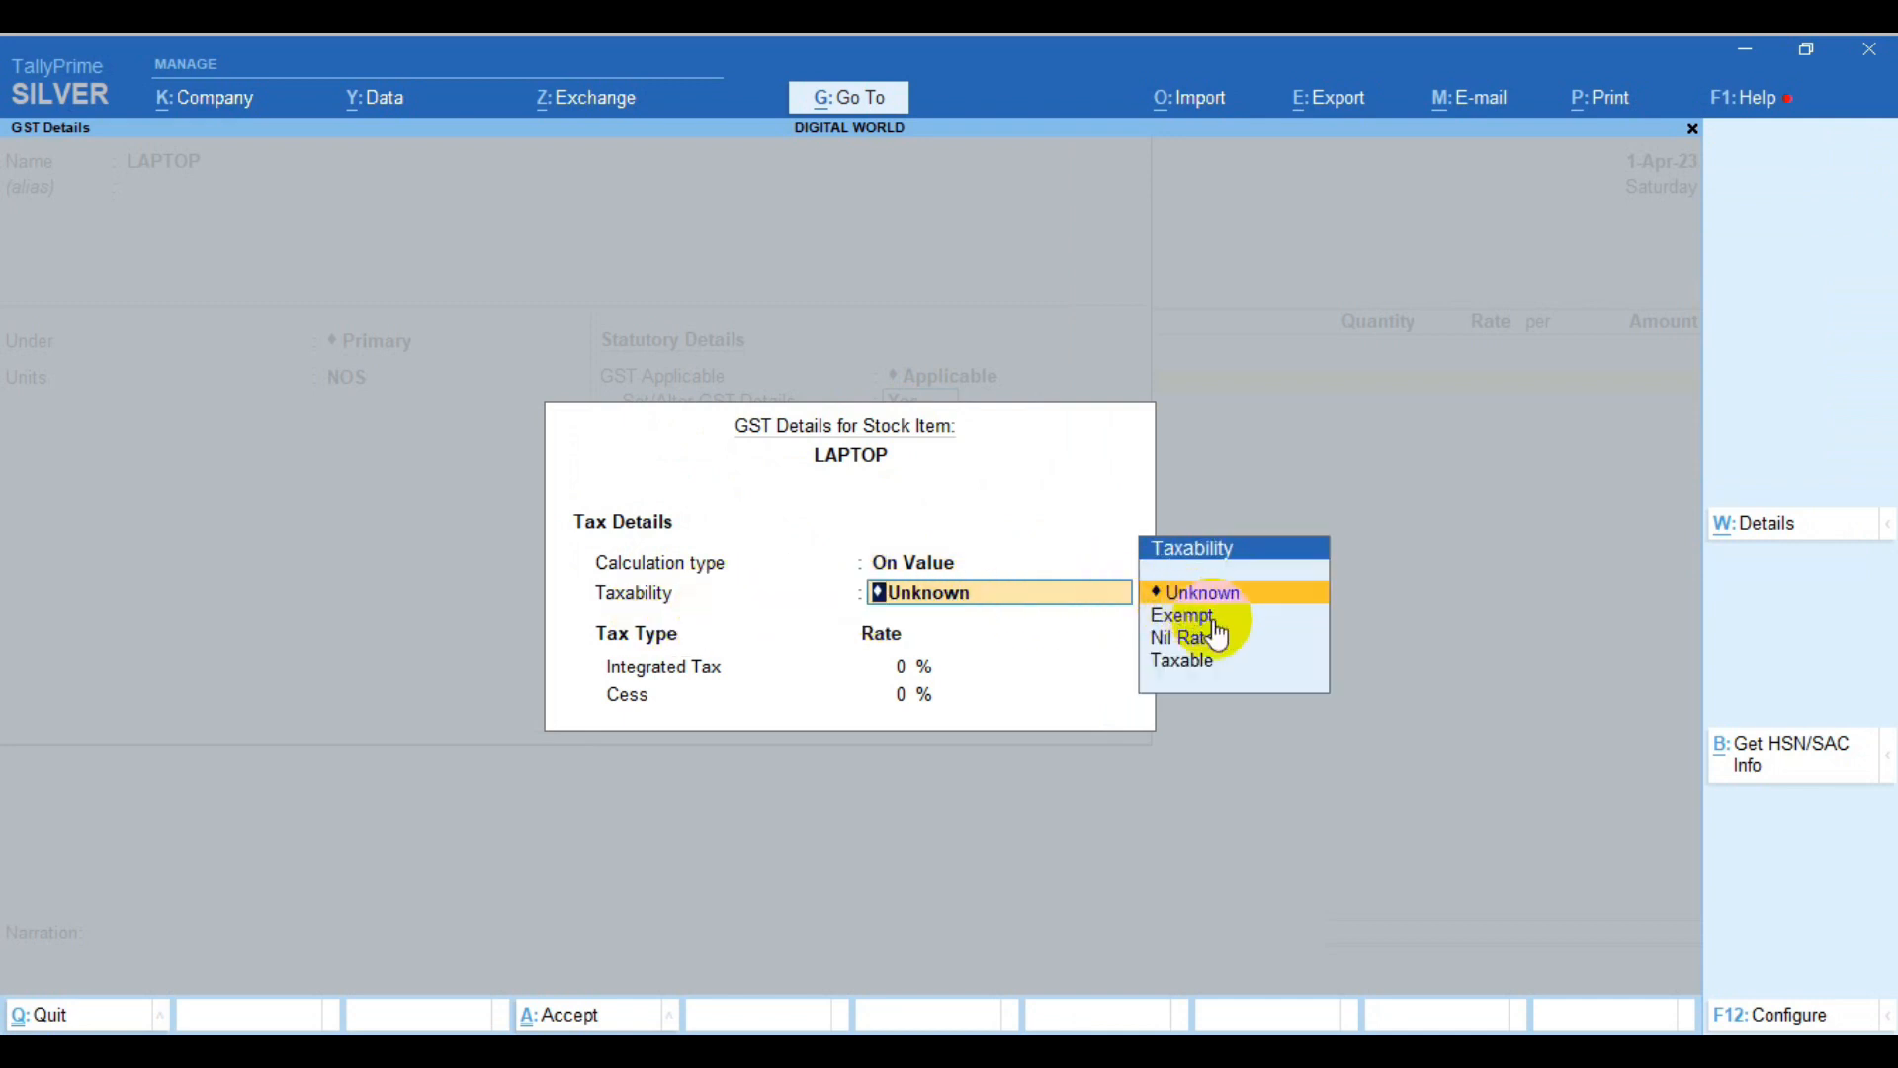
click(1214, 661)
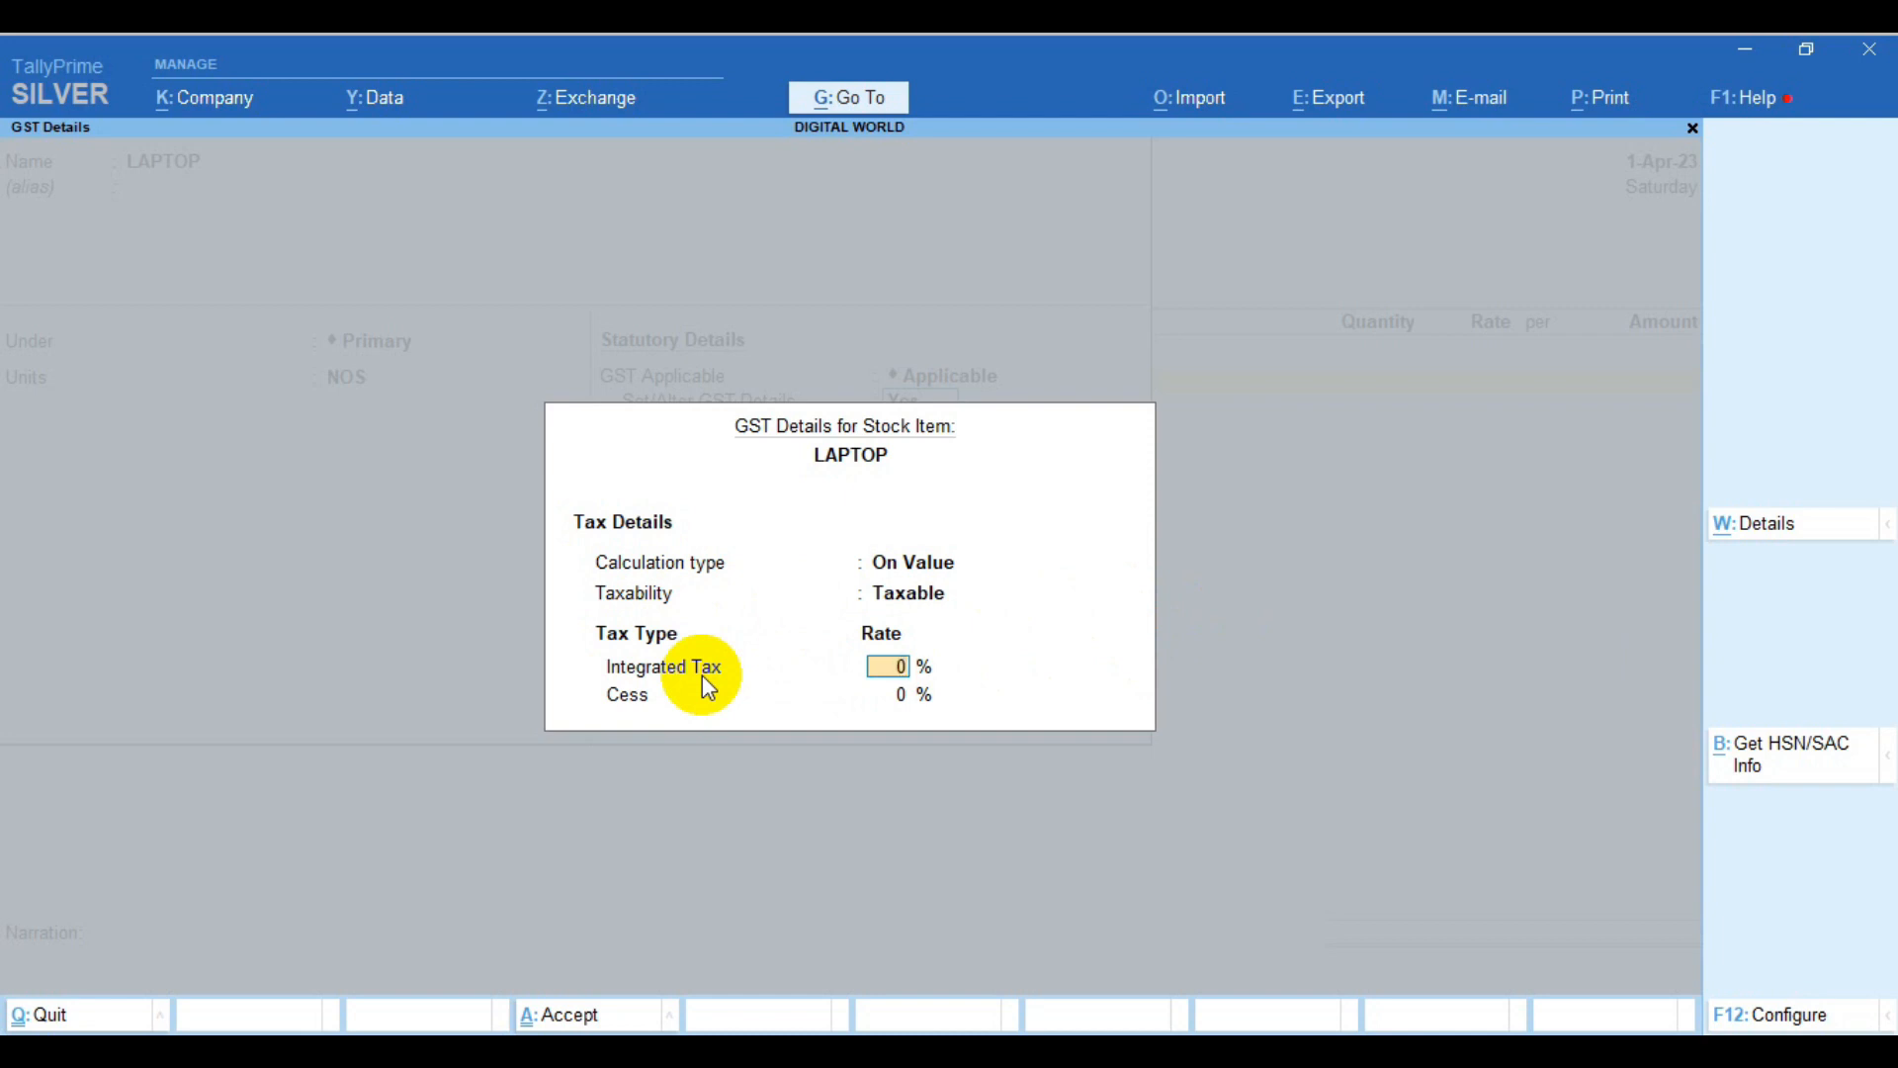
Set LAPTOP's integrated tax rate to 28% with 0% cess and save the stock item, leaving the rate of duty blank
text(28)
key(Return)
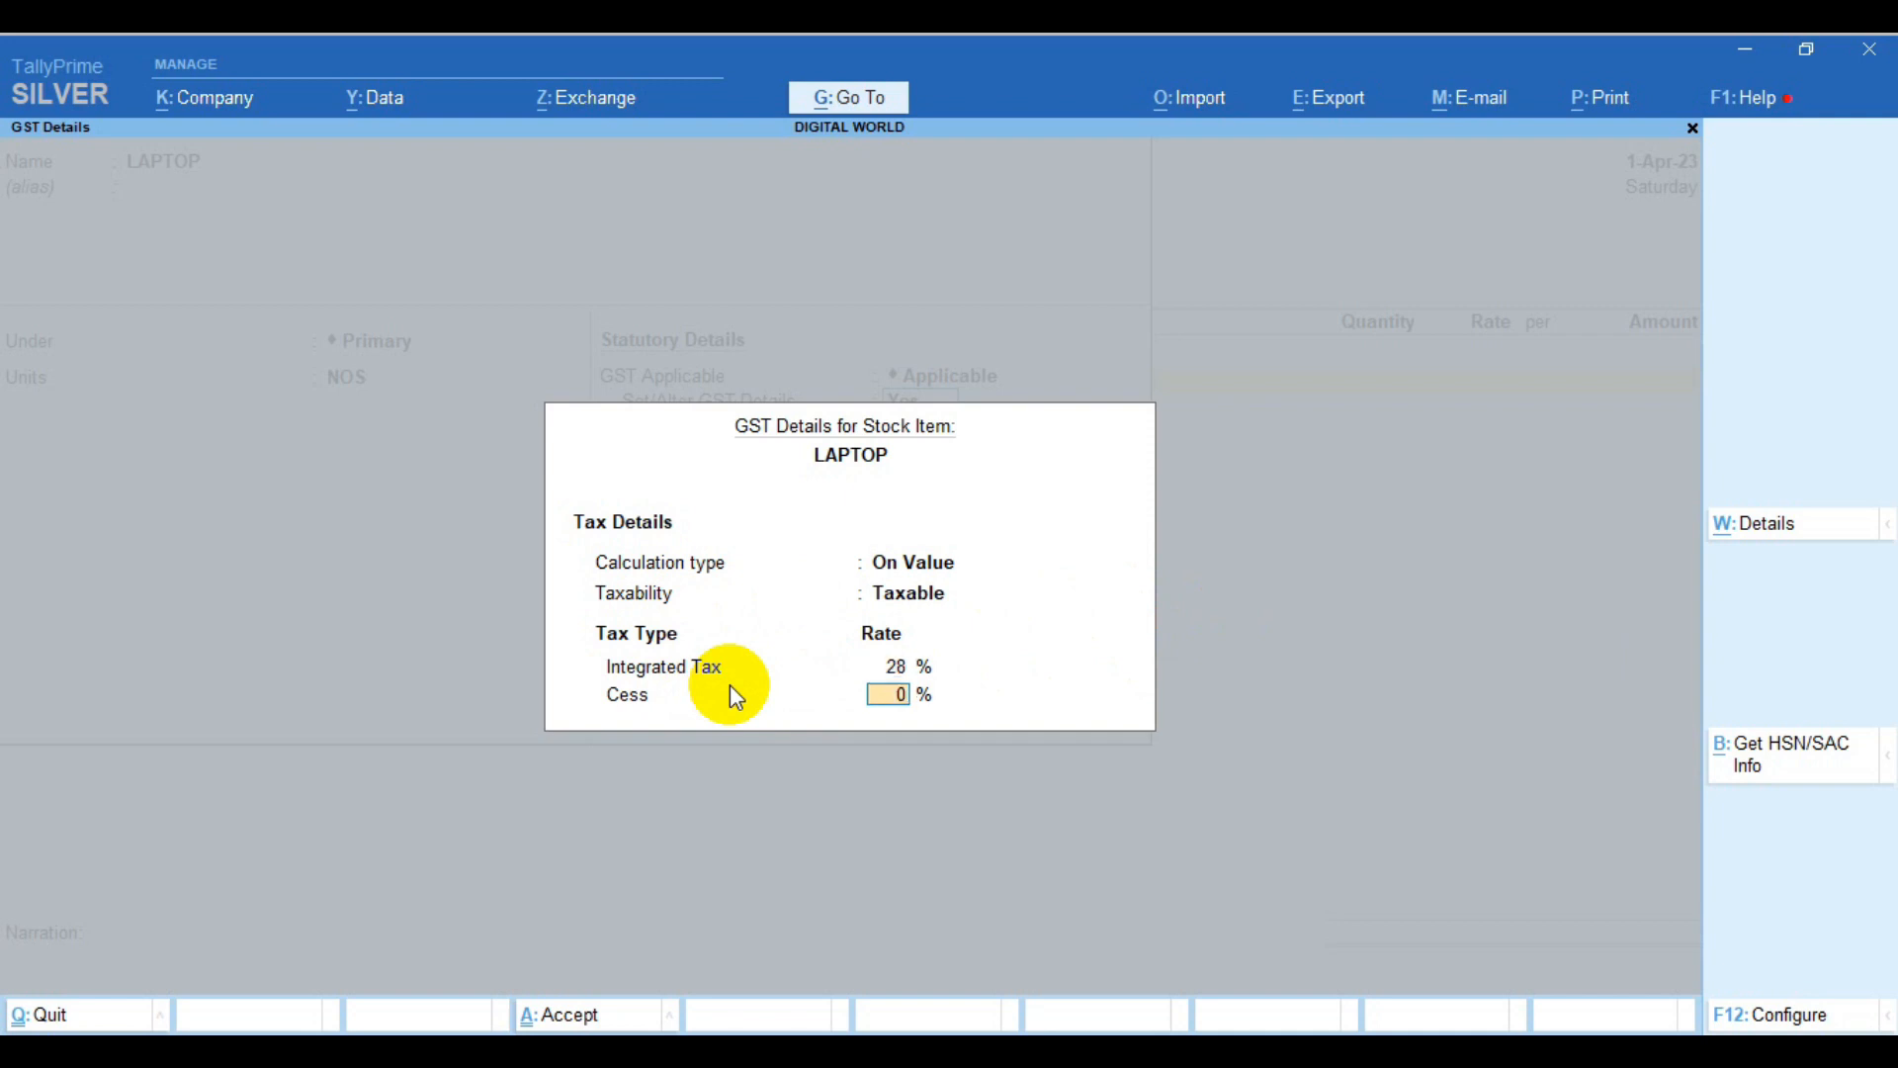
key(Return)
key(Return)
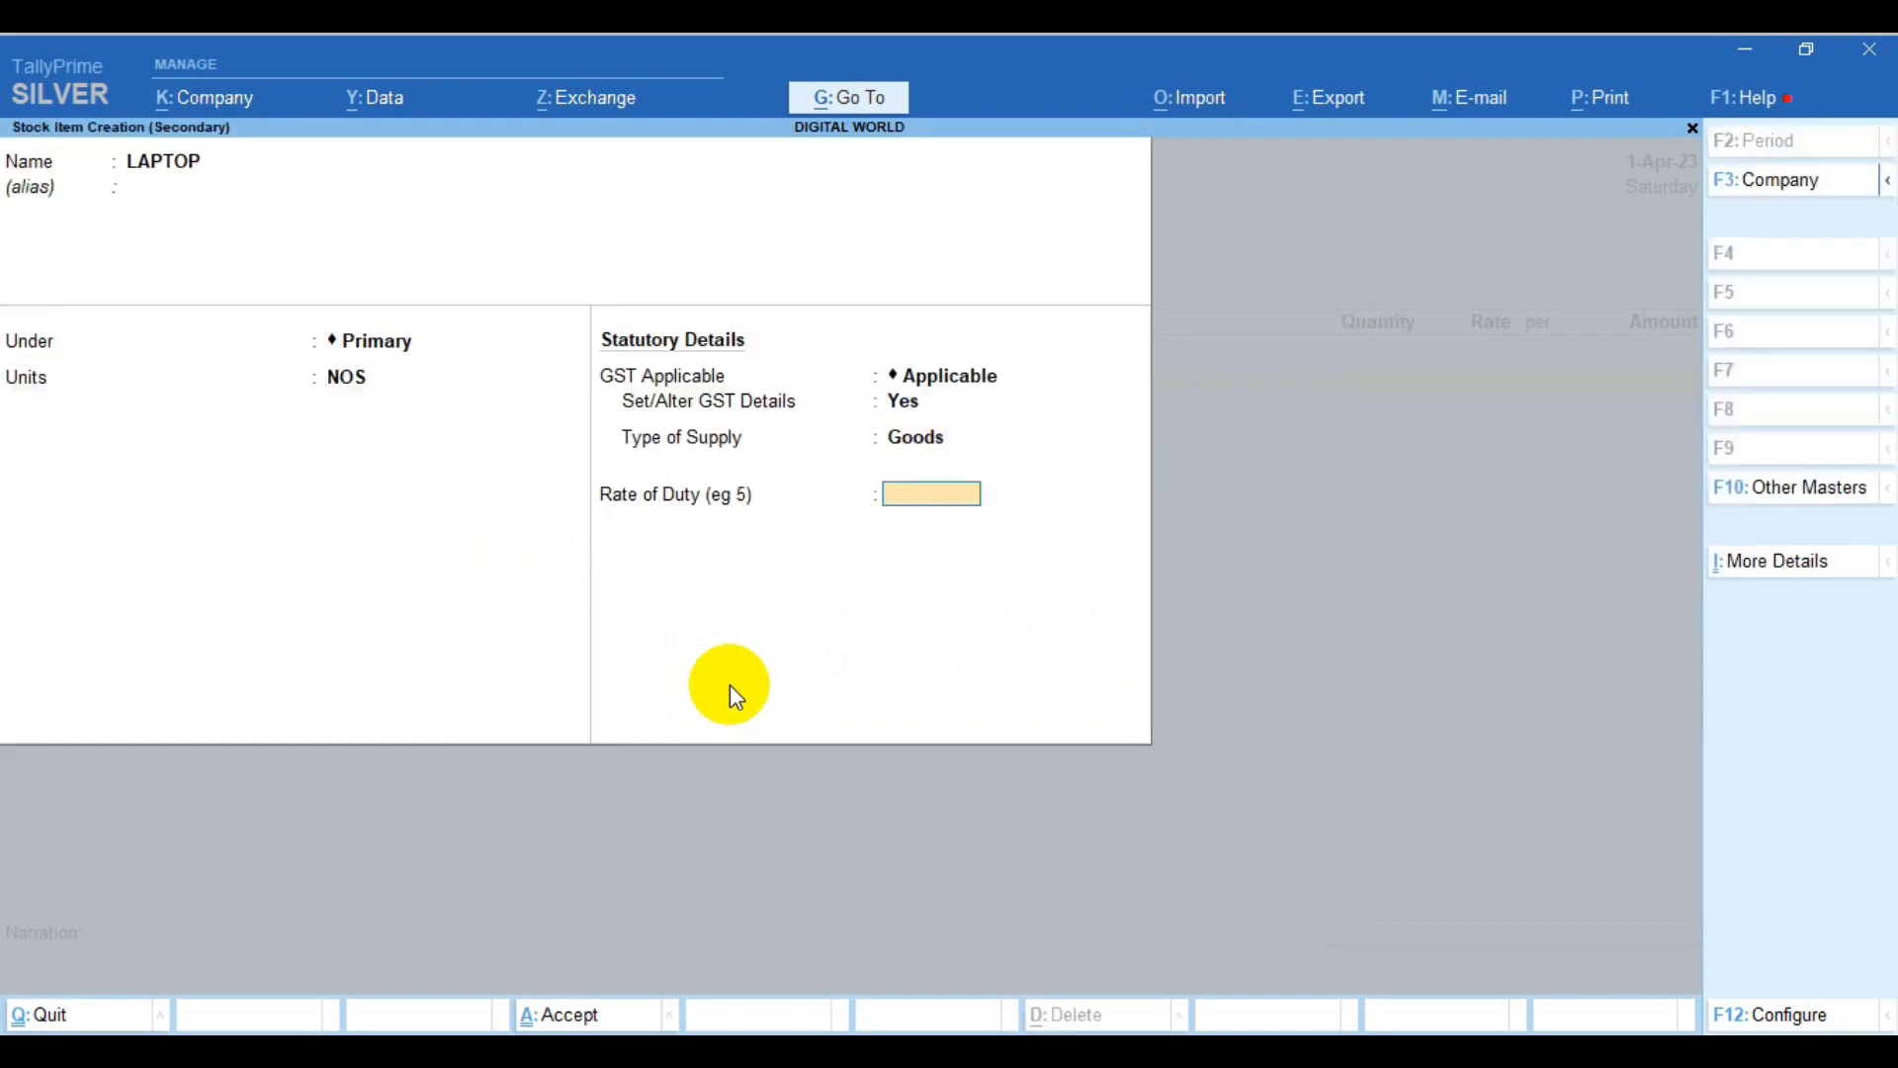
key(Return)
key(Return)
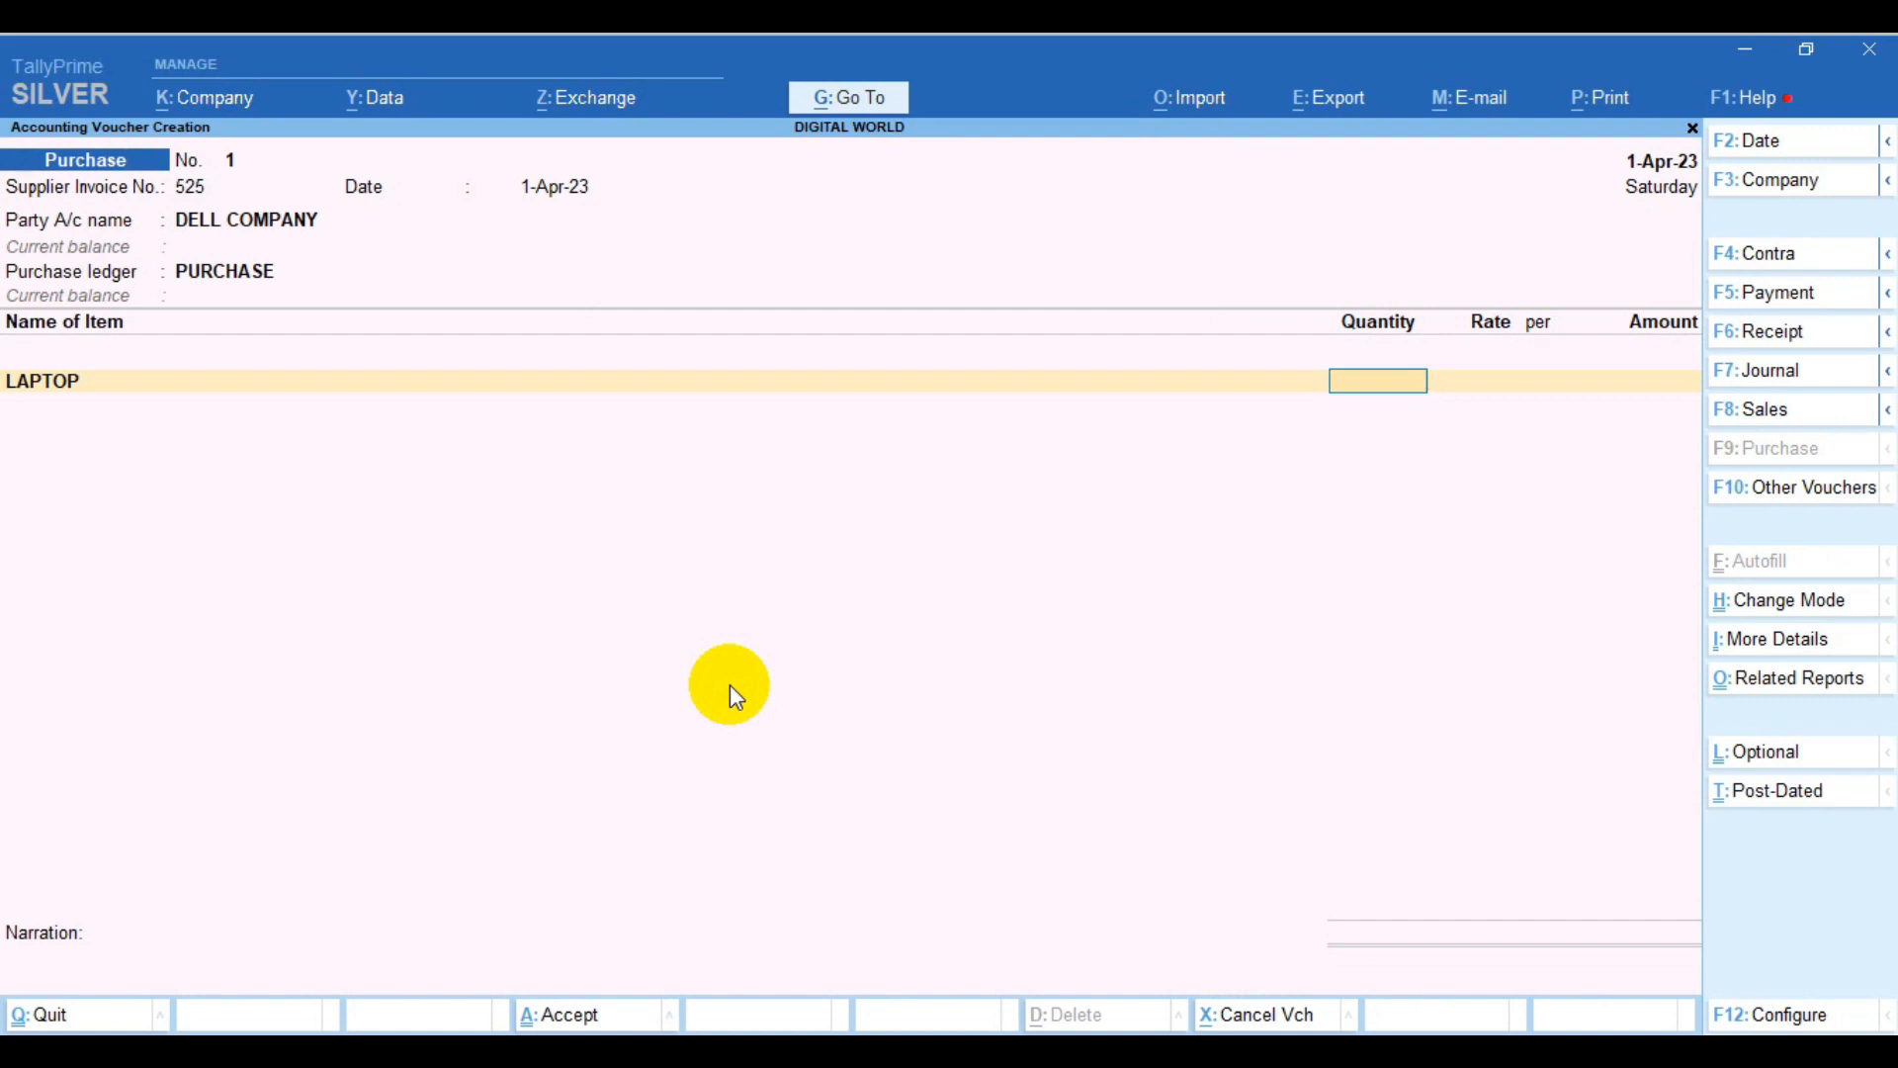
Enter a quantity of 5 NOS at a rate of 20000 per NOS for LAPTOP and end the item list
text(5)
key(Return)
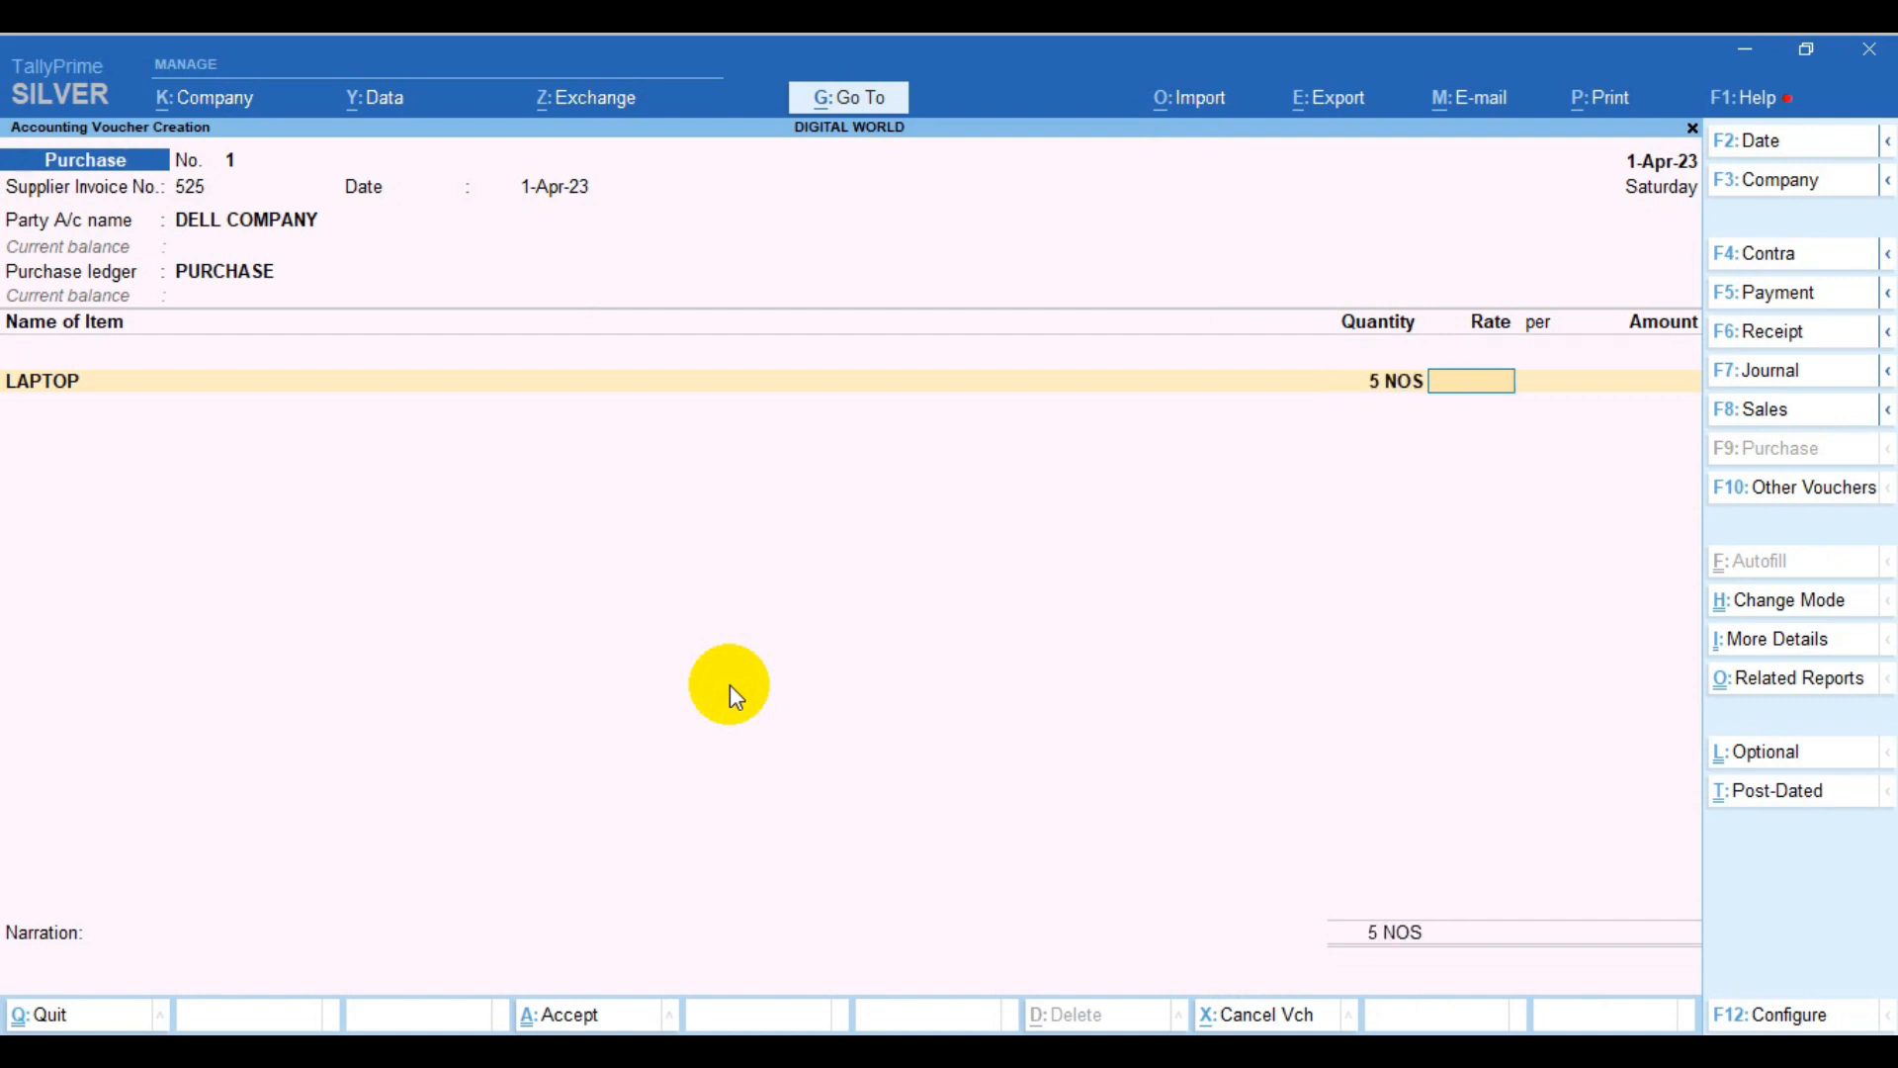
text(20000)
key(Return)
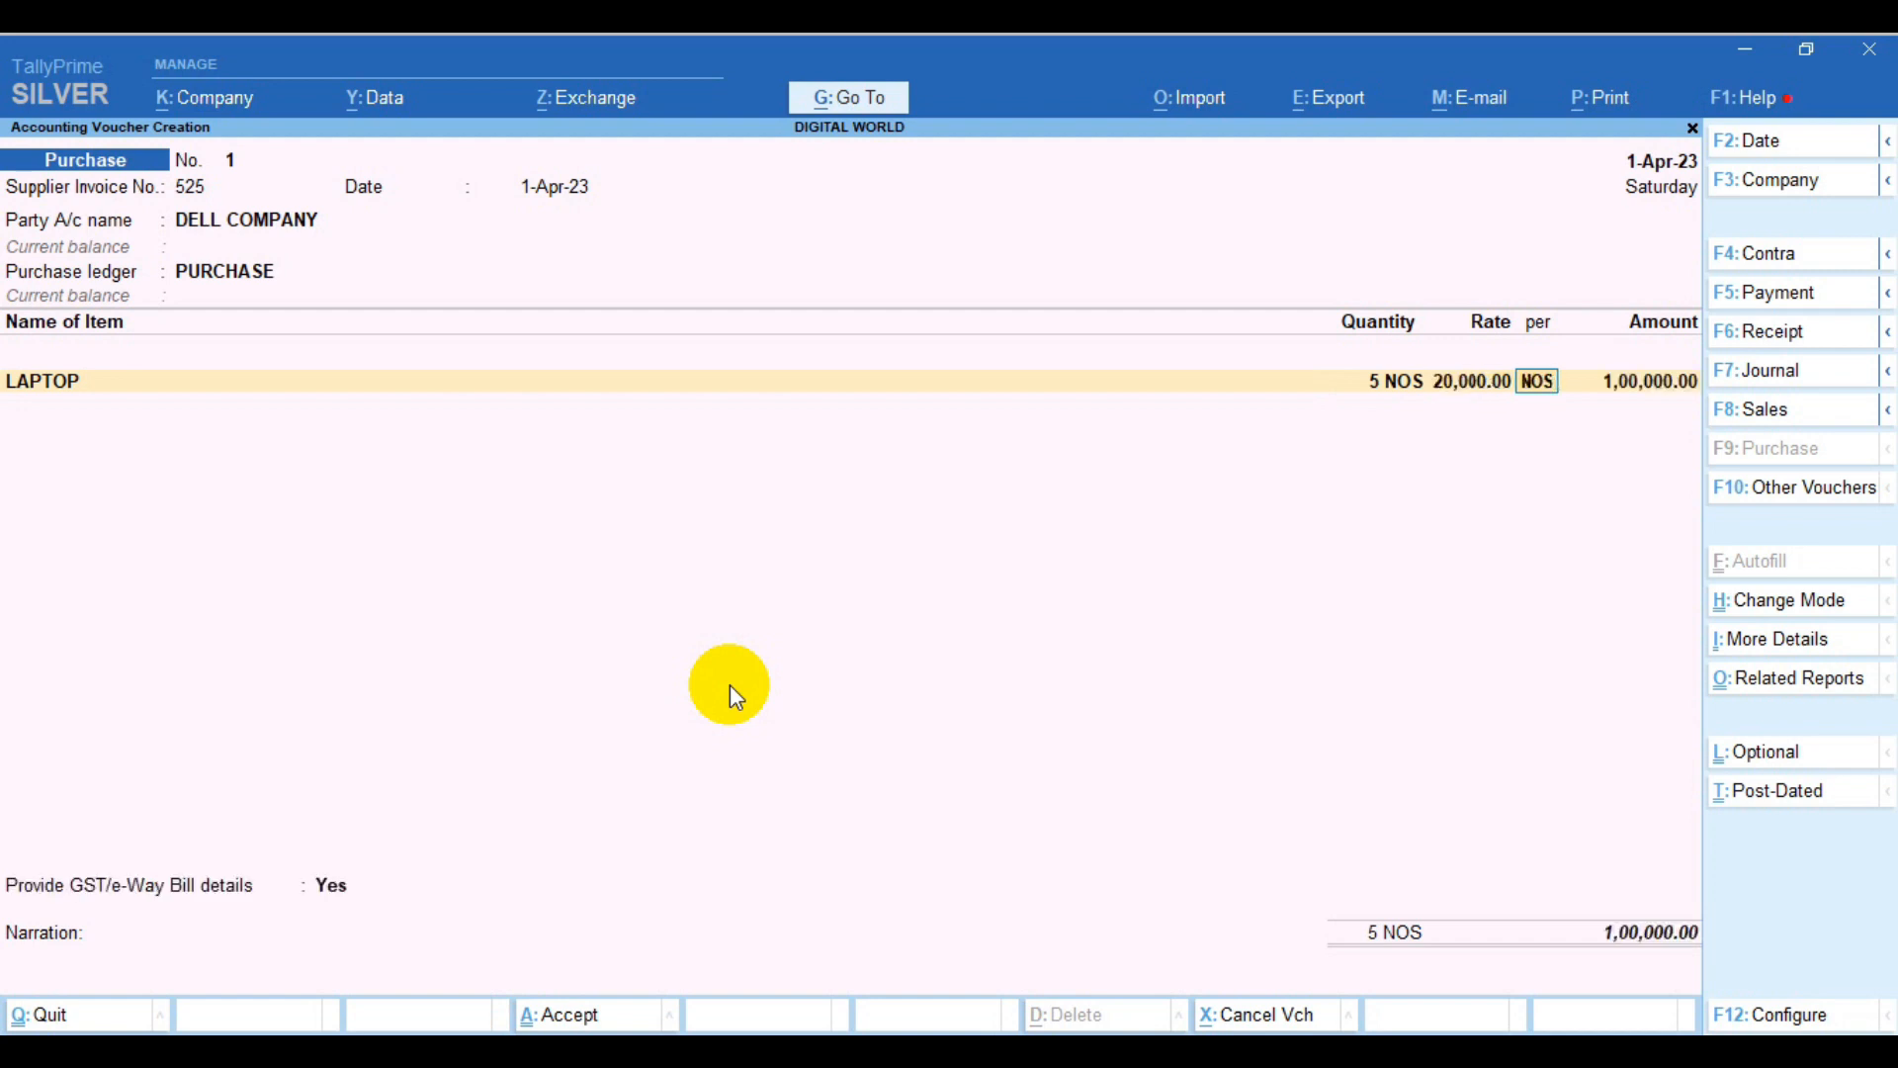
key(Return)
key(Return)
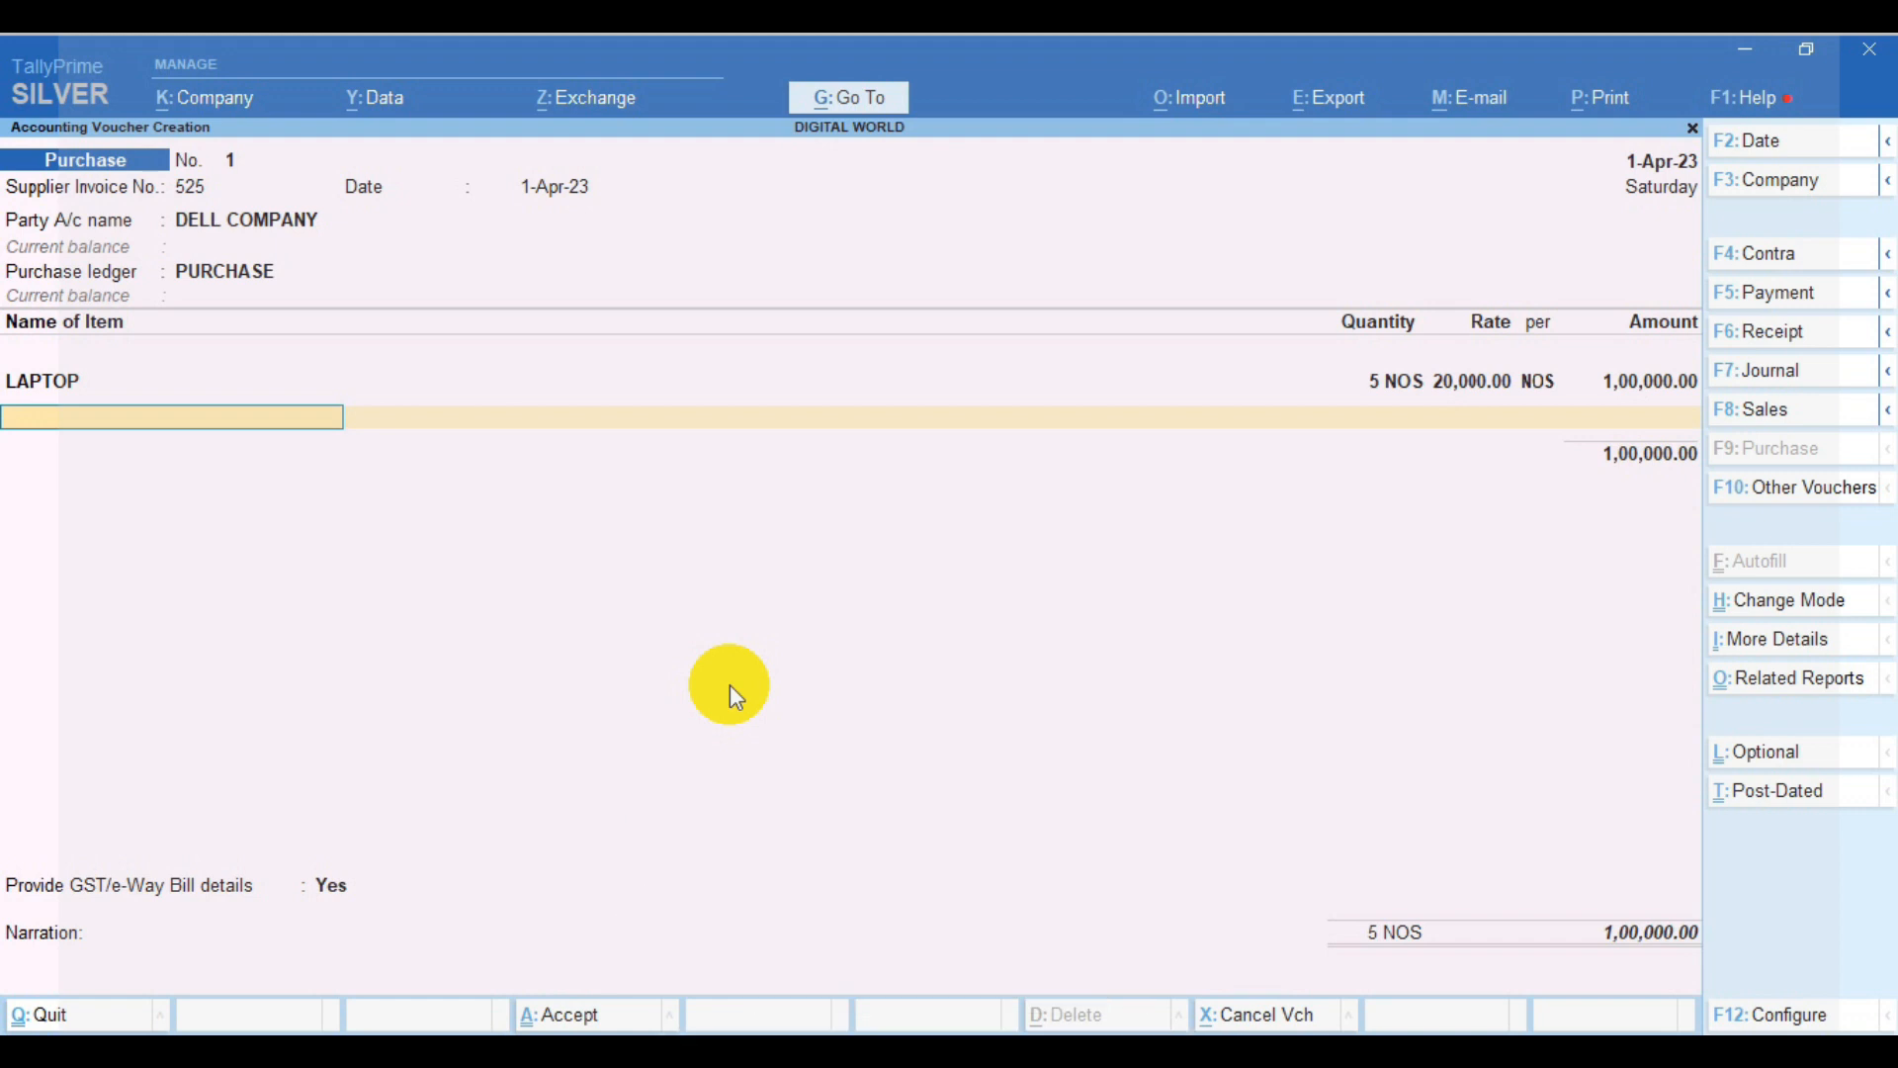
key(Return)
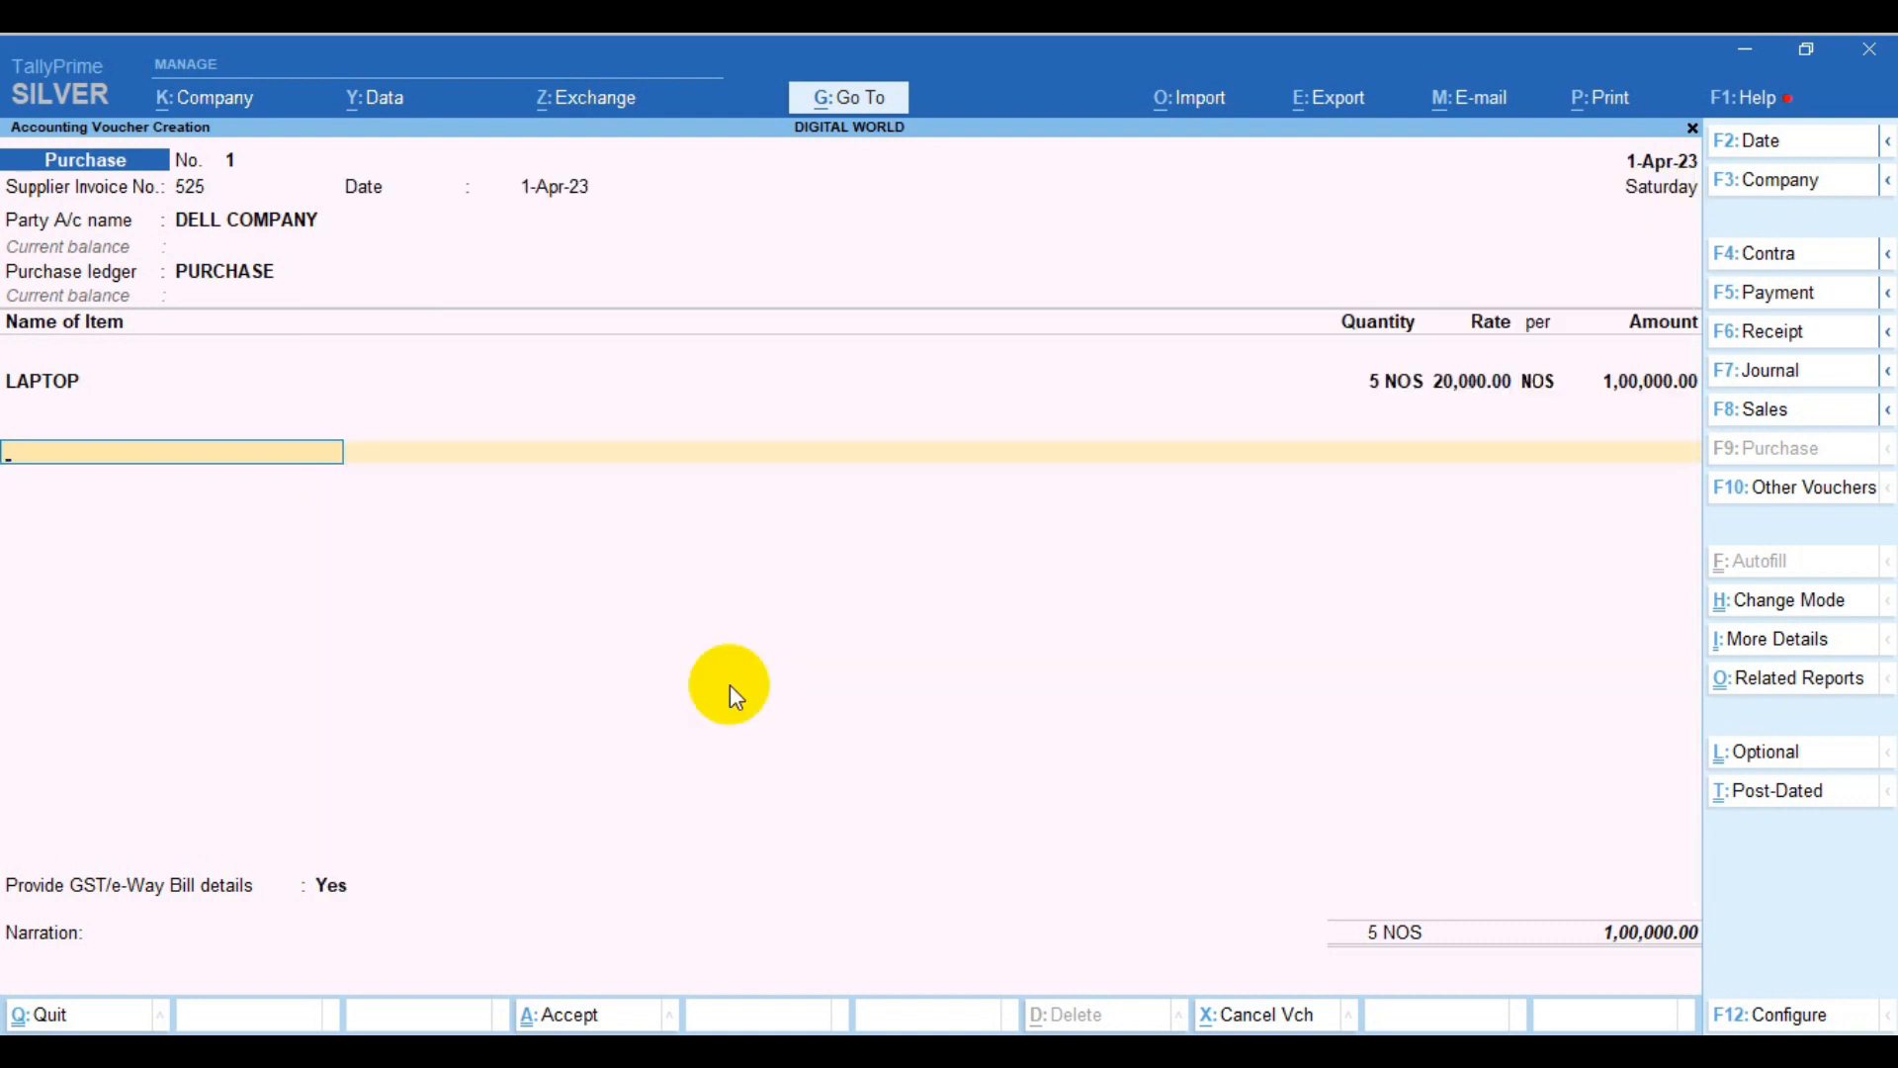
Create a new ledger named IGST from the purchase voucher and place it under Duties & Taxes
key(alt+c)
text(IGST)
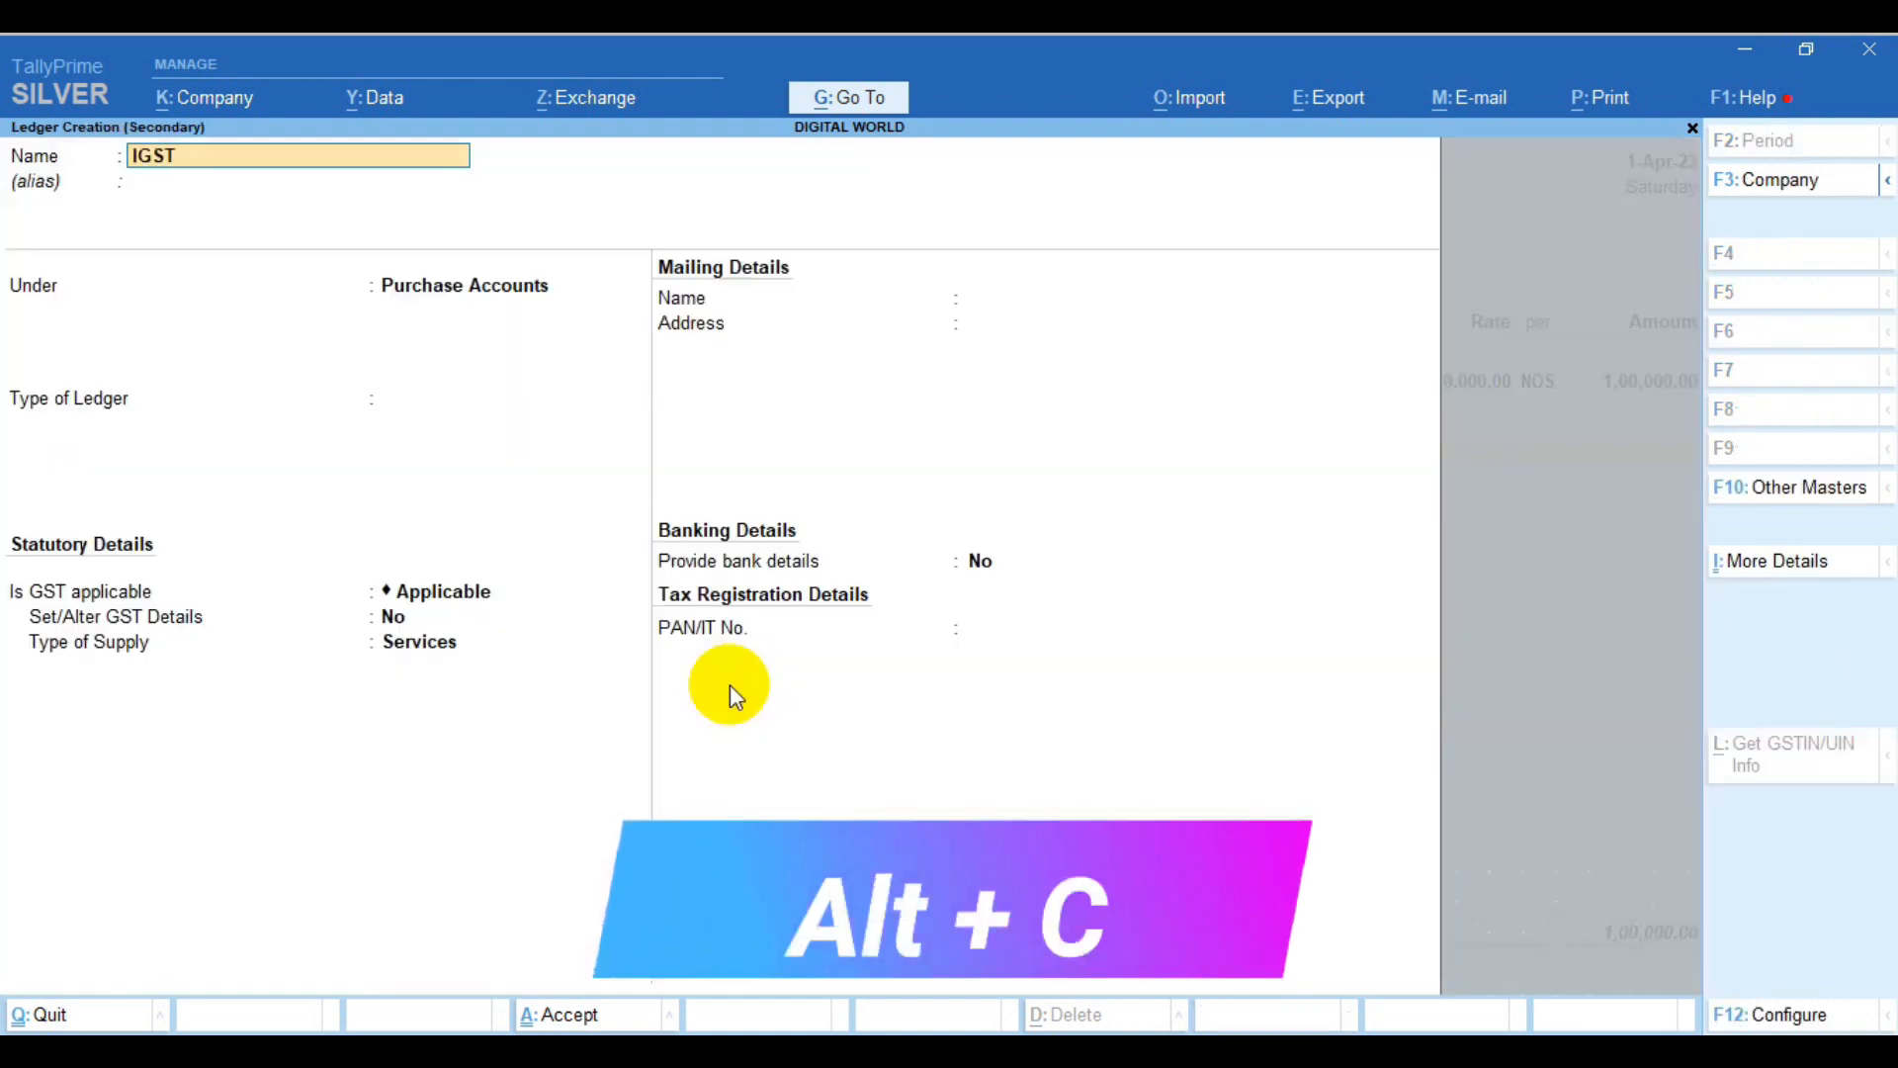
key(Return)
key(Return)
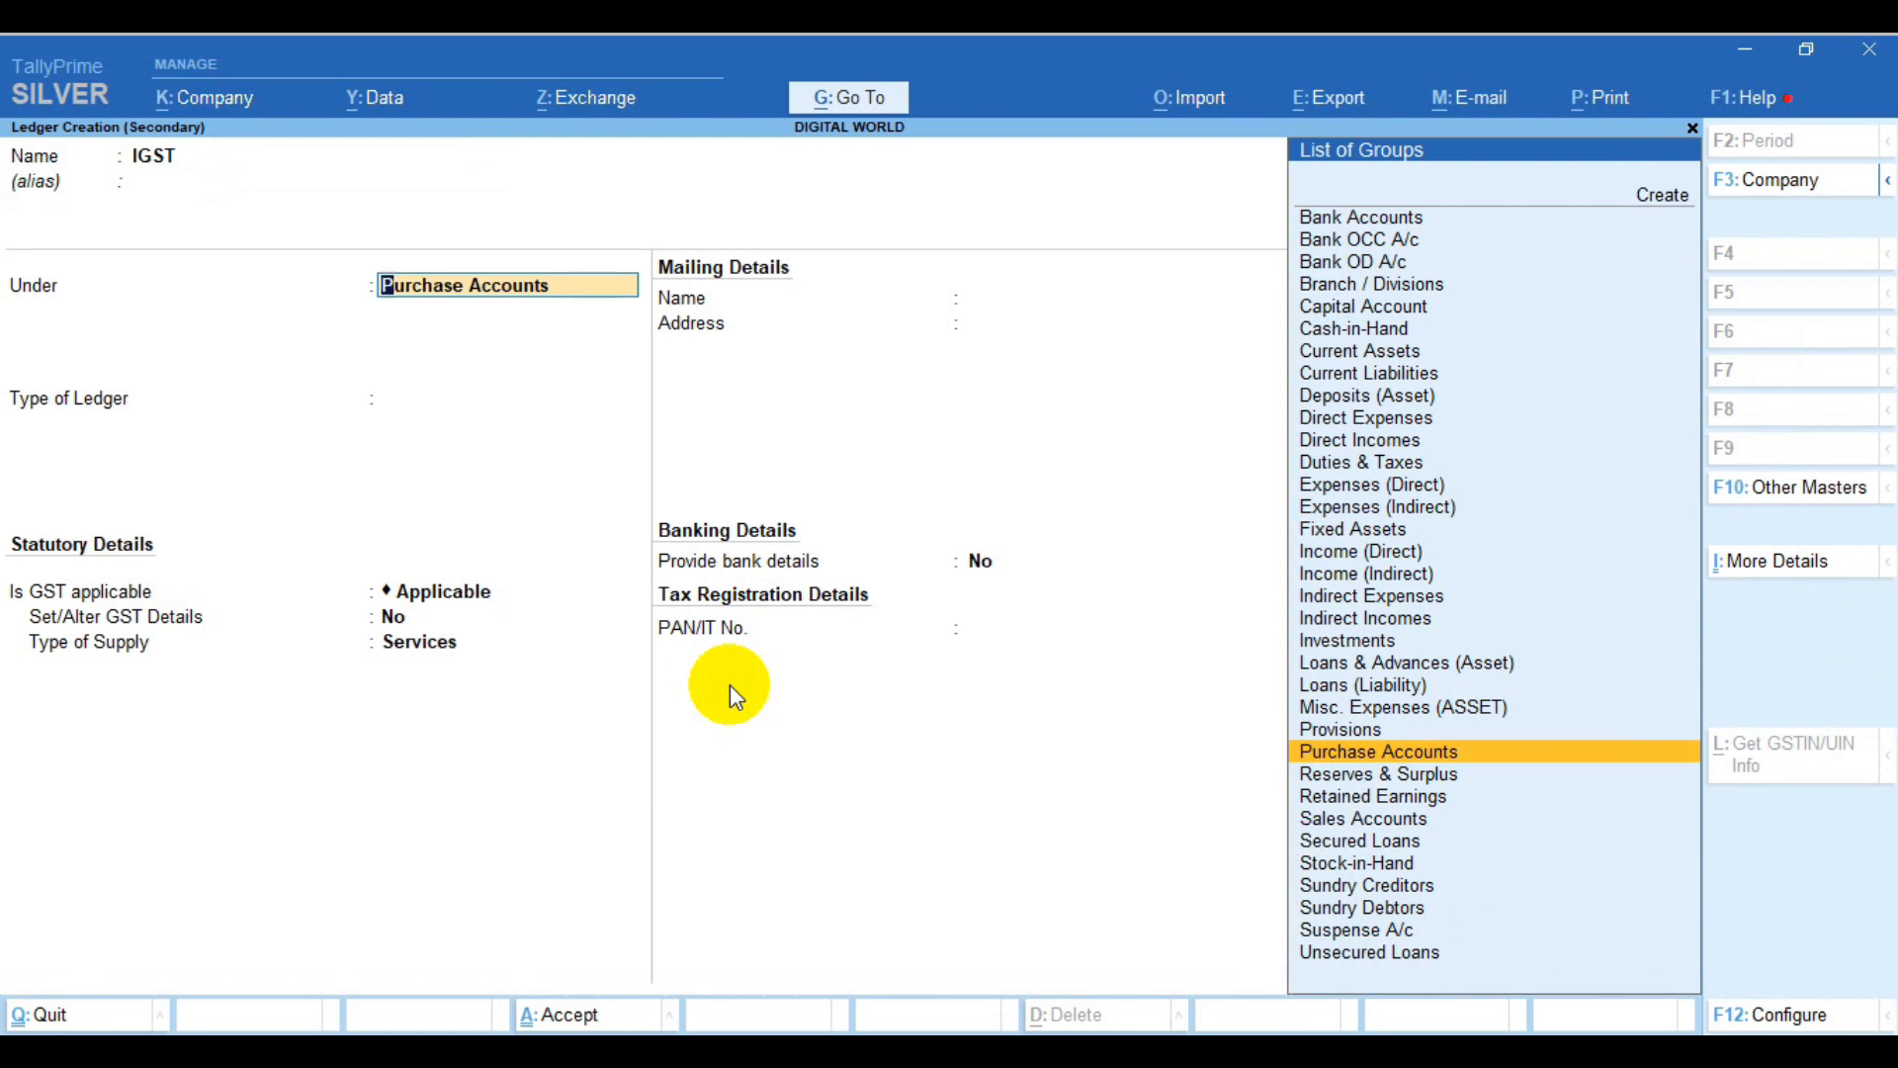
key(Up)
key(Up)
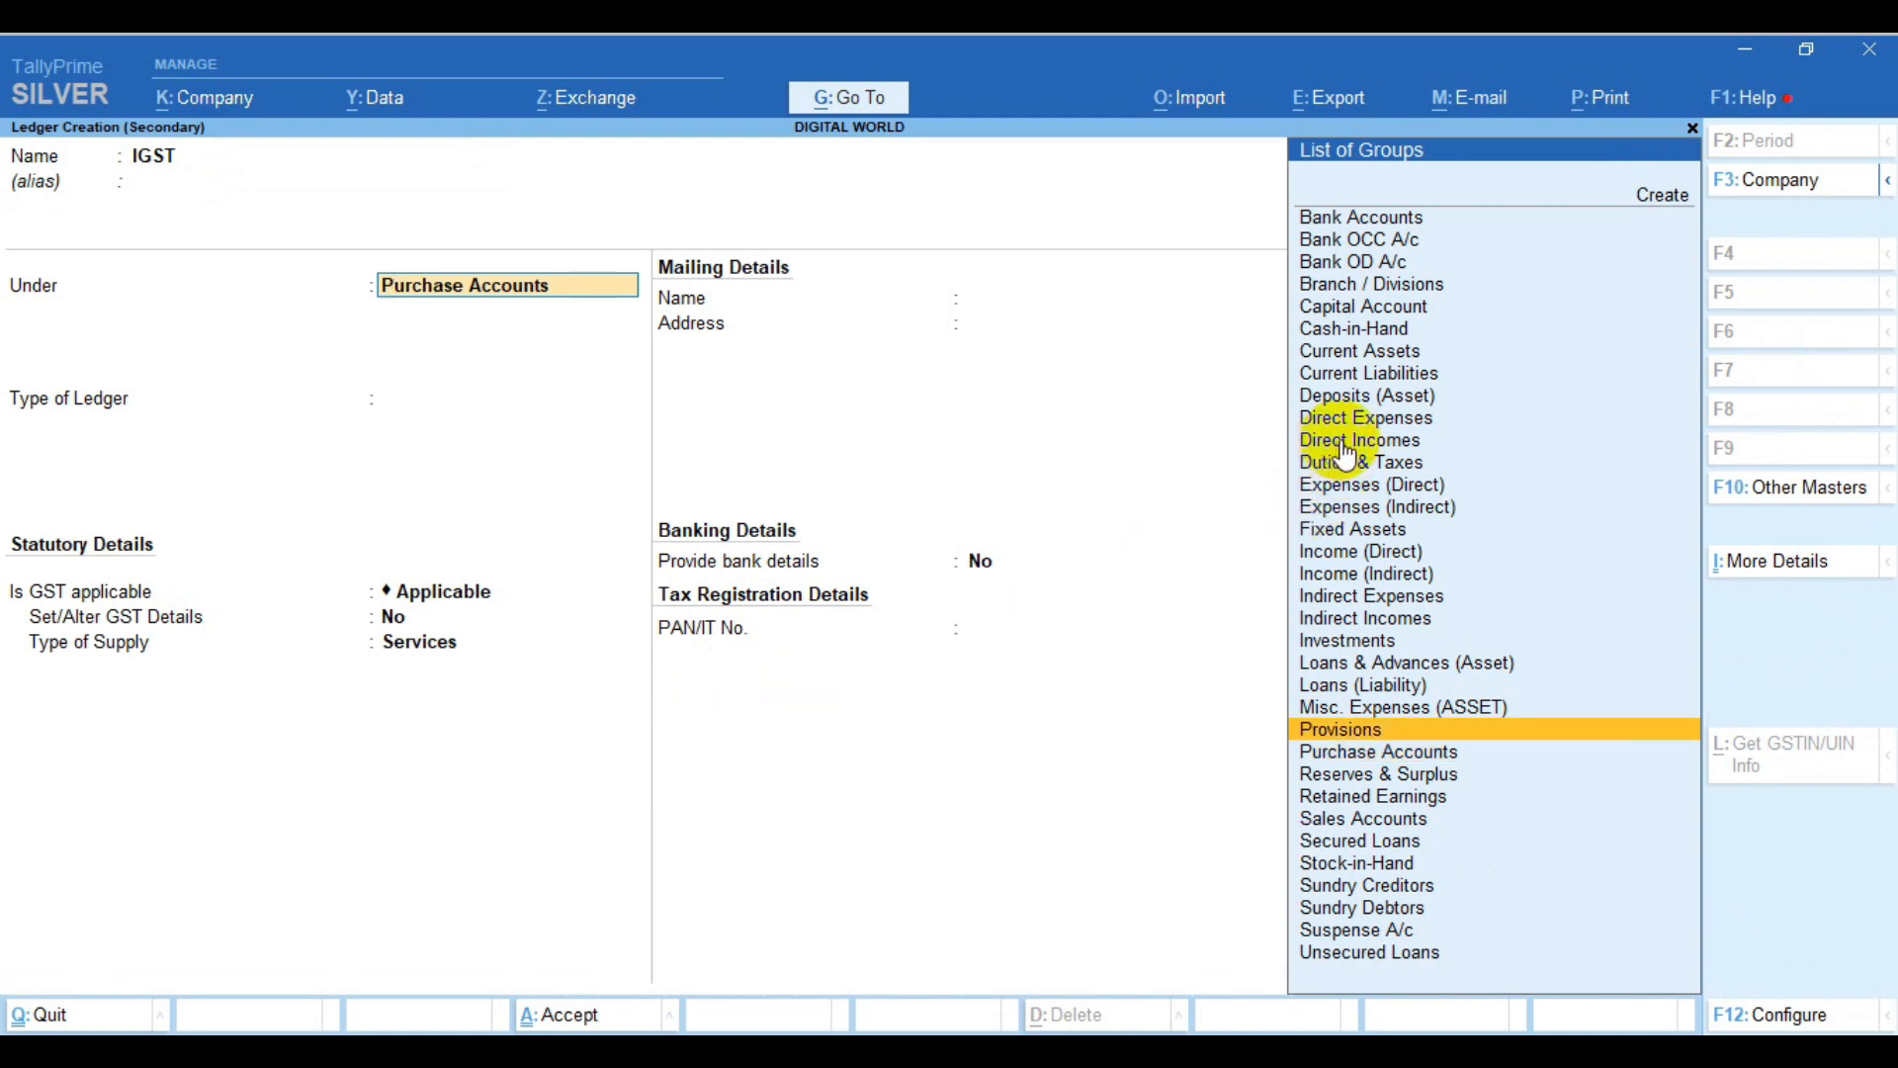
click(1440, 465)
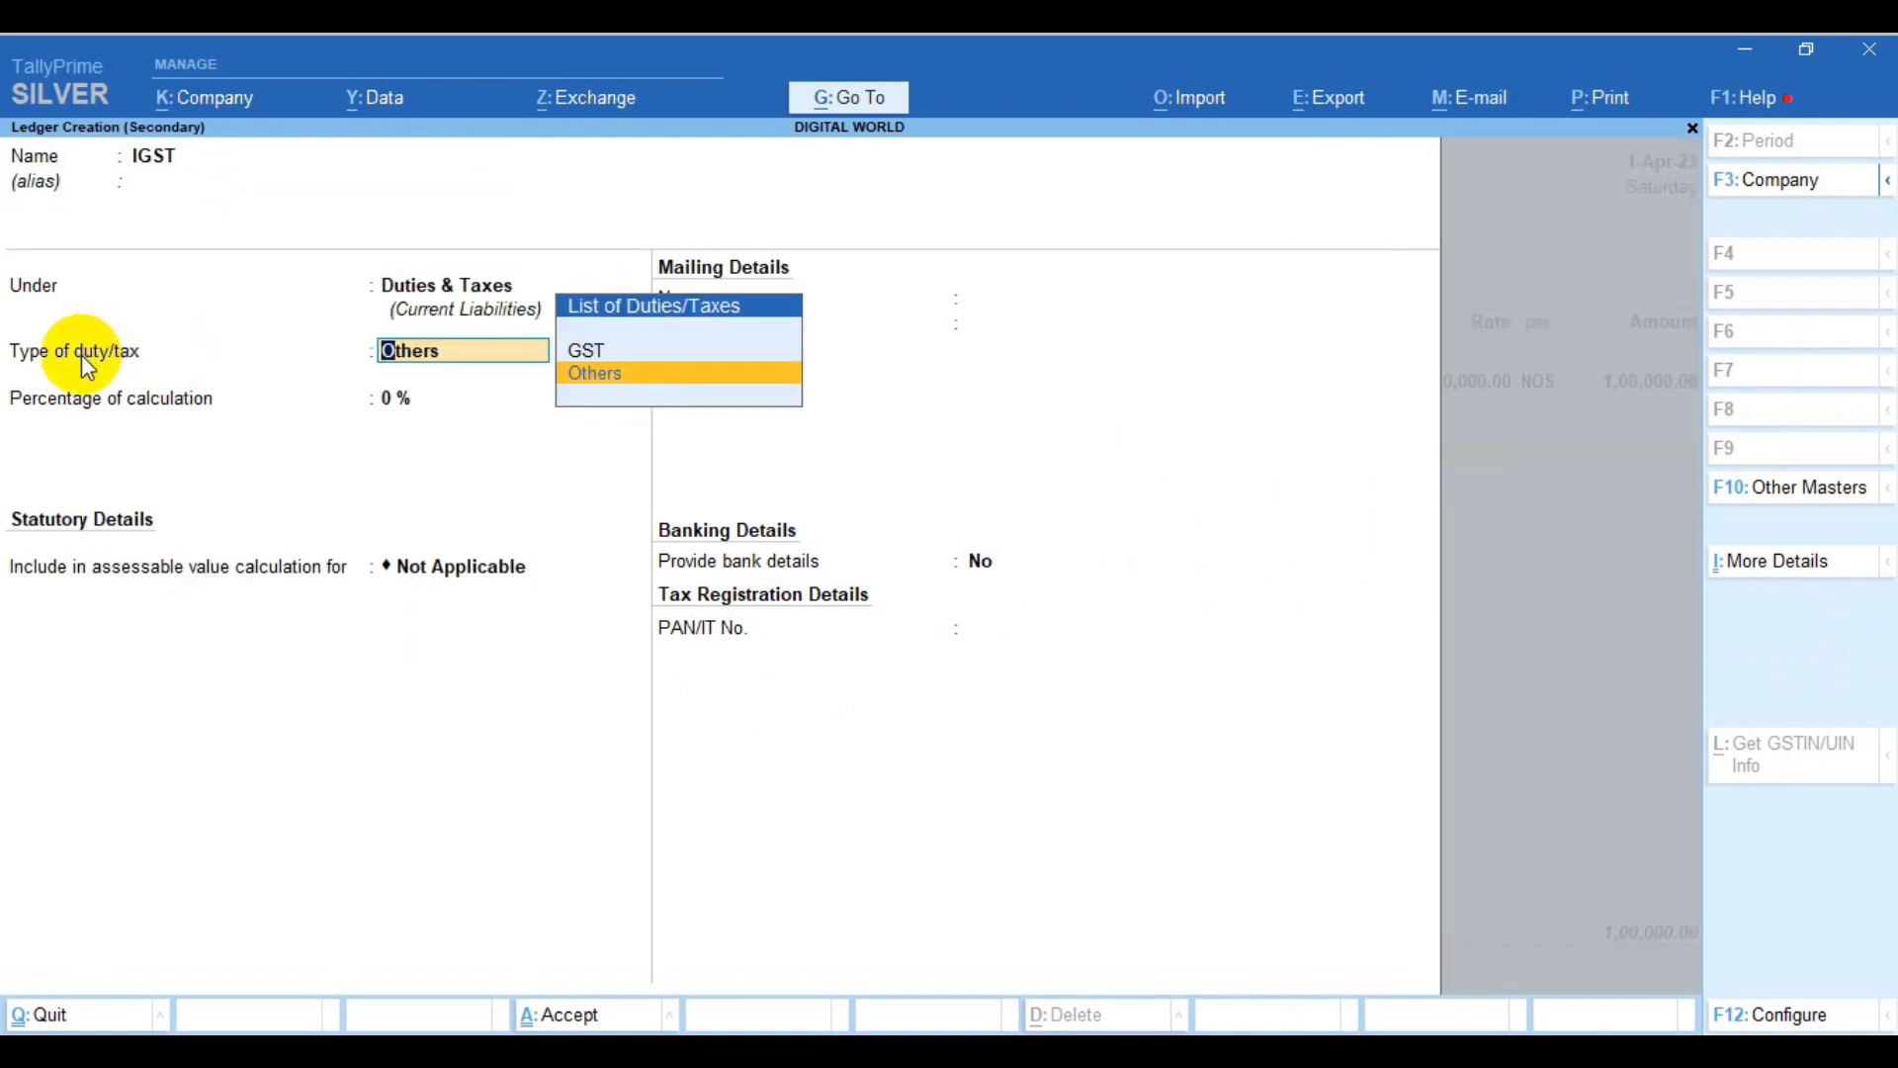
Set the IGST ledger's duty type to GST and tax type to Integrated Tax, keep 0% and rounding Not Applicable, and save it
click(665, 352)
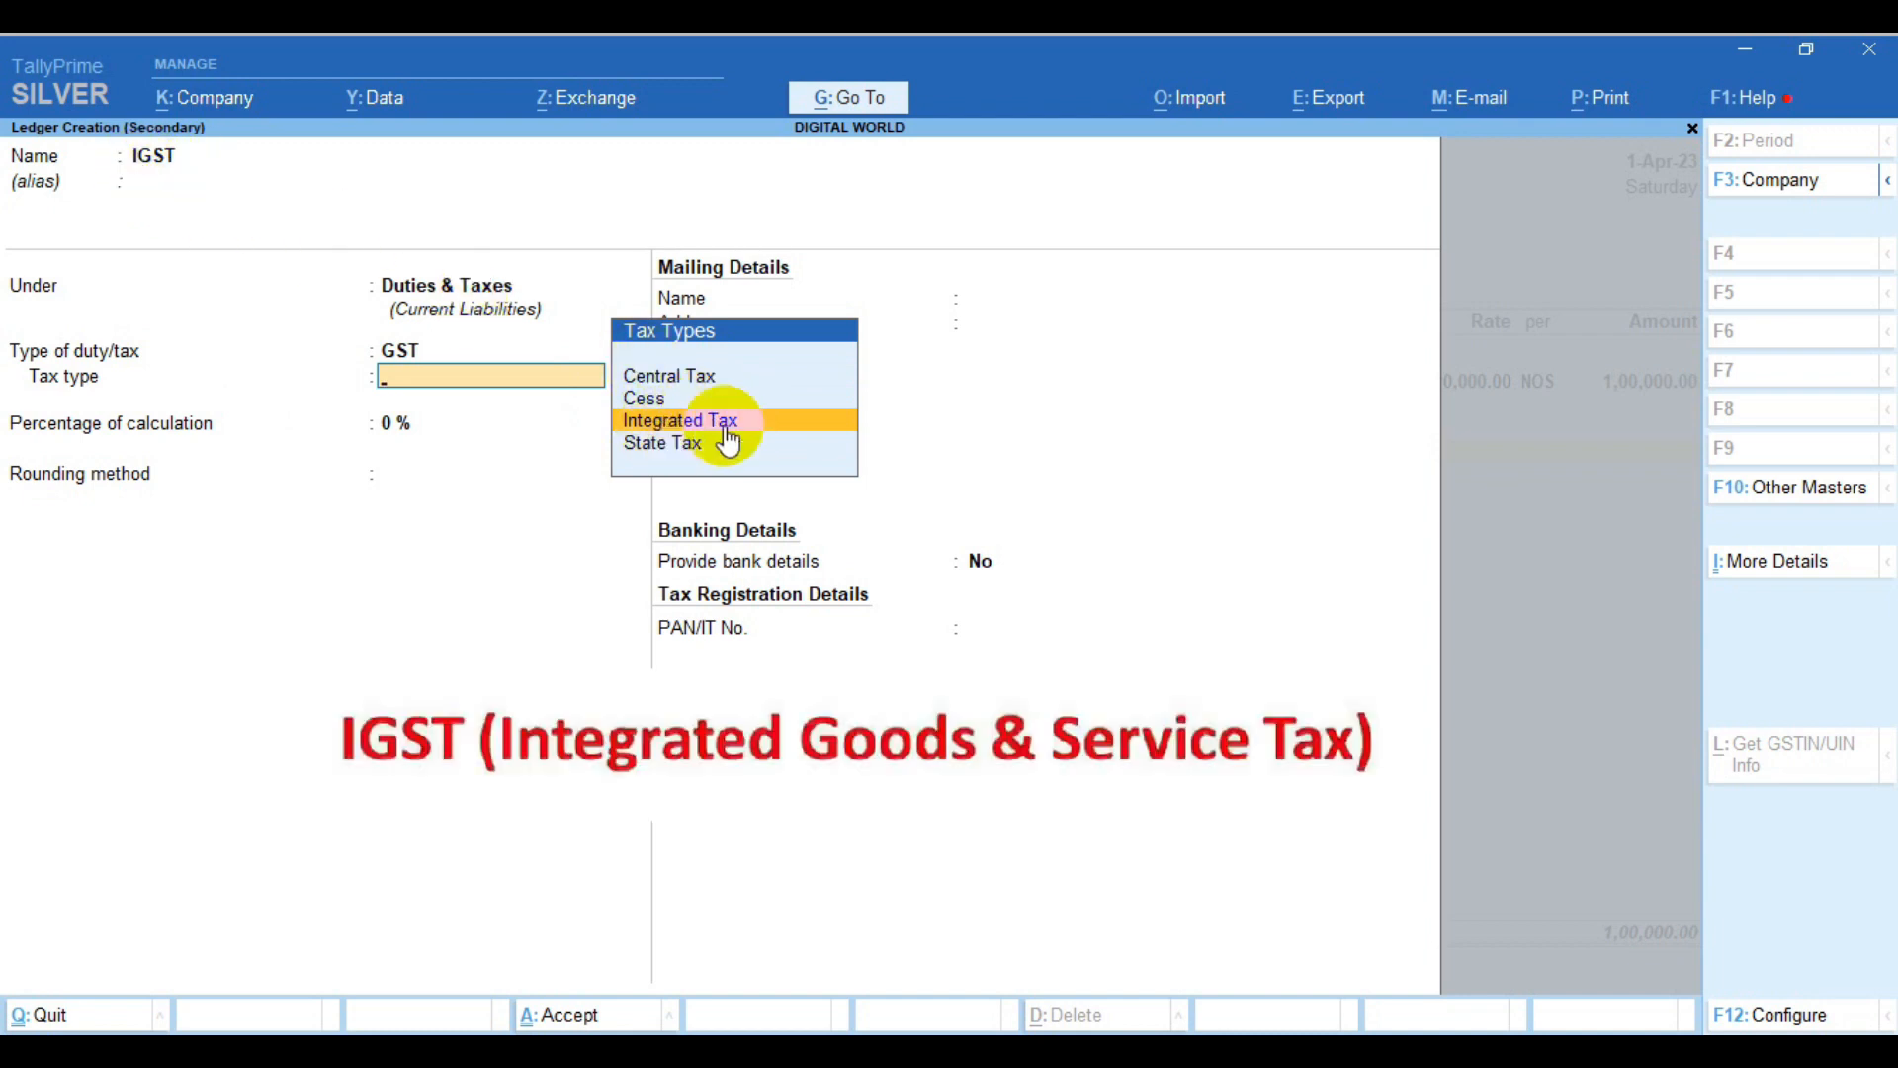
click(696, 423)
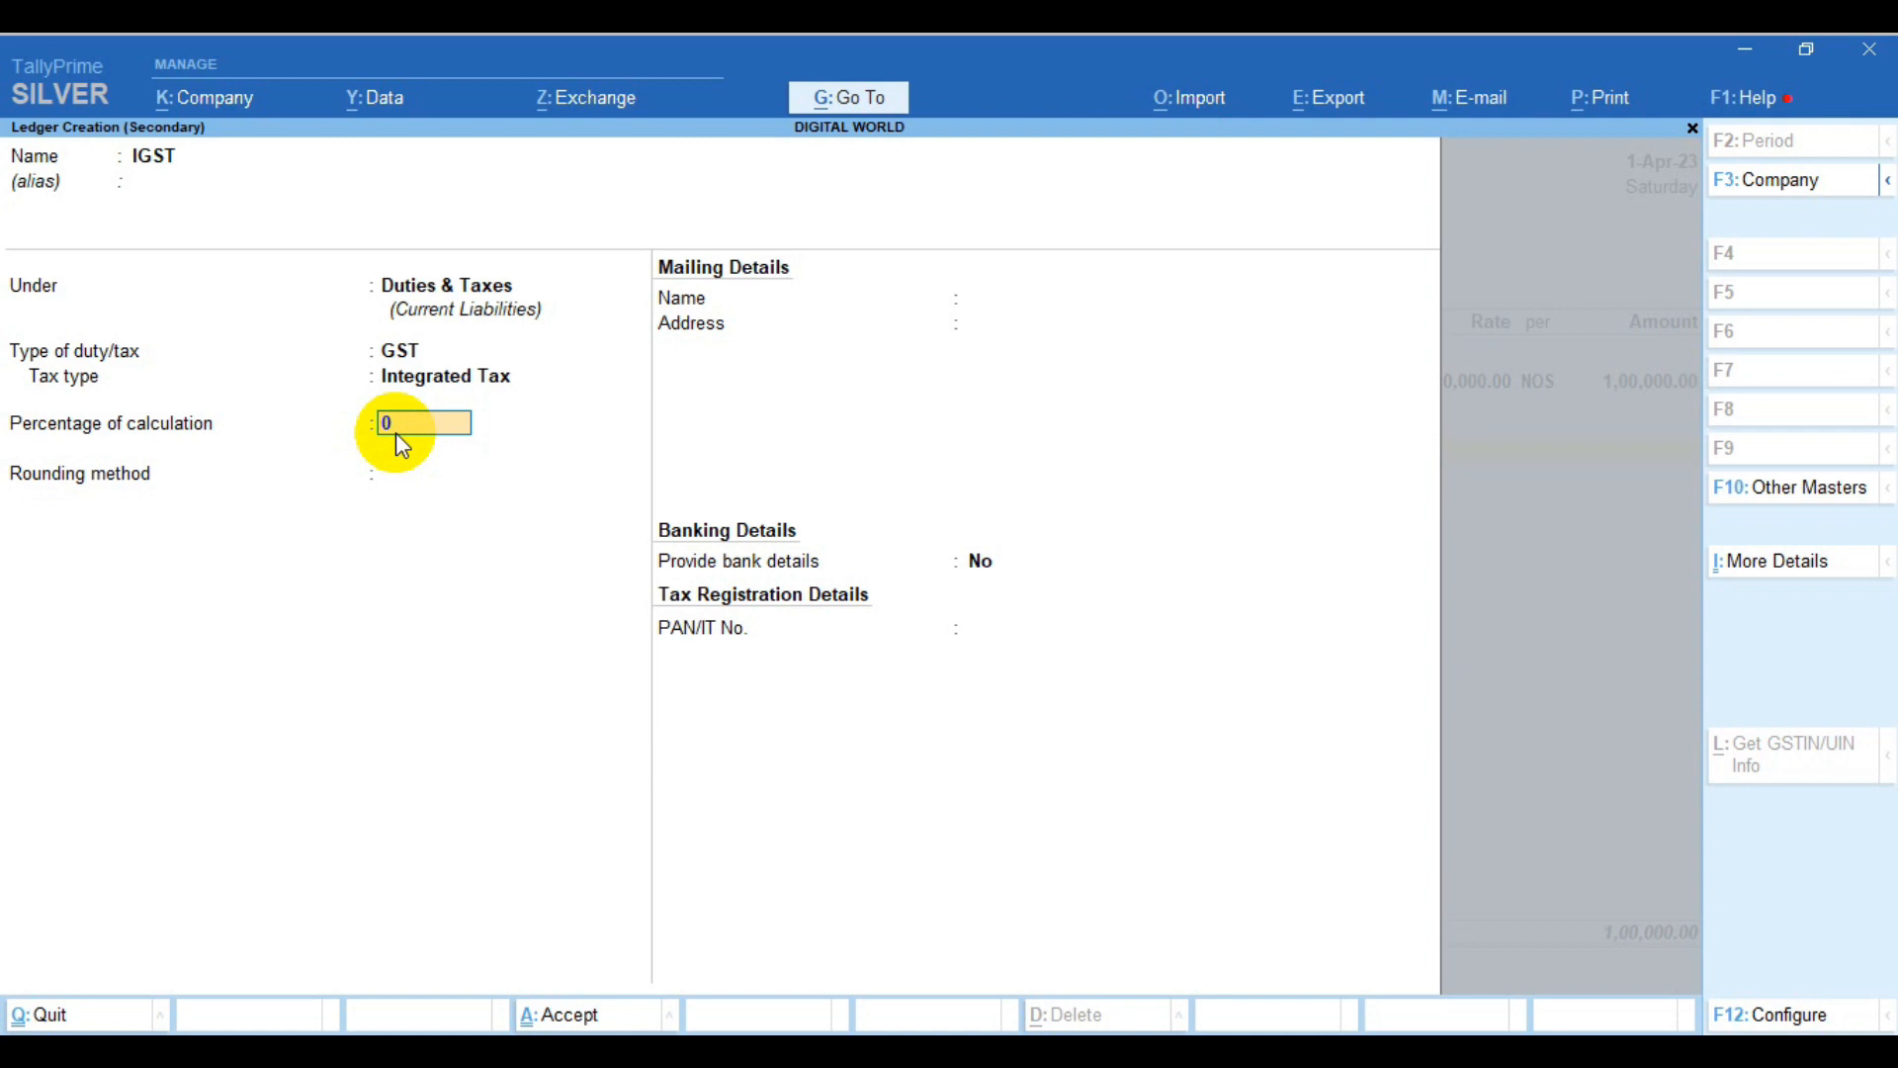
key(Return)
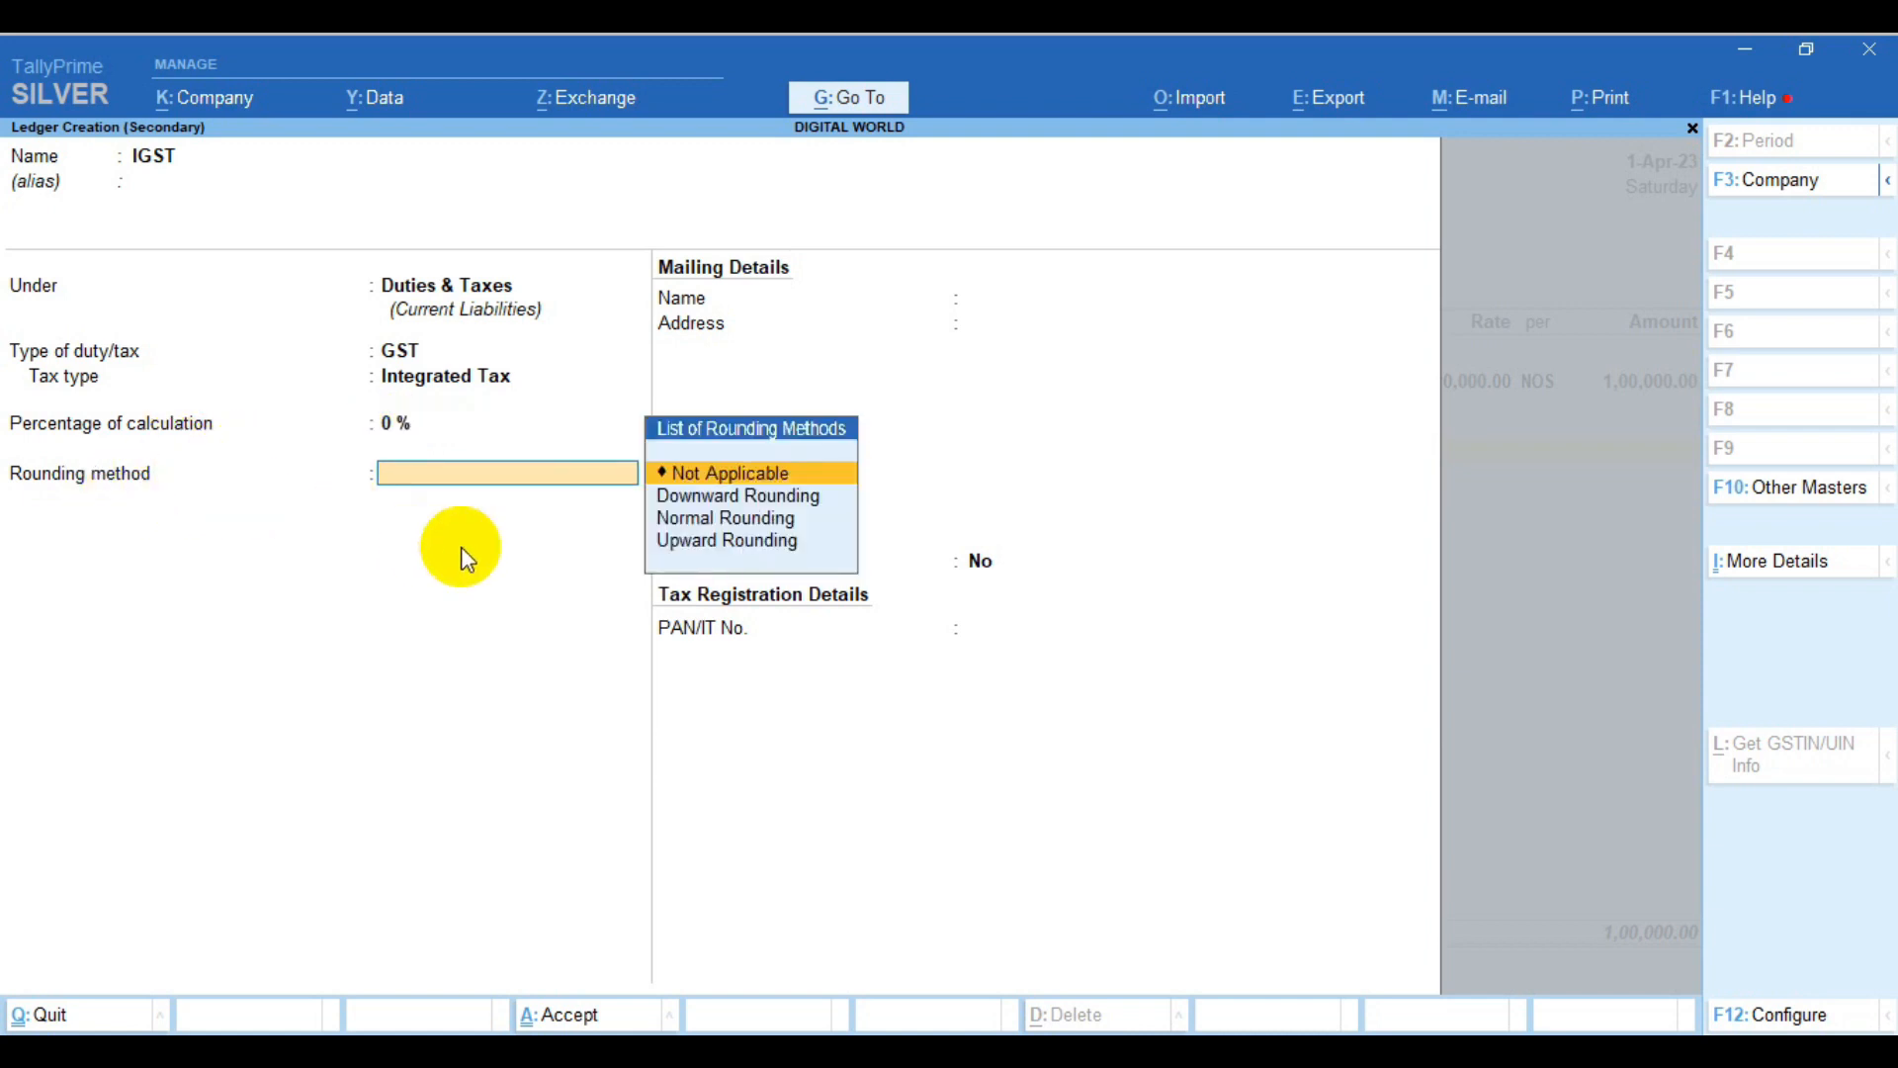
key(Return)
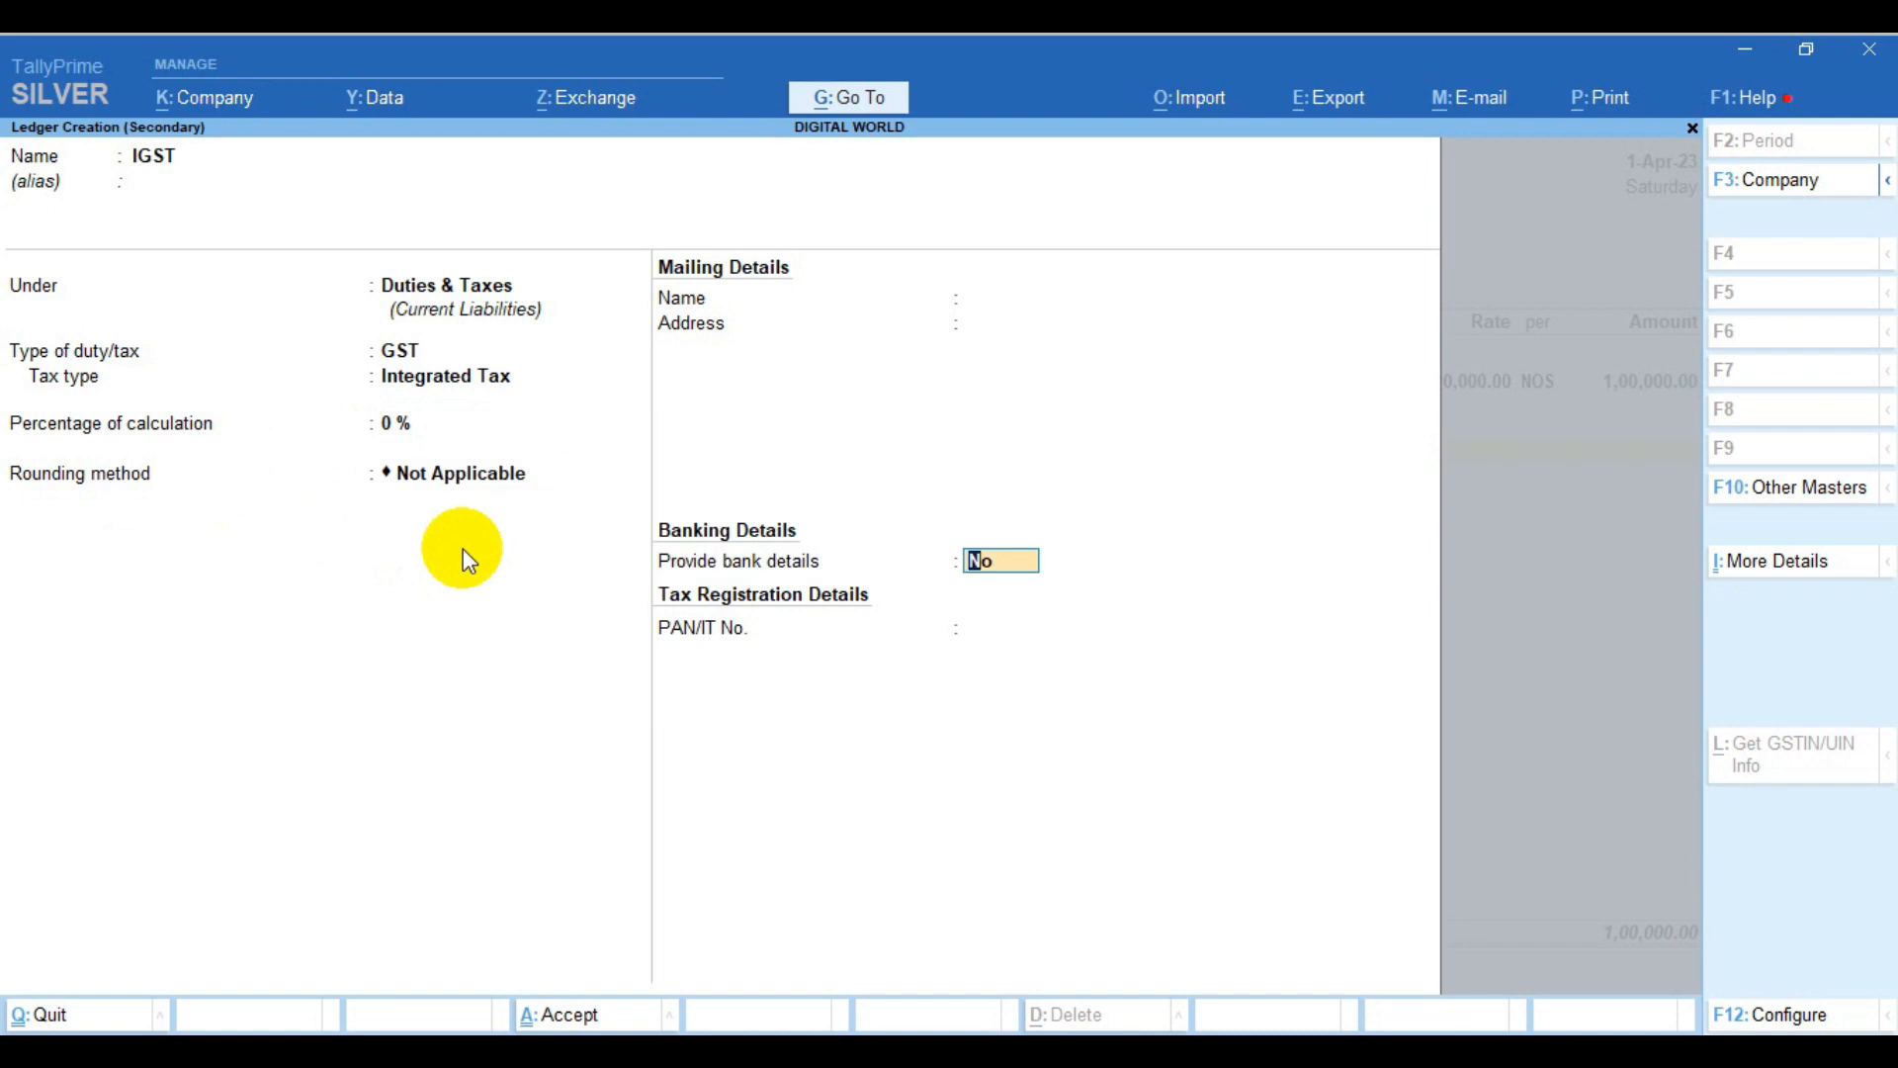
key(Return)
key(Return)
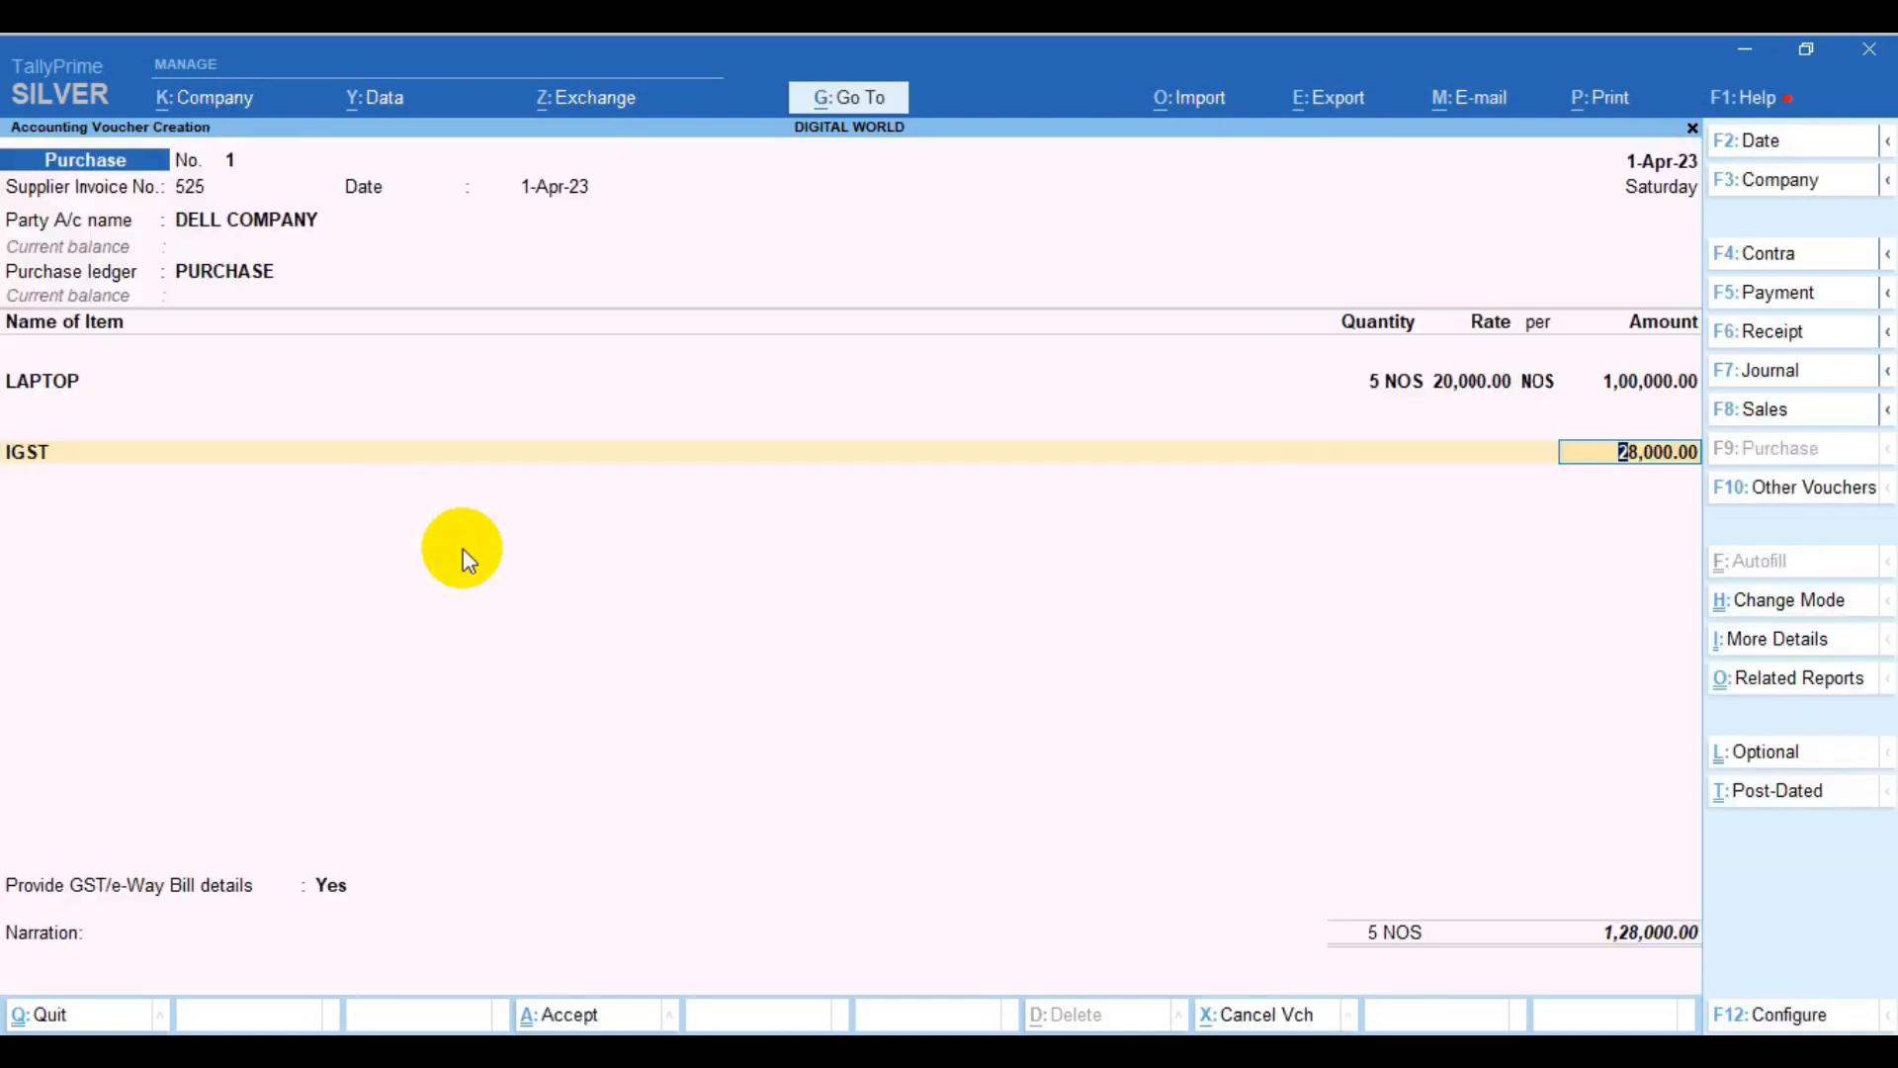
key(ctrl)
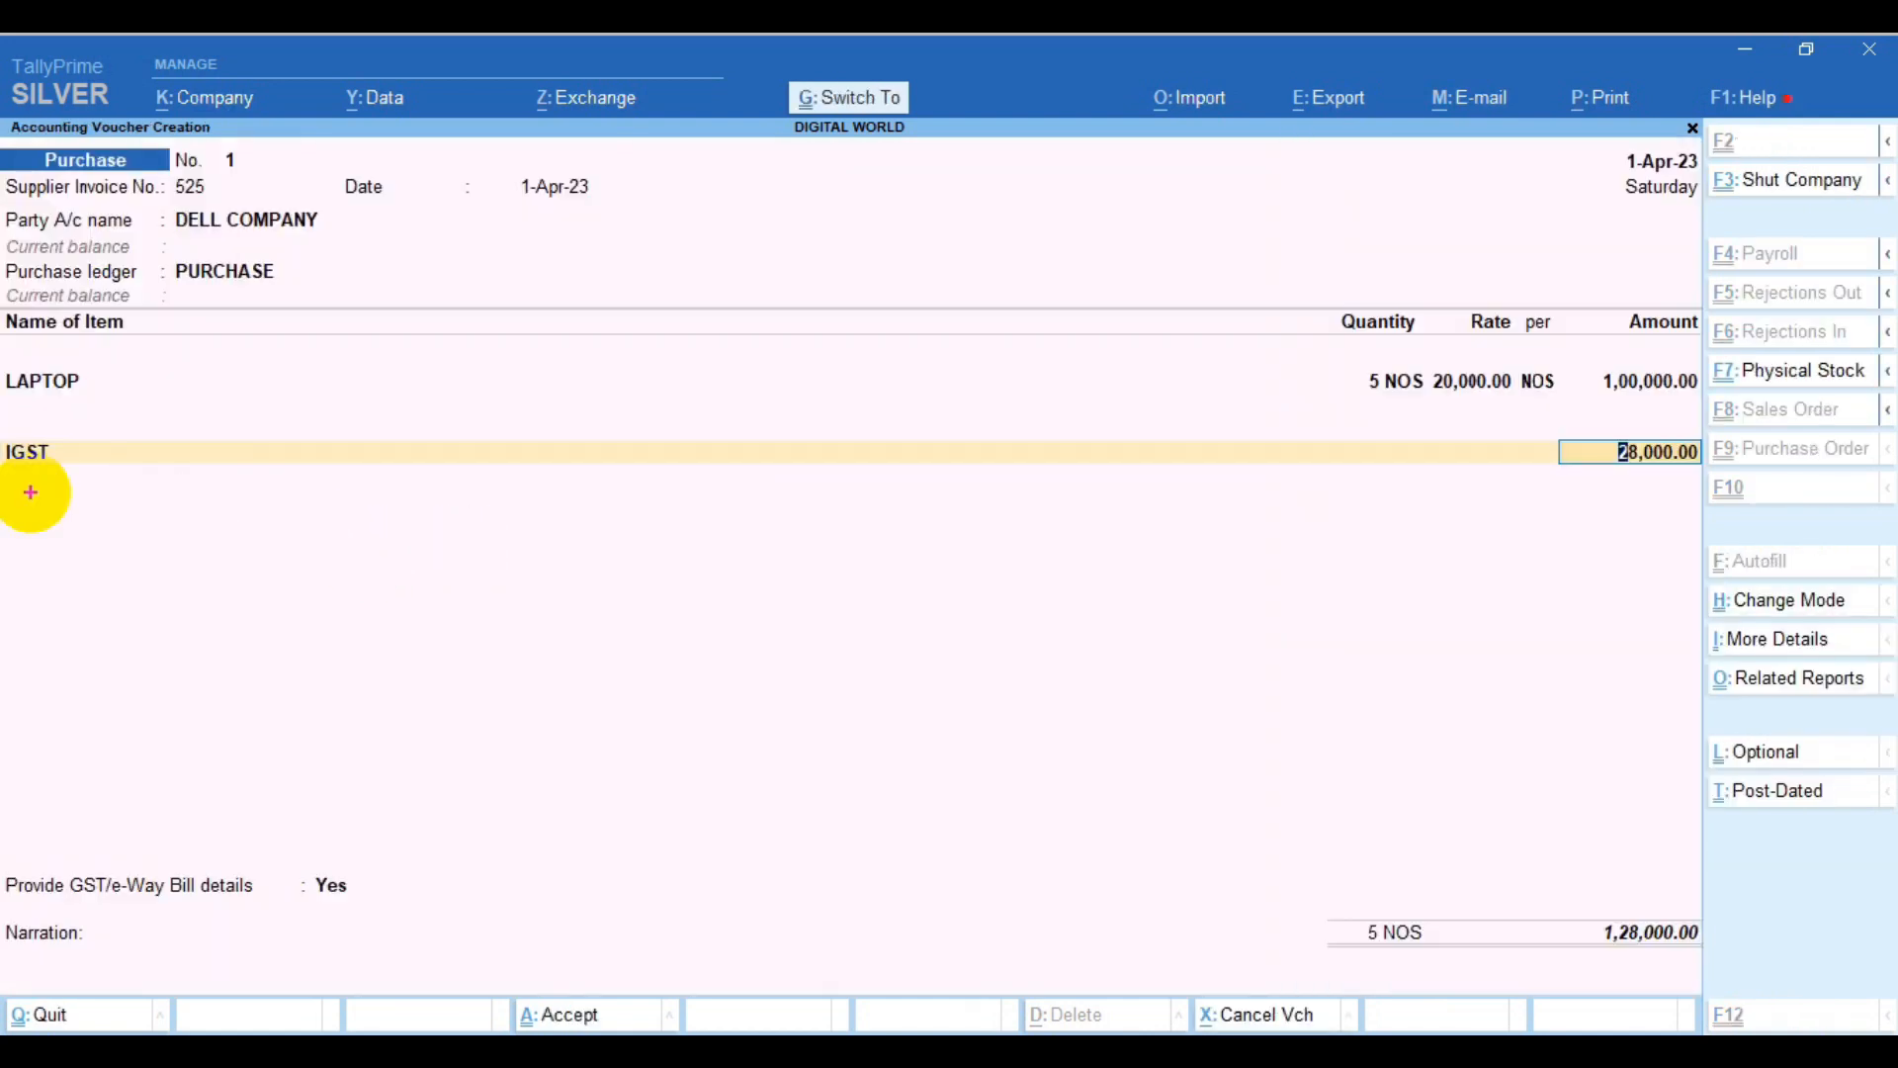
mouse_move(3, 435)
mouse_down()
mouse_move(270, 492)
mouse_move(1708, 473)
mouse_up()
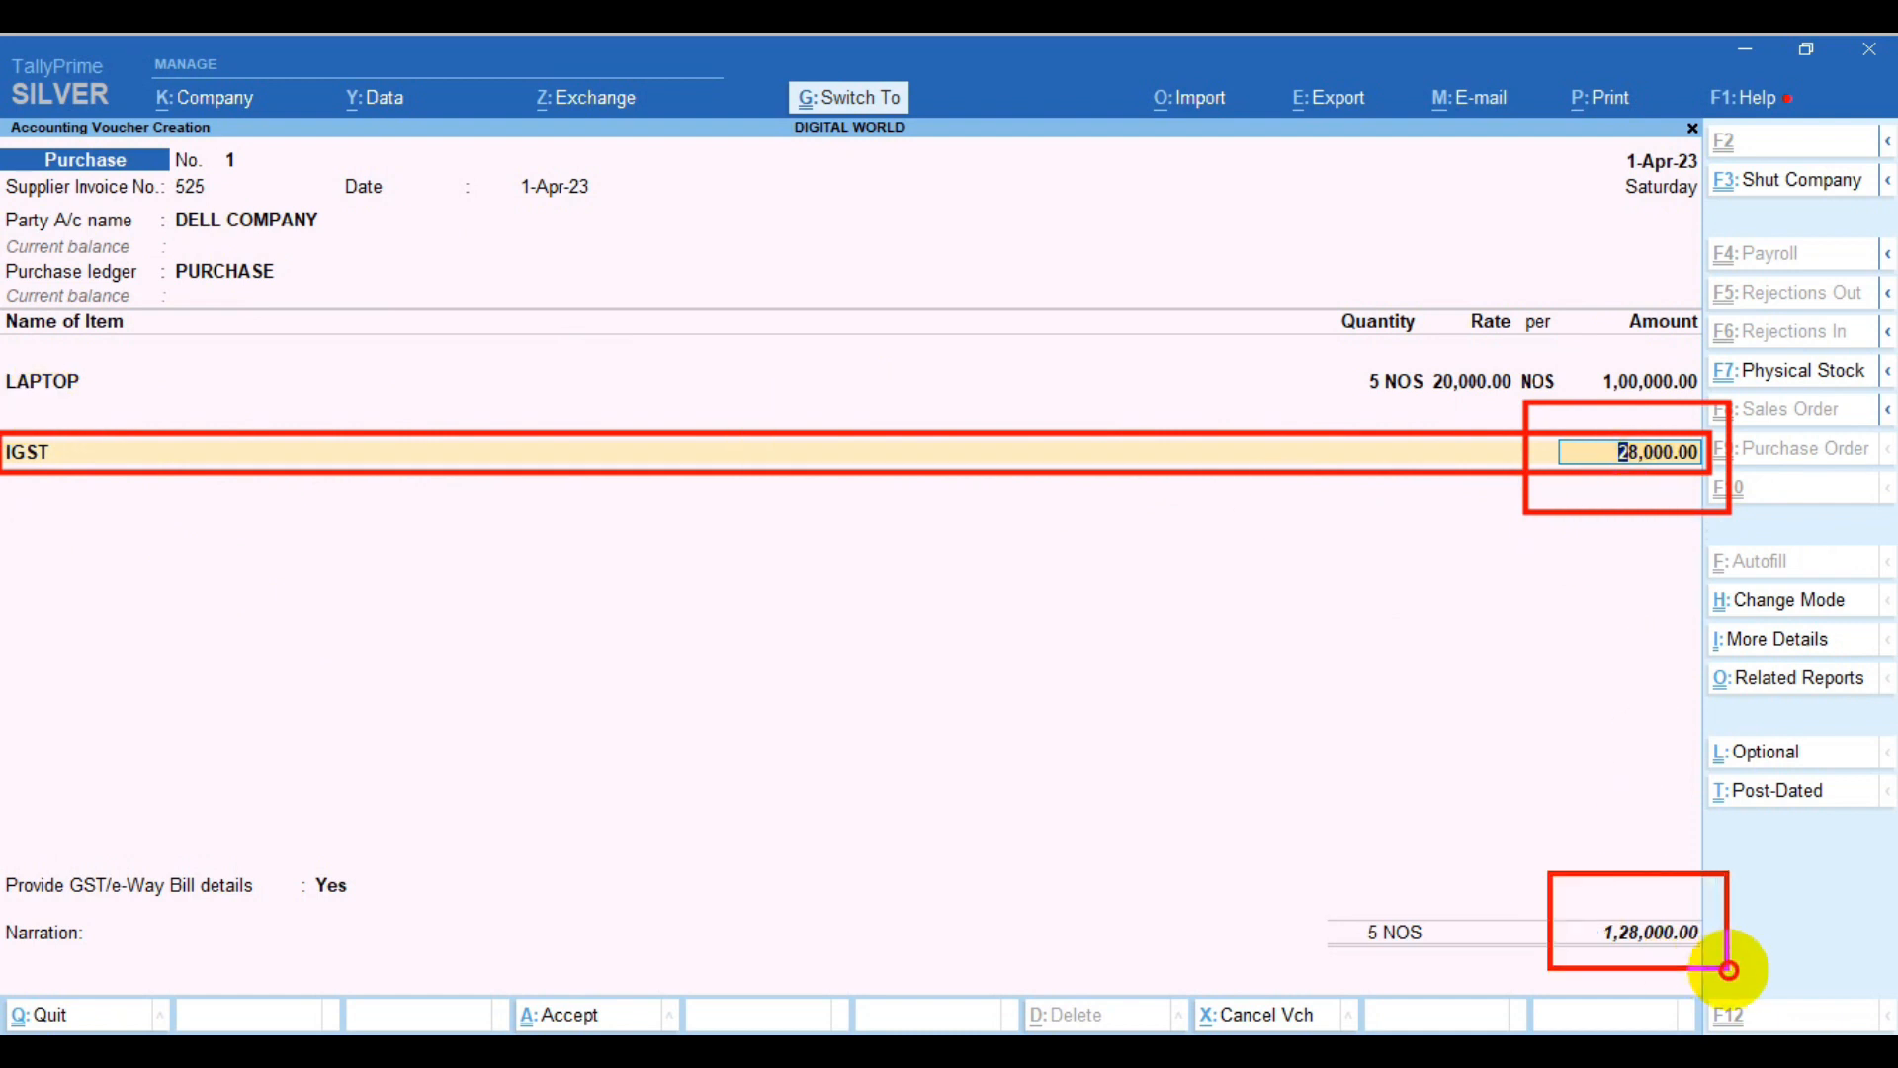
Accept the calculated IGST amount, leave the e-Way Bill details blank and save the purchase voucher
key(Return)
key(Return)
key(Return)
key(Return)
key(Return)
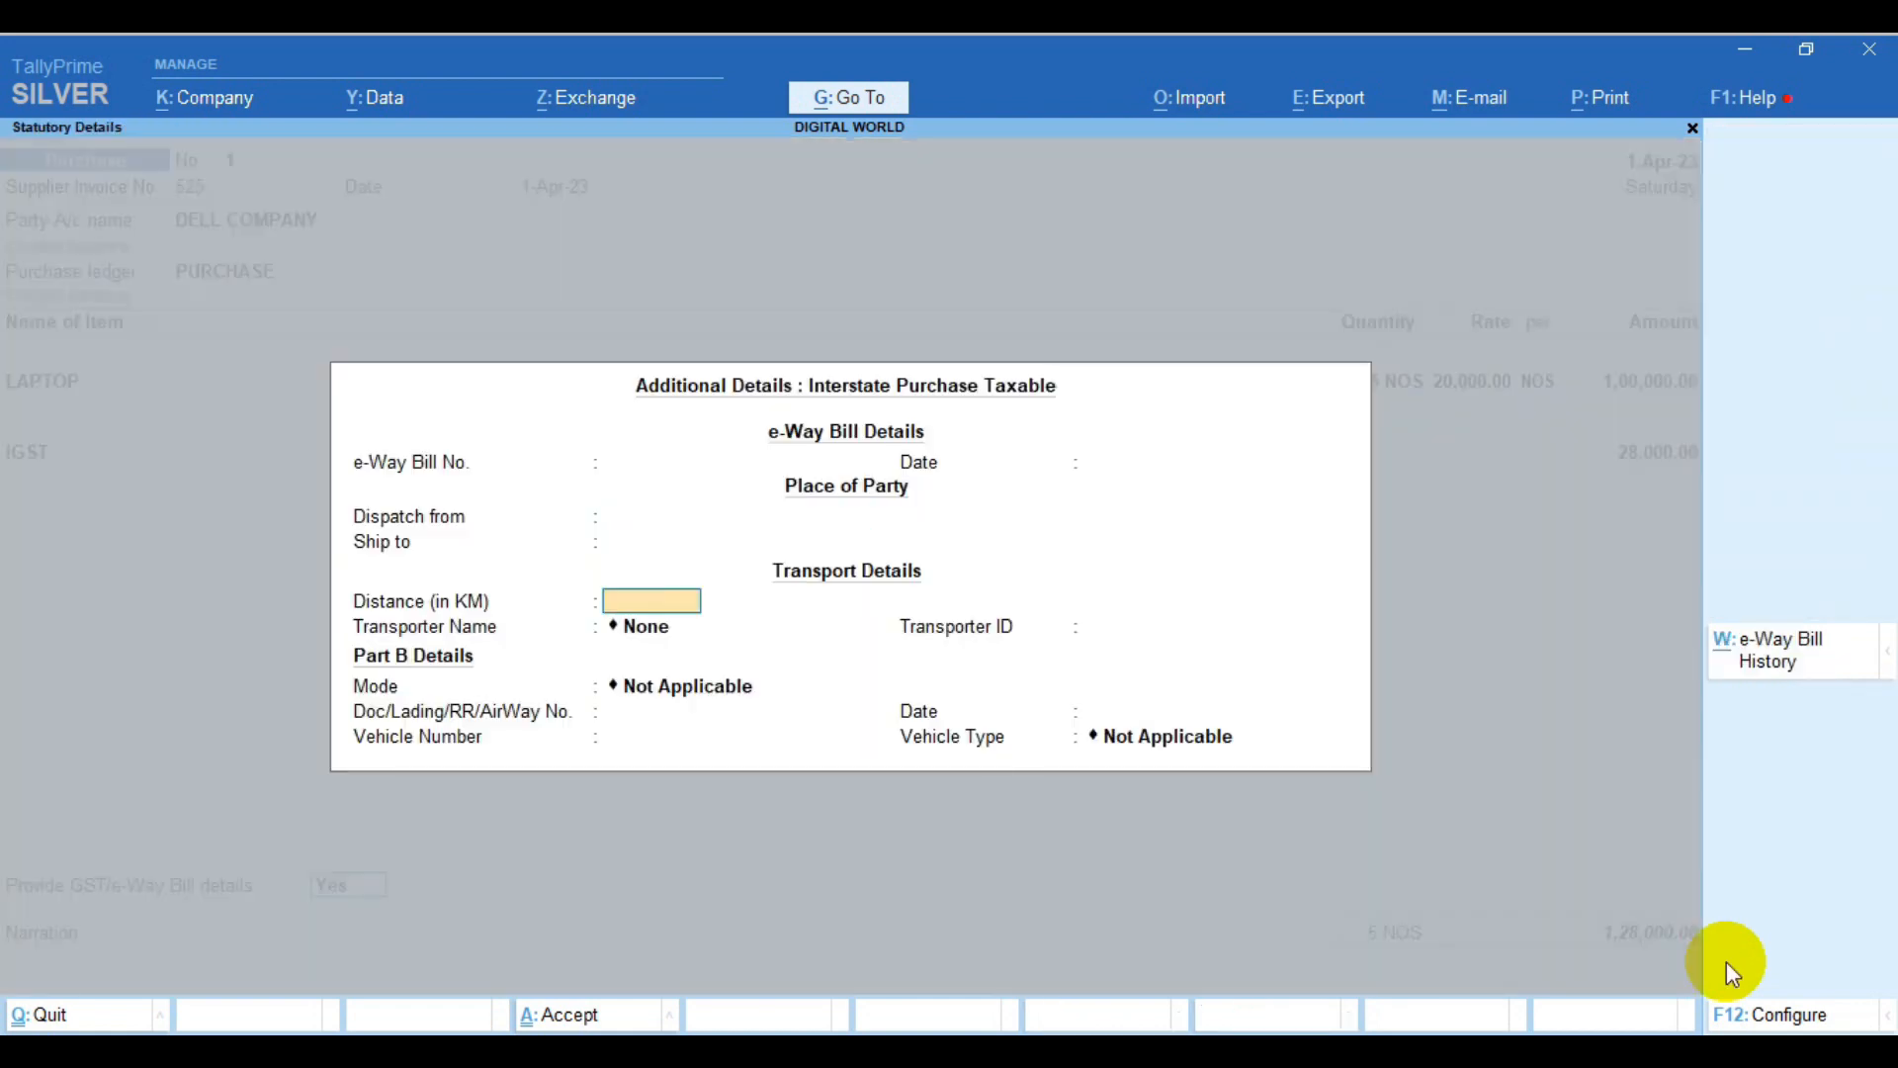
key(ctrl+a)
key(Return)
key(Return)
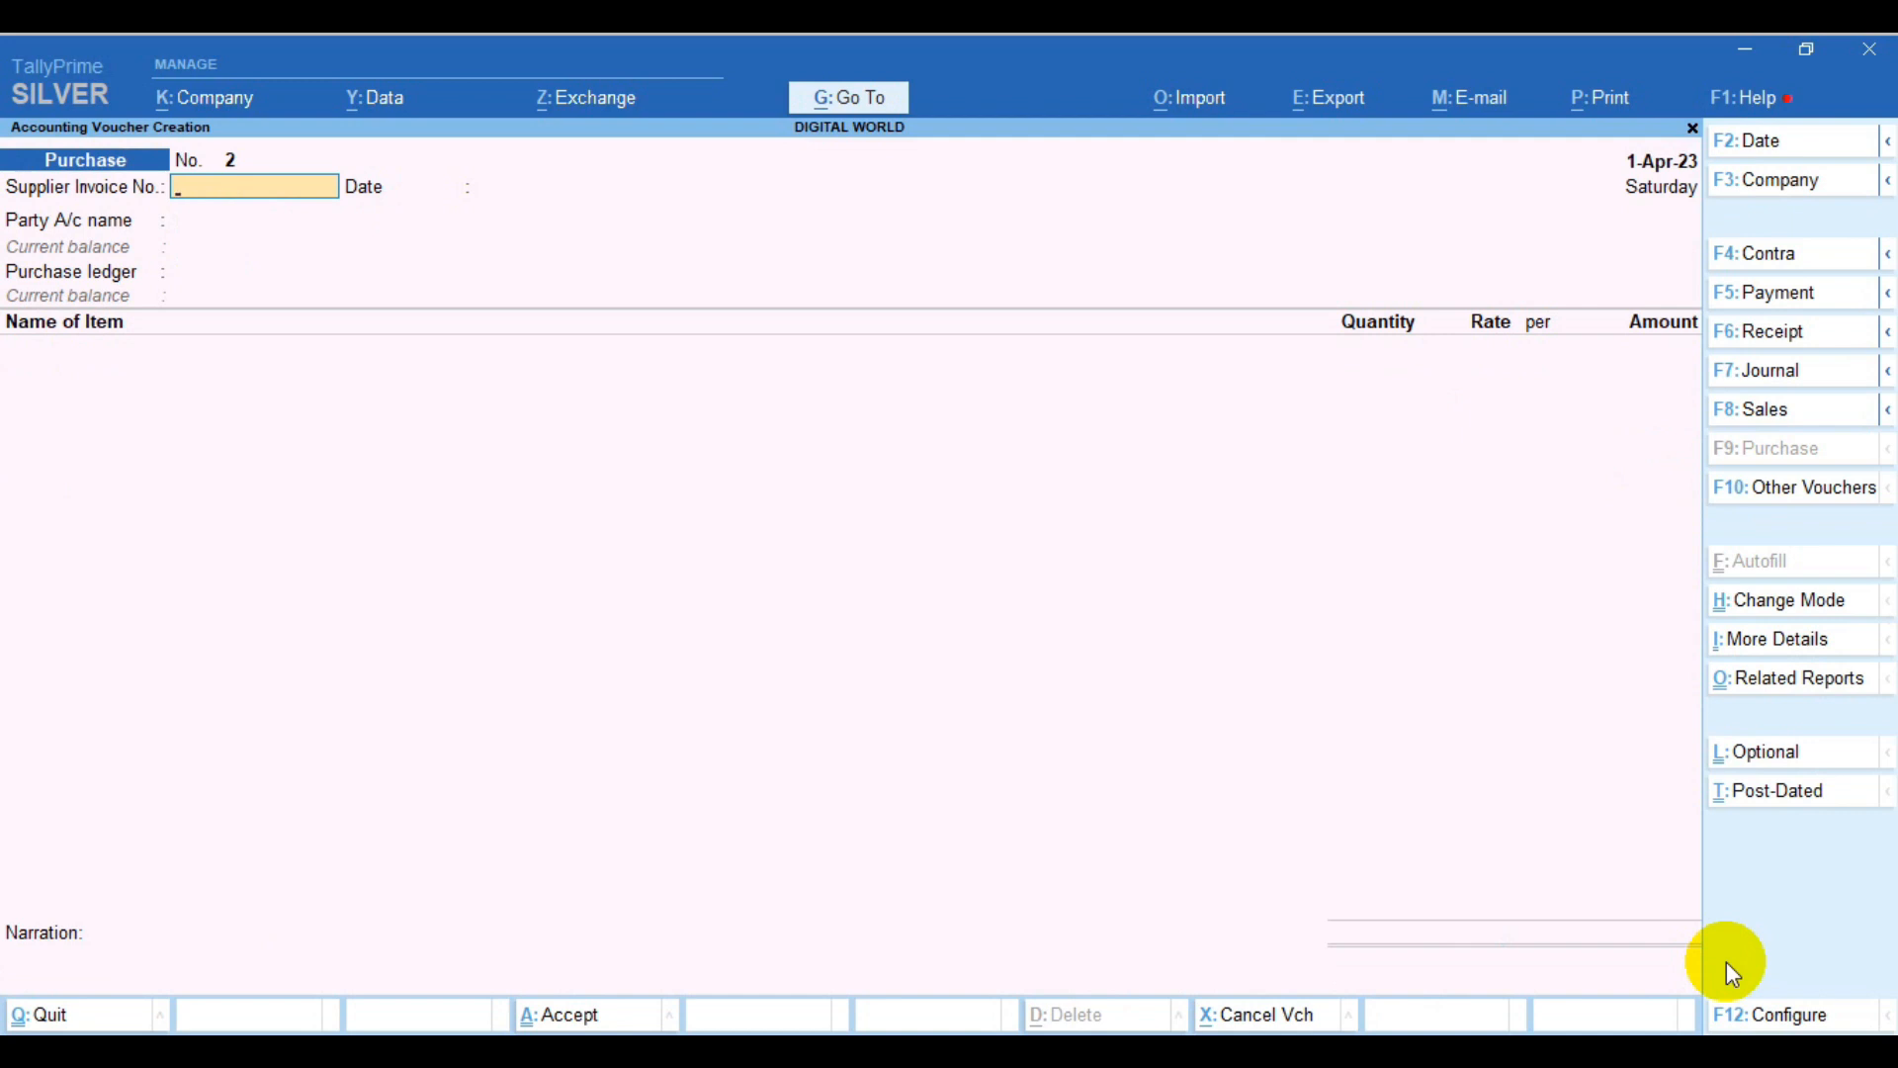
Start a sales voucher with Cash as the party account and leave the dispatch details blank
click(1775, 425)
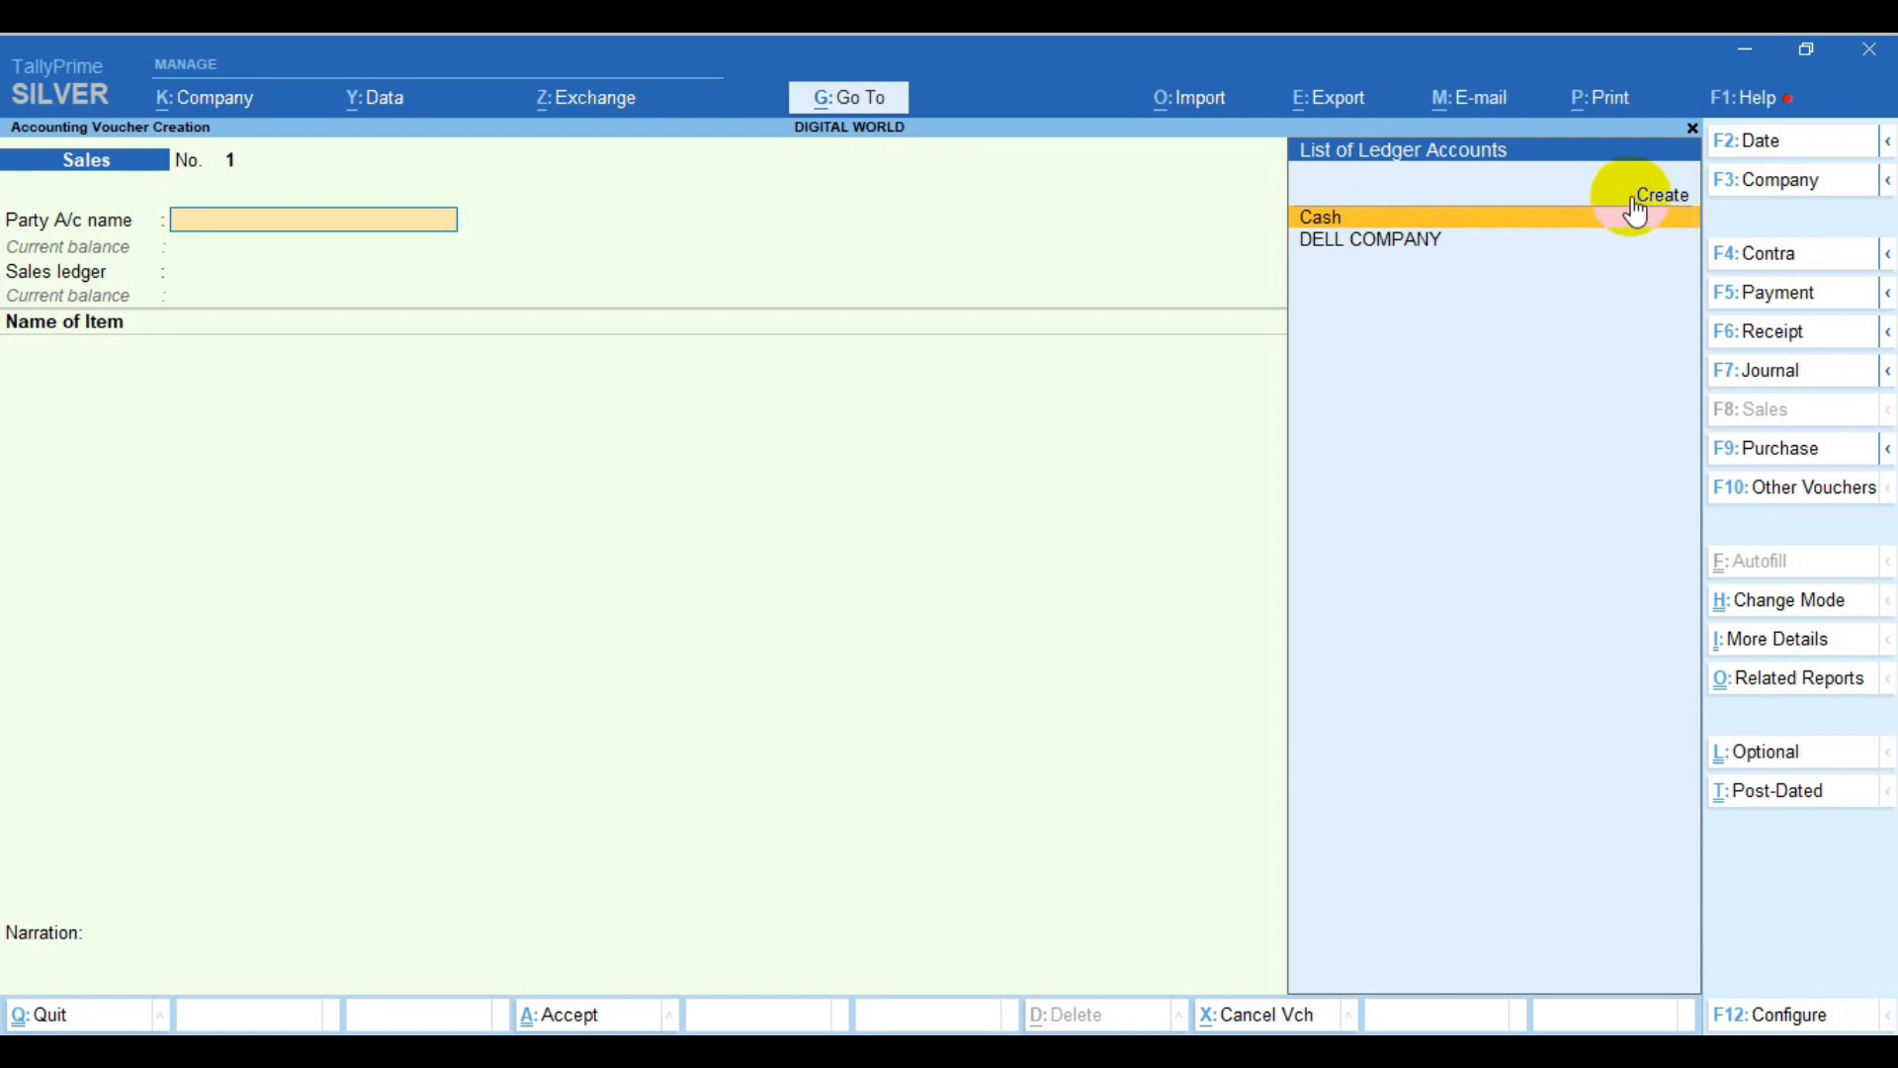
click(1567, 229)
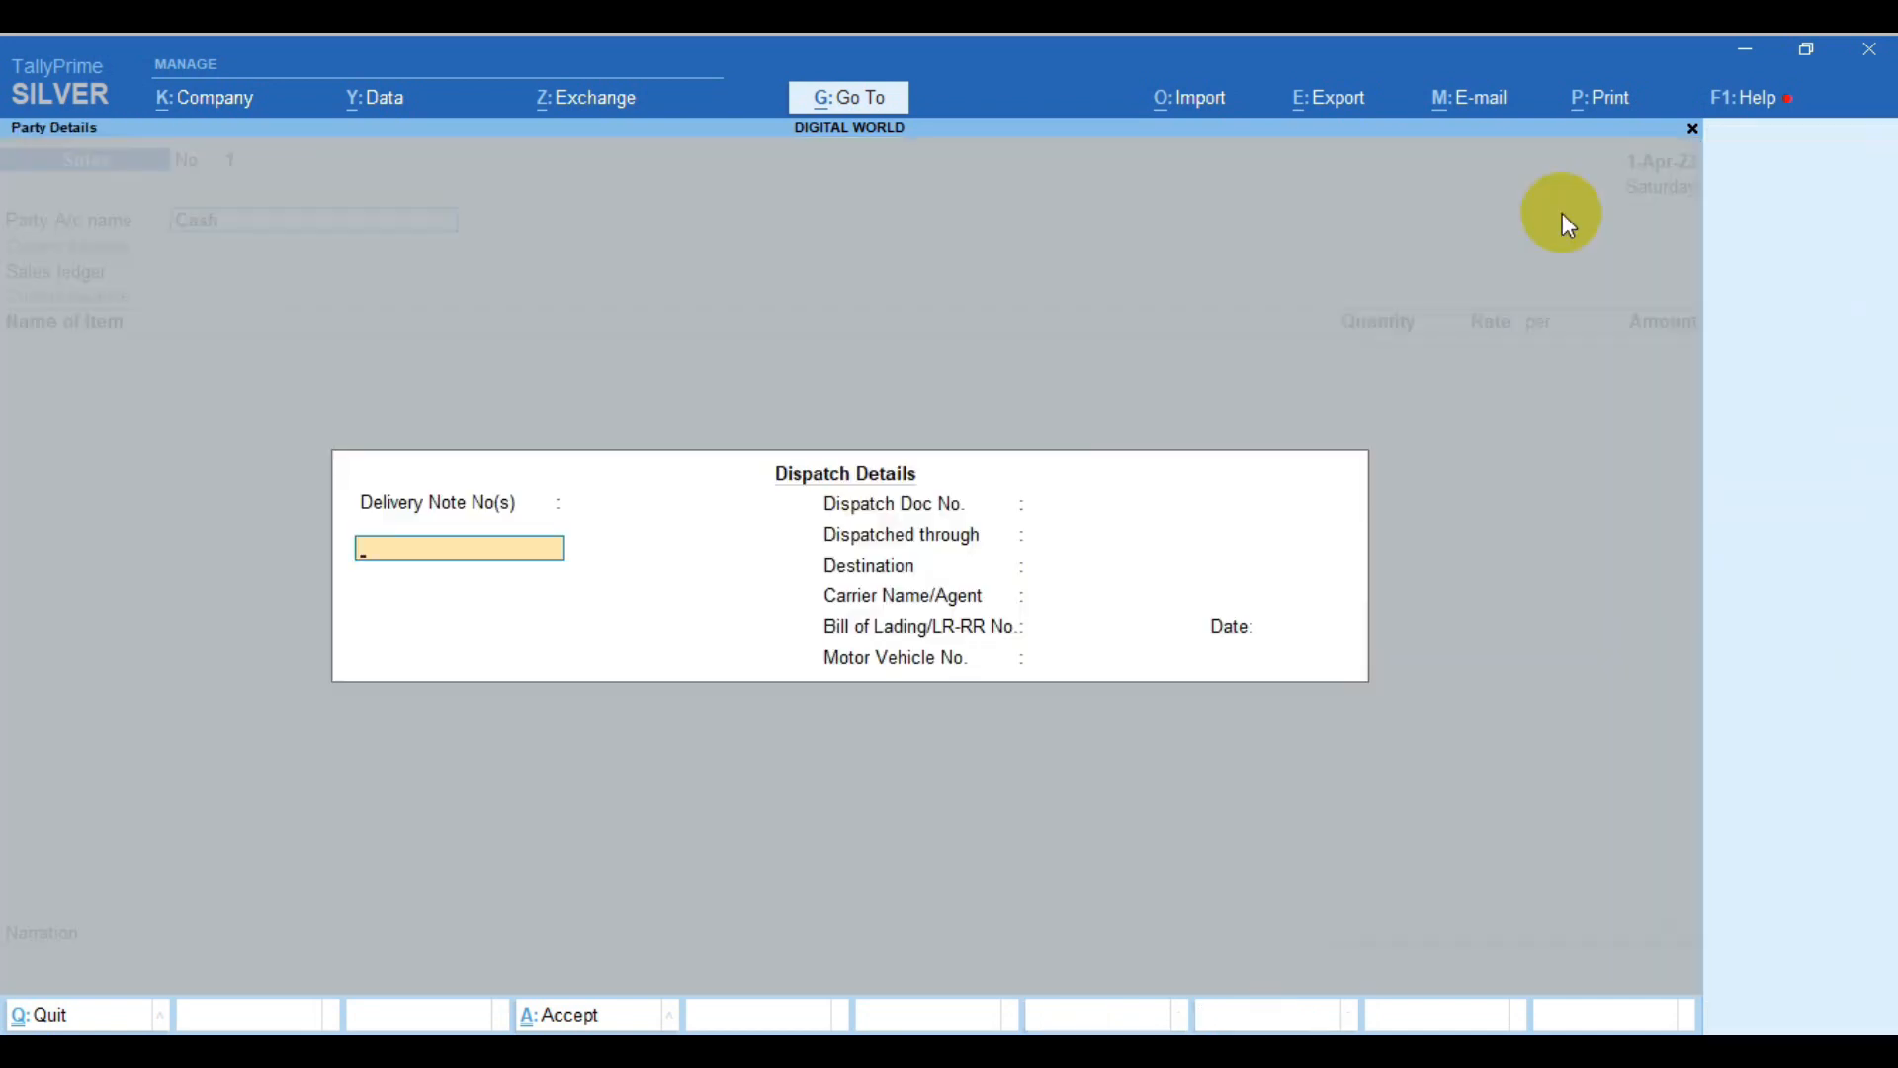
mouse_move(305, 400)
mouse_down()
mouse_move(869, 686)
mouse_move(1358, 693)
mouse_move(1424, 714)
mouse_up()
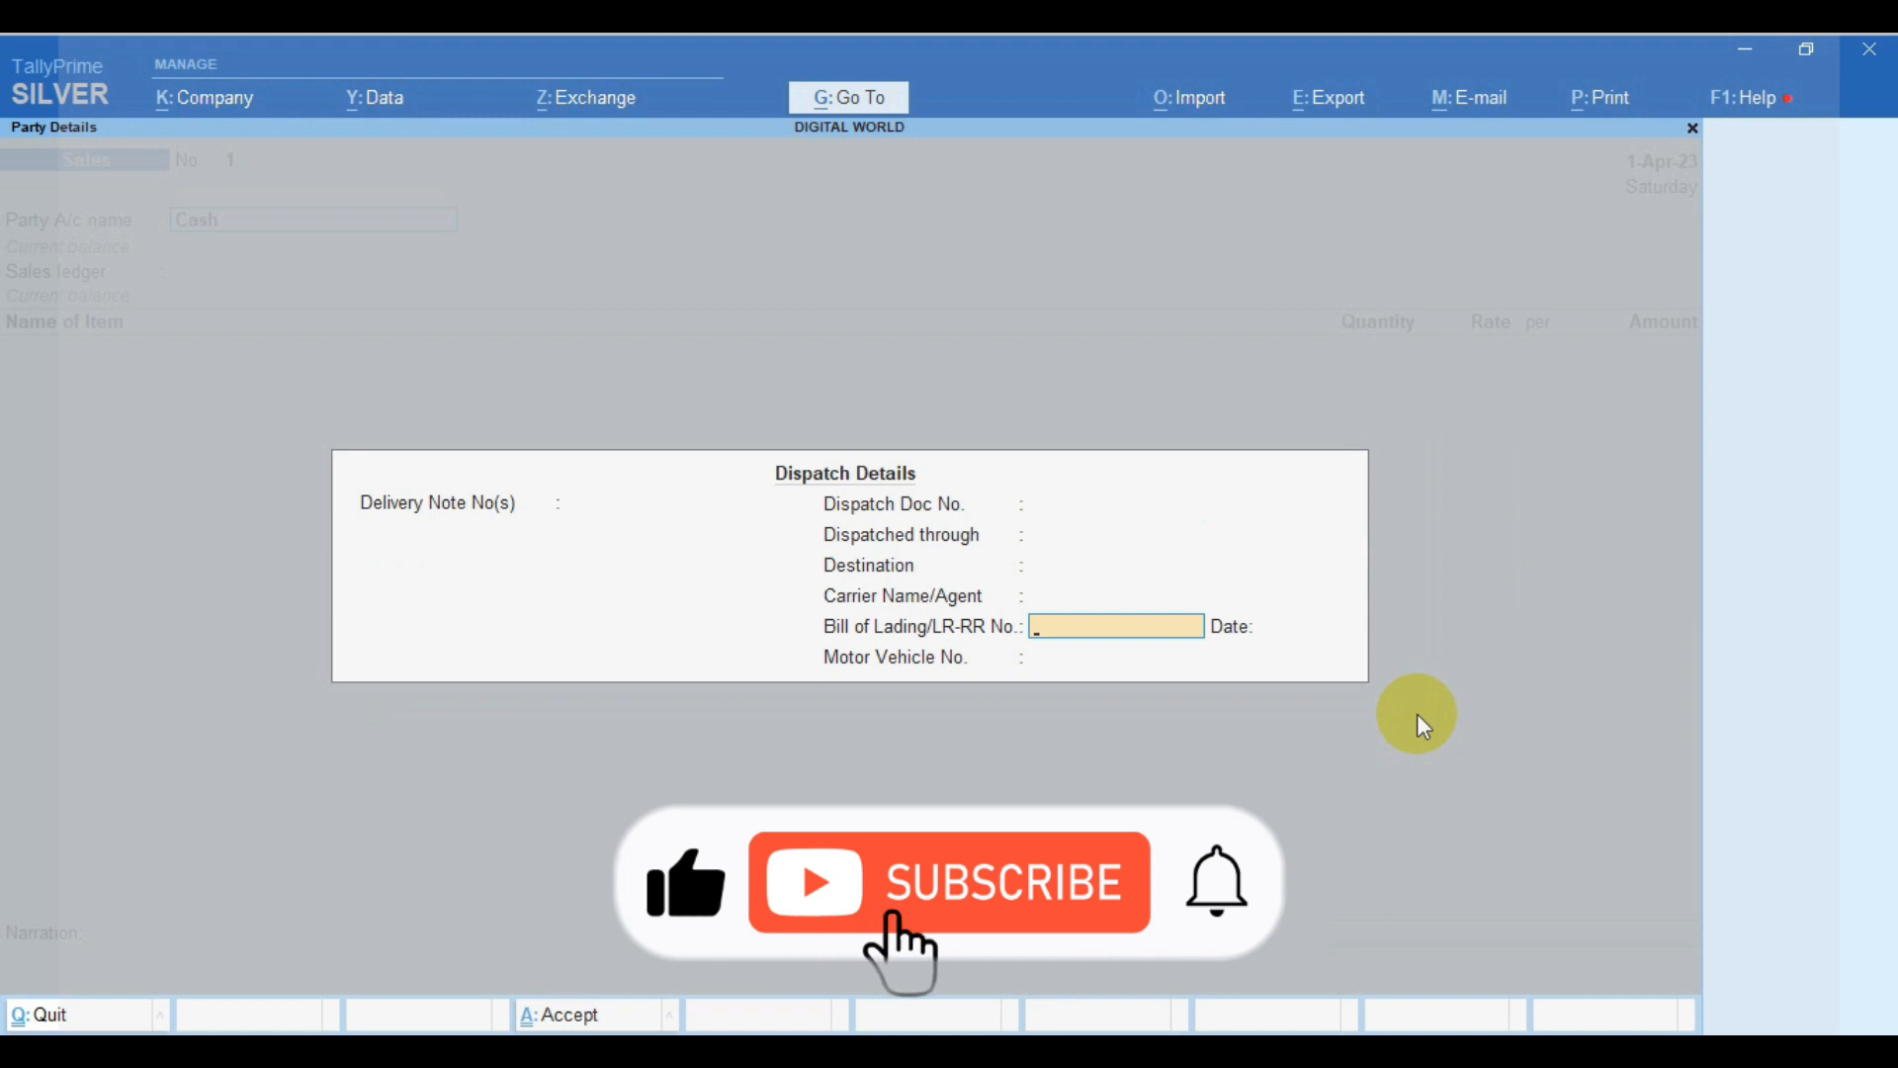
key(Return)
key(Return)
key(Return)
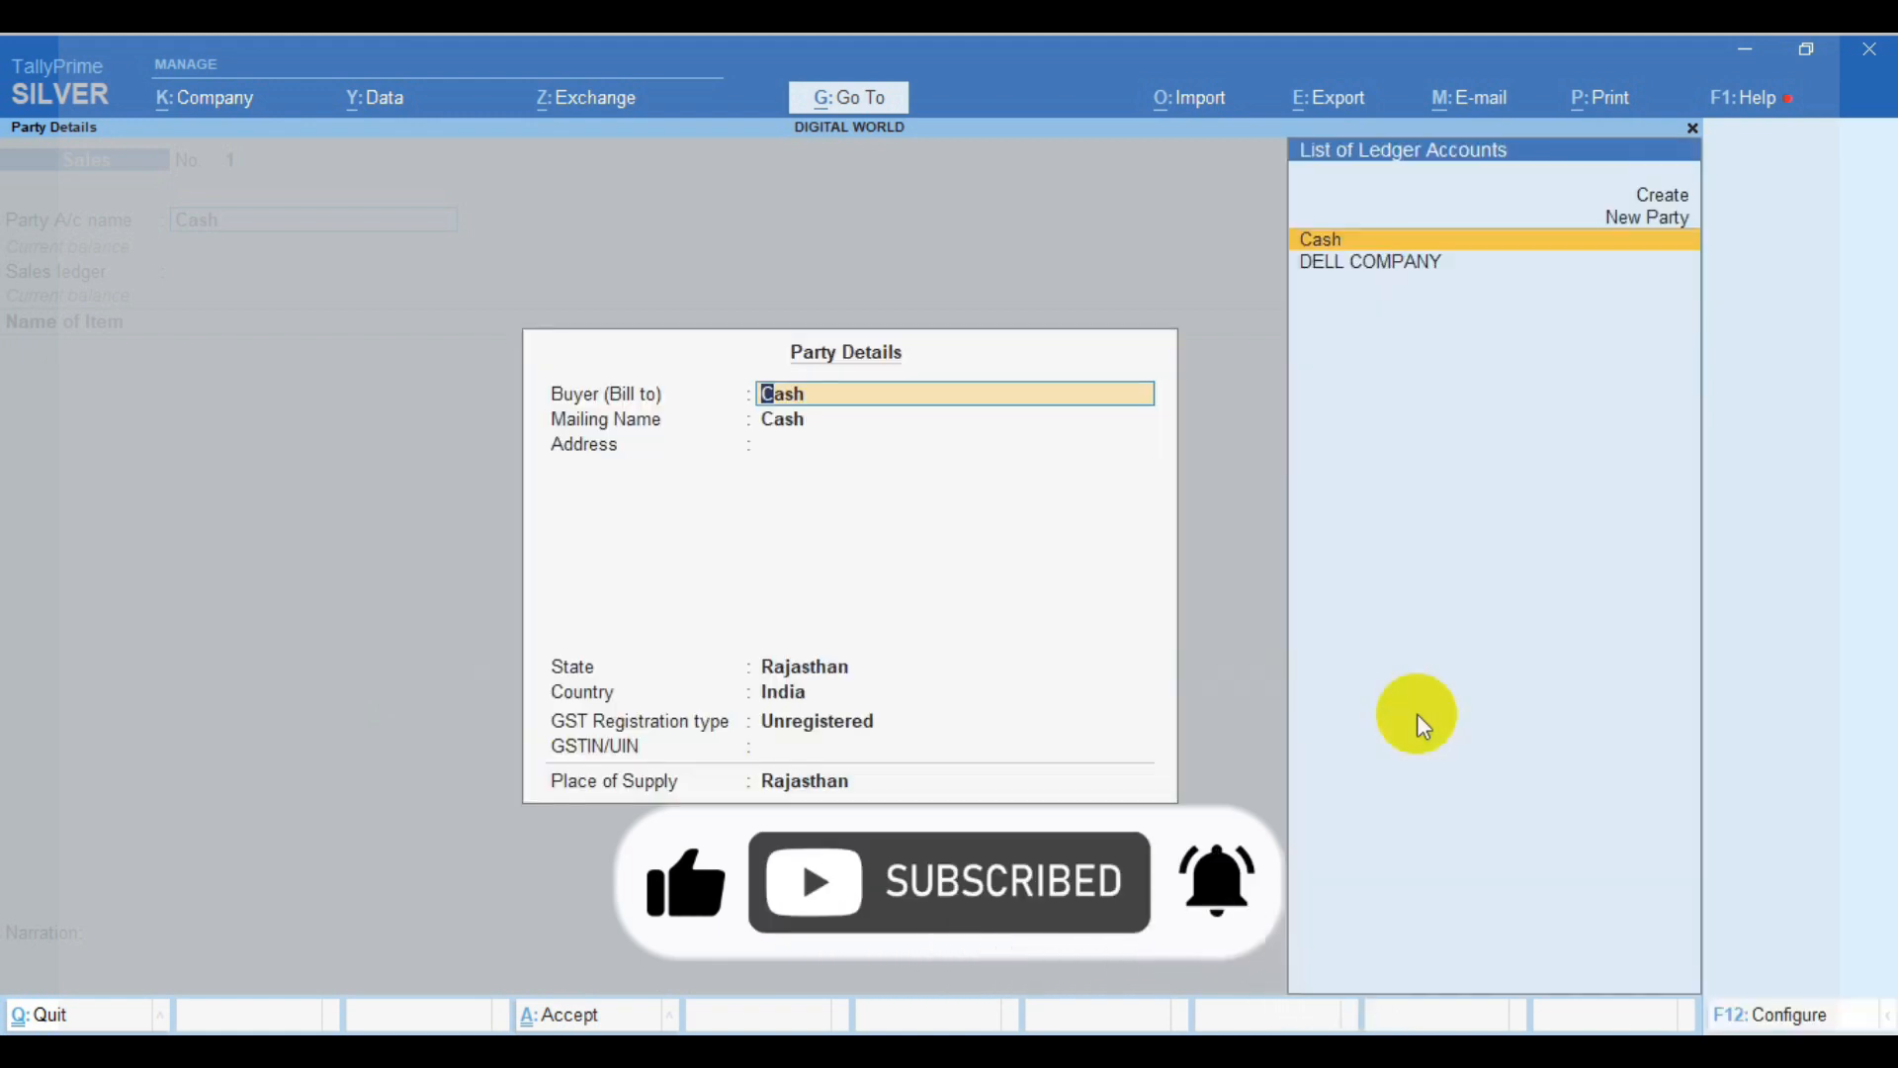
Set the Cash buyer's state to Punjab and registration type to Regular, enter the GSTIN, and keep Punjab as place of supply
key(Return)
key(Return)
key(Return)
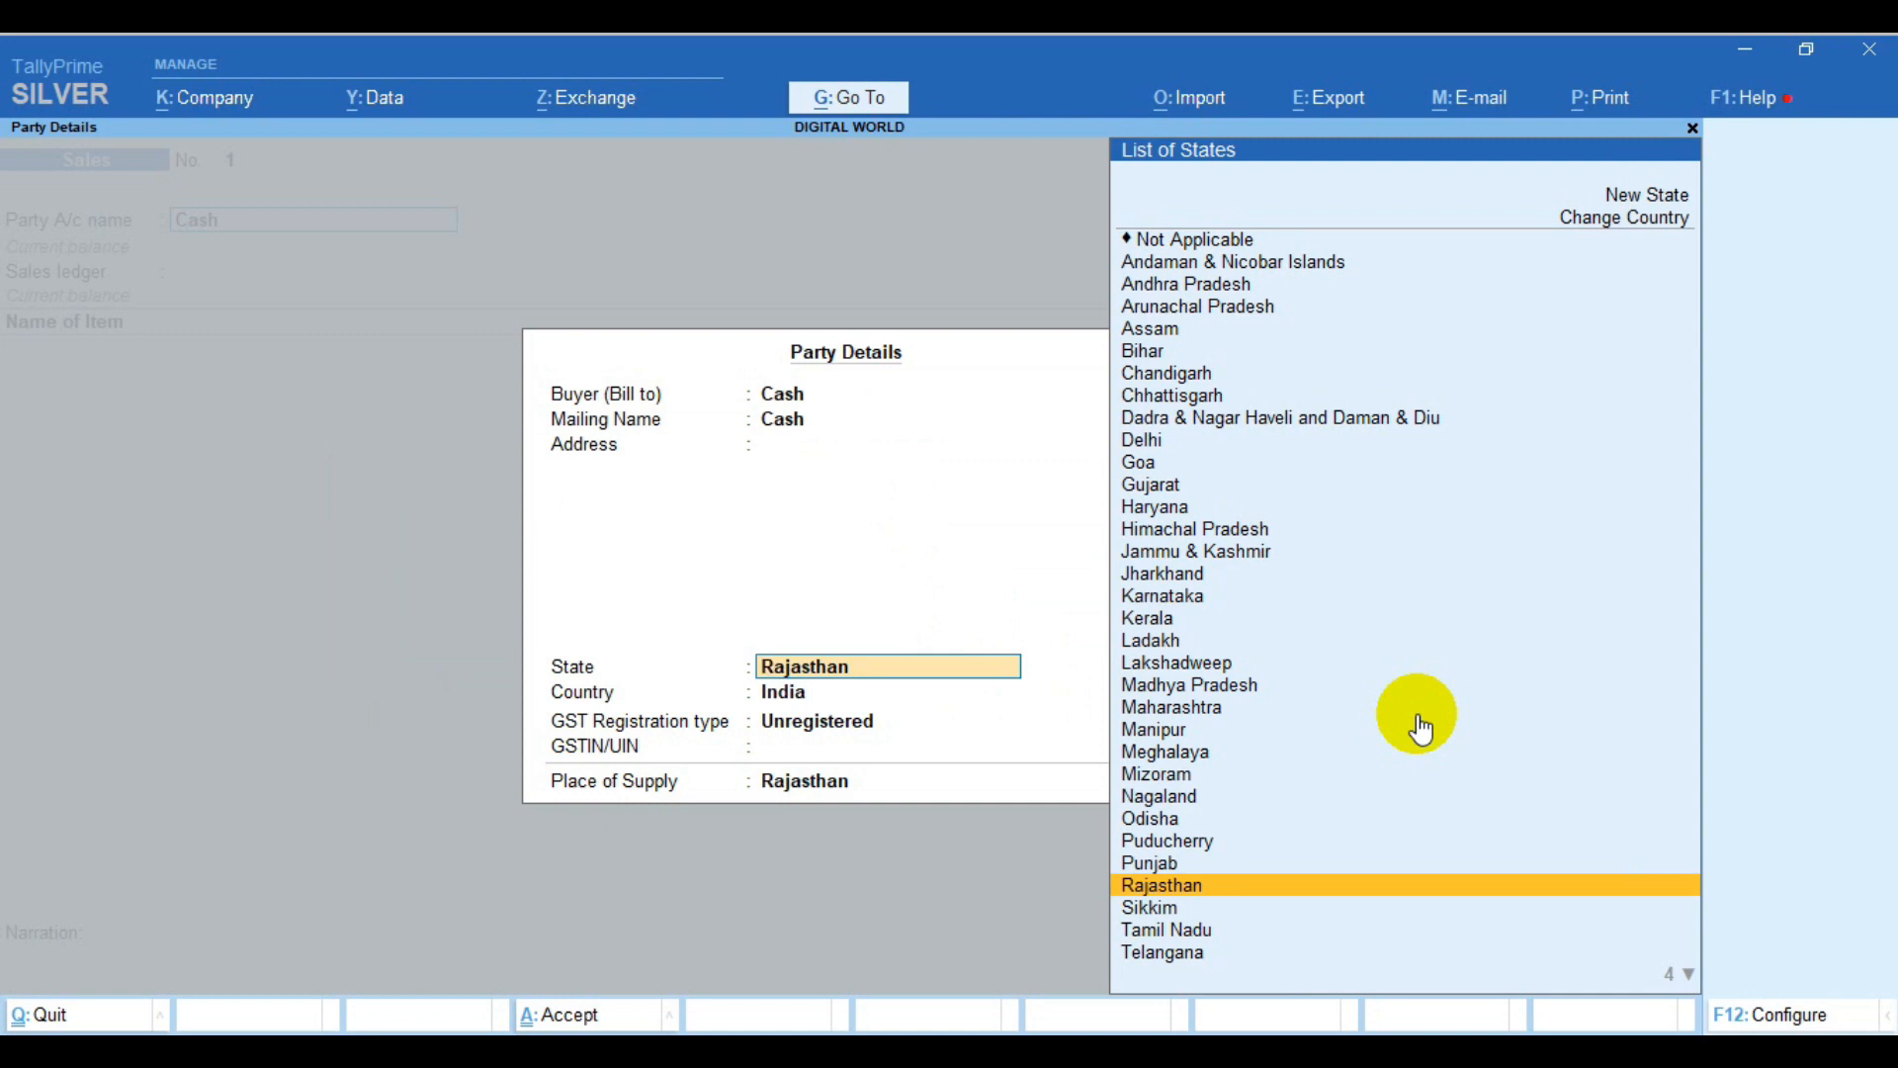
key(Up)
key(Return)
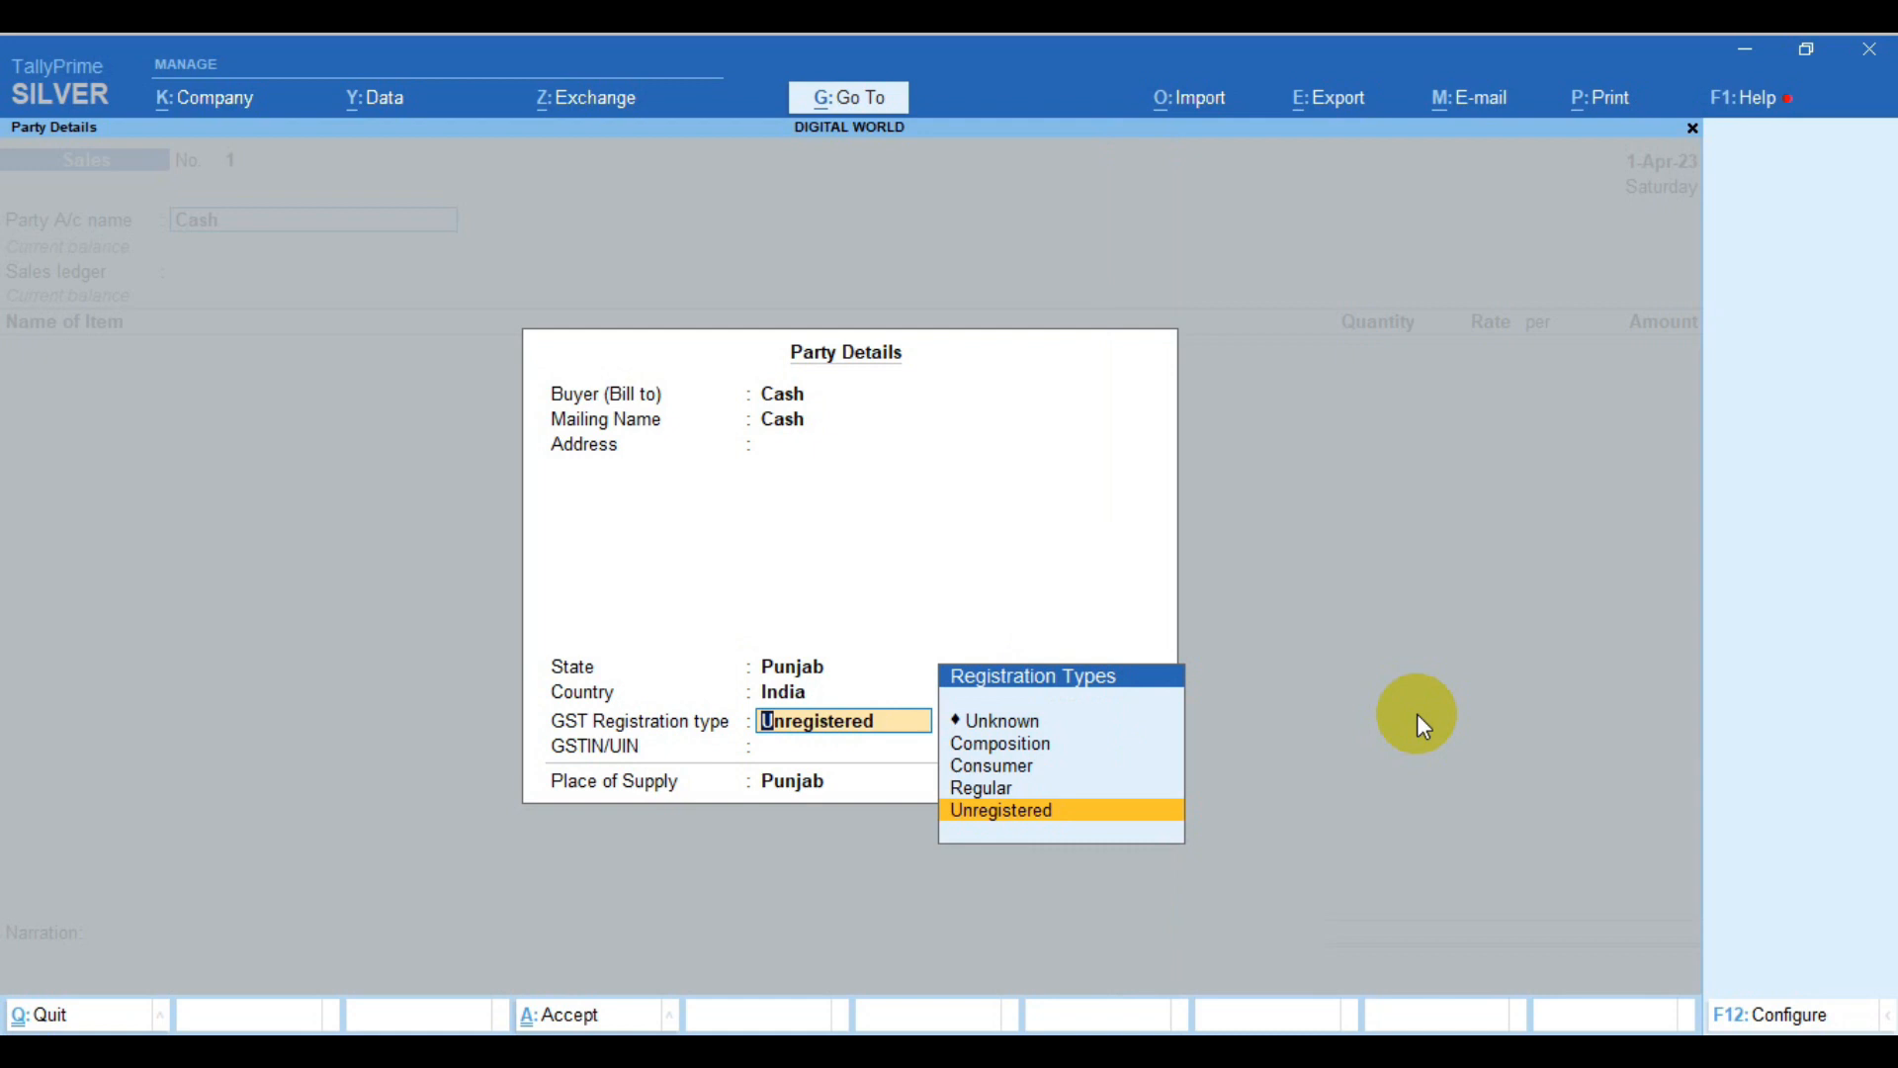
key(Up)
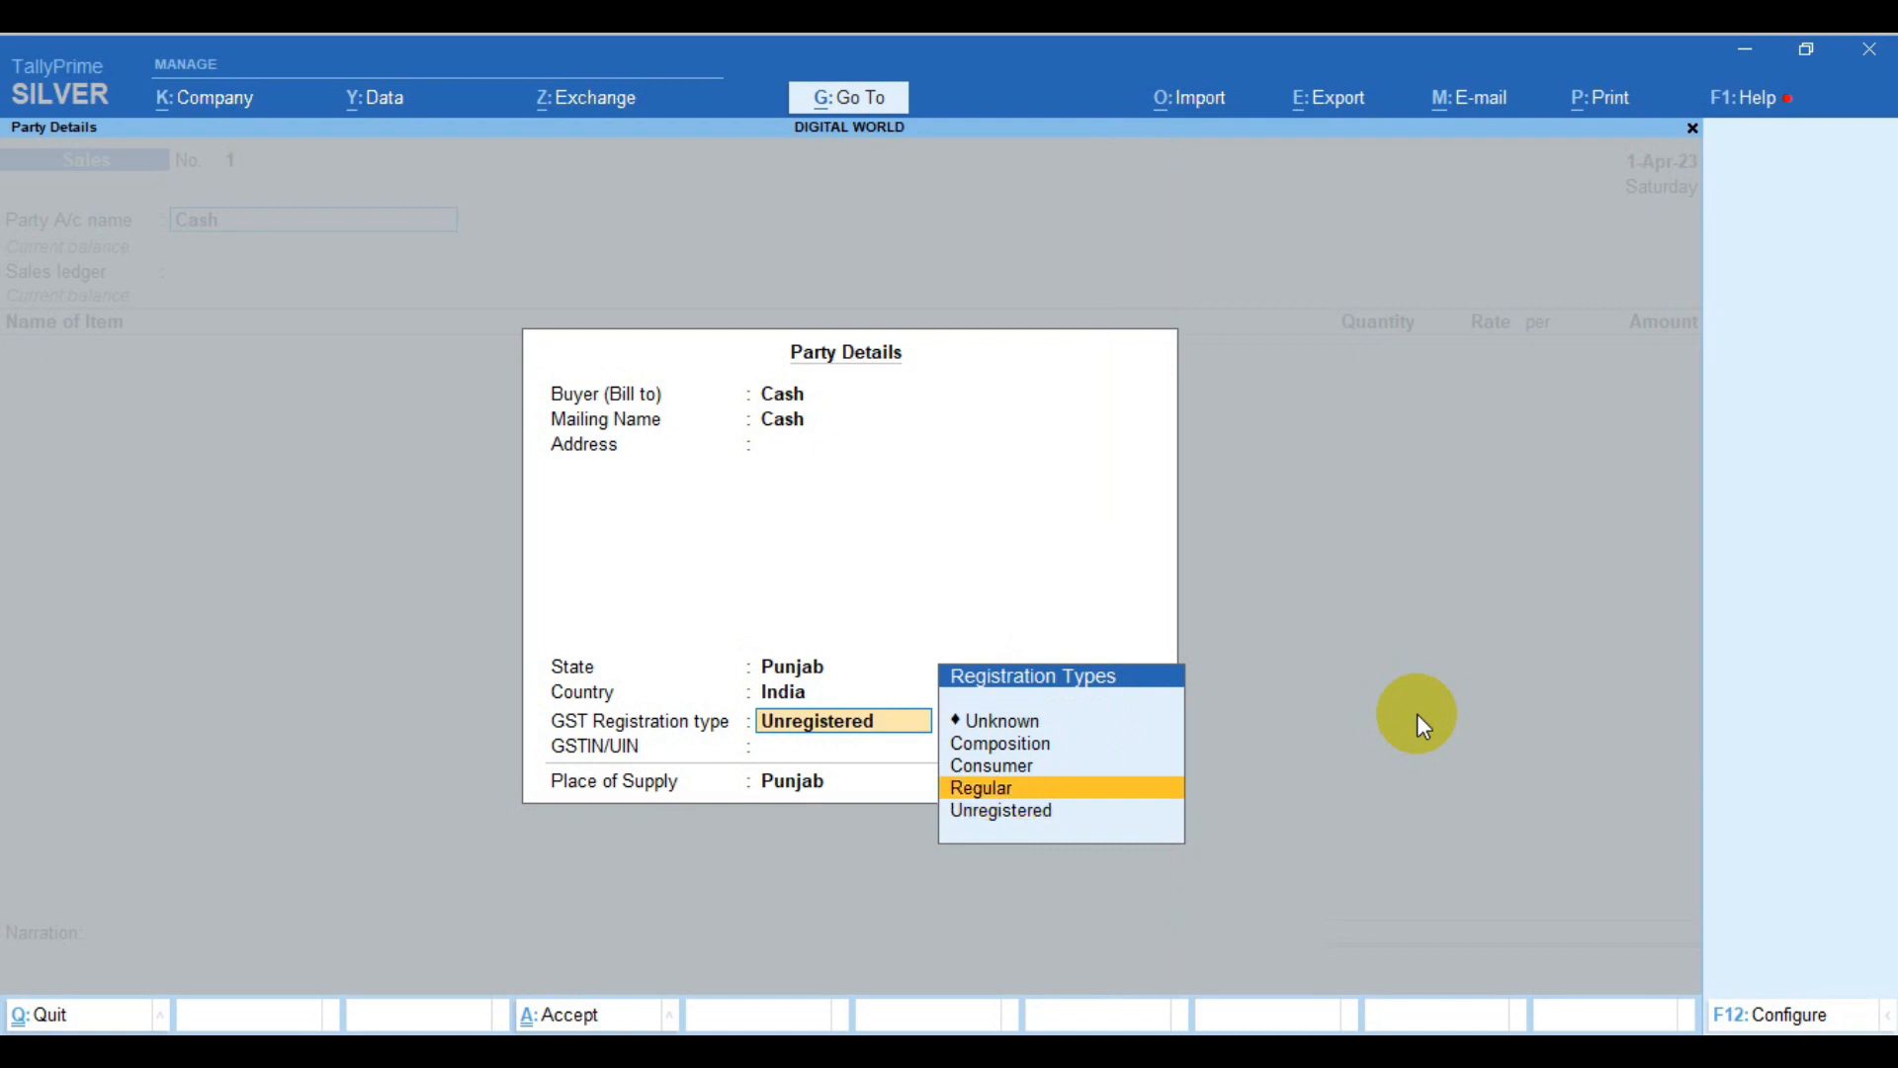
key(Return)
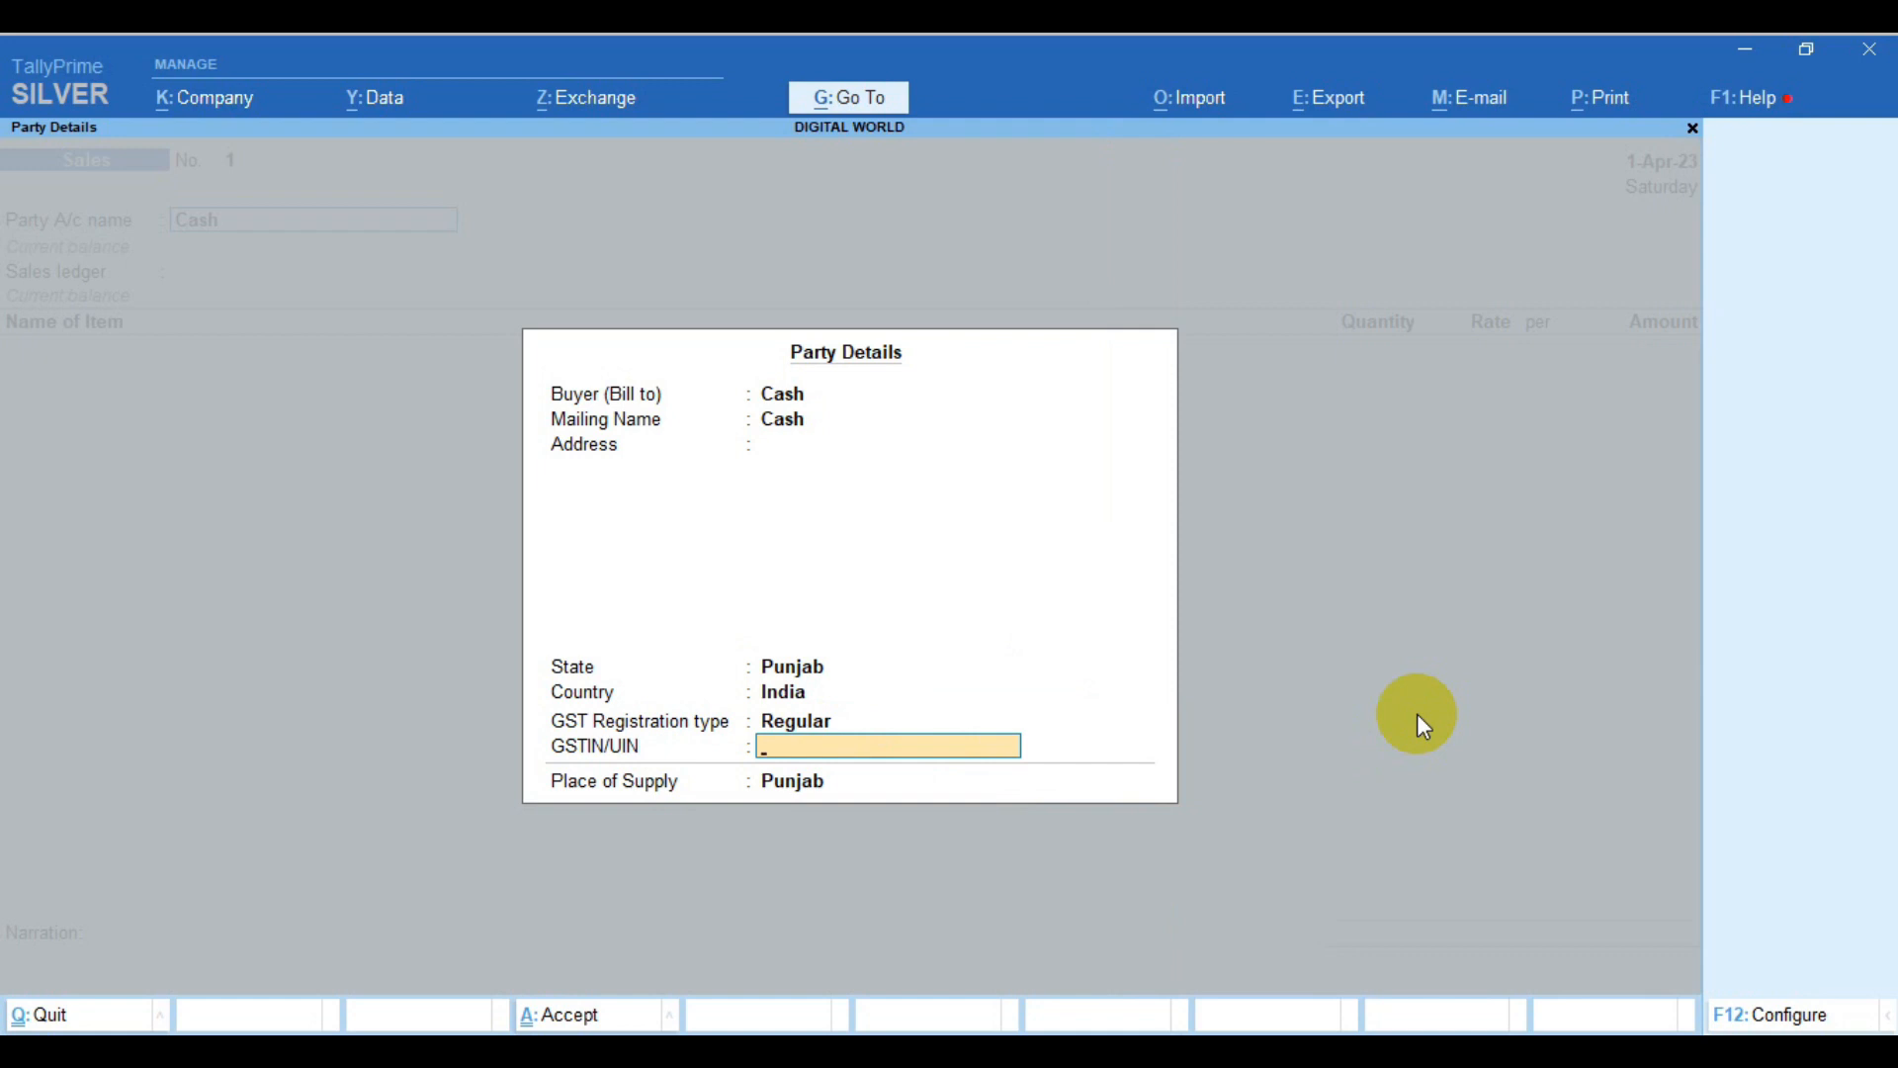
text(CCCCCCCCCCCCCC)
key(Return)
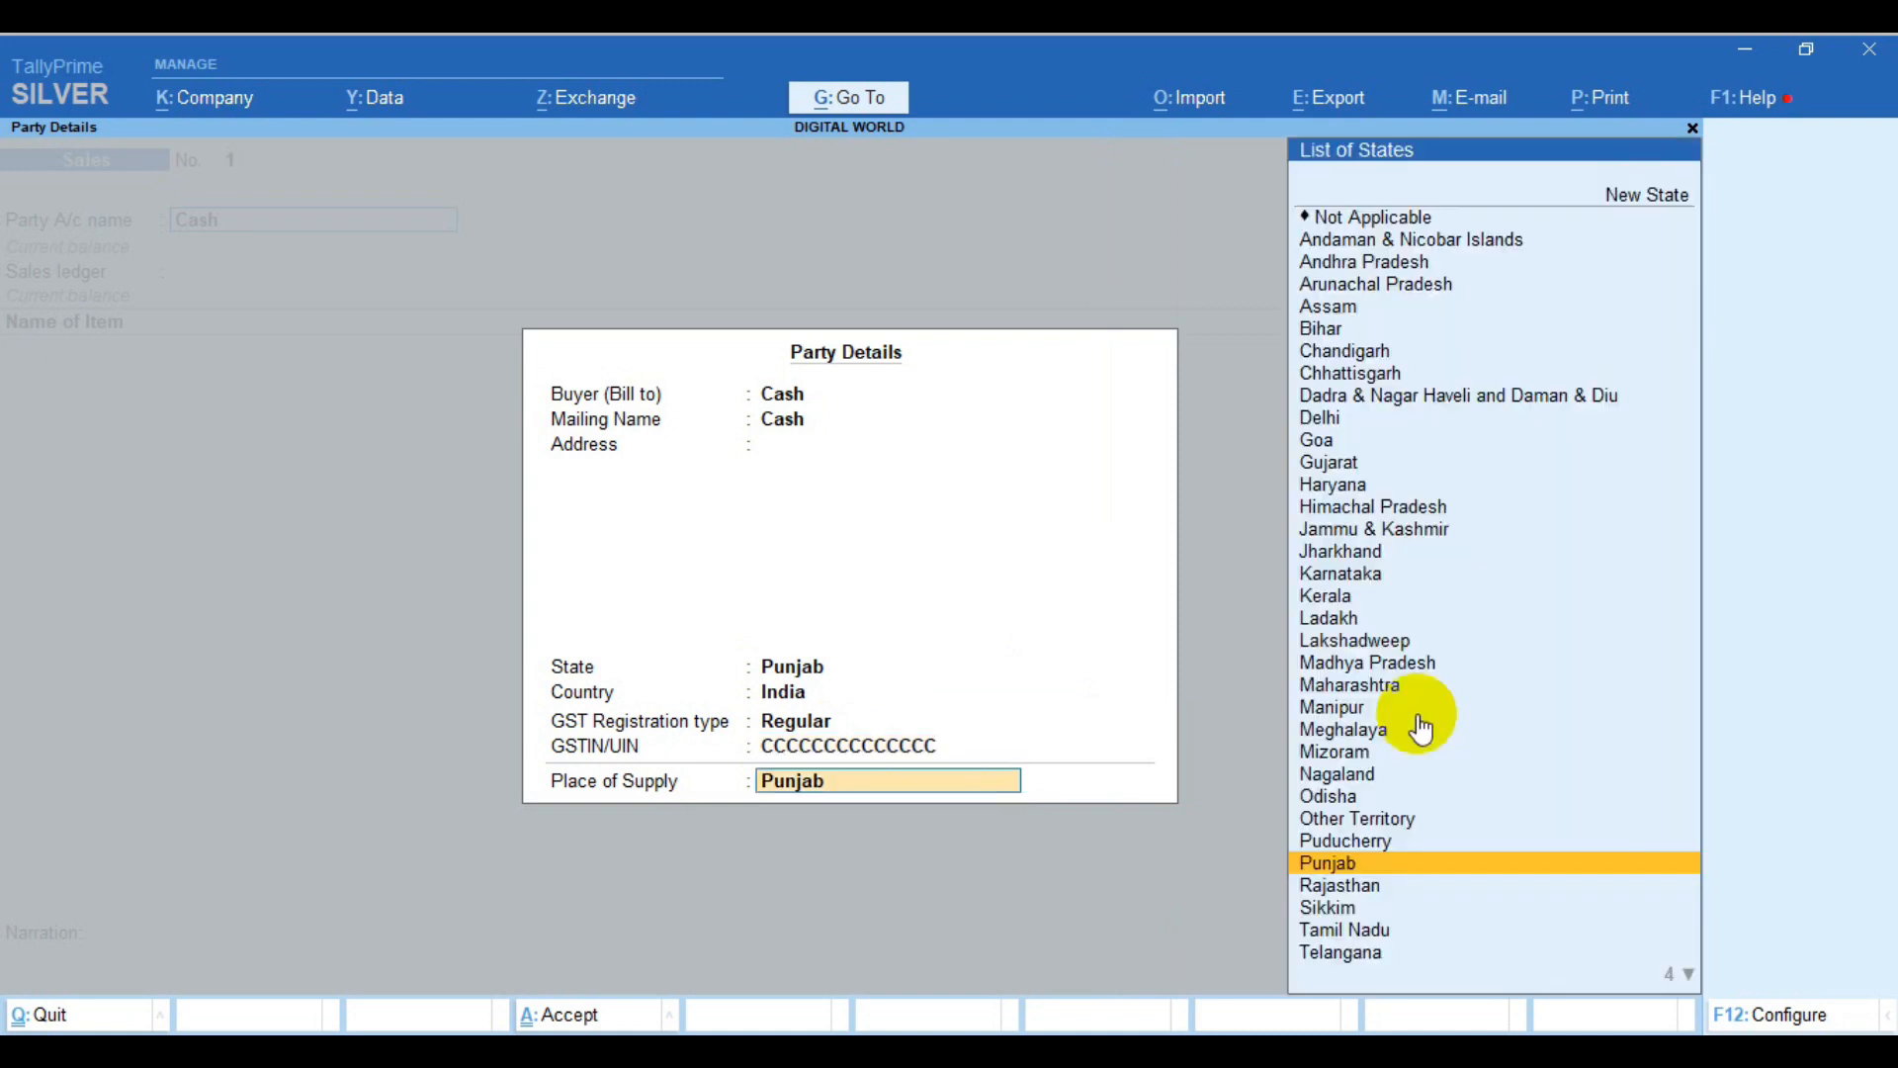
key(Return)
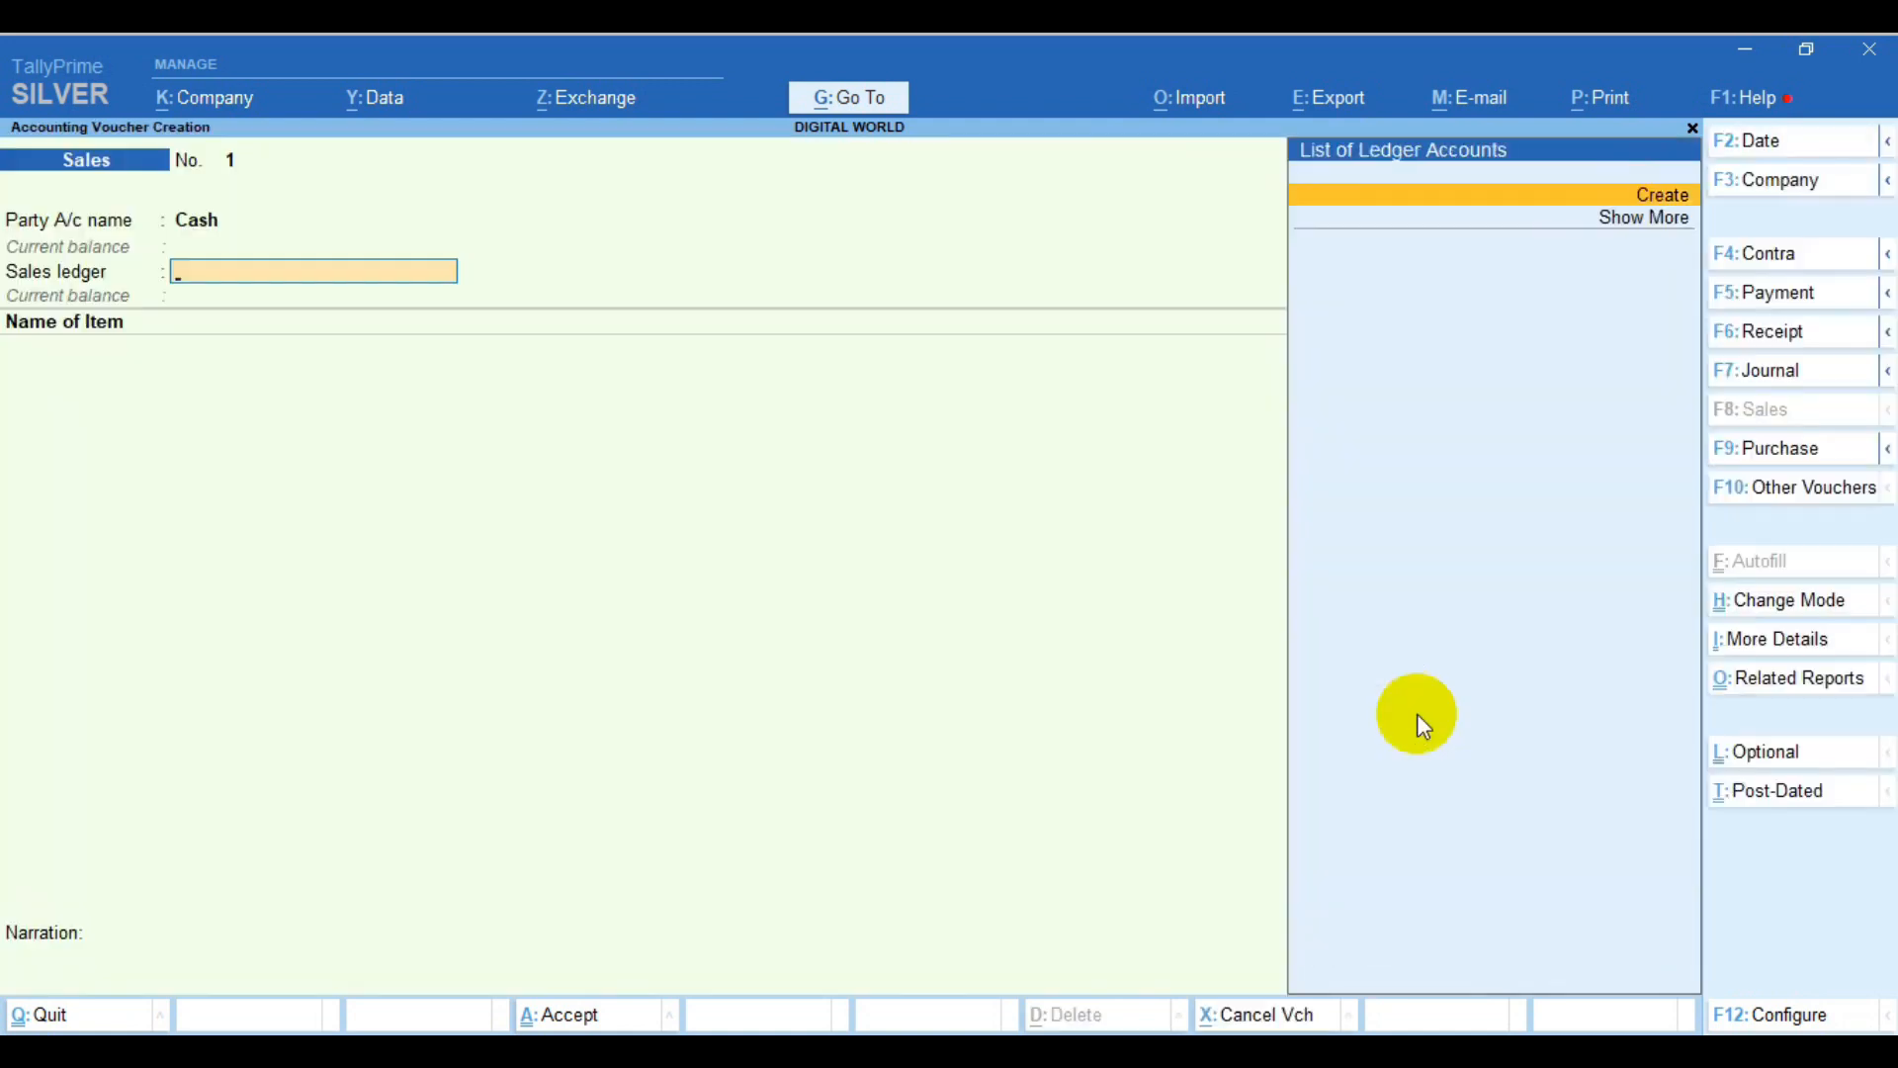
Create a new ledger named SALES from the sales voucher and place it under Sales Accounts
drag(307, 276, 630, 487)
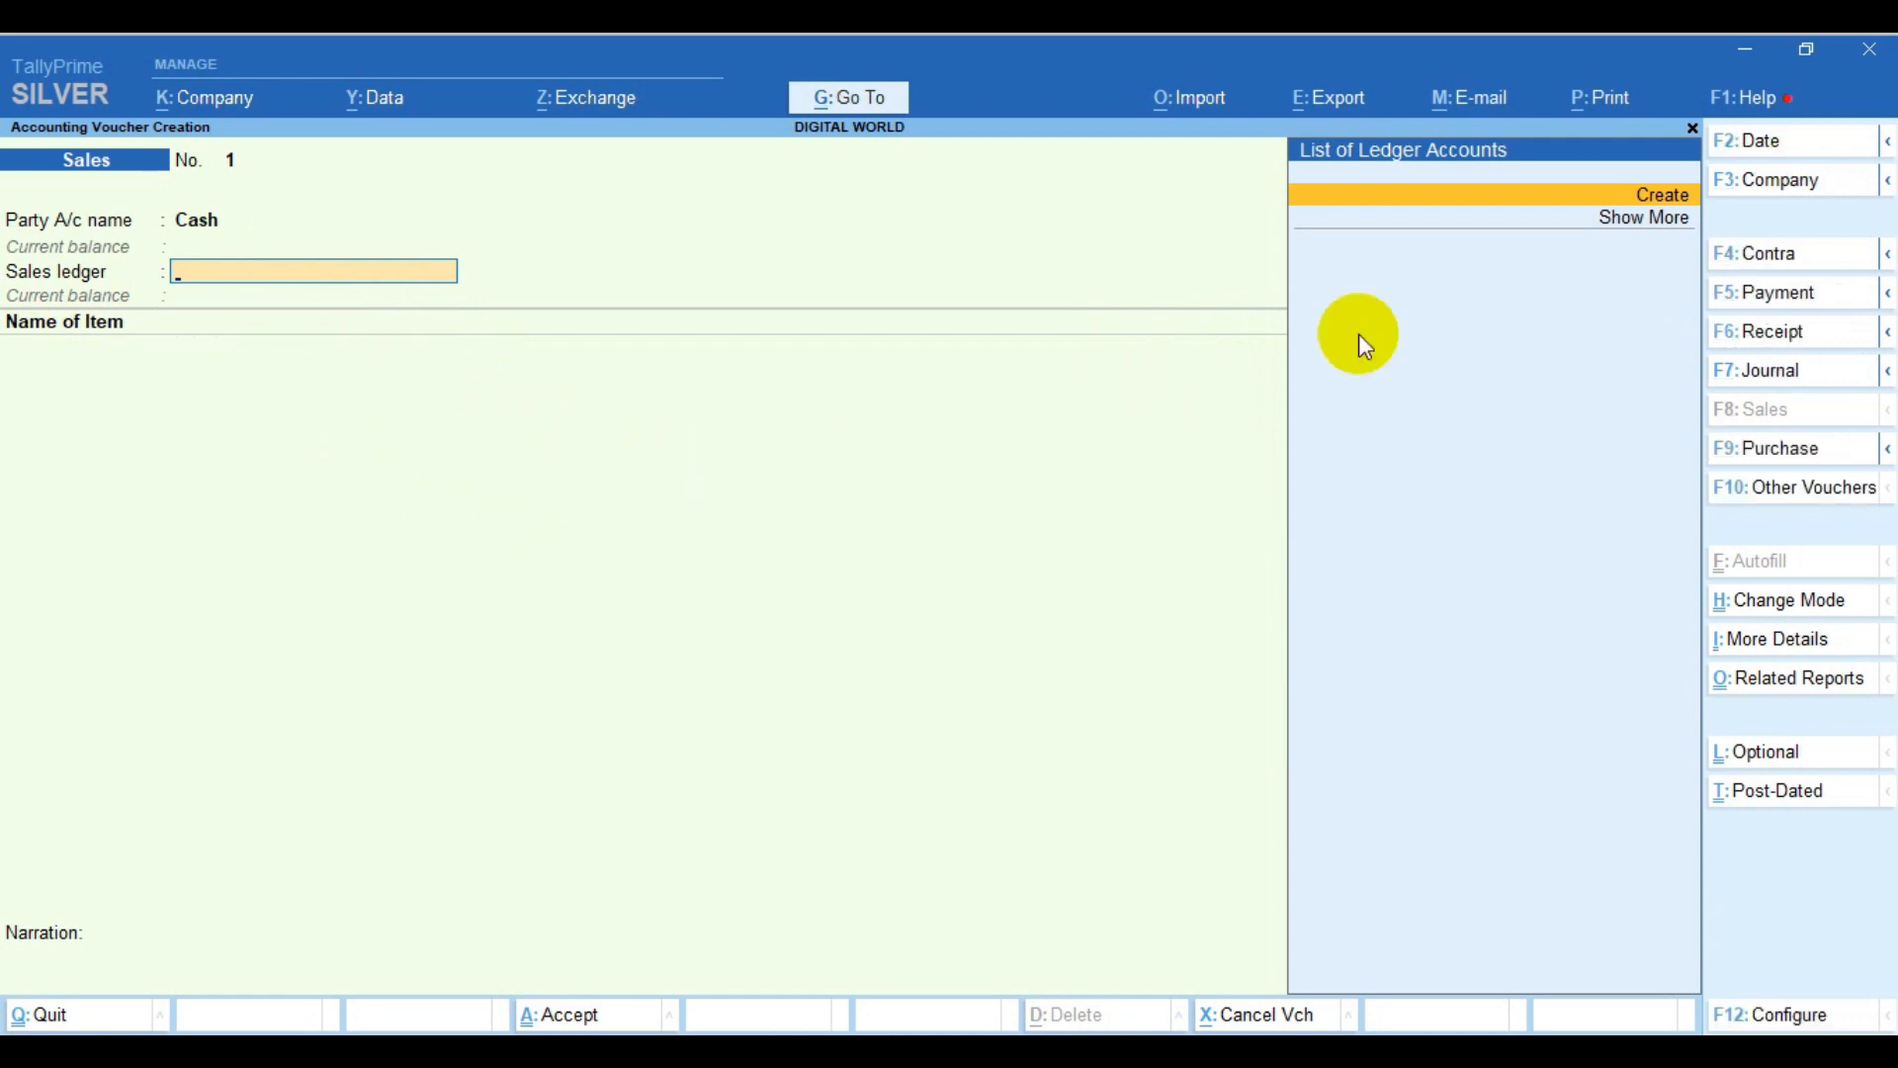
click(1566, 203)
text(SALES)
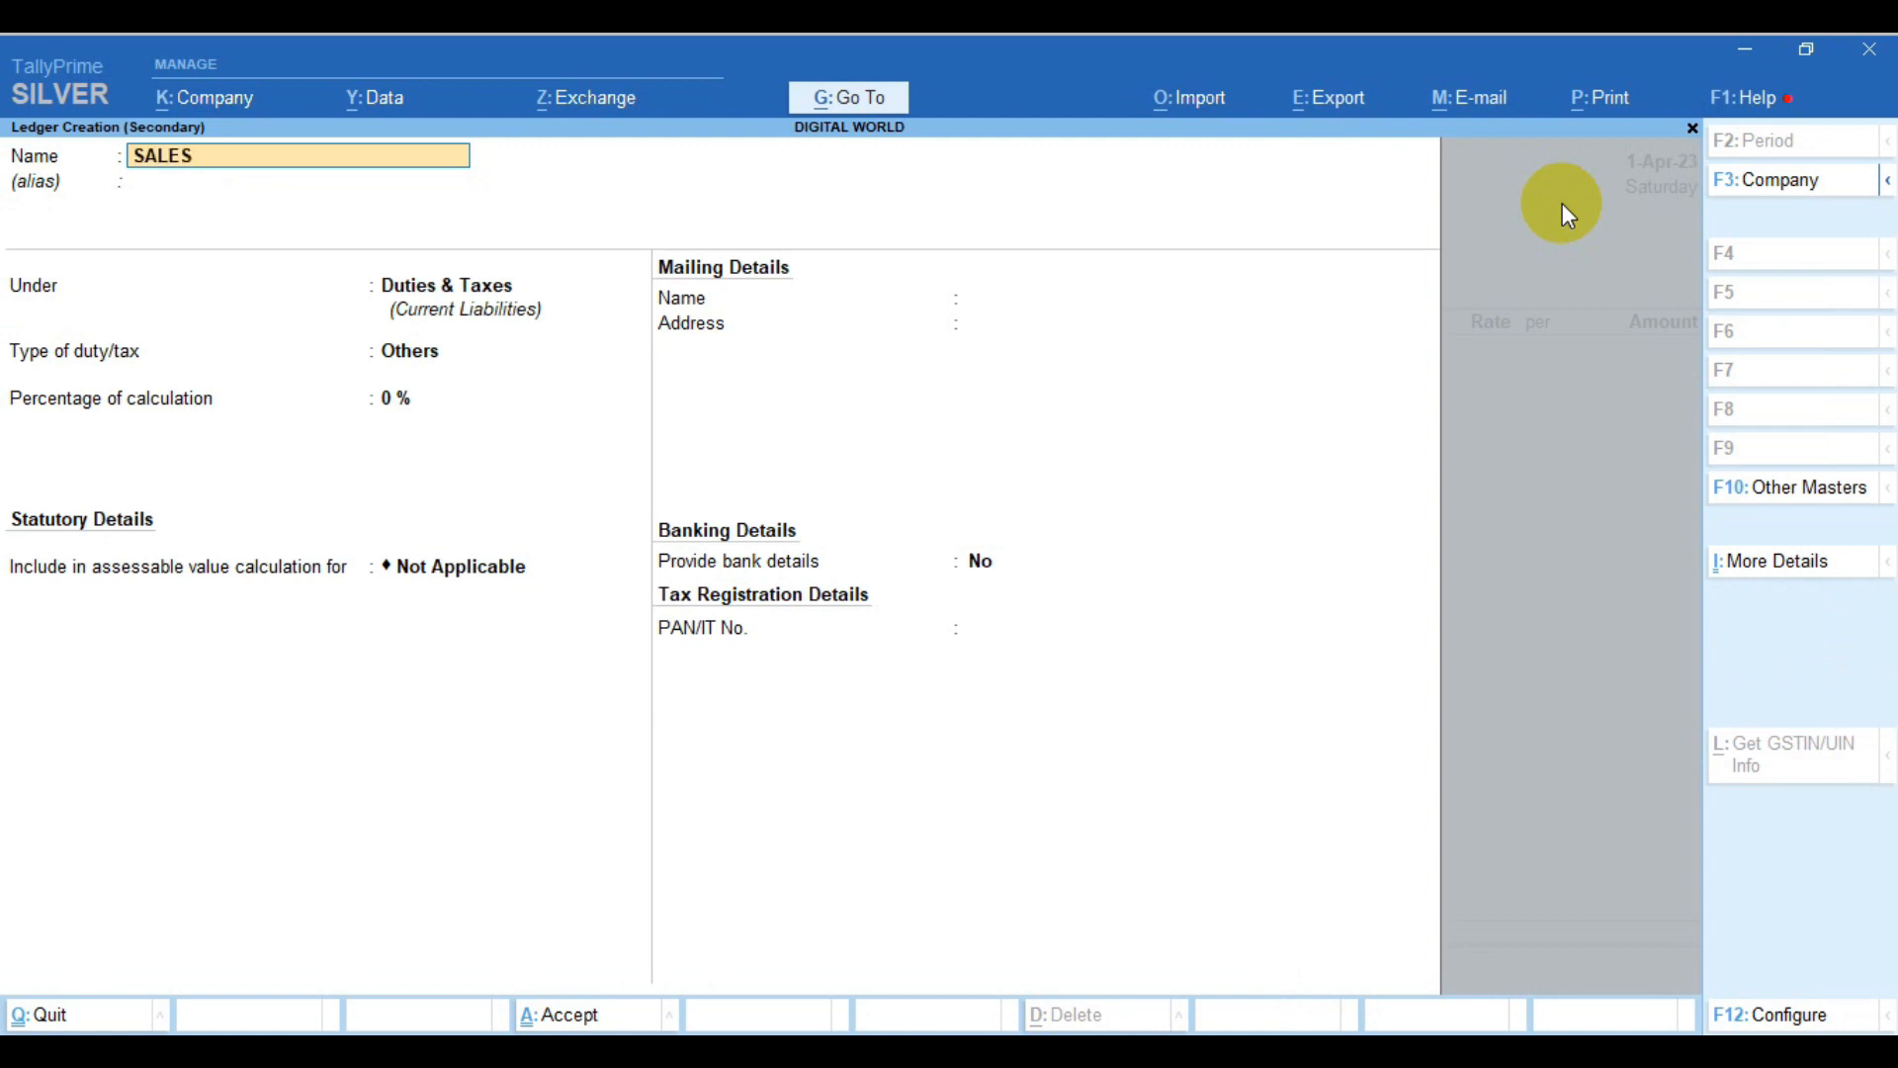
key(Return)
key(Return)
key(Down)
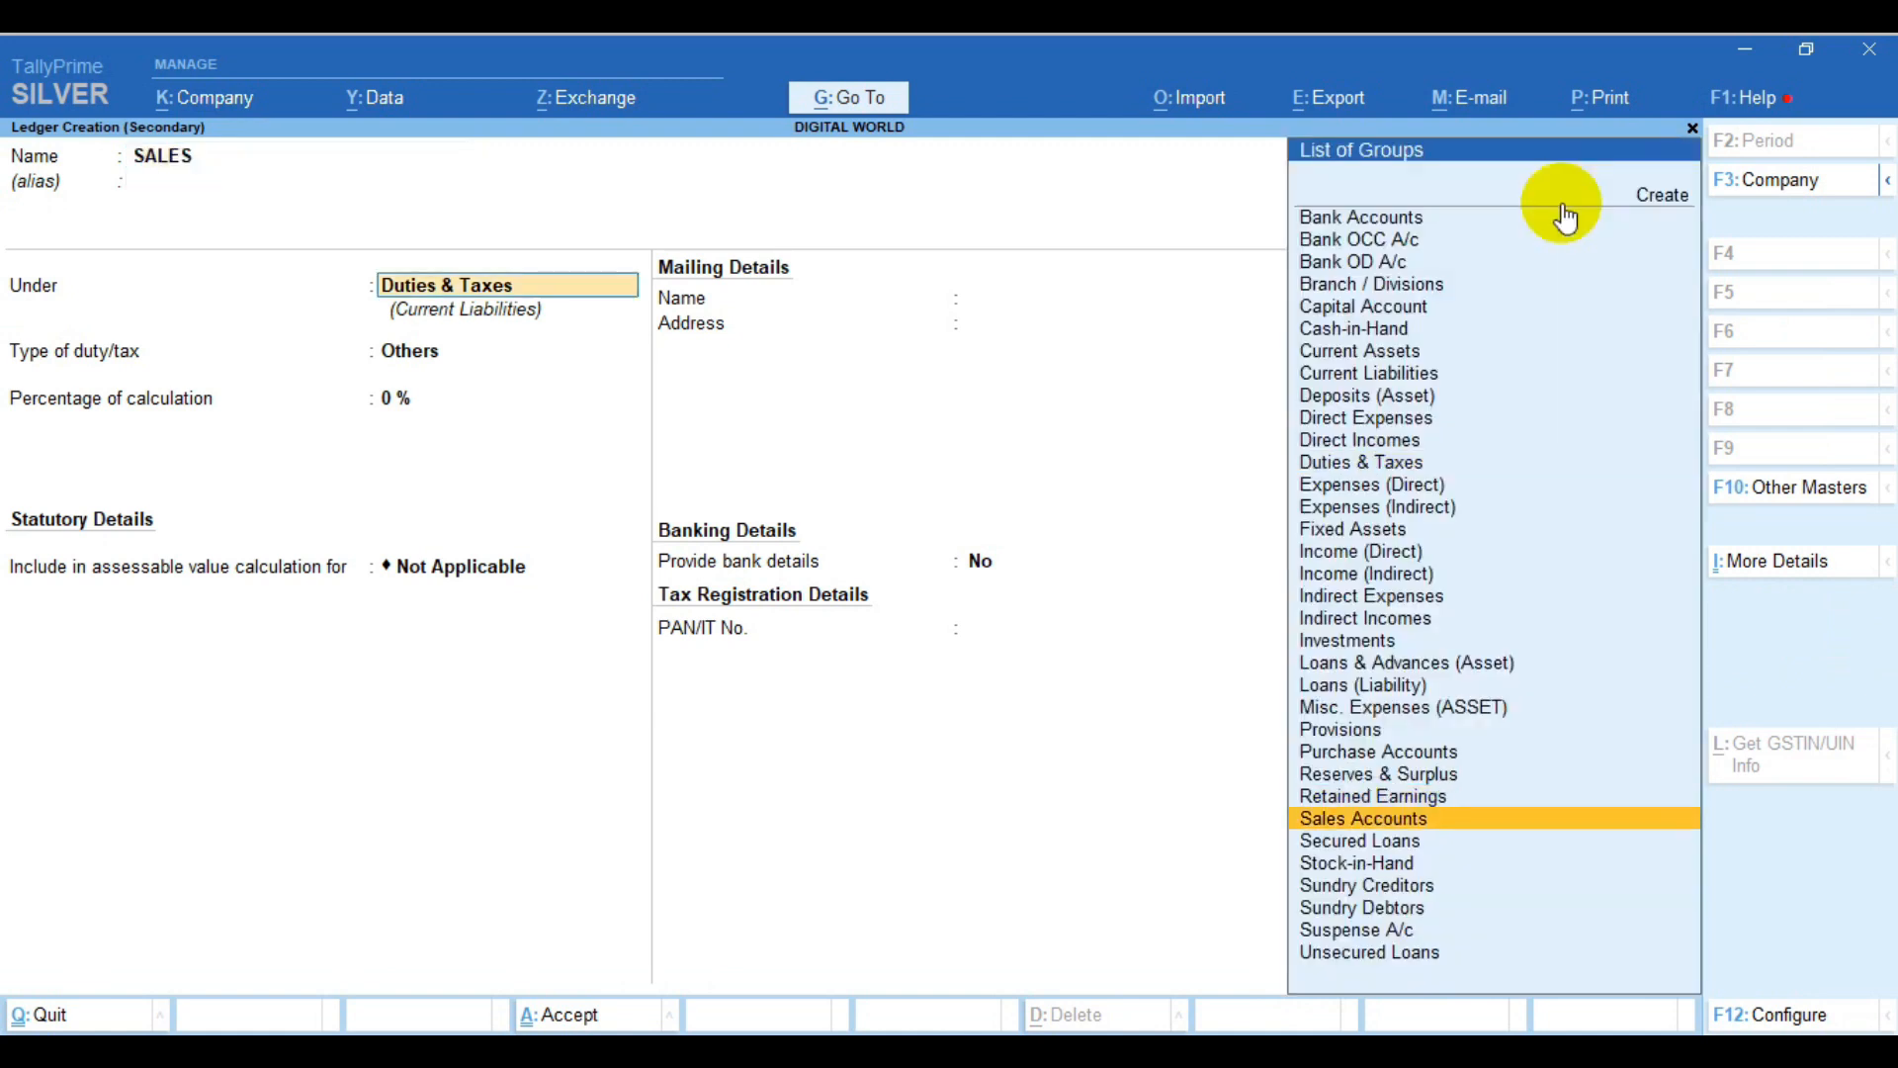
key(Return)
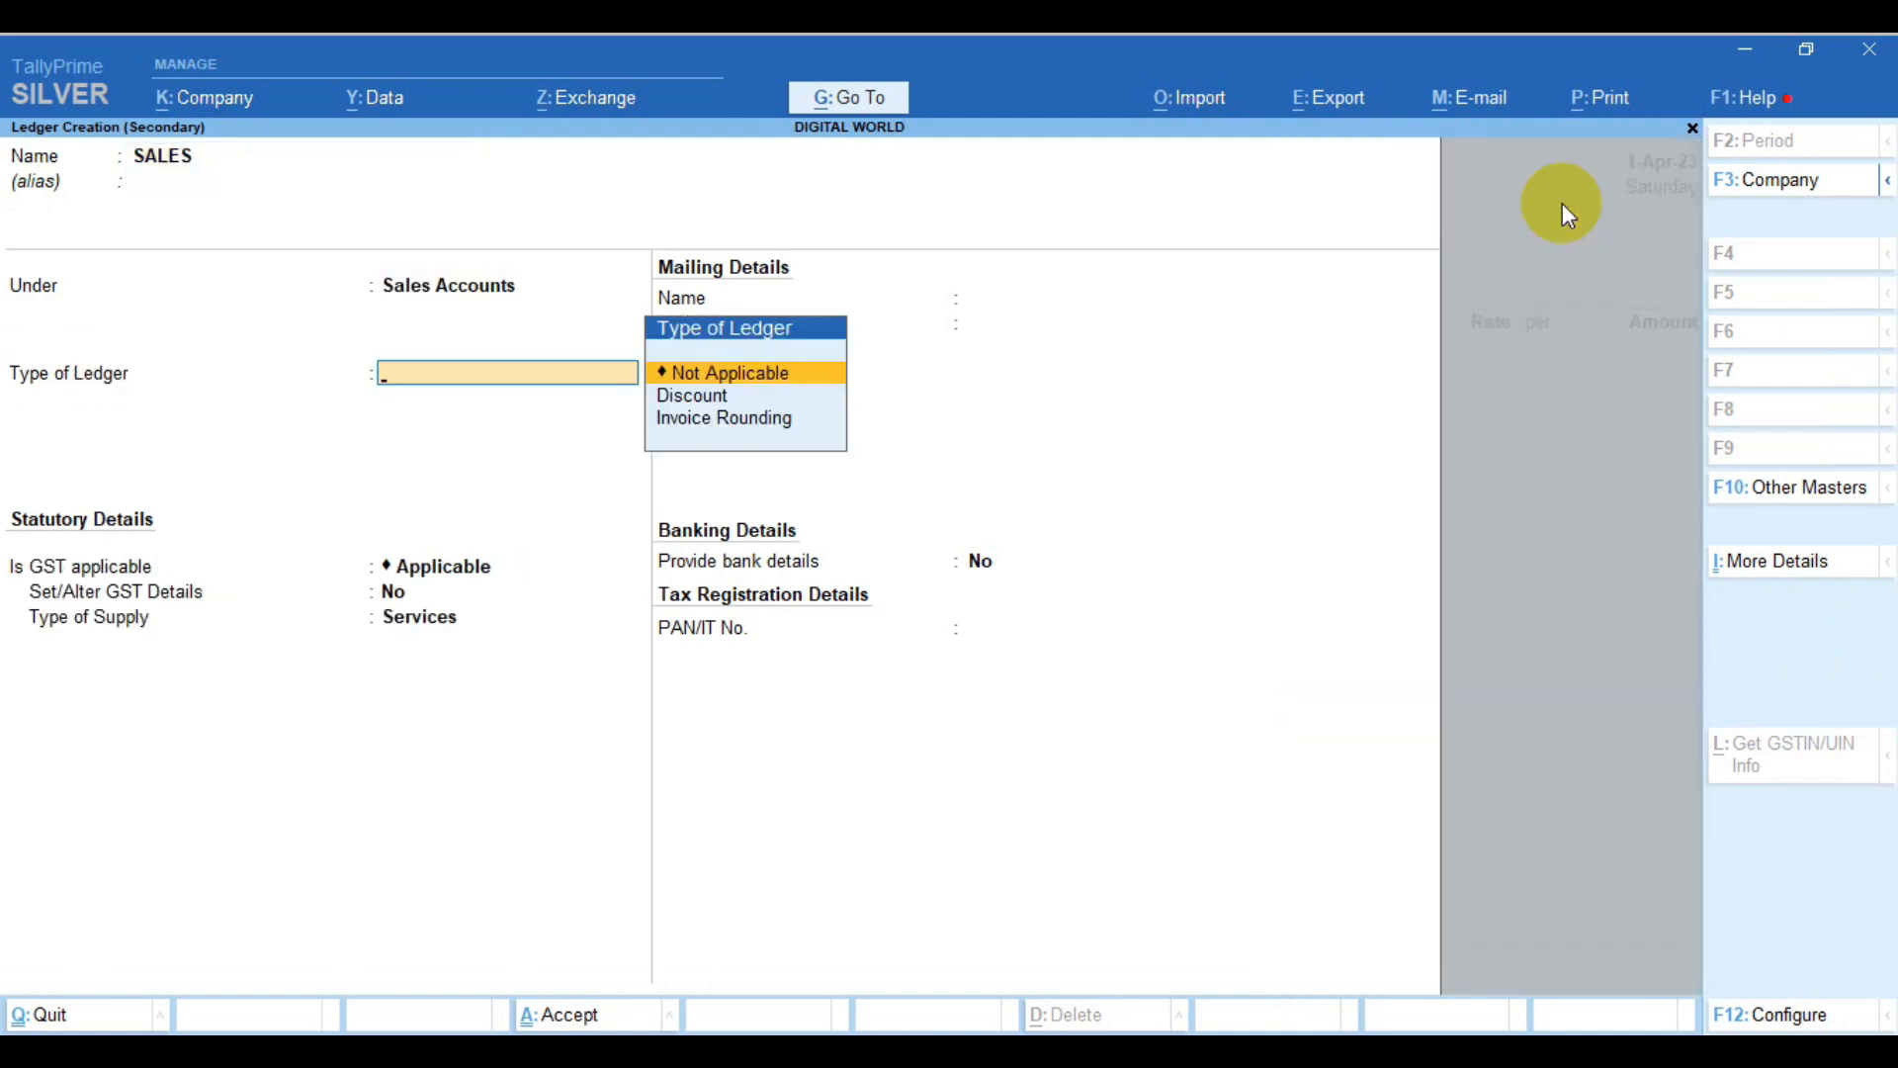
Enable GST details for the SALES ledger with nature of transaction Not Applicable, set the type of supply to Goods, and save it
key(Return)
key(Return)
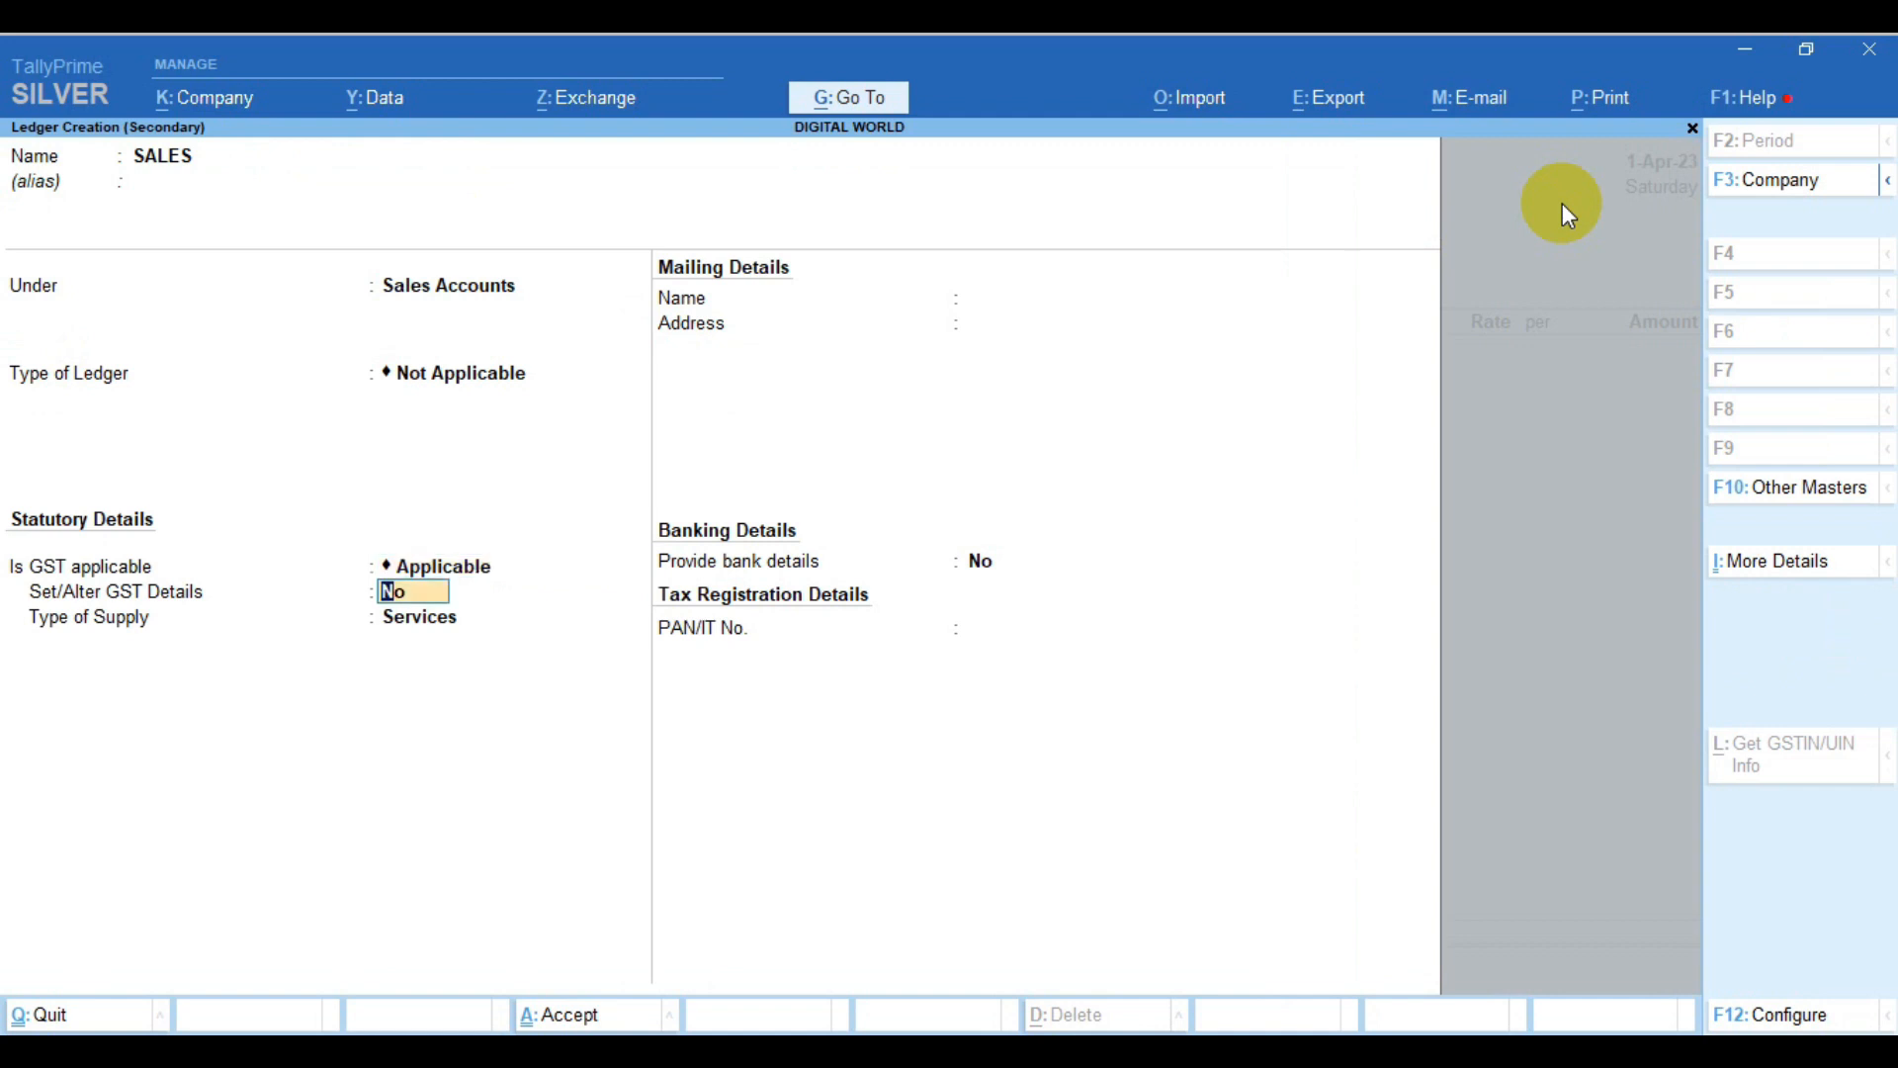
key(y)
key(Return)
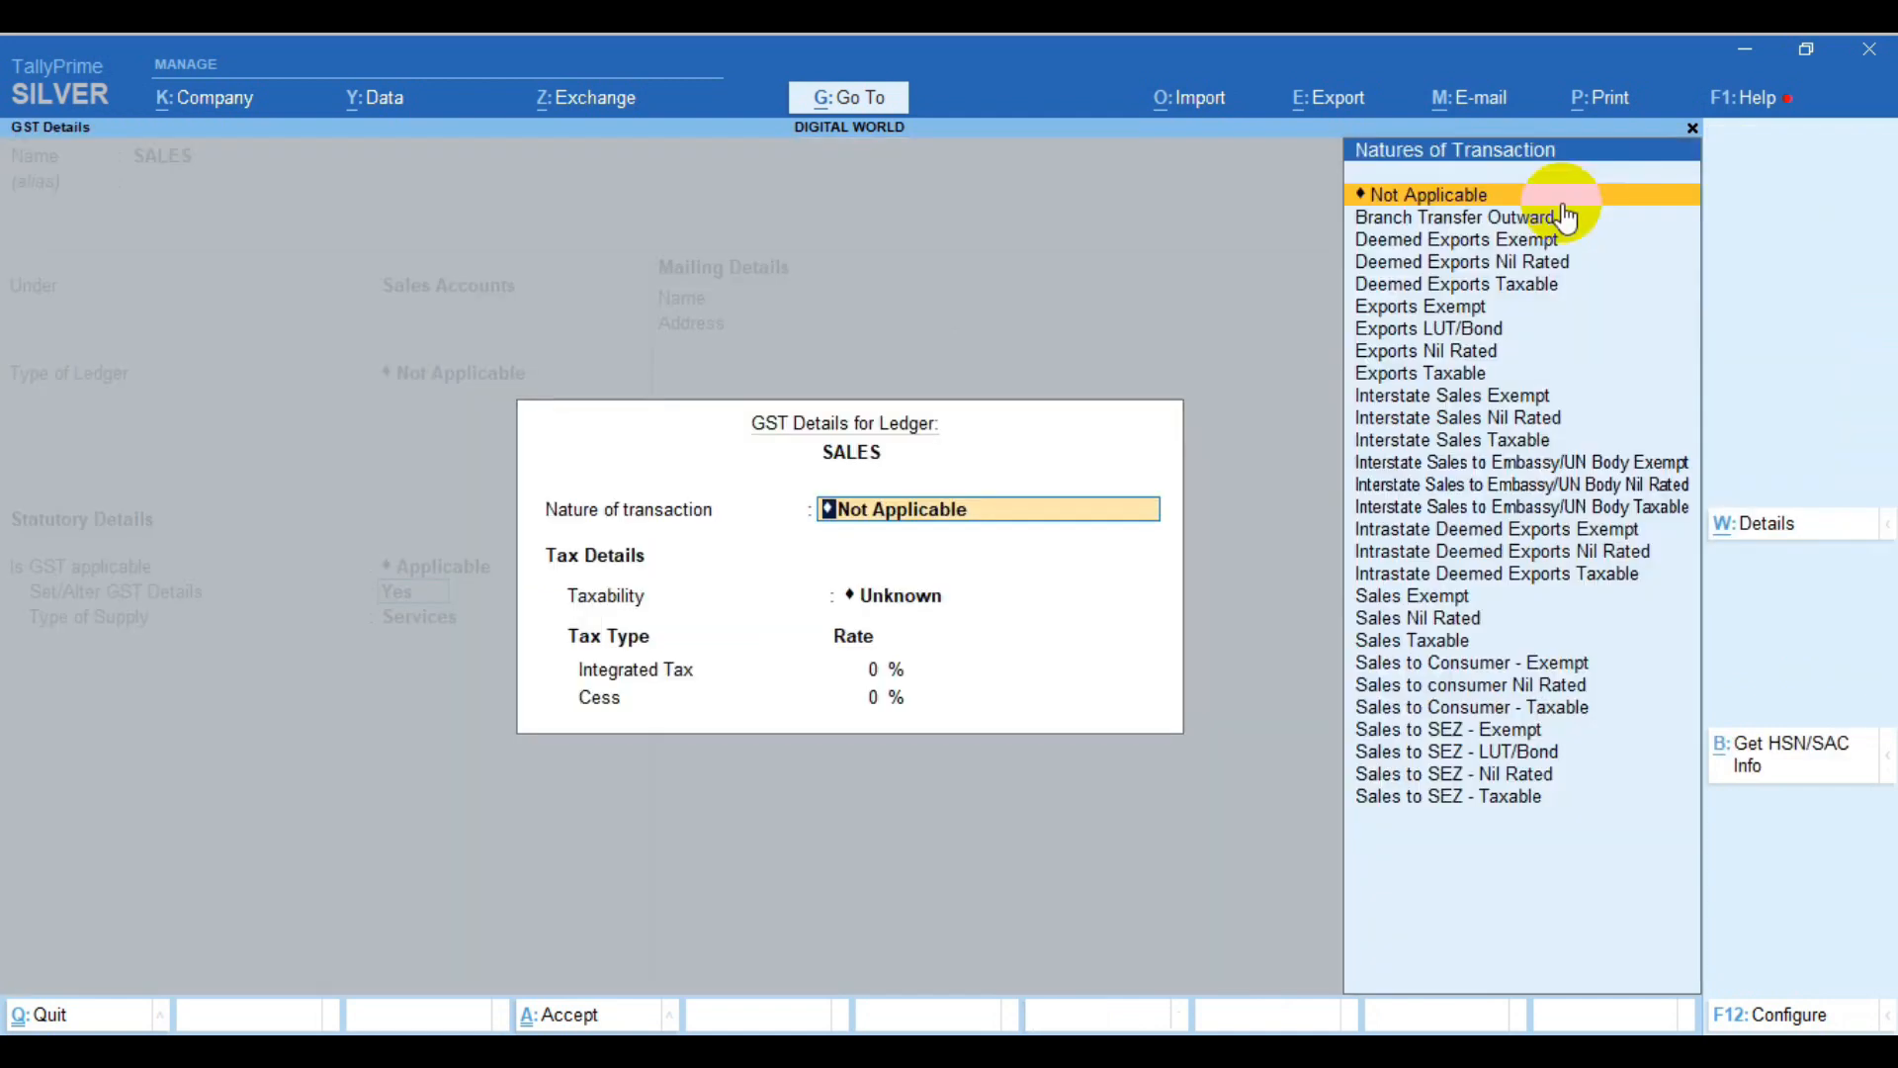
key(Return)
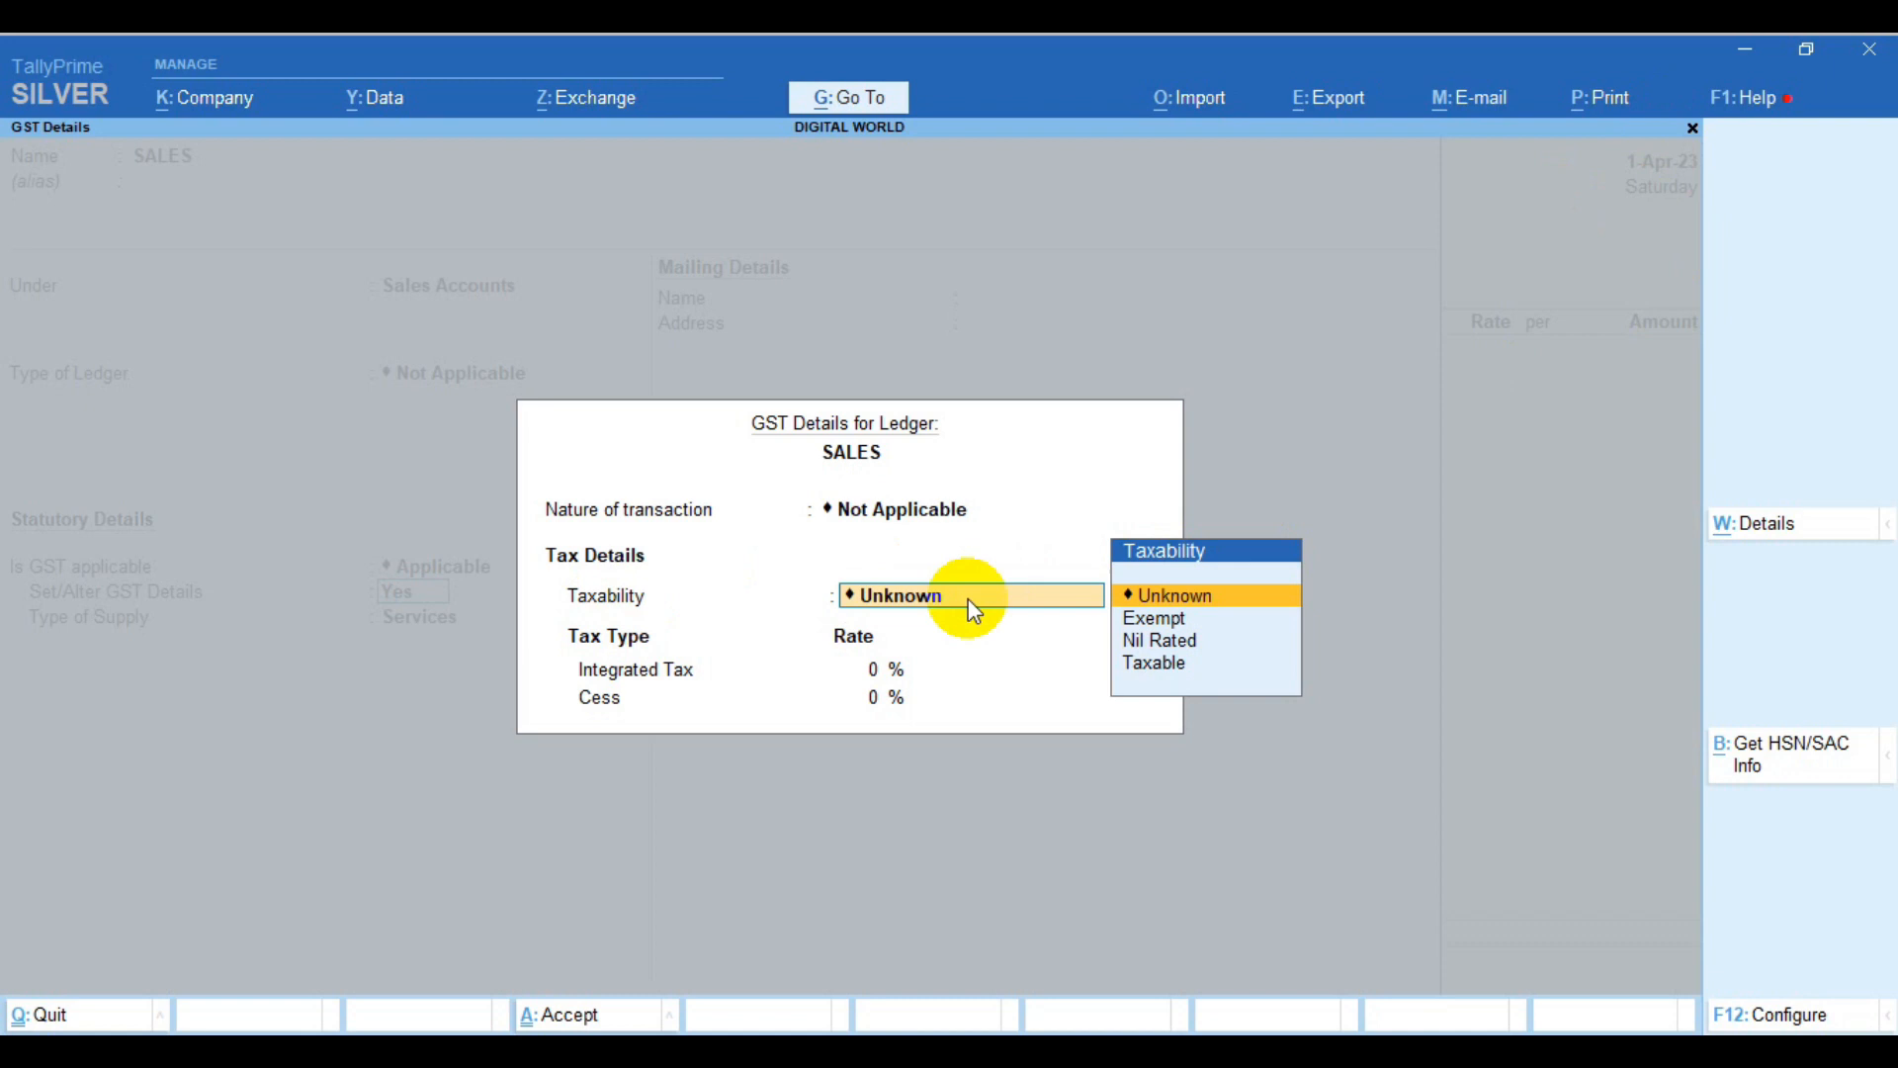
click(1205, 614)
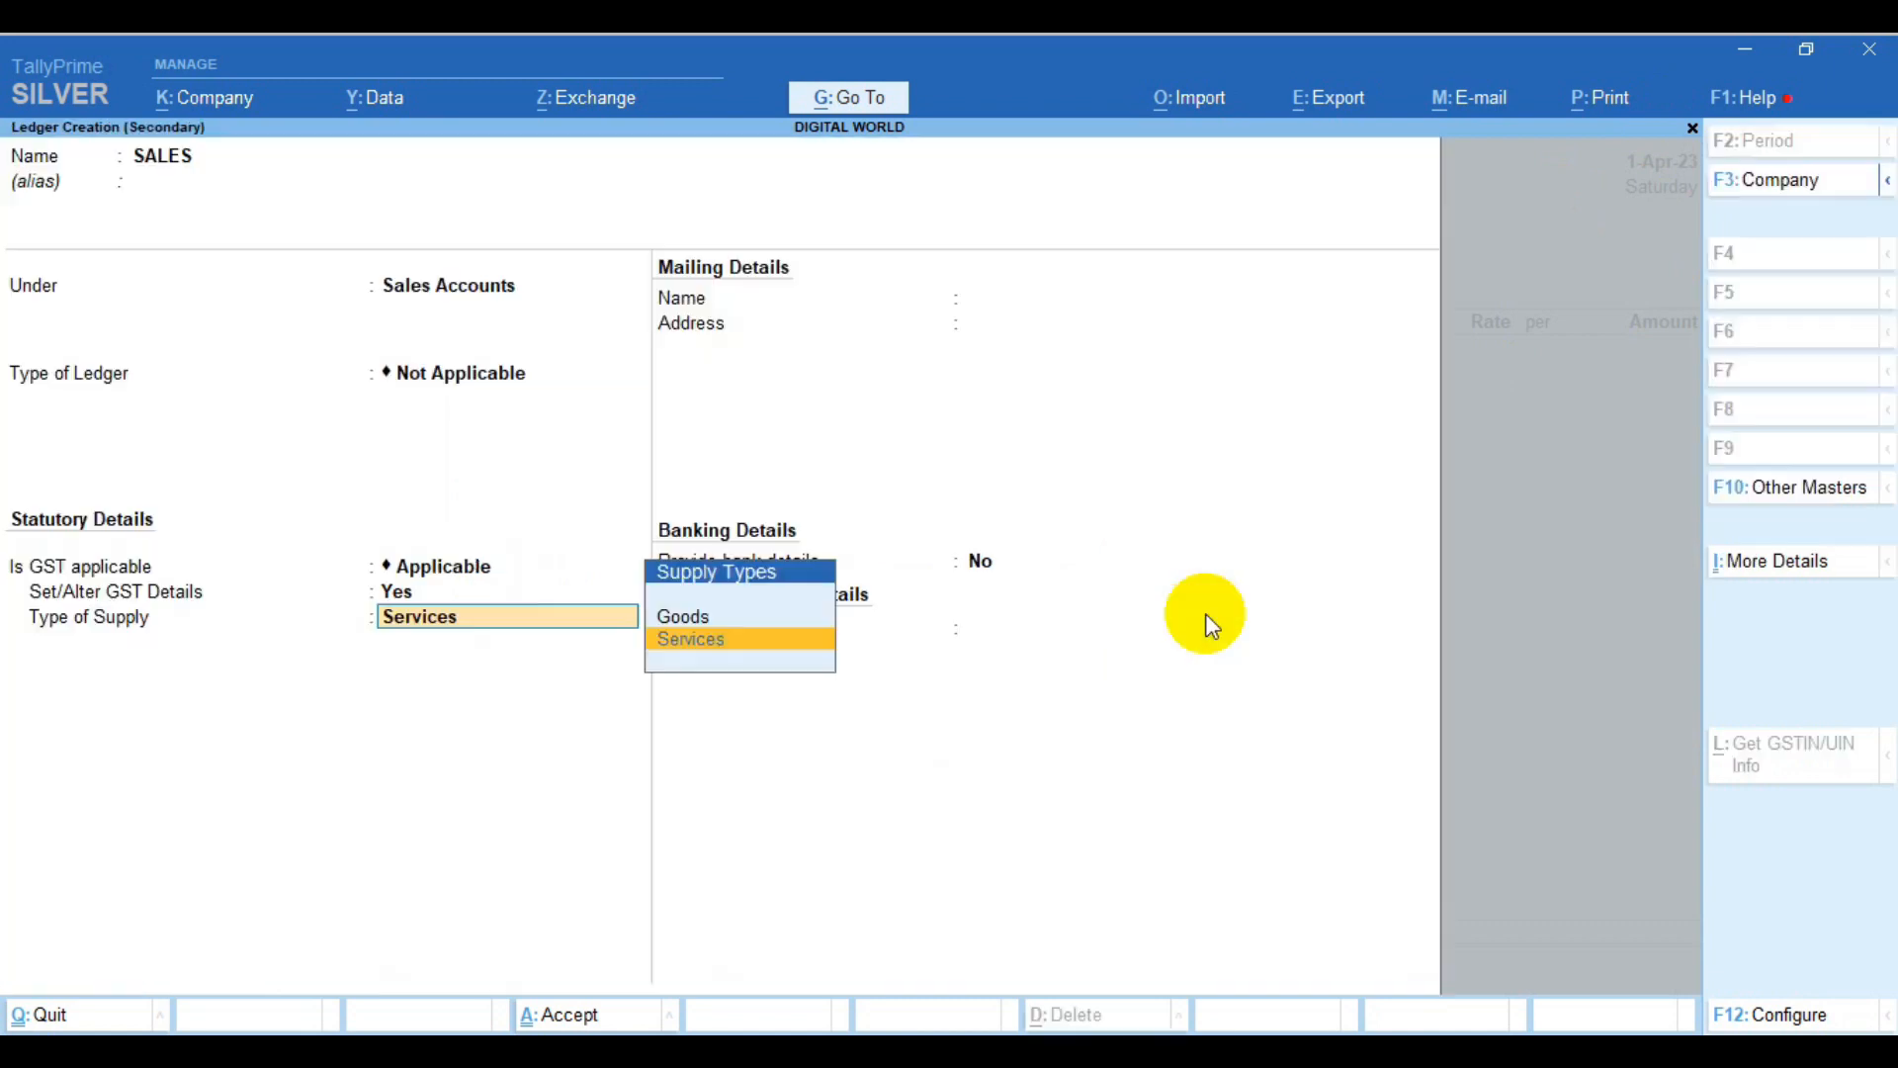
click(731, 621)
key(Return)
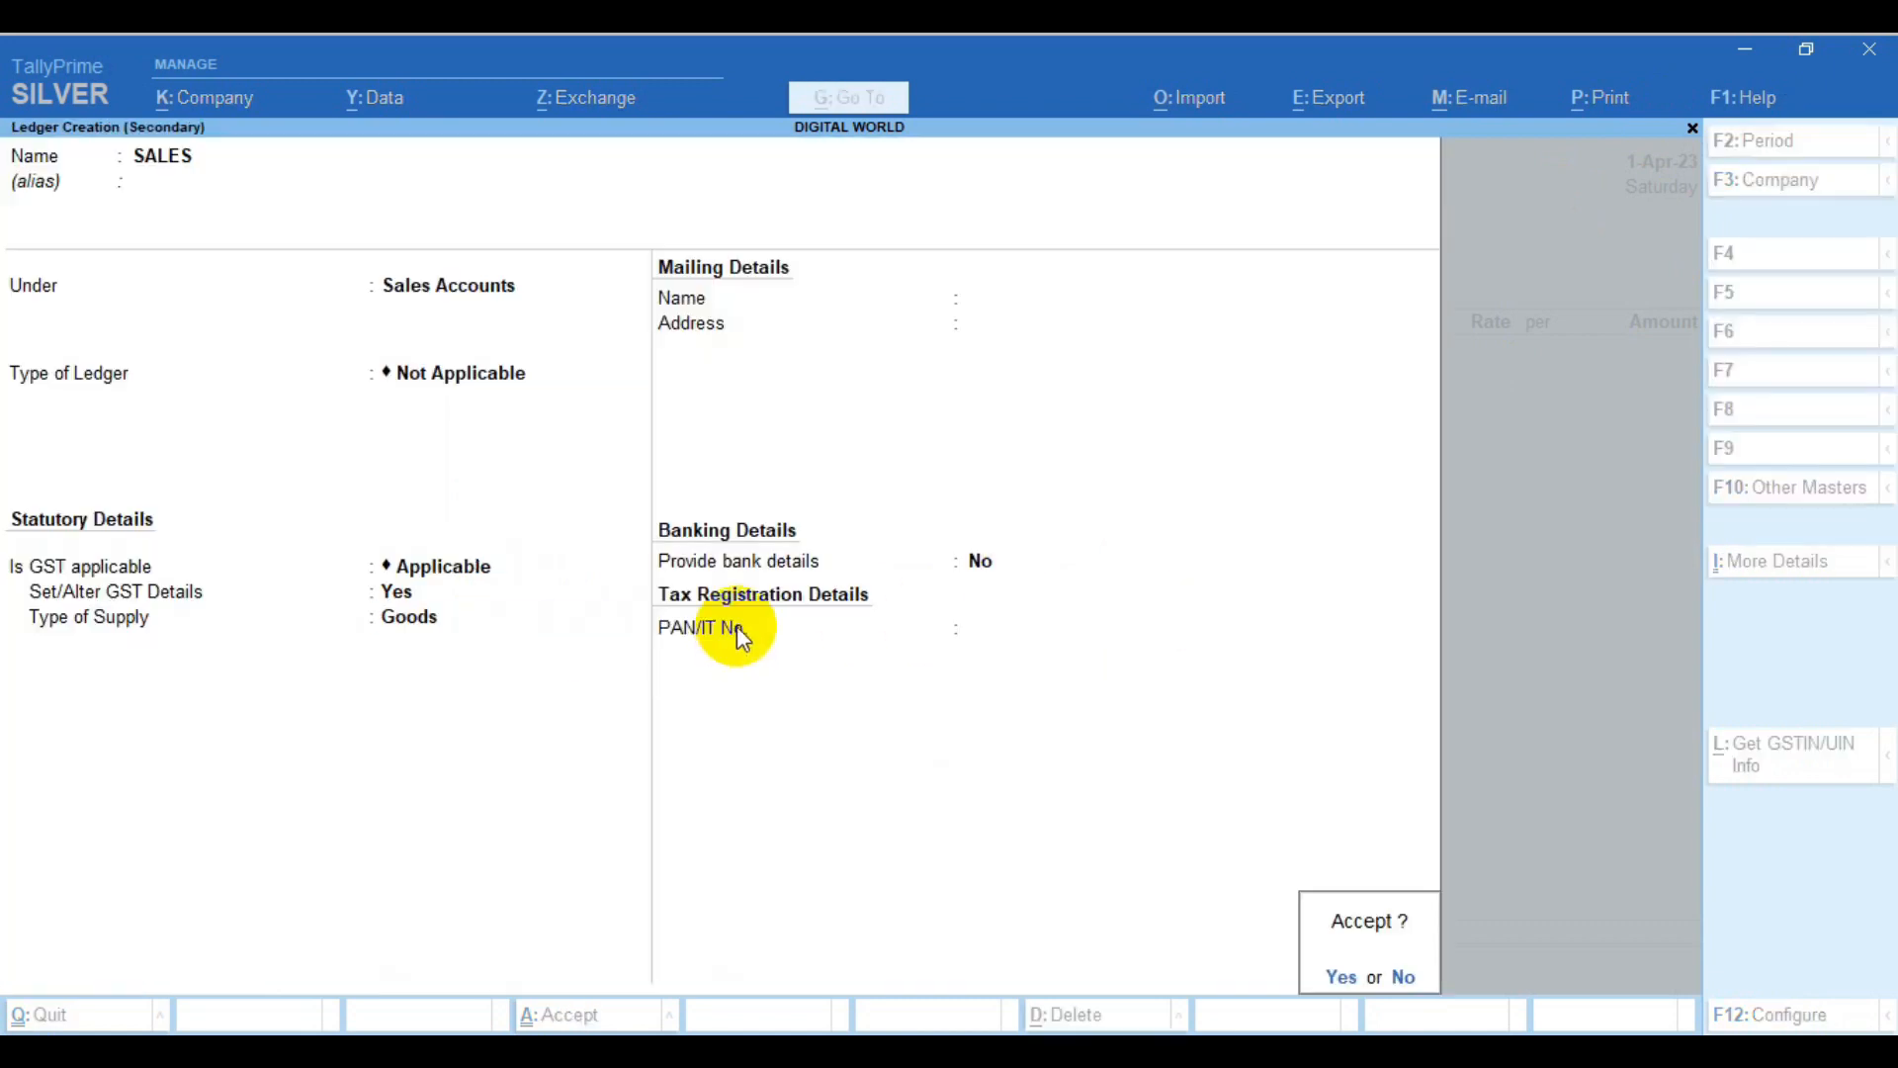
key(y)
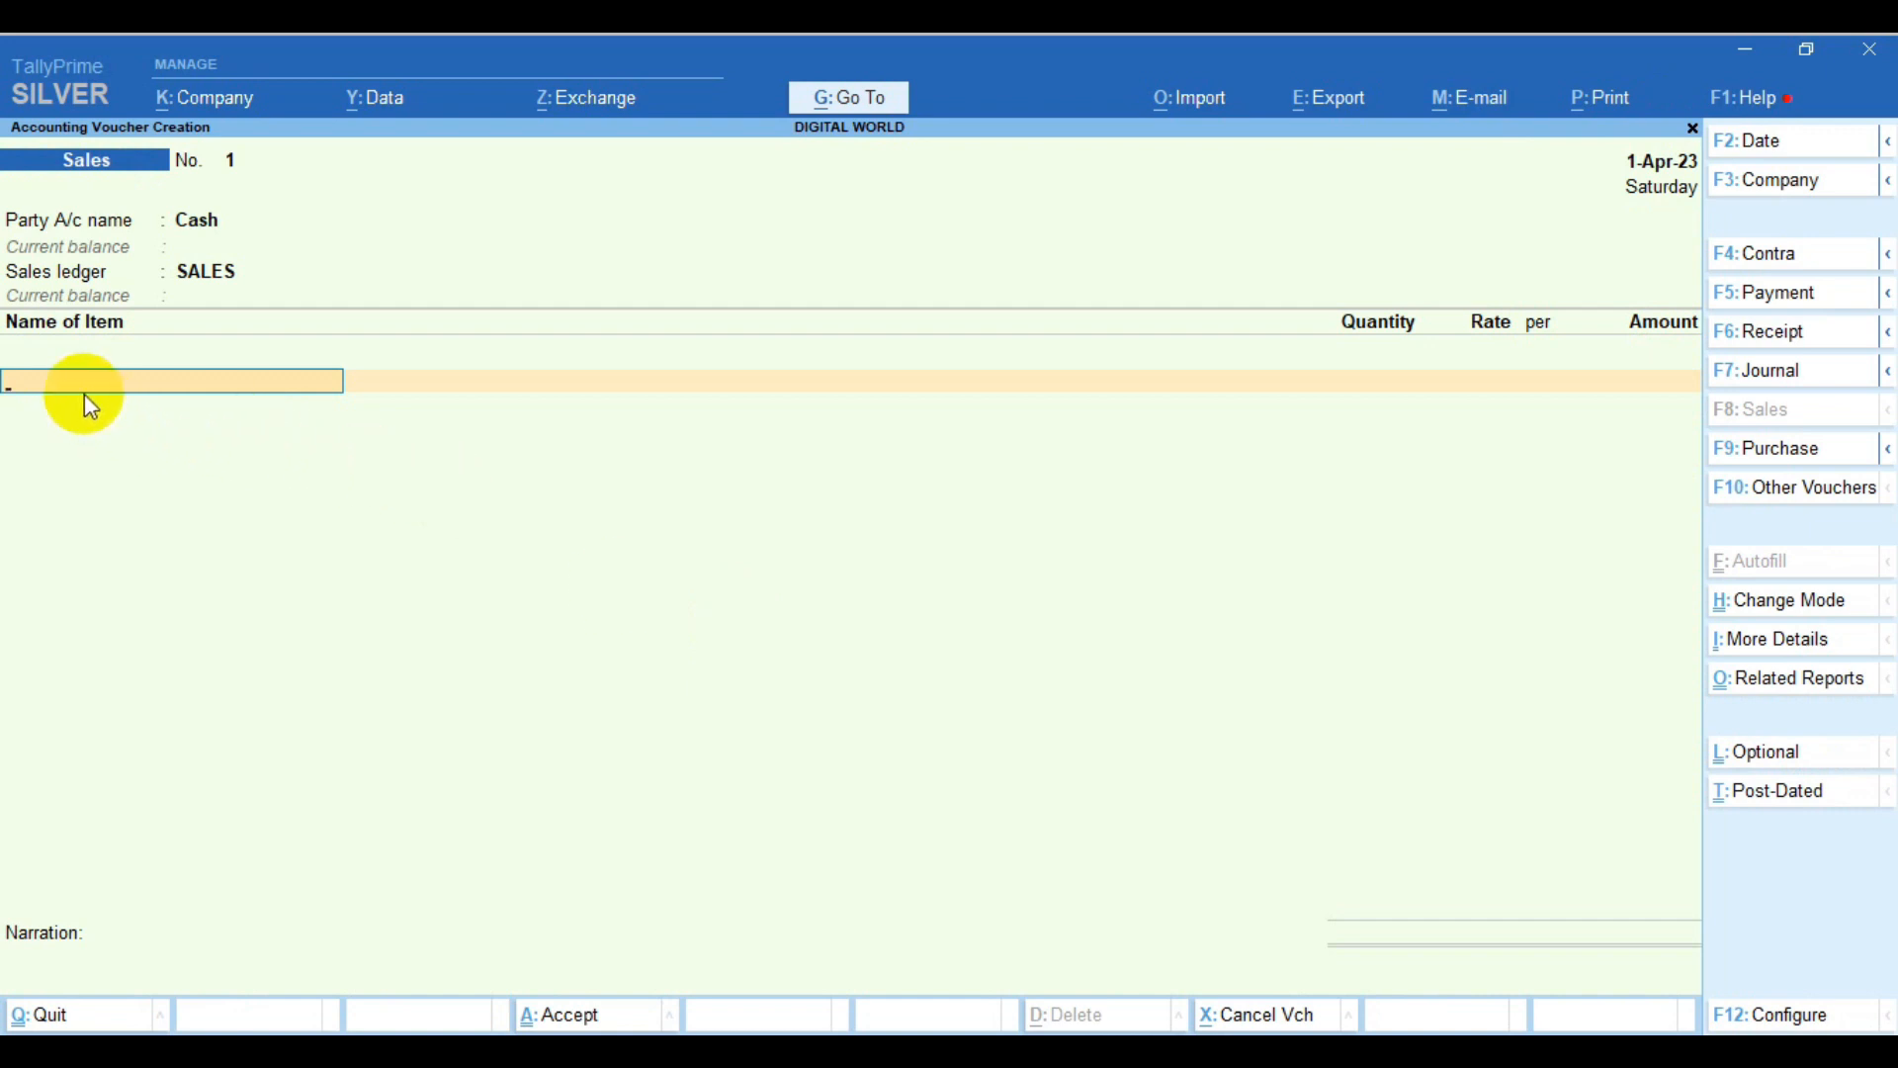
Add LAPTOP to the sales voucher with a quantity of 5 NOS at a rate of 25000 per NOS and end the item list
text(L)
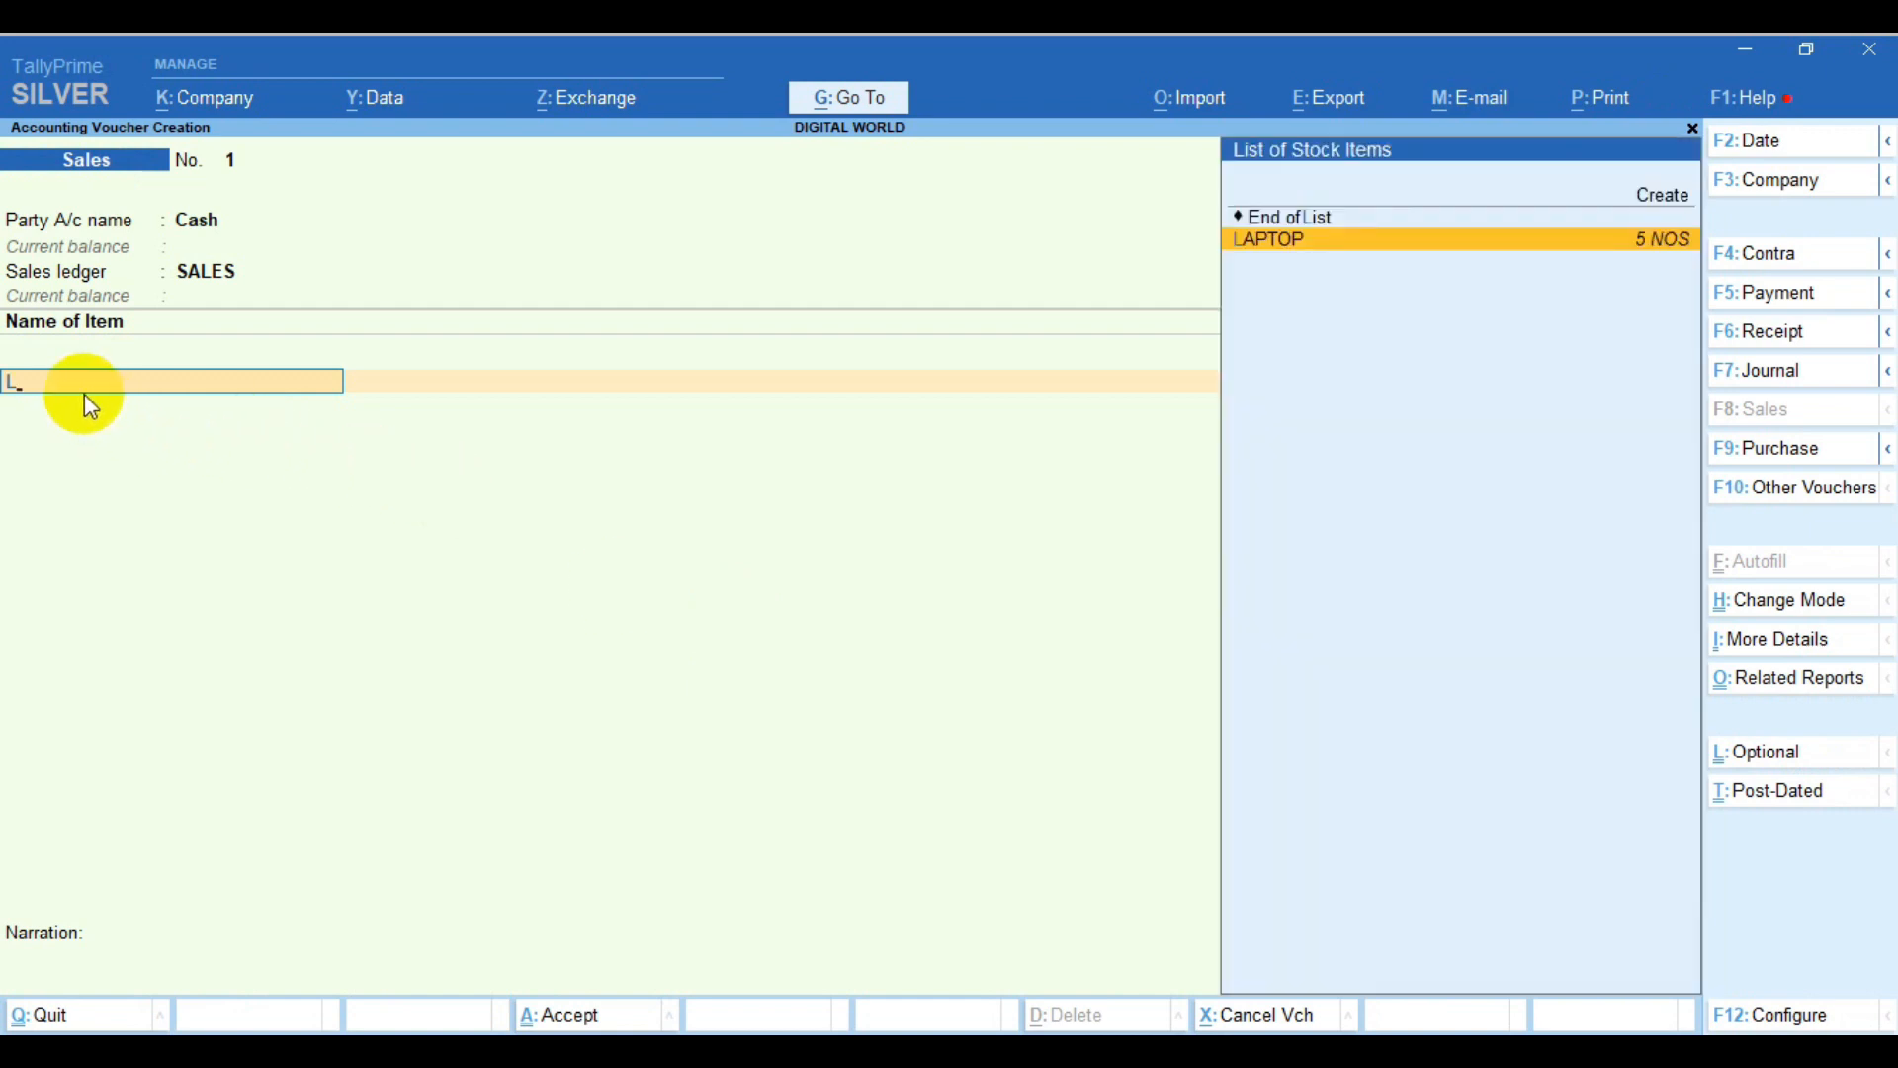
click(1659, 248)
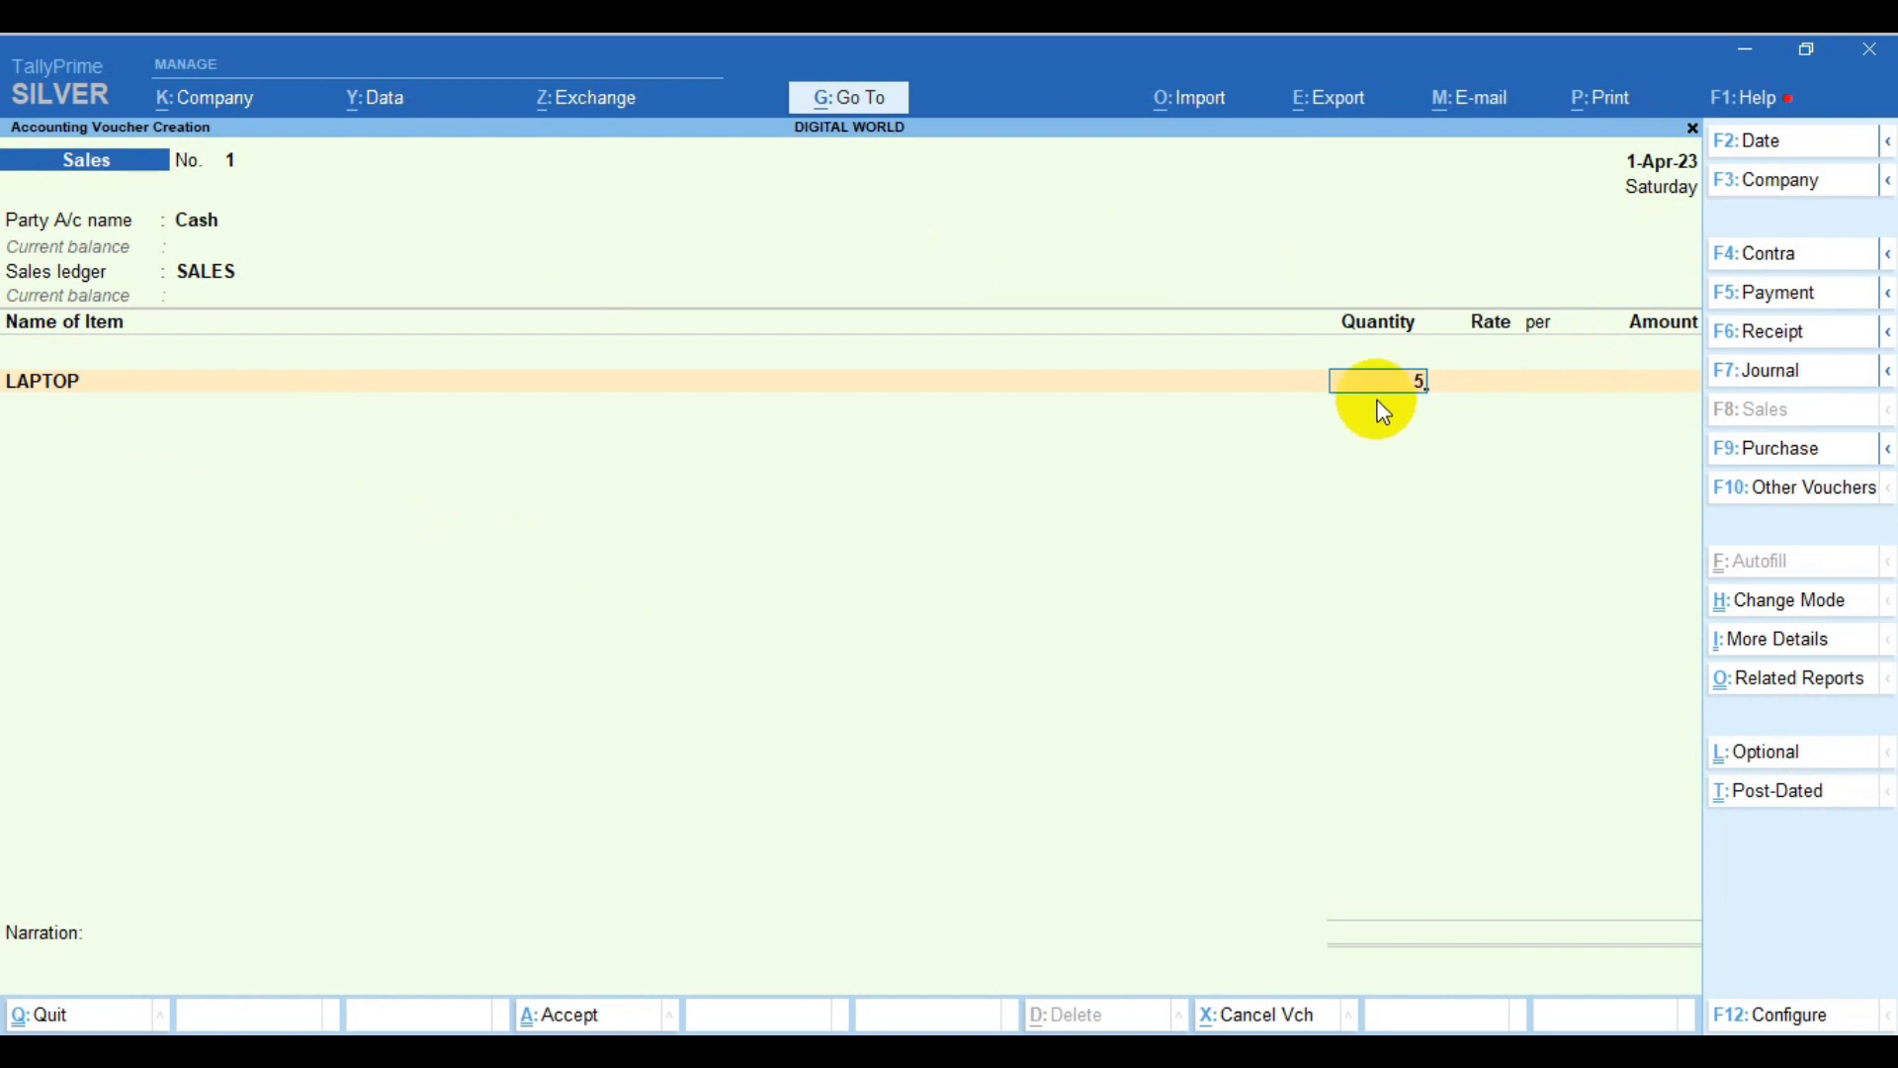
text(5)
key(Return)
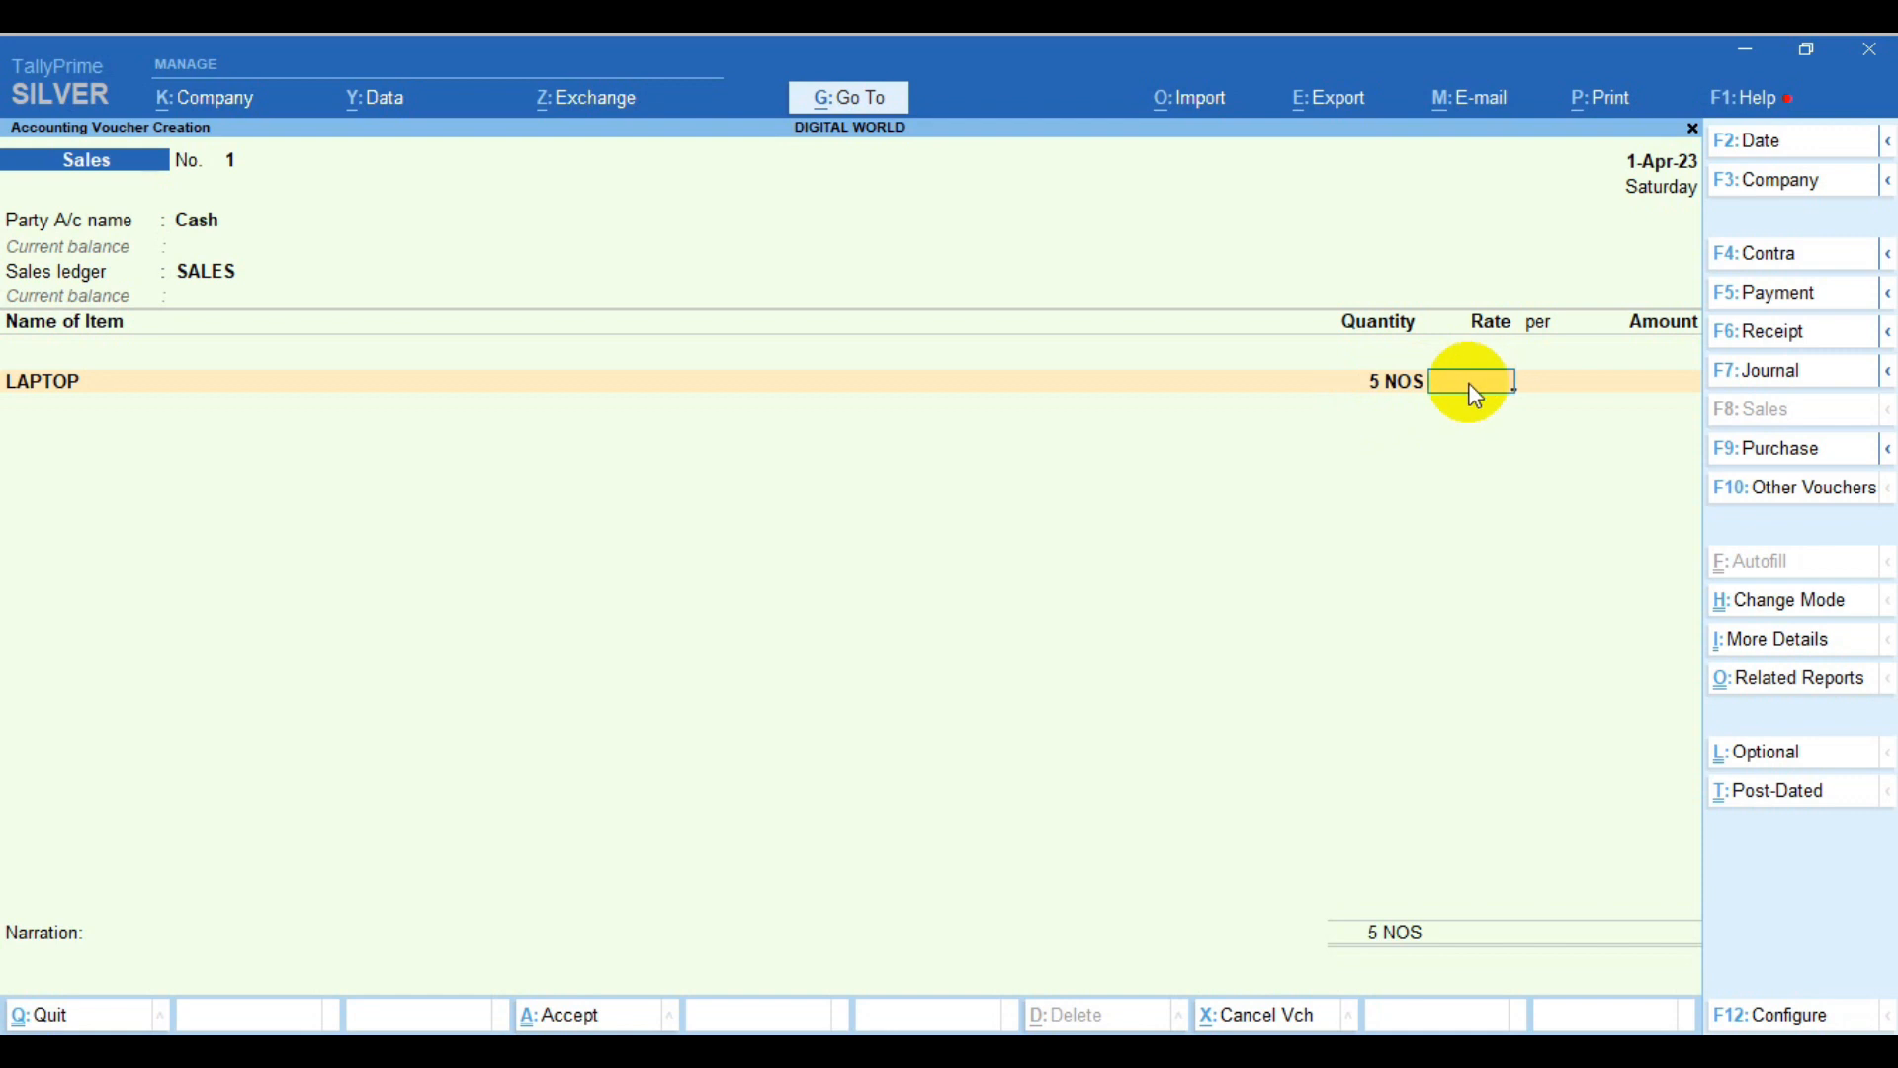
text(25000)
key(Return)
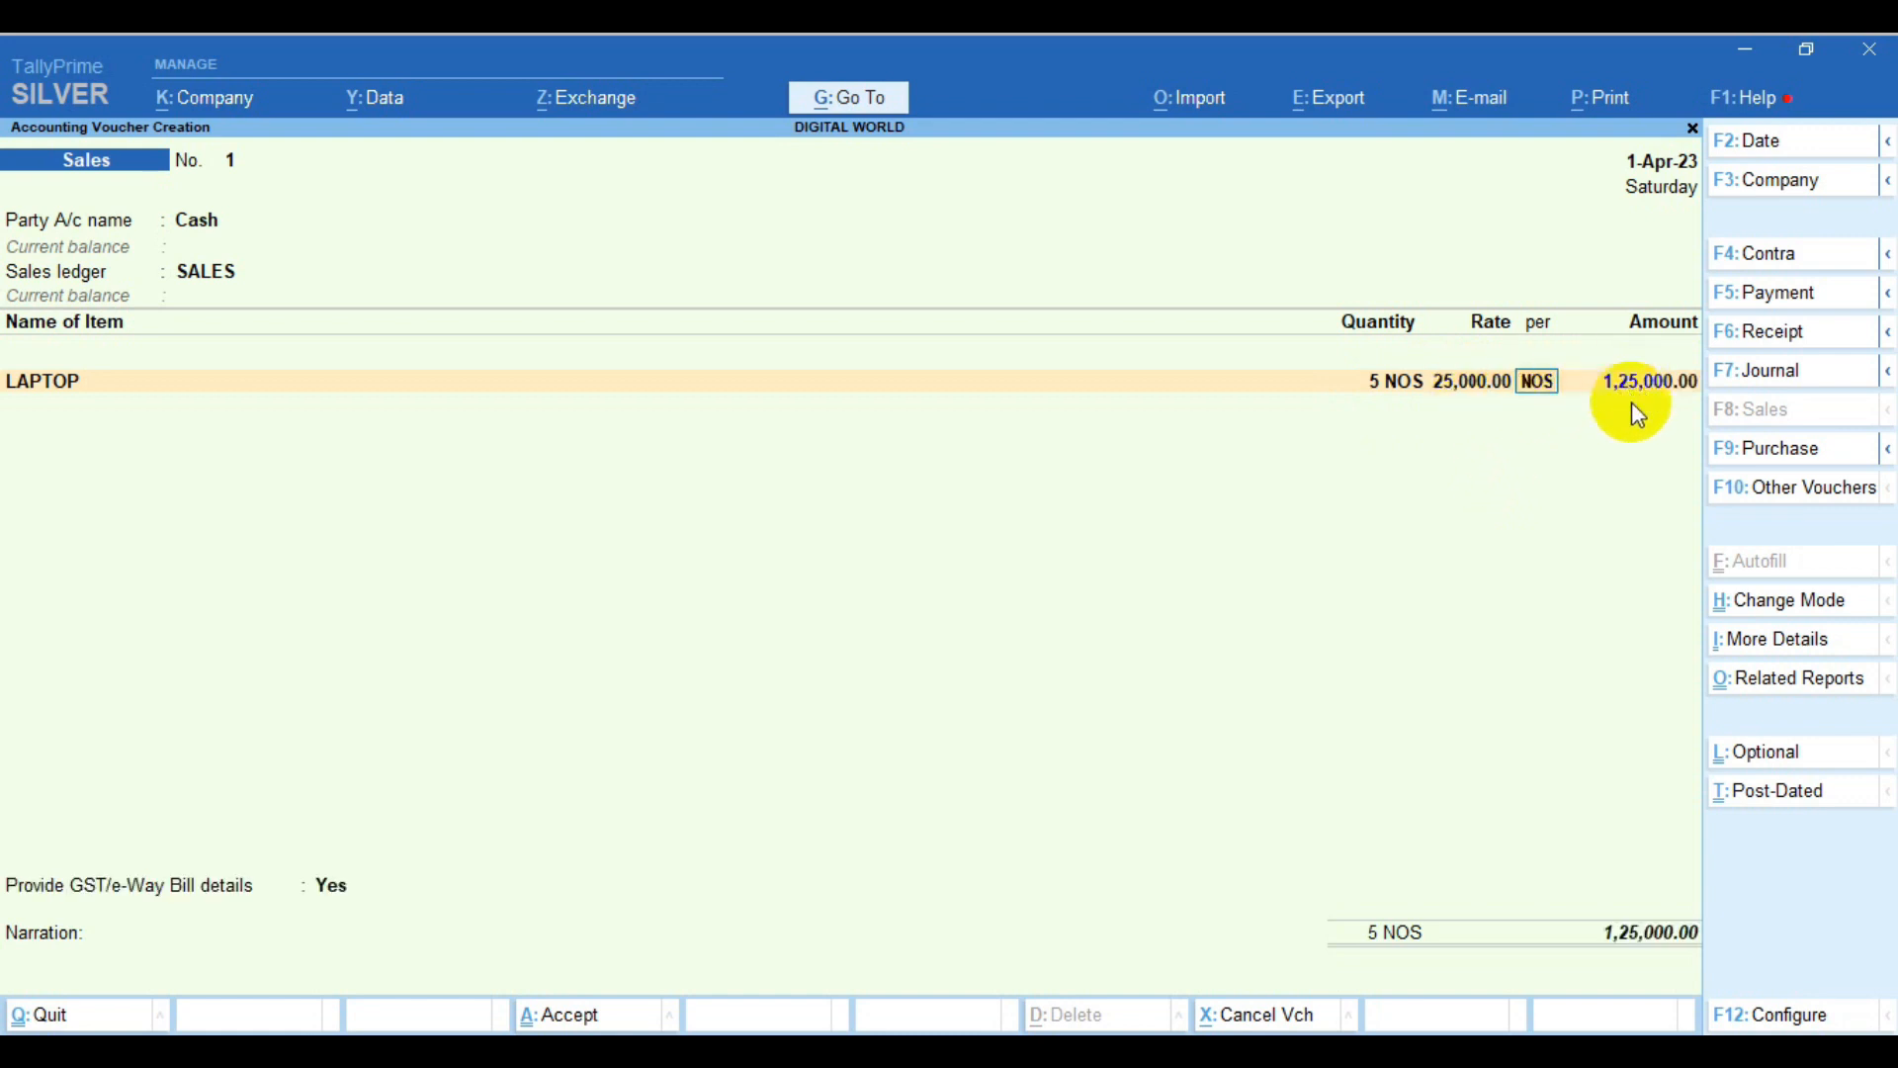
key(Return)
key(Return)
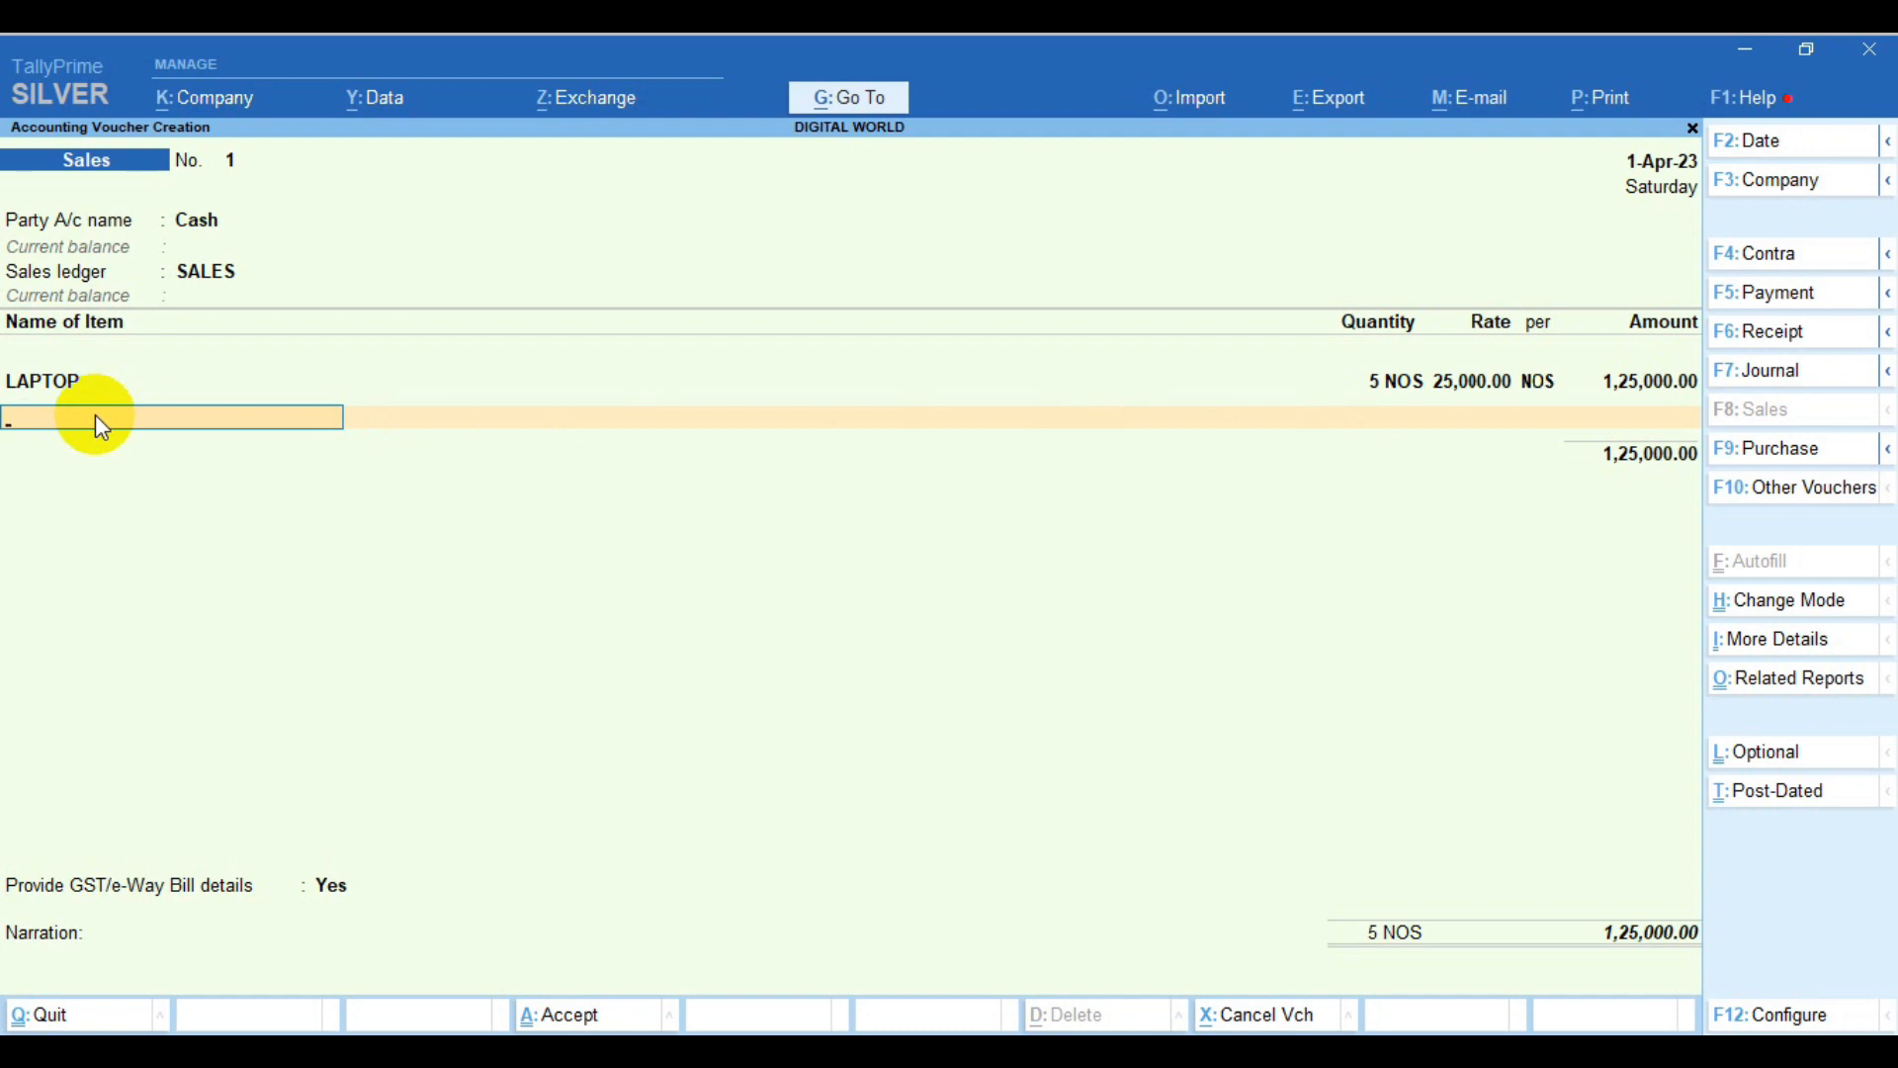
key(Return)
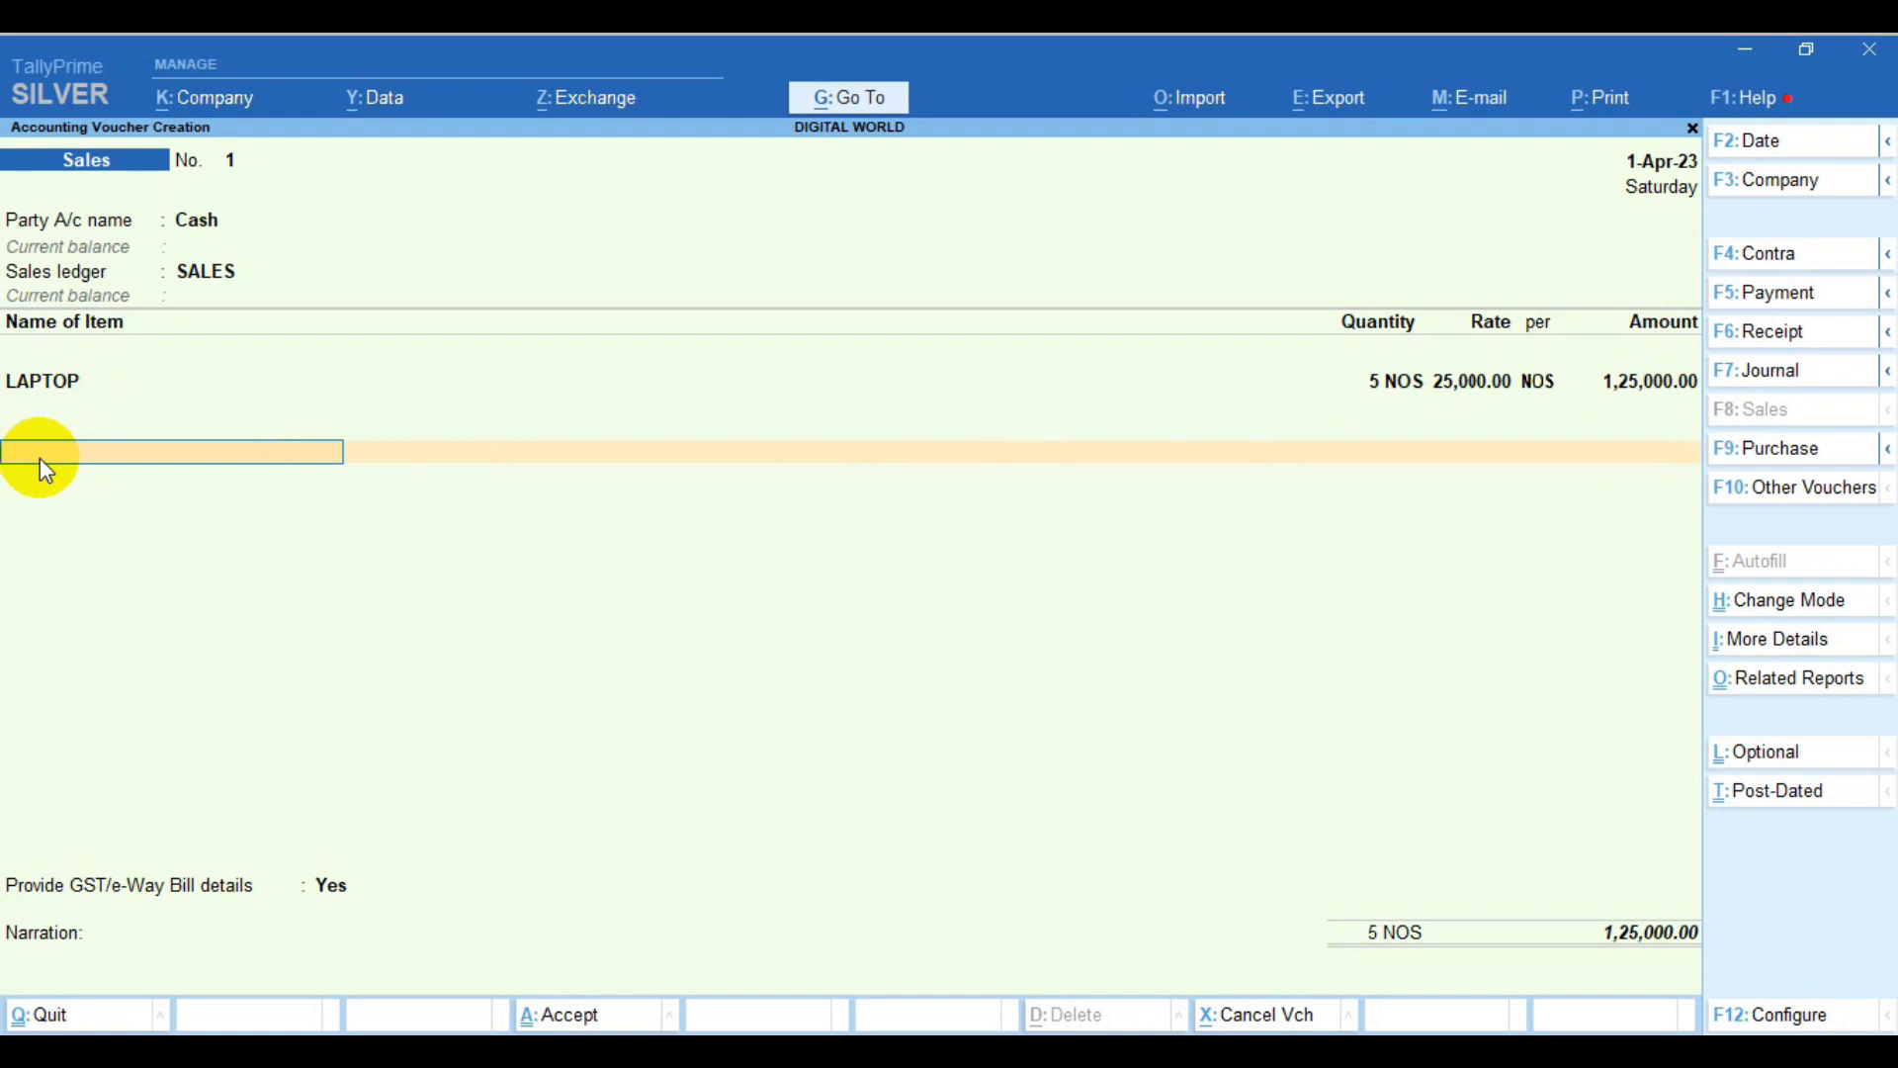
Add the IGST ledger to the sales voucher, accept its calculated amount and end the ledger list
text(I)
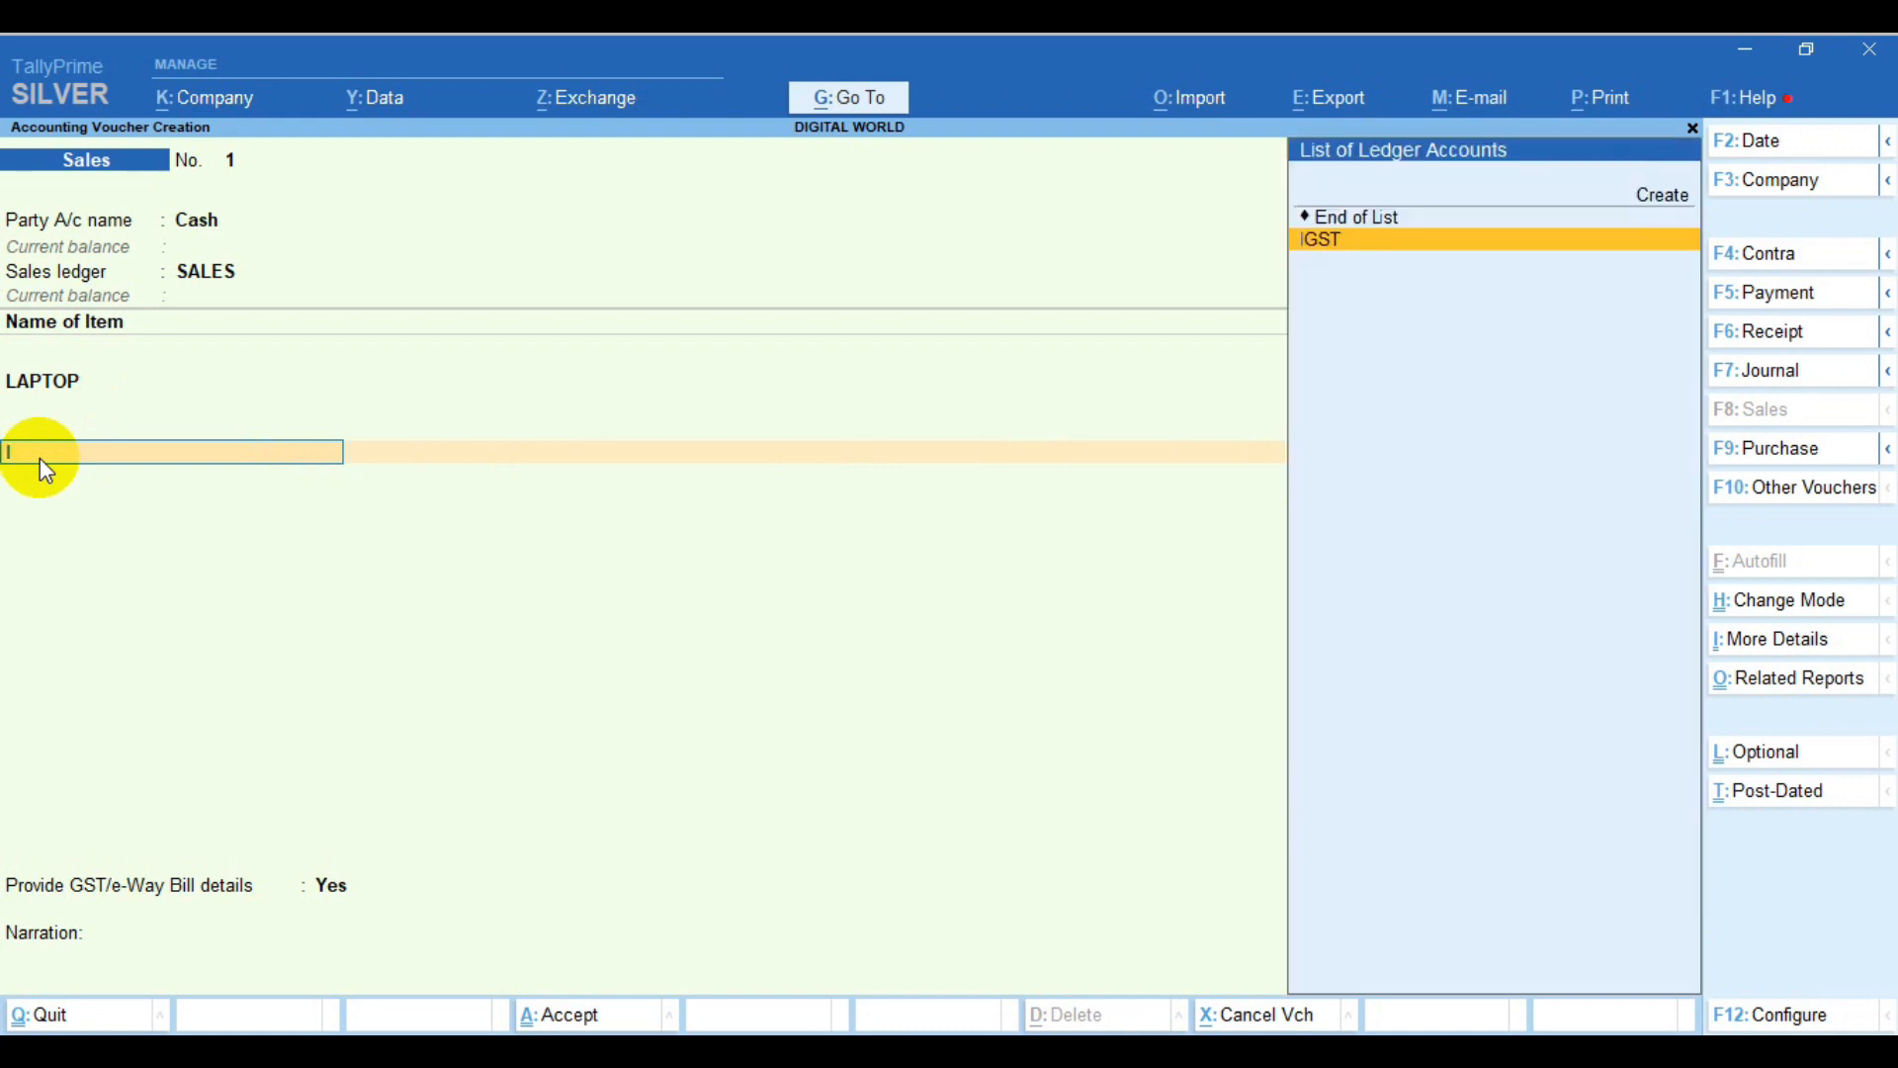
key(Return)
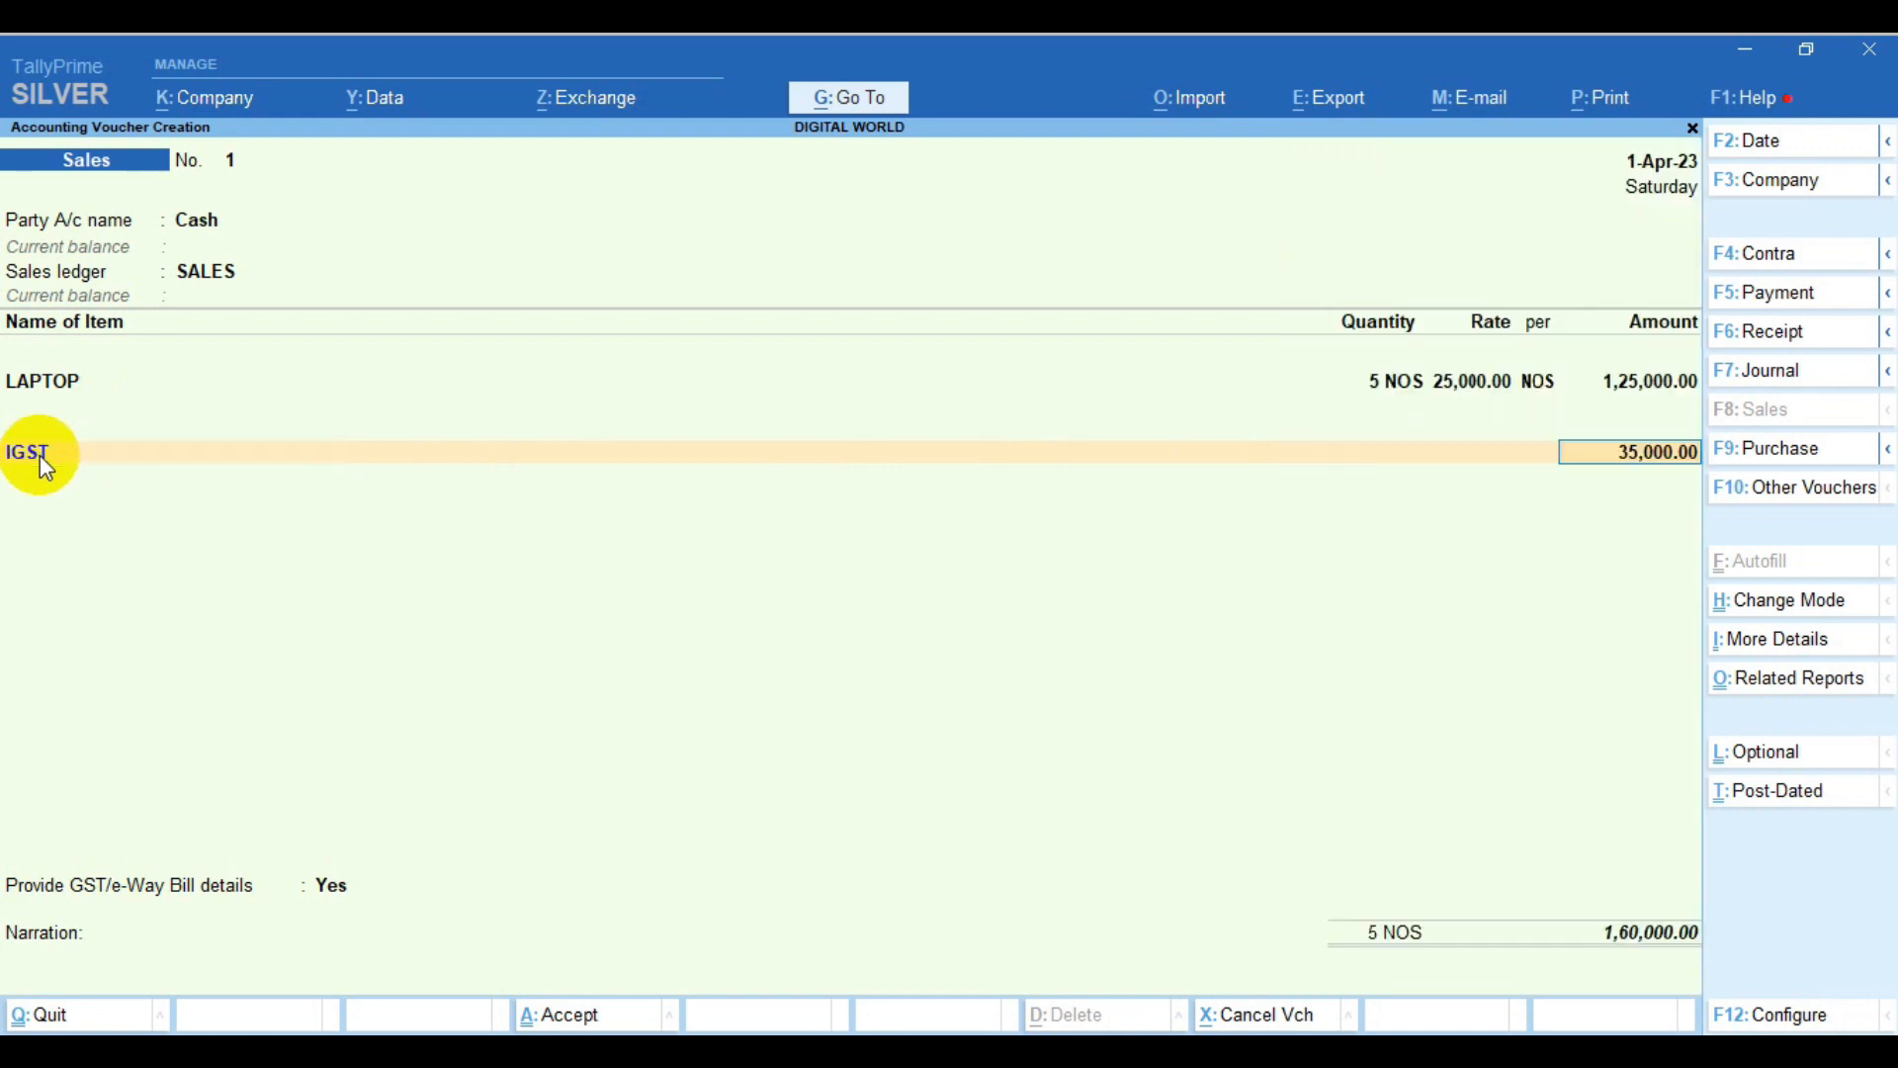
key(ctrl)
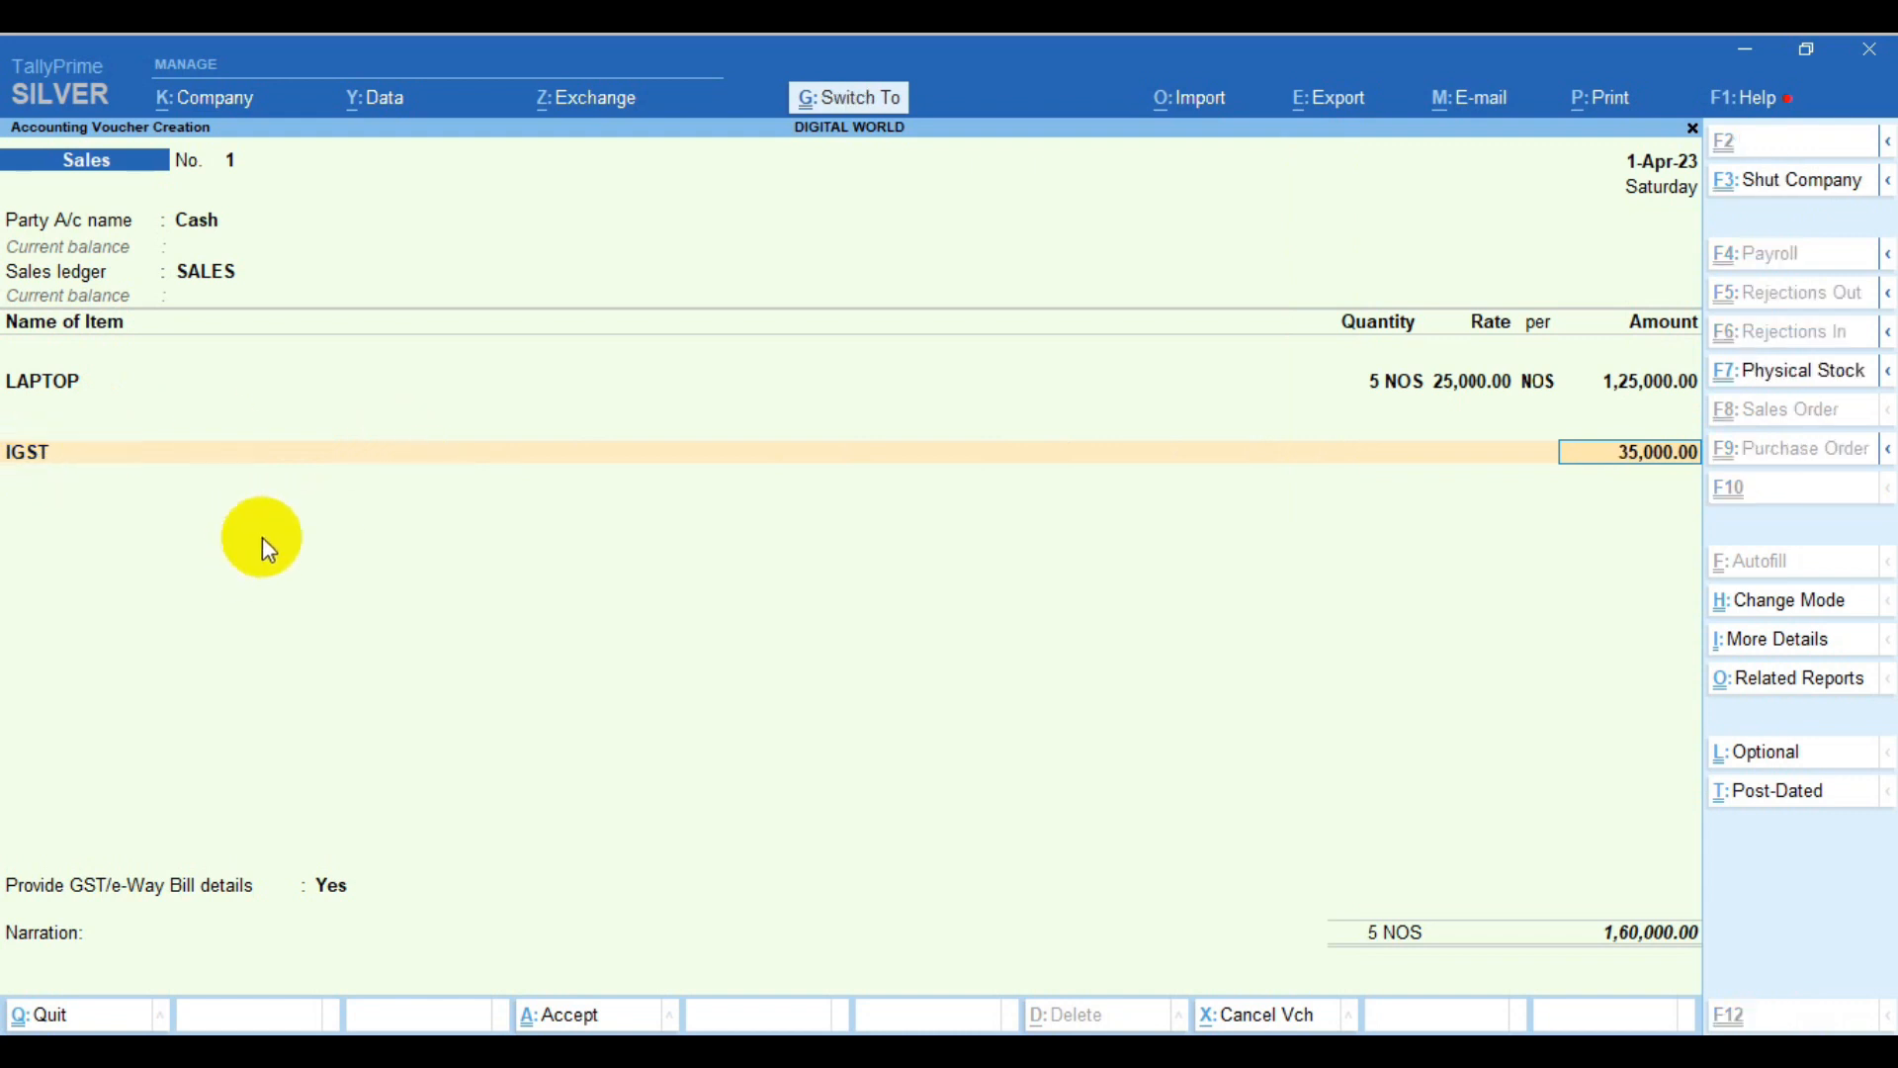
mouse_move(4, 423)
mouse_down()
mouse_move(415, 480)
mouse_move(1713, 485)
mouse_up()
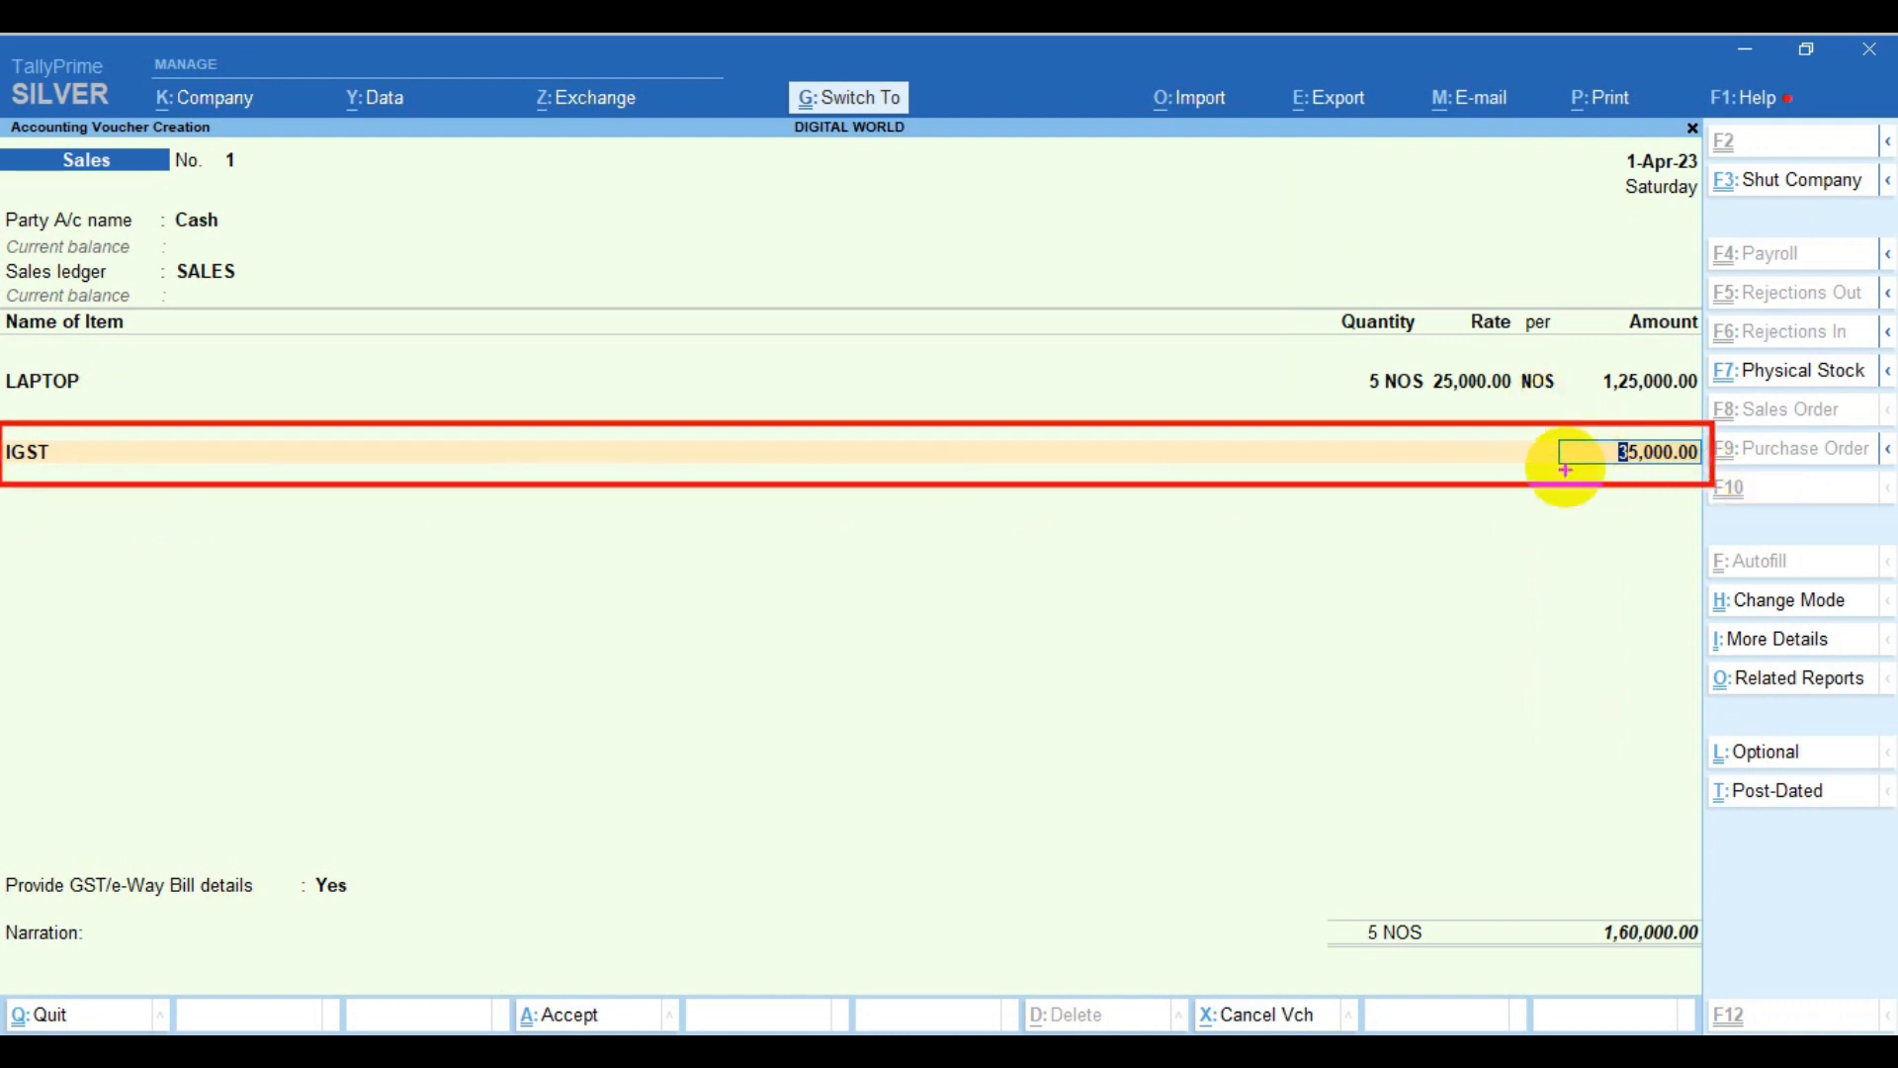
drag(1556, 888, 1739, 979)
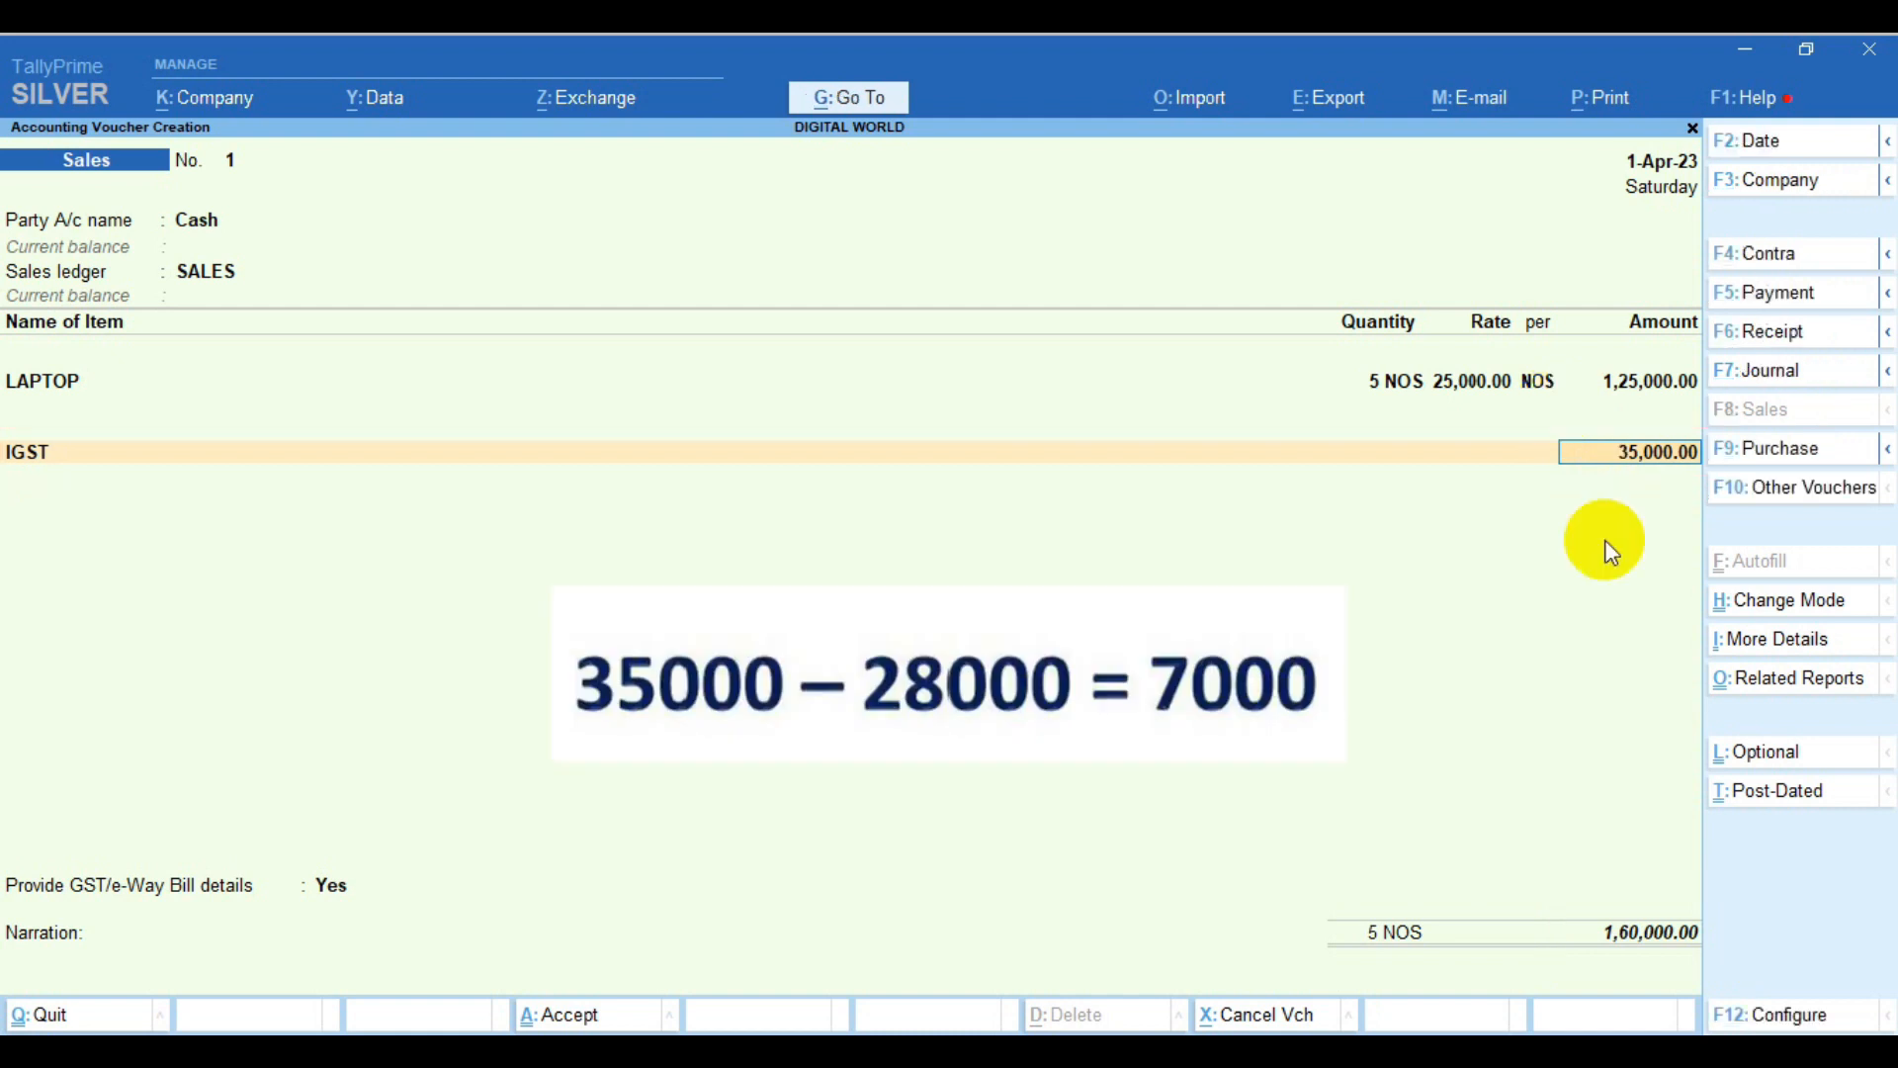
key(Return)
key(Return)
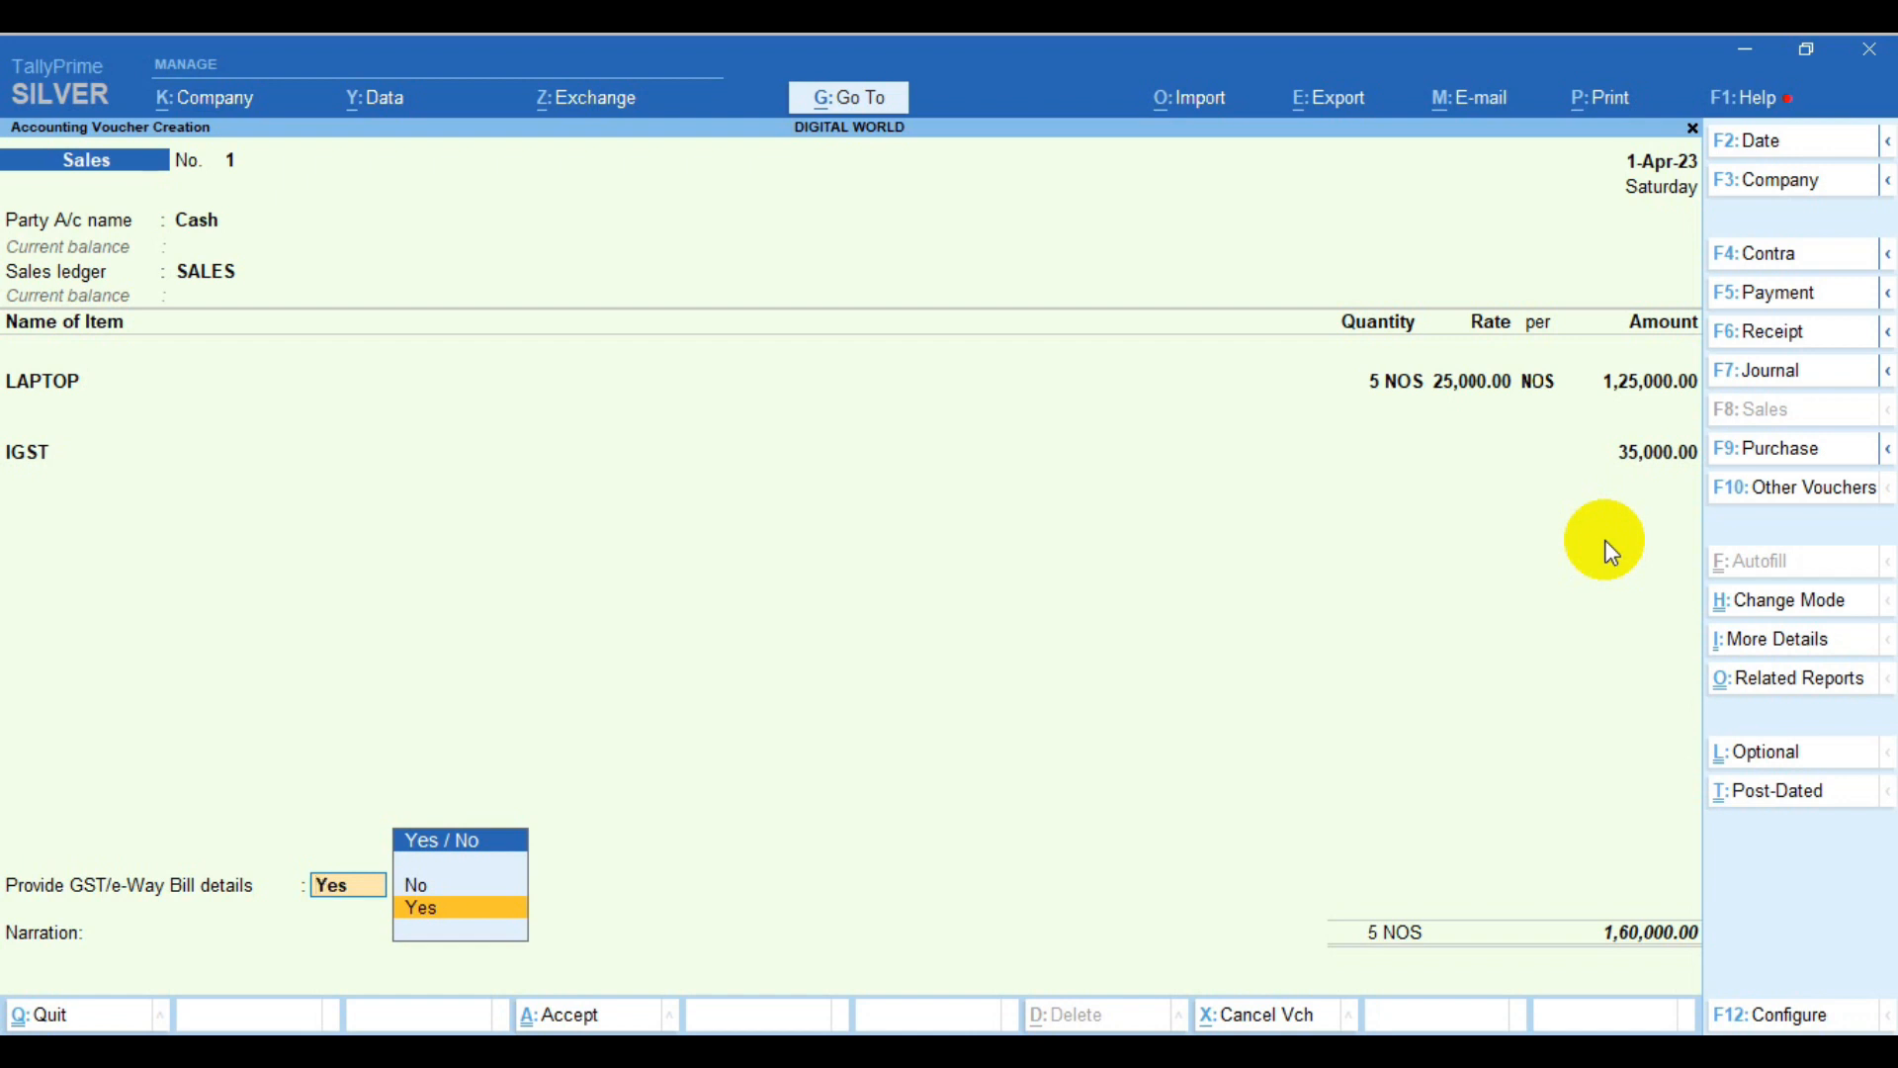
Keep GST/e-Way Bill details set to Yes for the sales voucher and leave all bill and transport details at their defaults
key(Return)
key(Return)
key(Return)
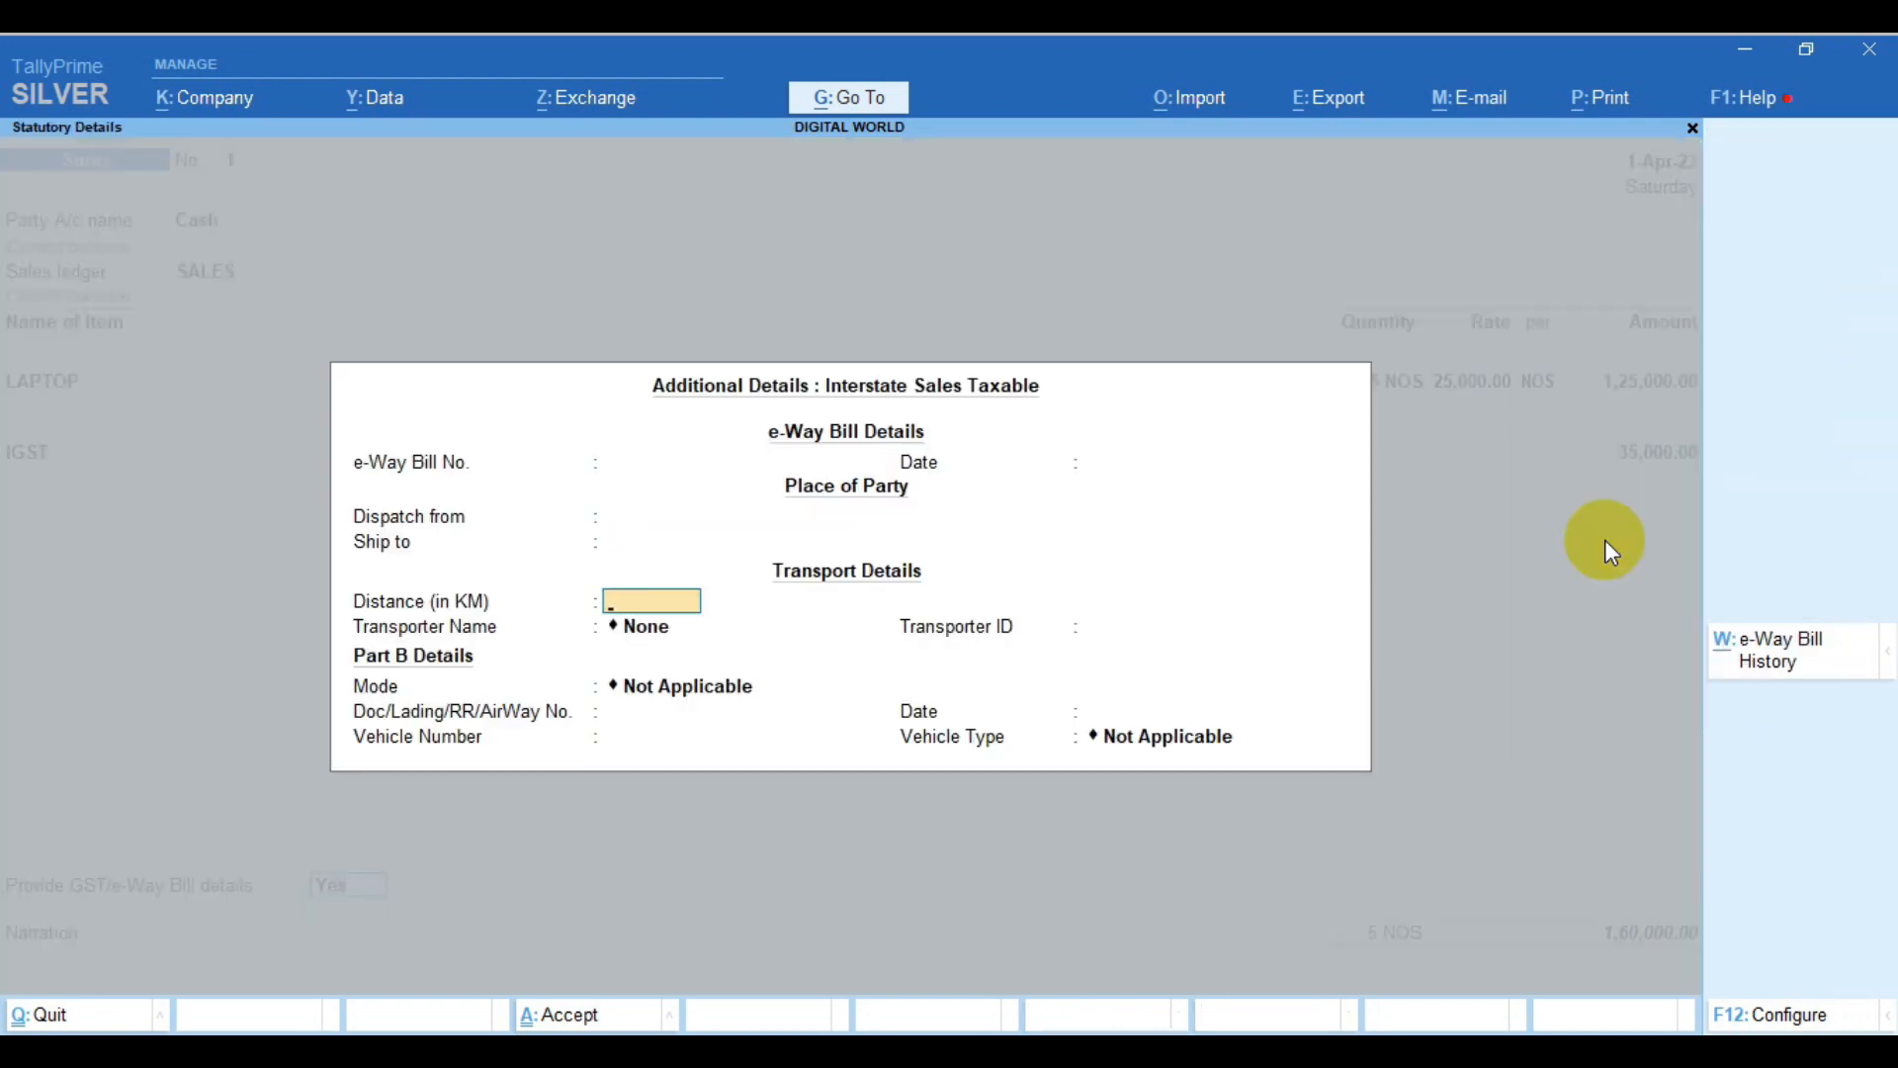
key(Return)
key(Return)
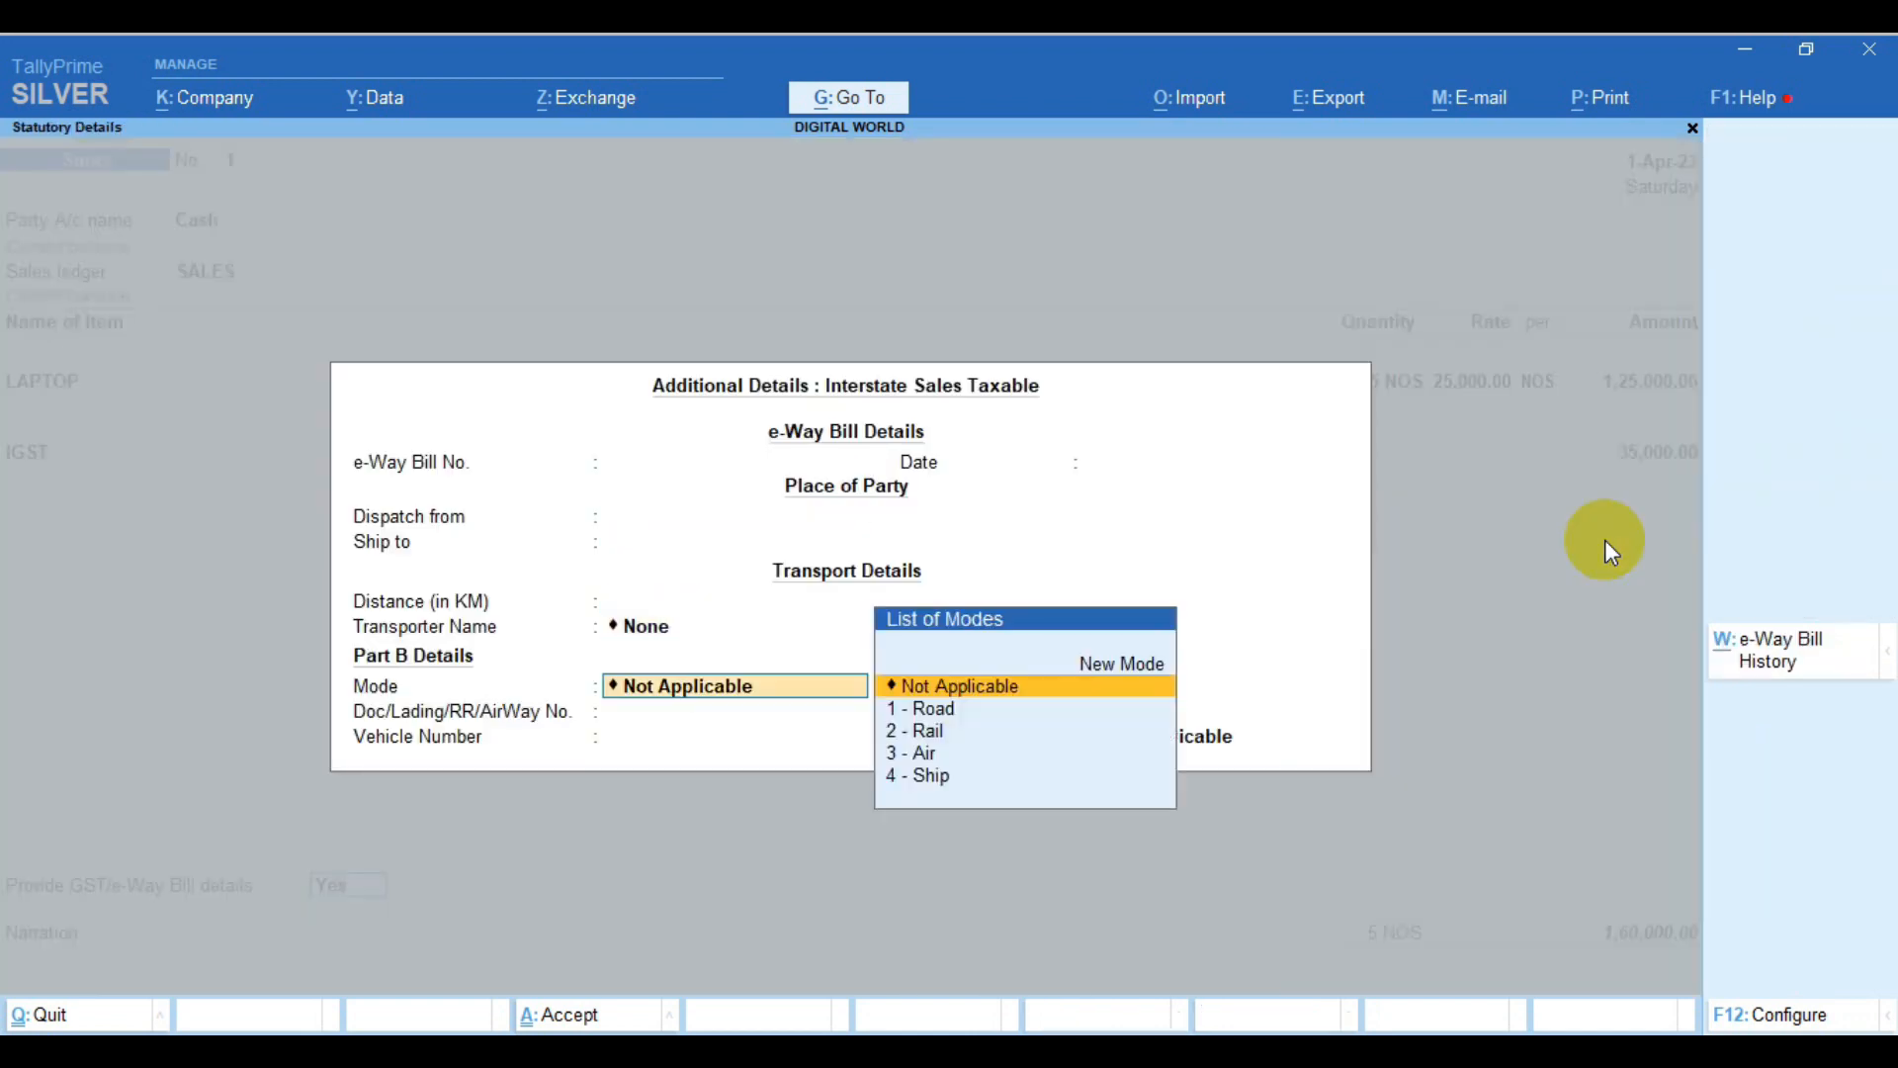
key(Return)
key(Return)
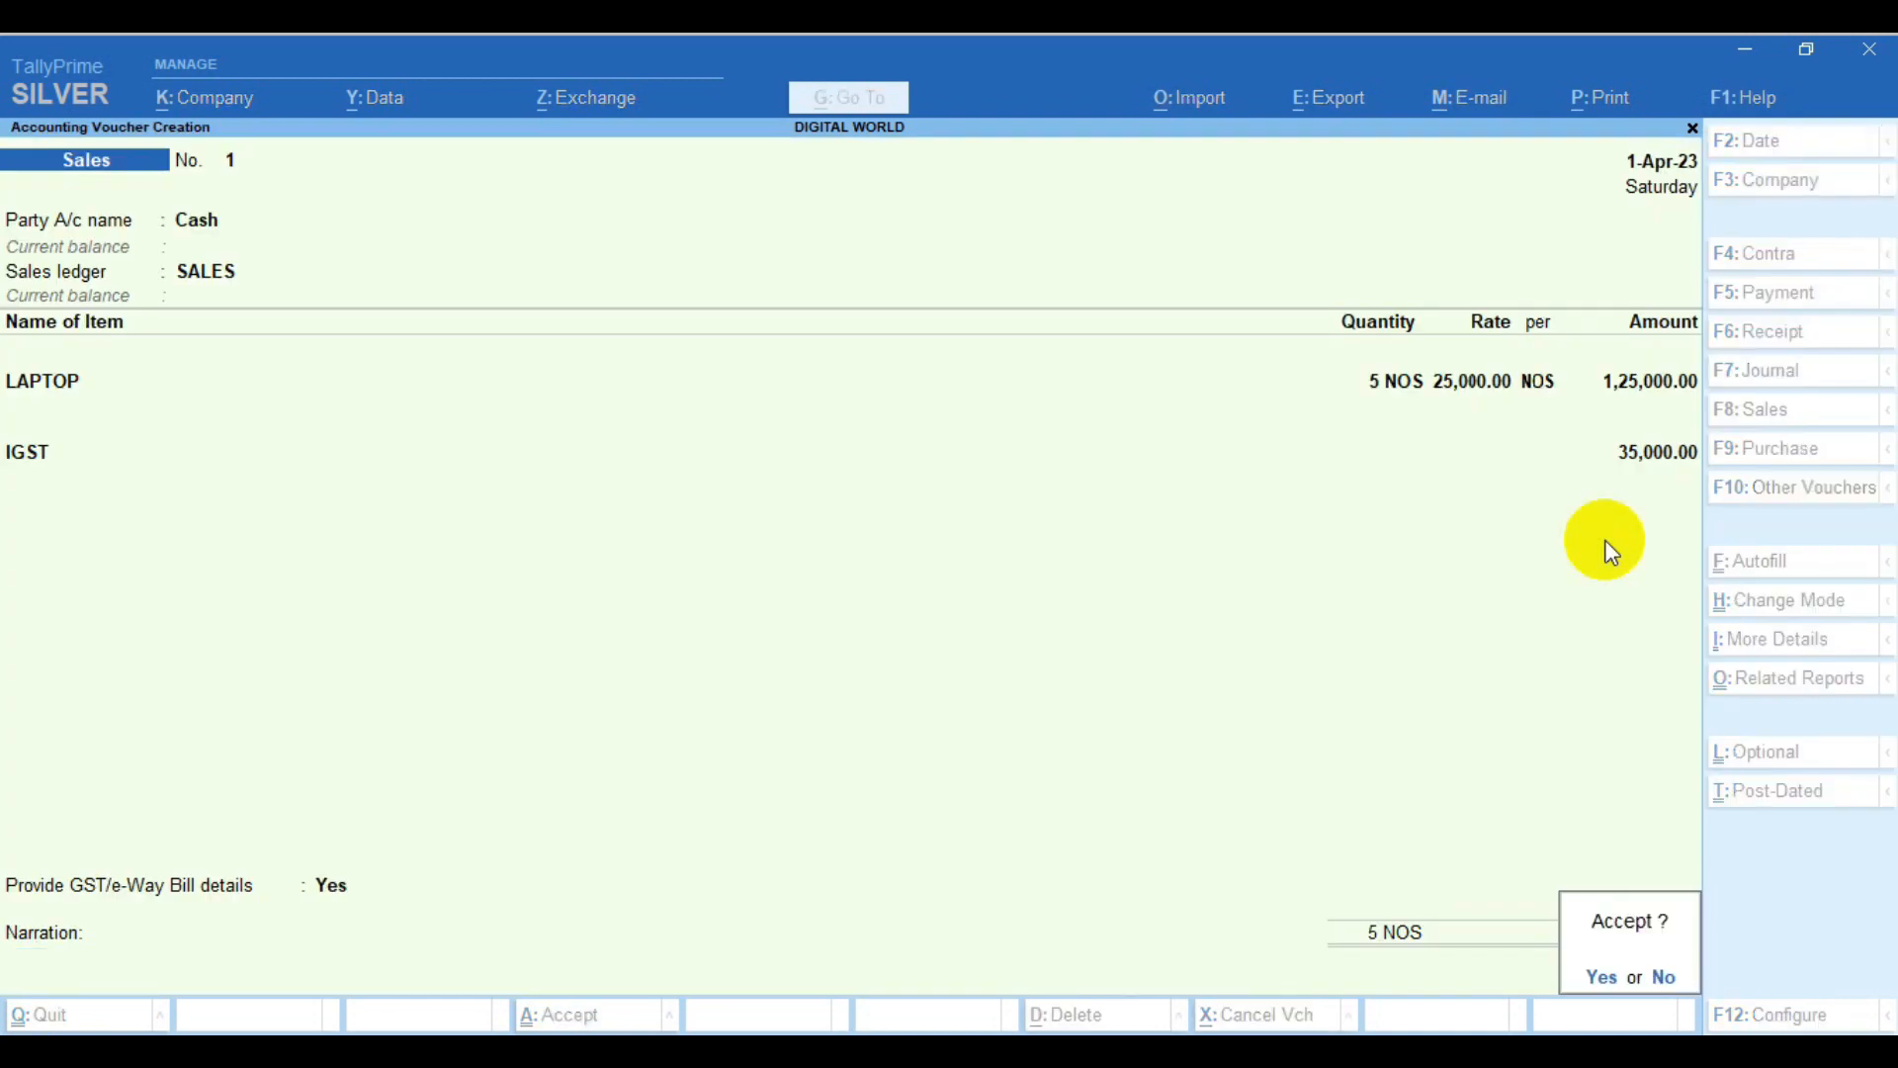
Accept and save the completed laptop sales voucher
key(Return)
Examine the IGST liability under Duties & Taxes within the balance sheet's Current Liabilities, and return to the Gateway of Tally
key(Down)
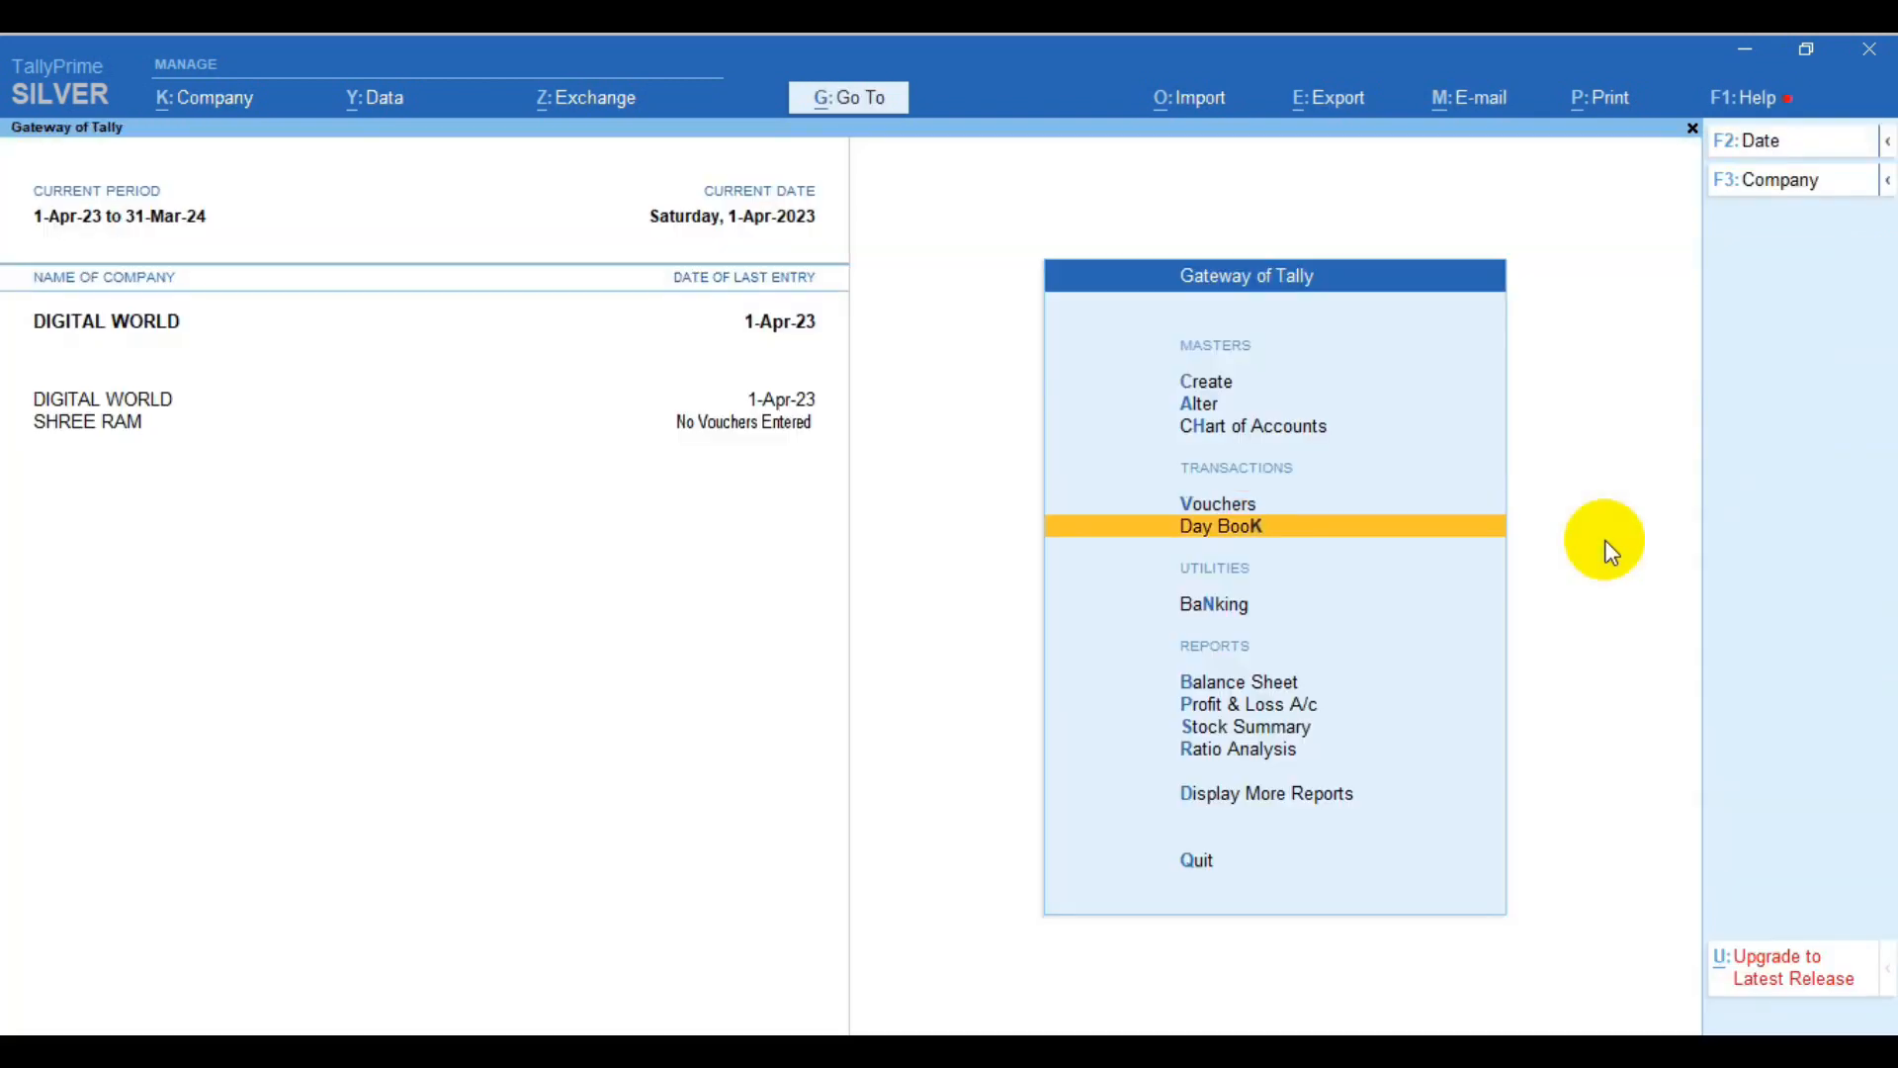
key(Down)
key(Down)
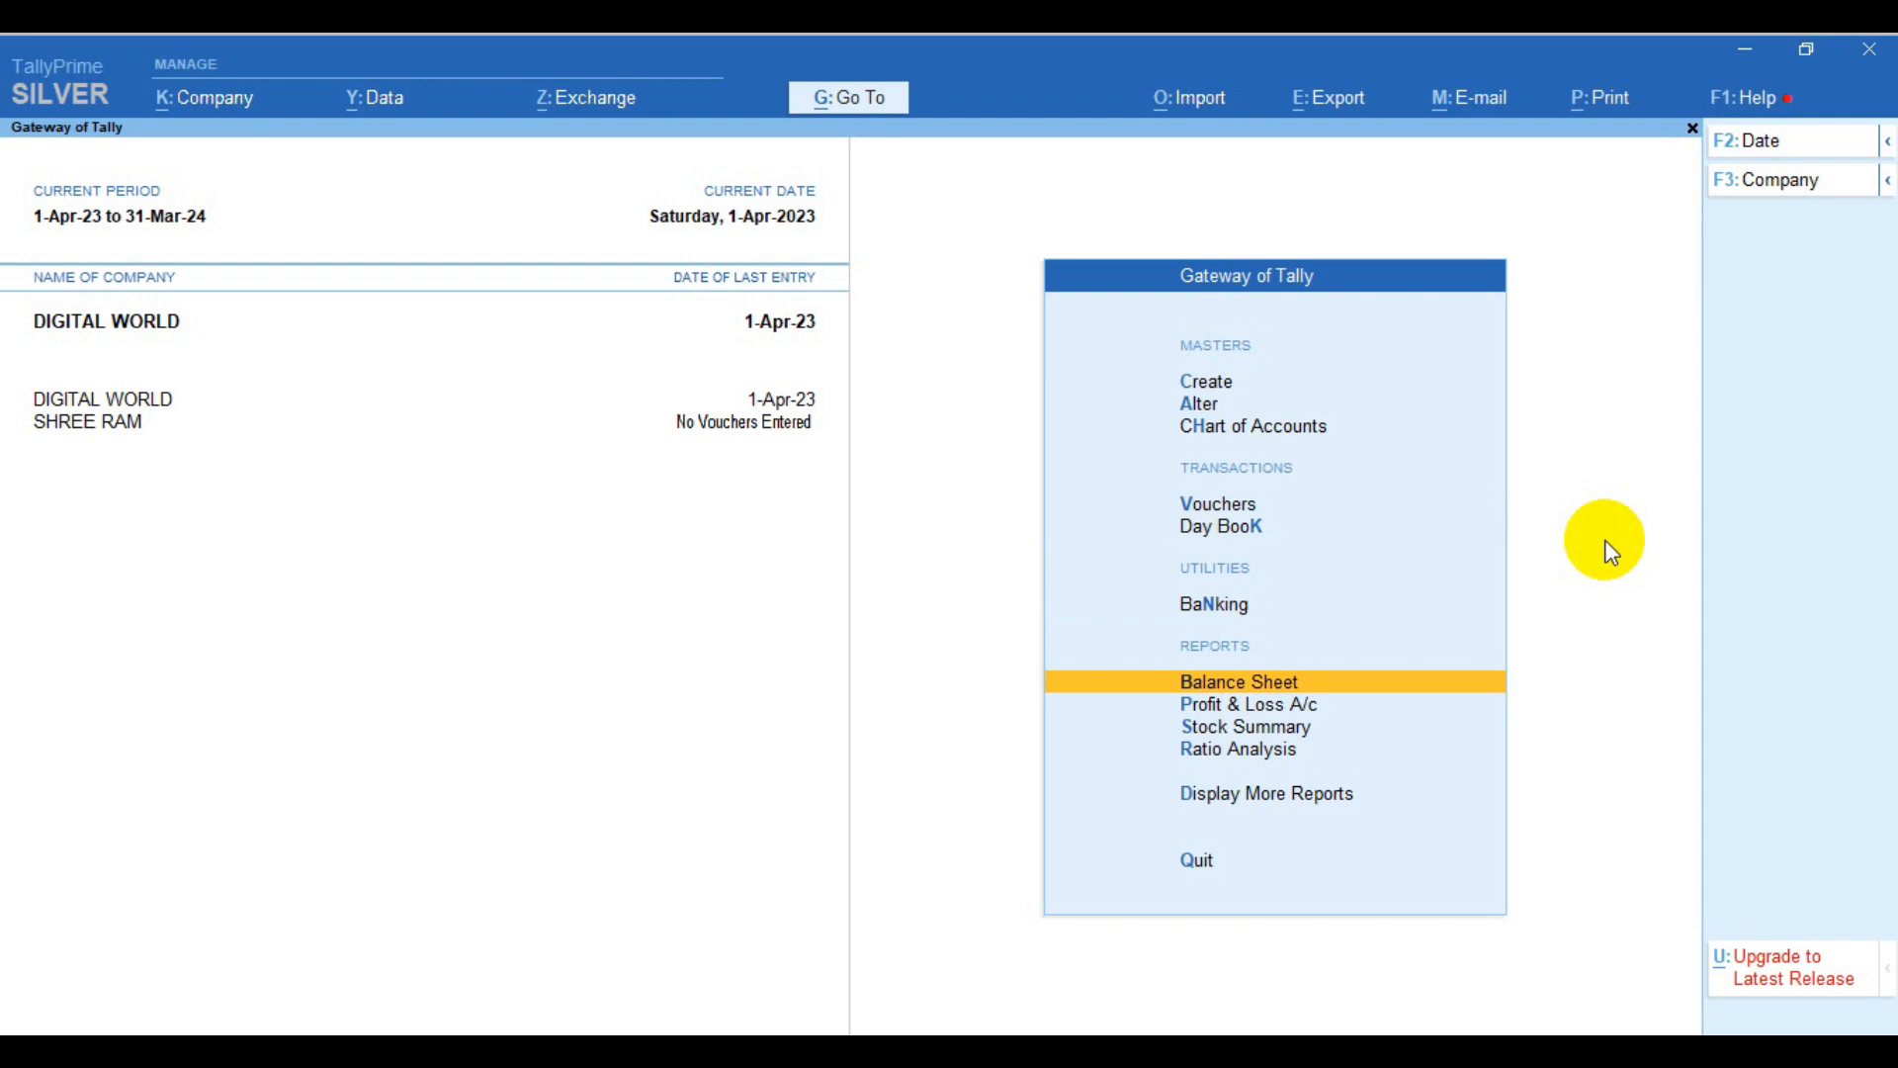
click(1329, 686)
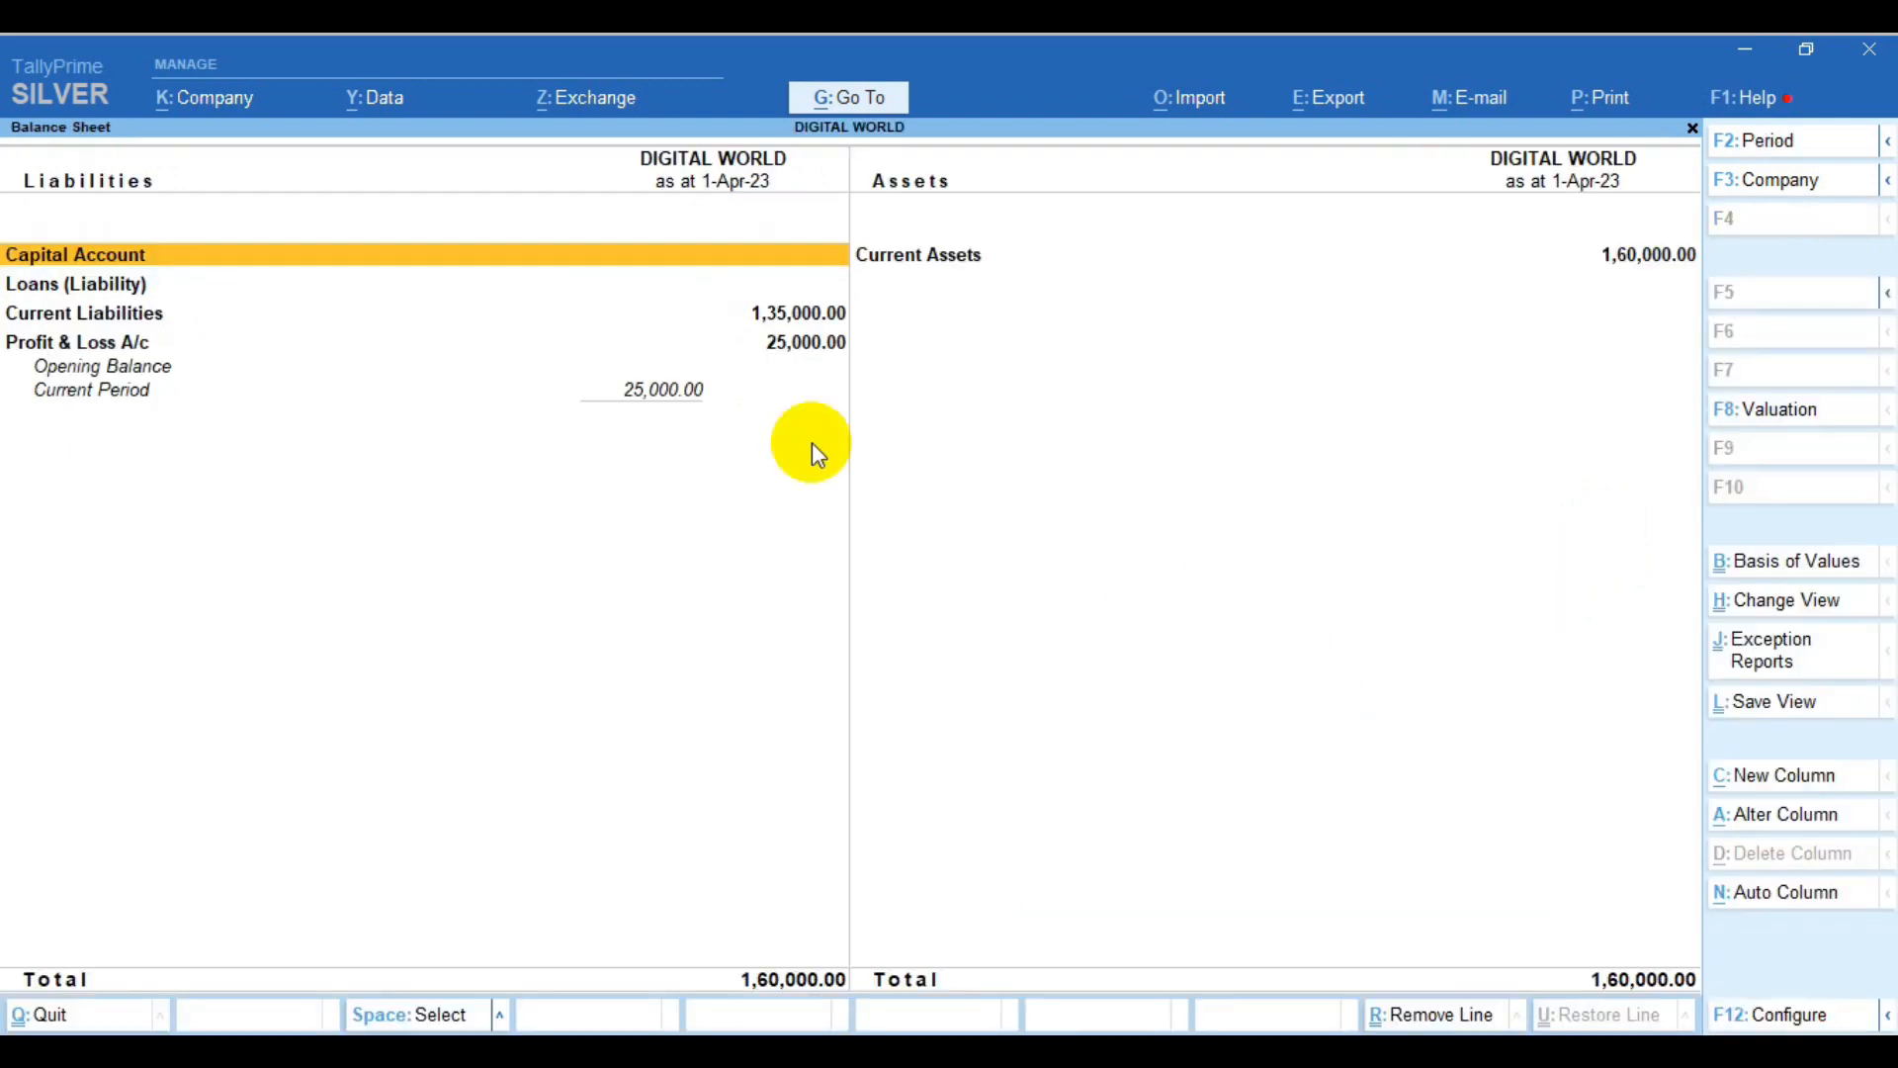
click(126, 316)
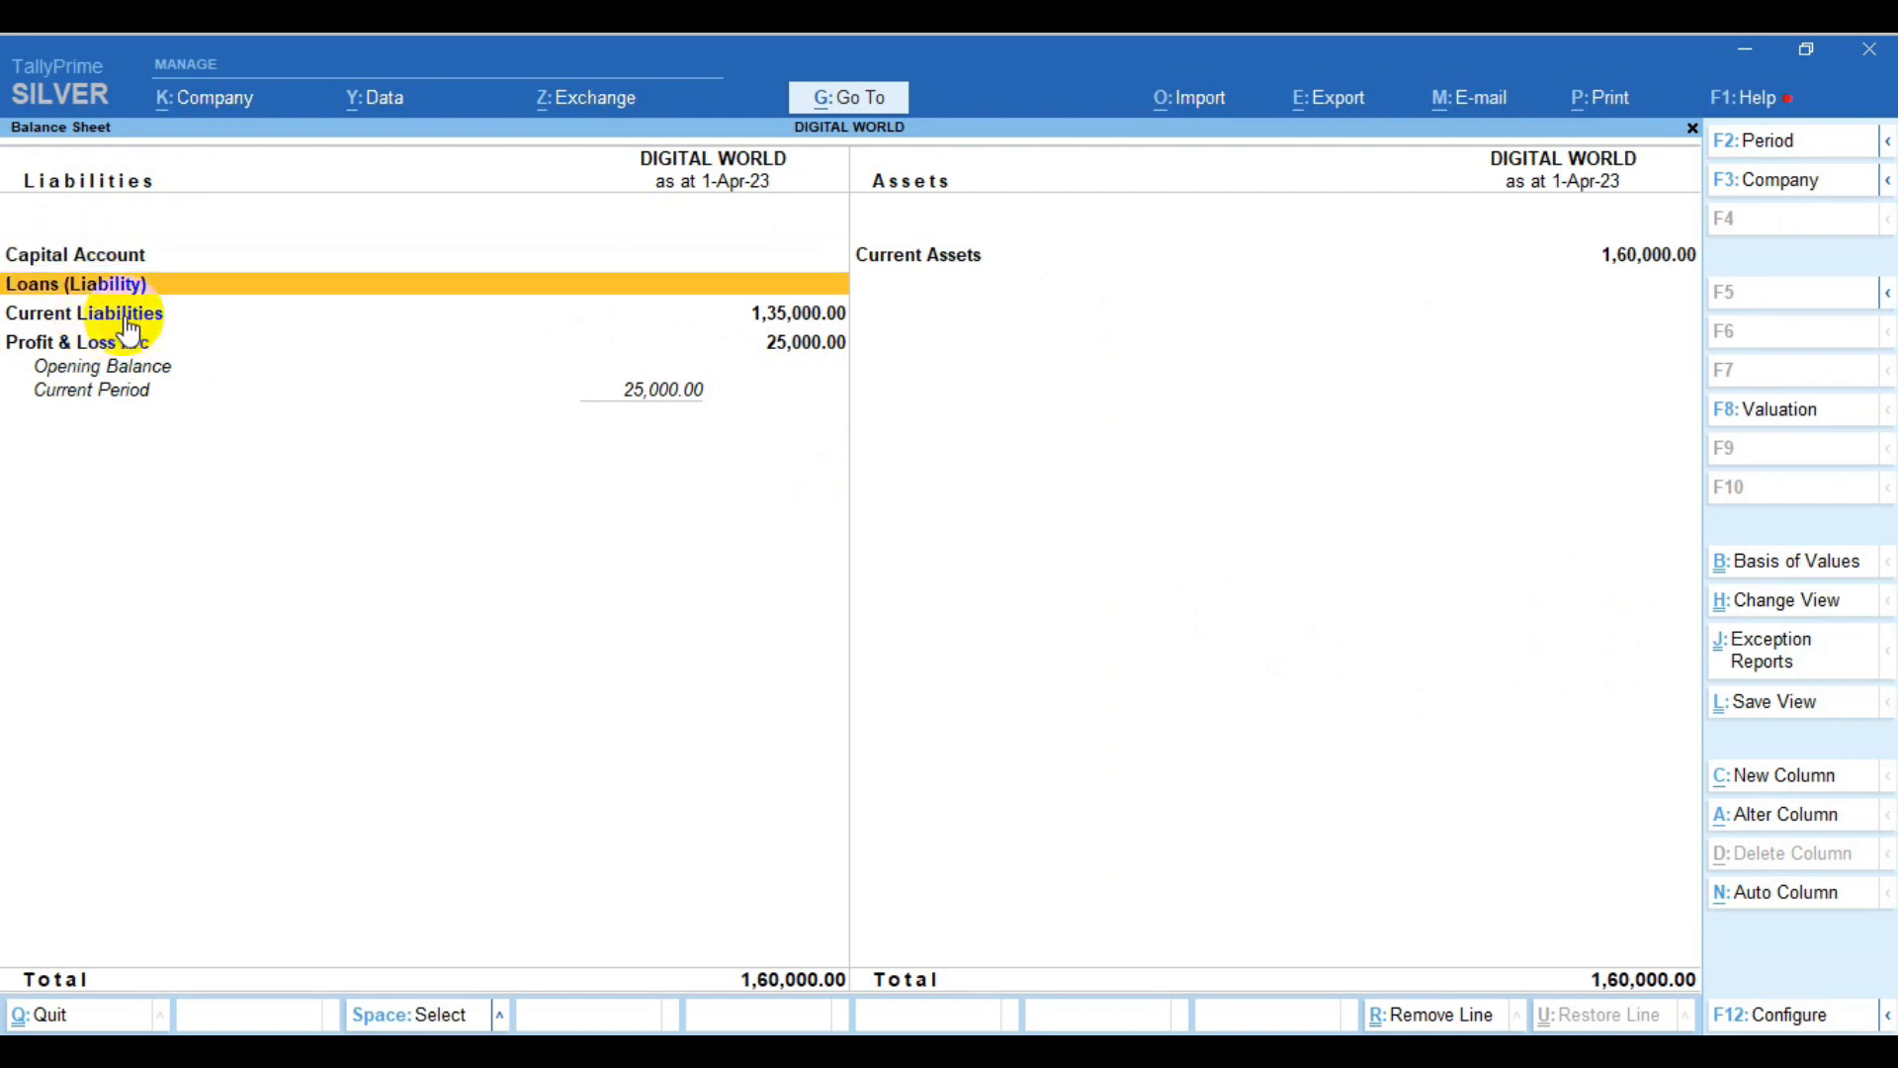
click(156, 331)
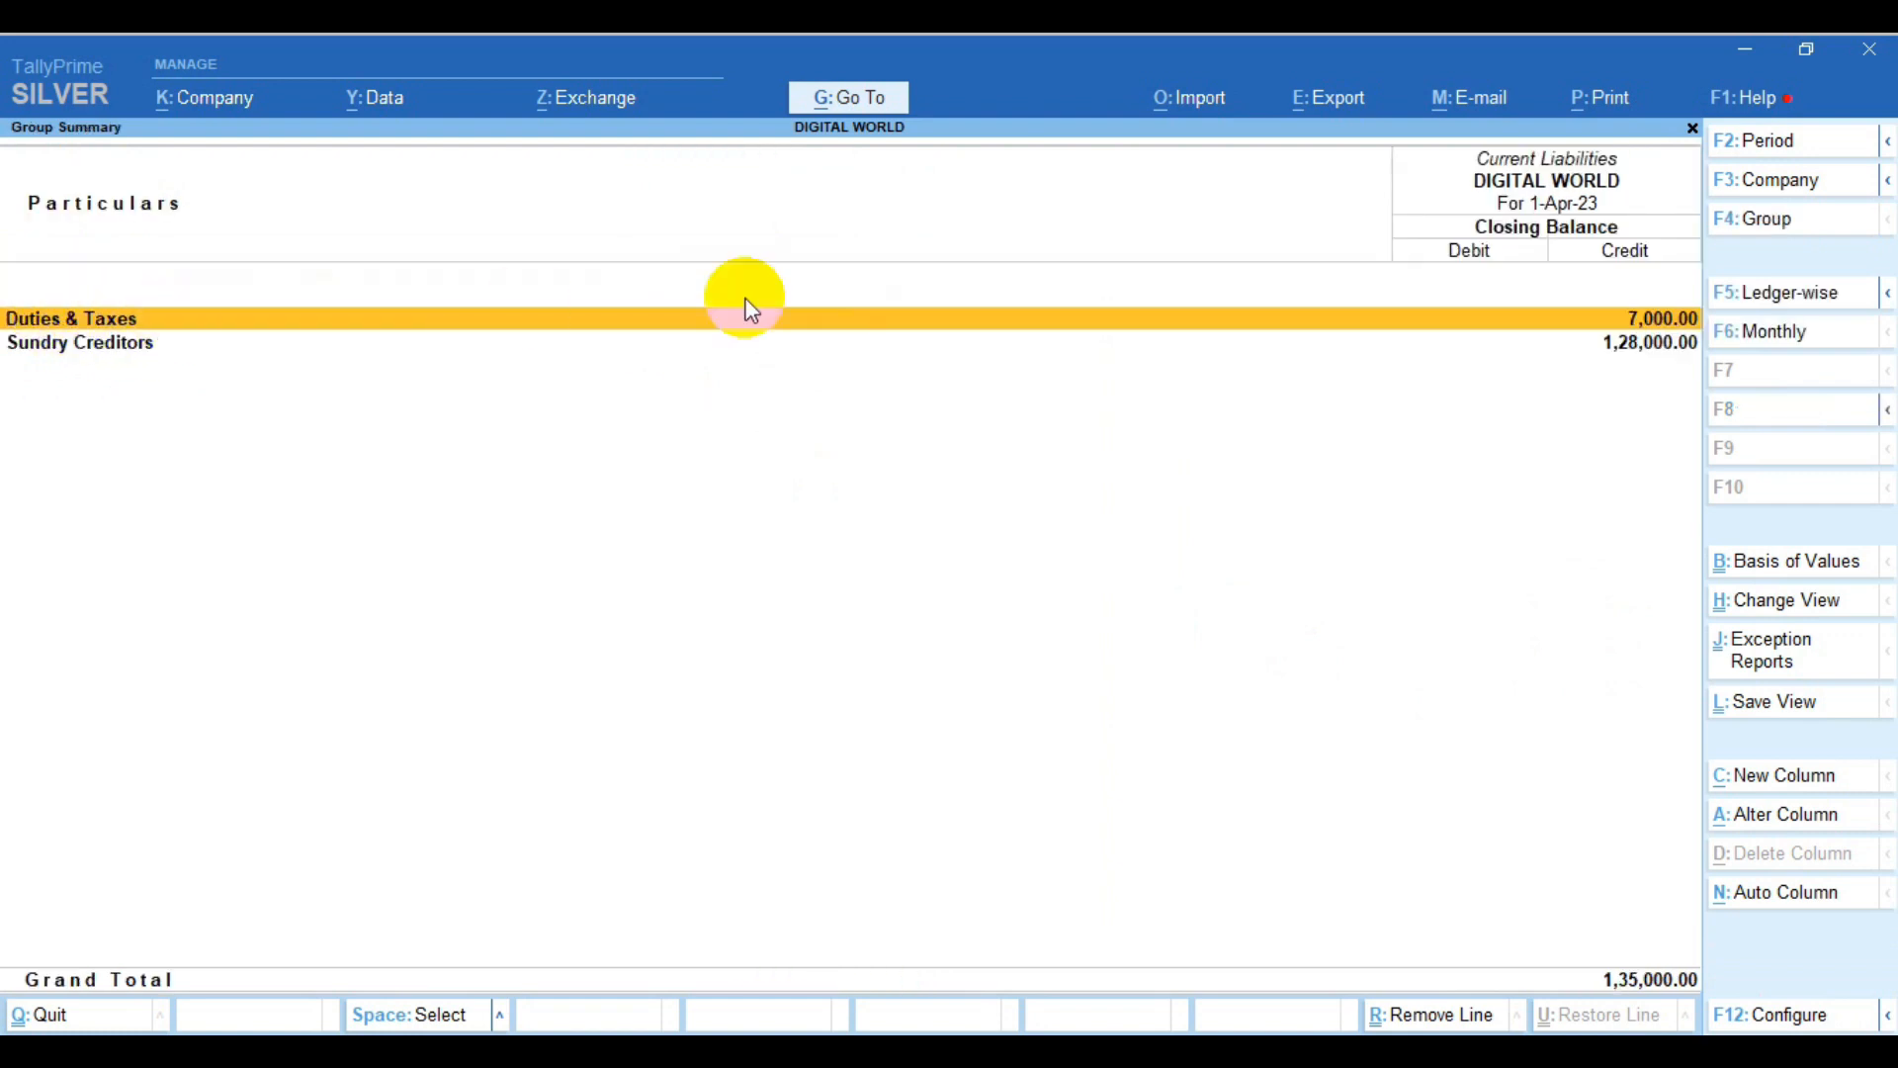
double_click(1606, 330)
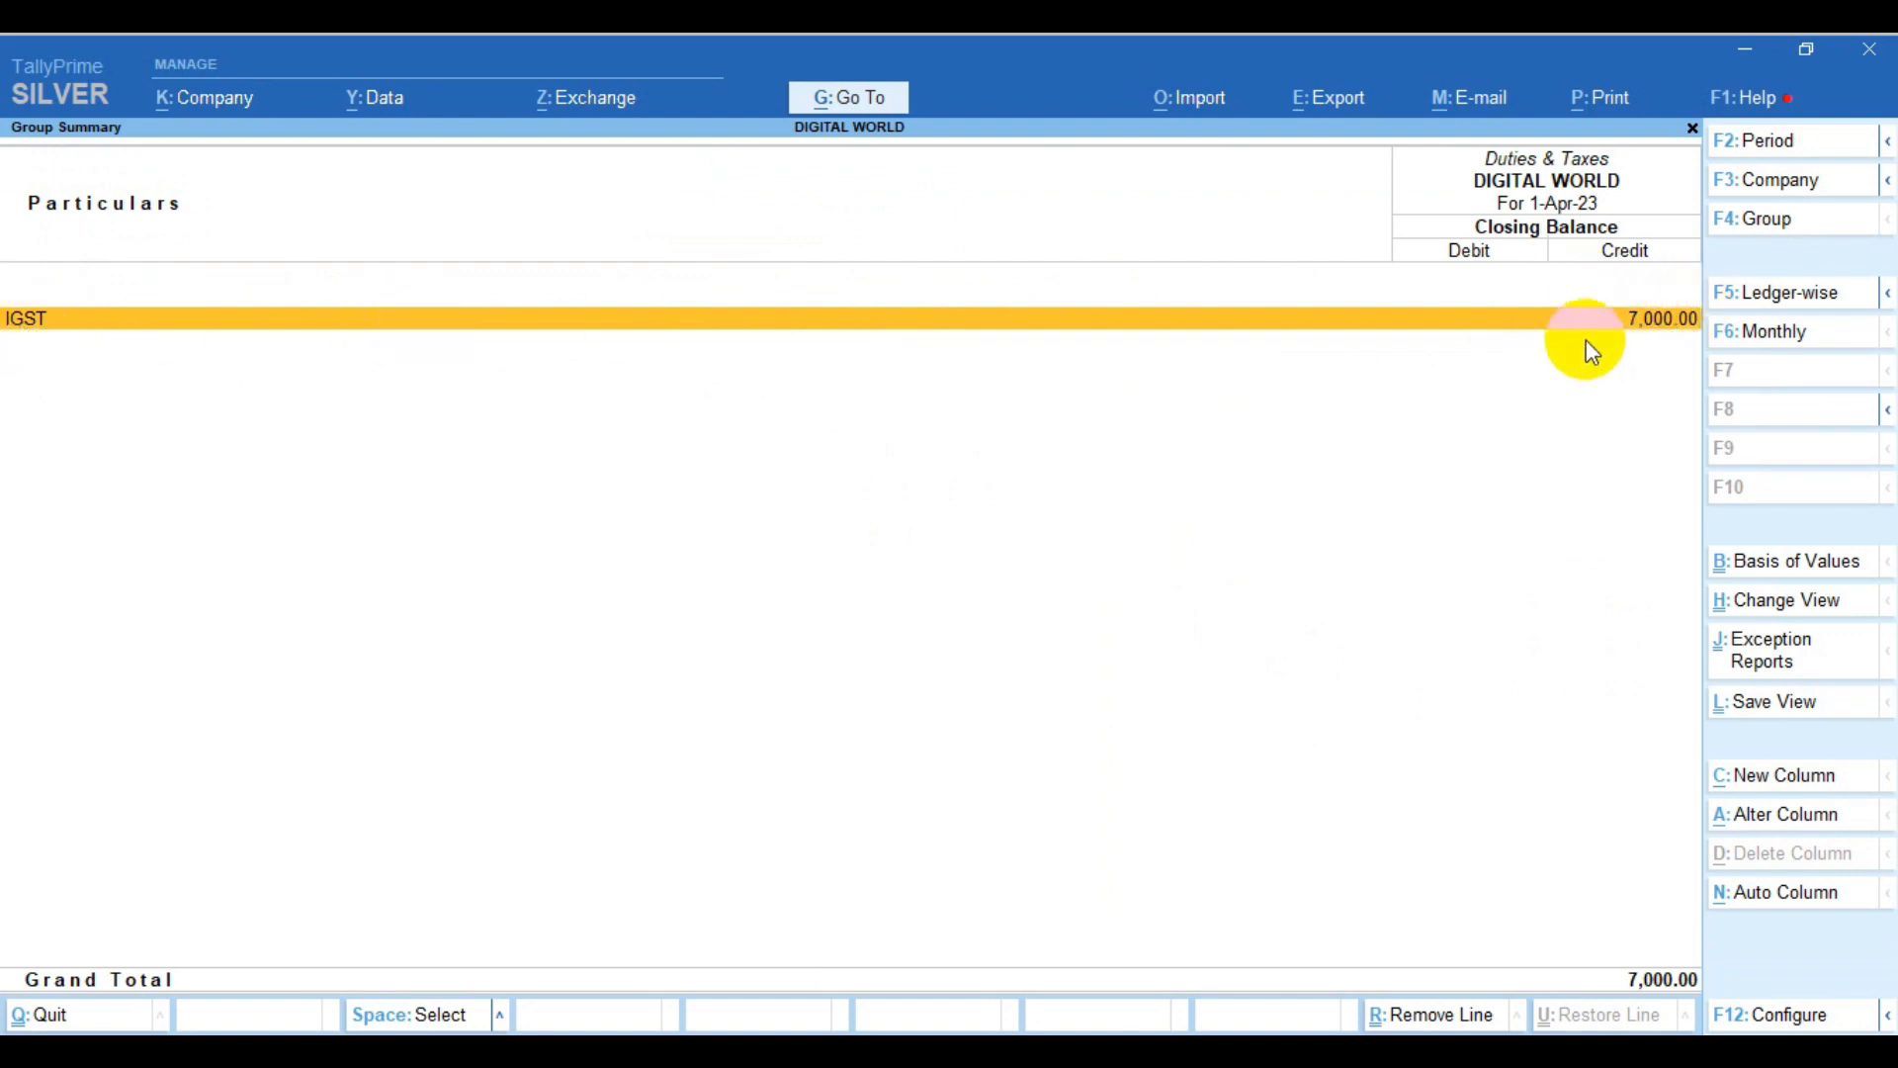
key(Escape)
key(Escape)
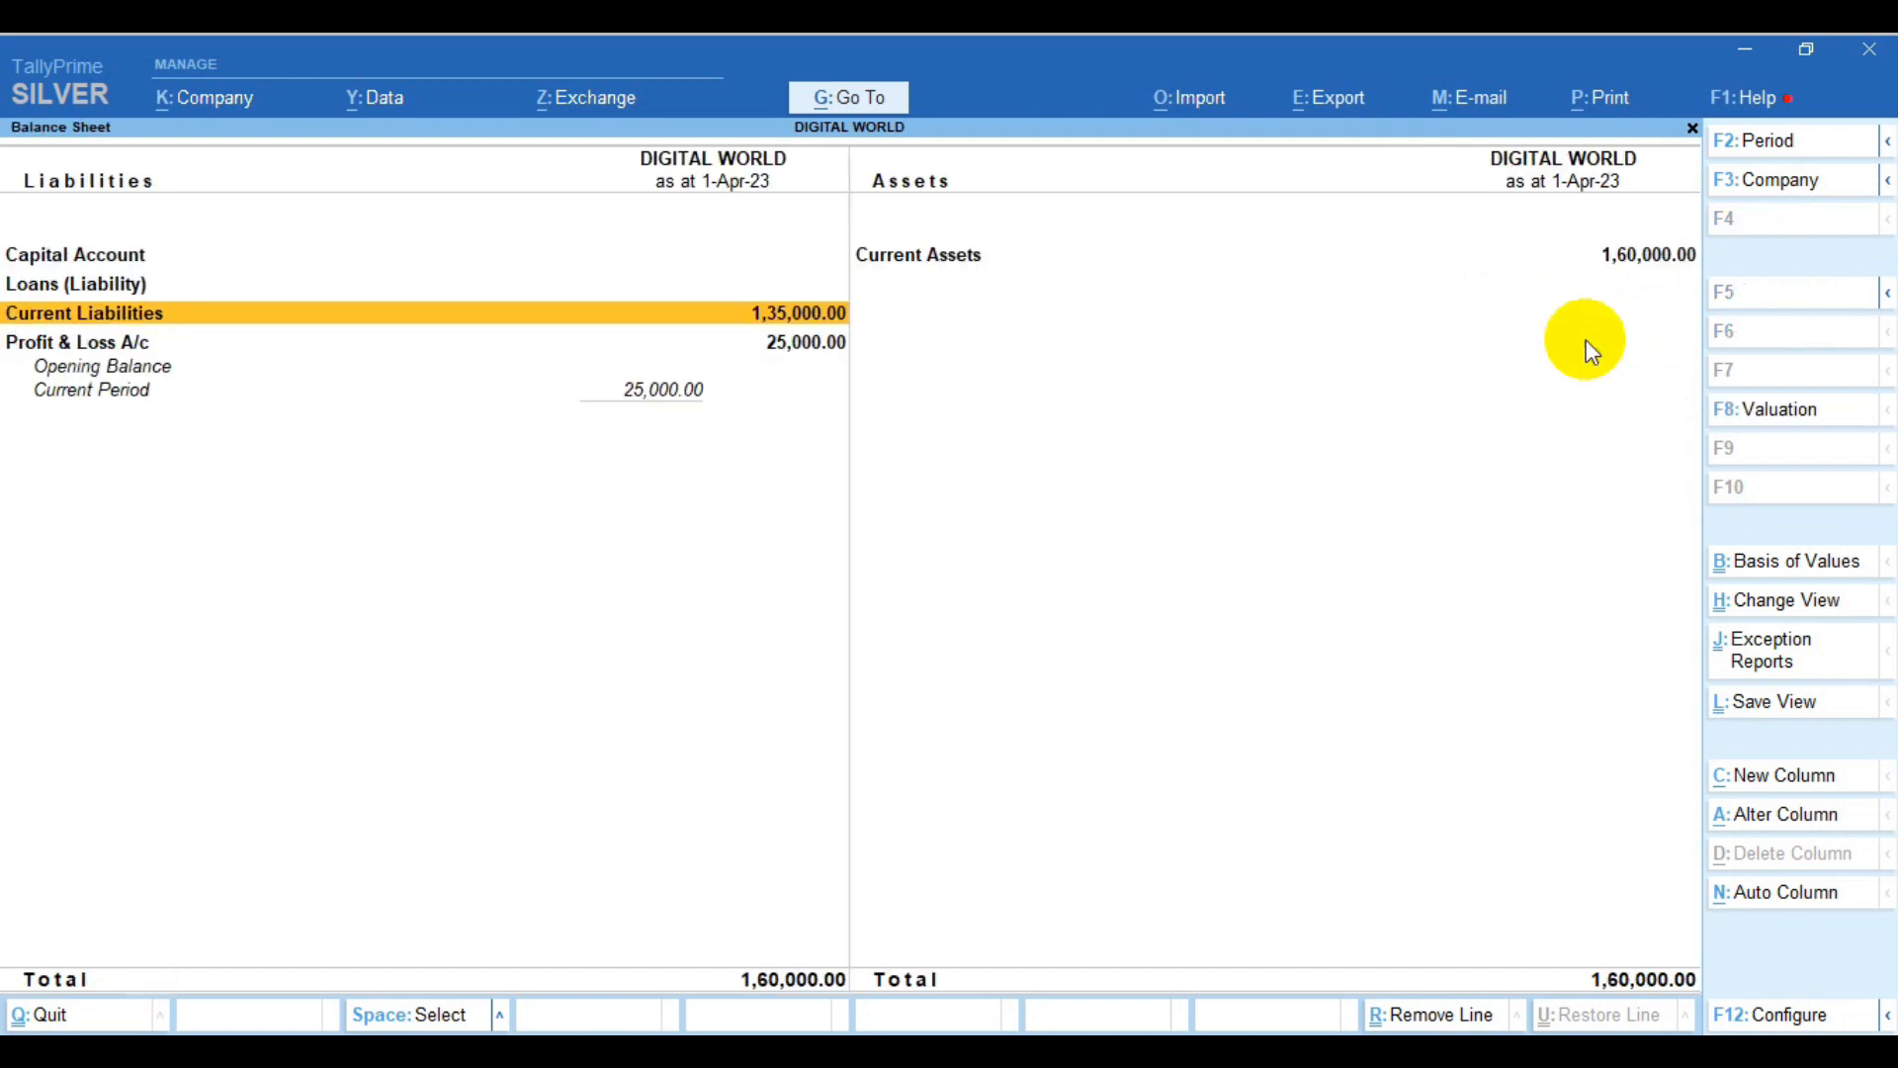
key(Escape)
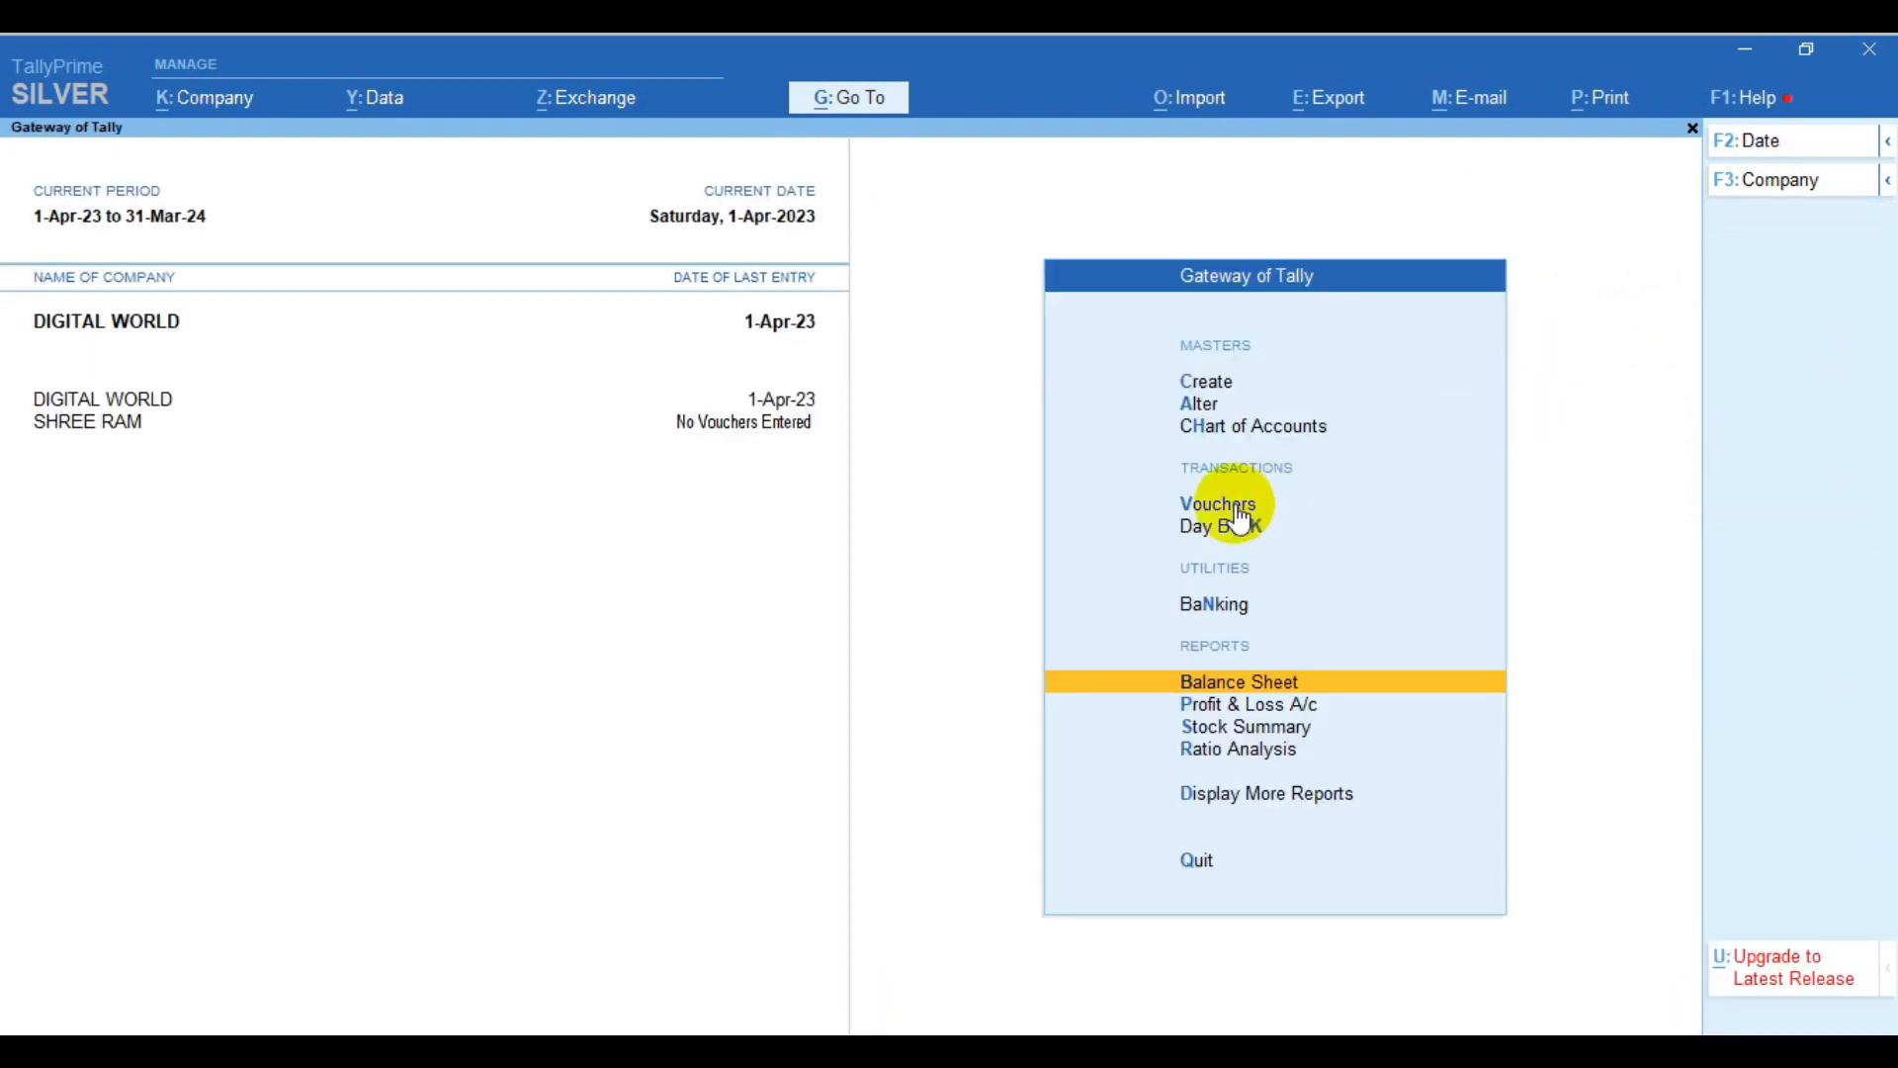
Open voucher entry and switch to a new payment voucher
key(Up)
key(Up)
key(Up)
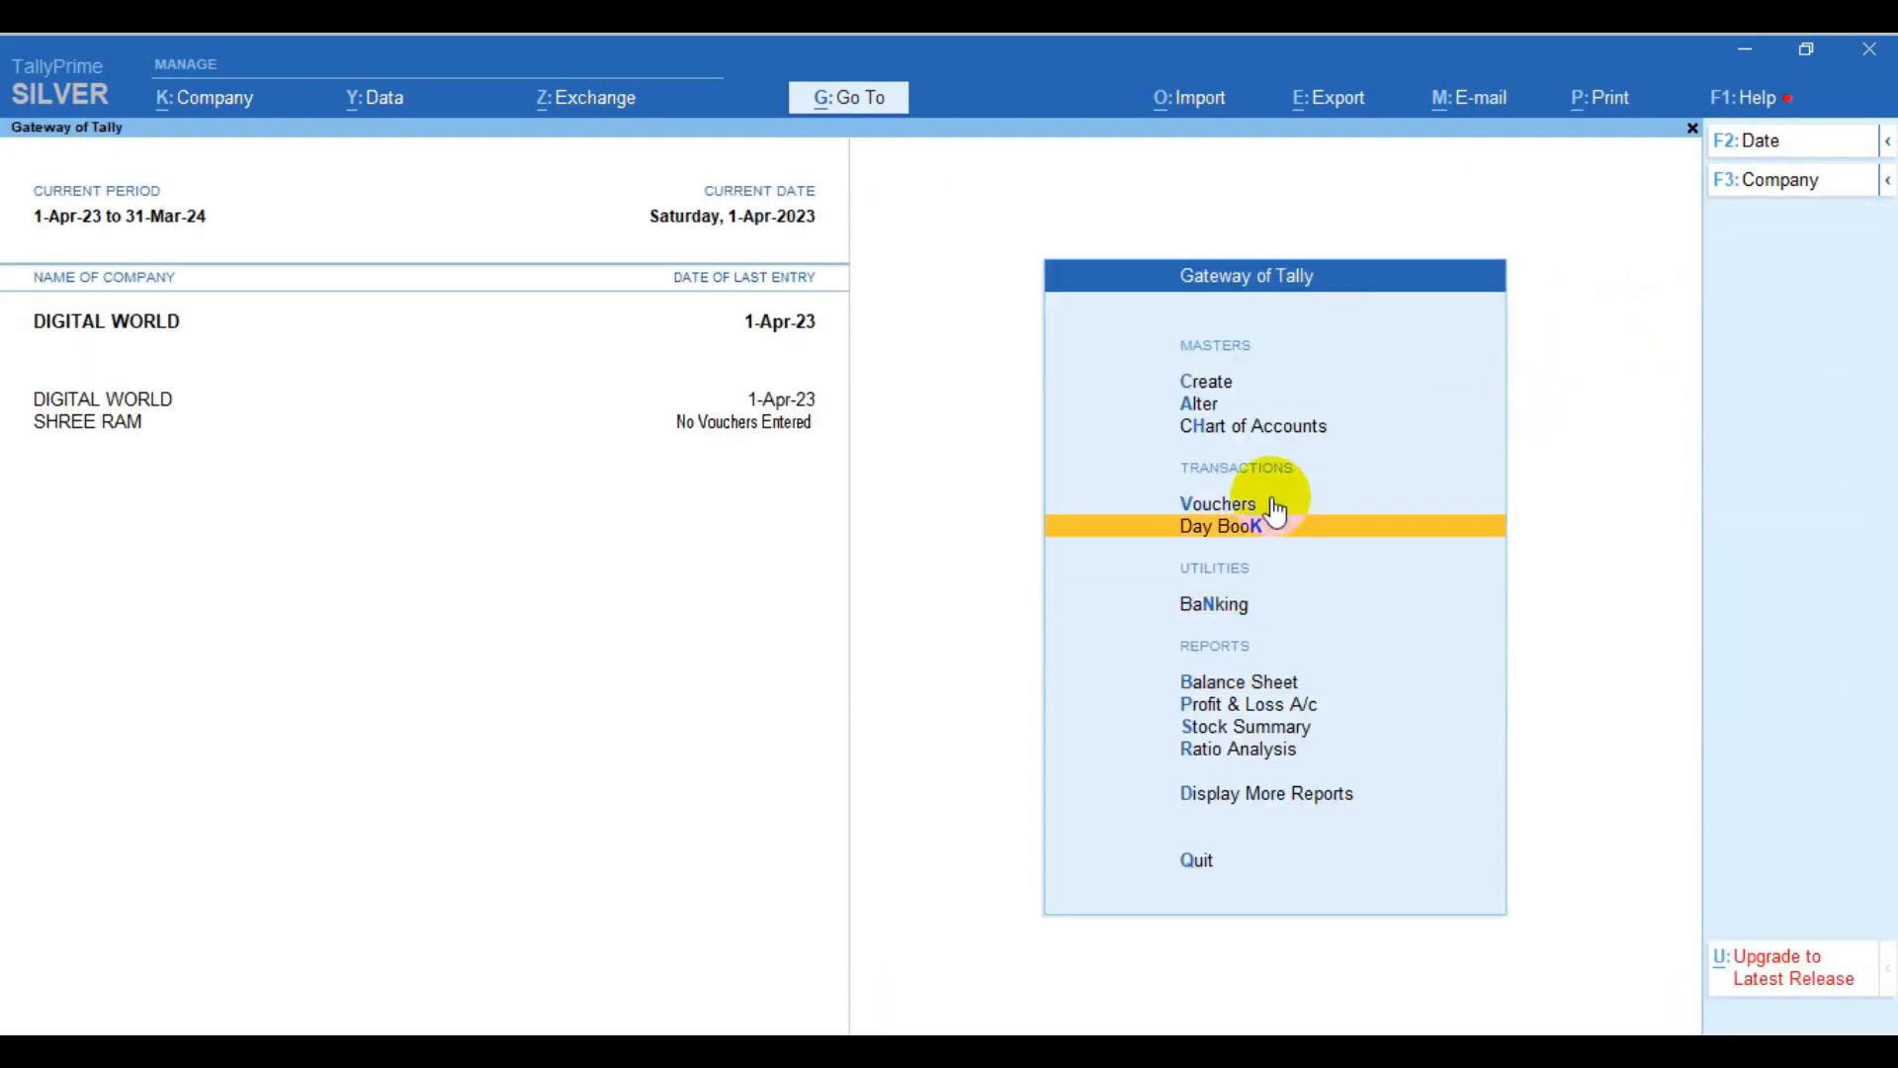
click(1279, 509)
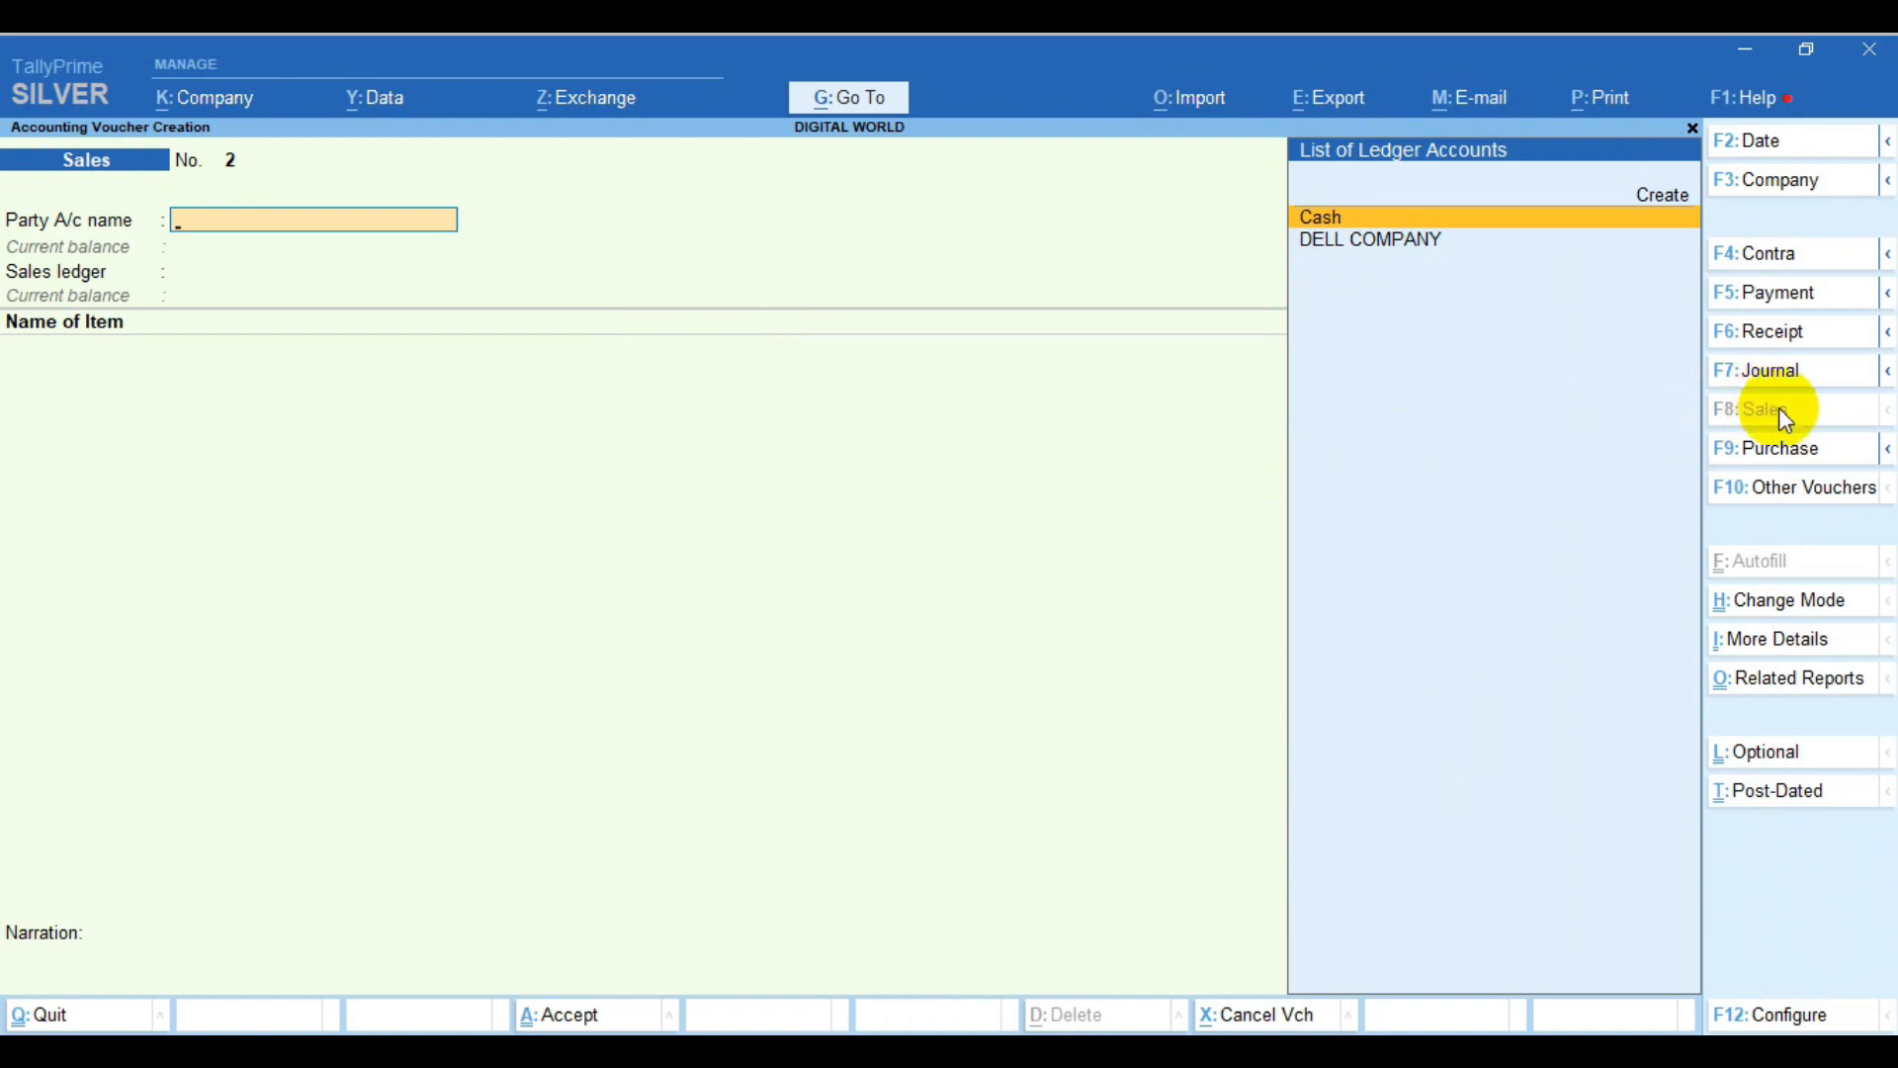
click(1768, 297)
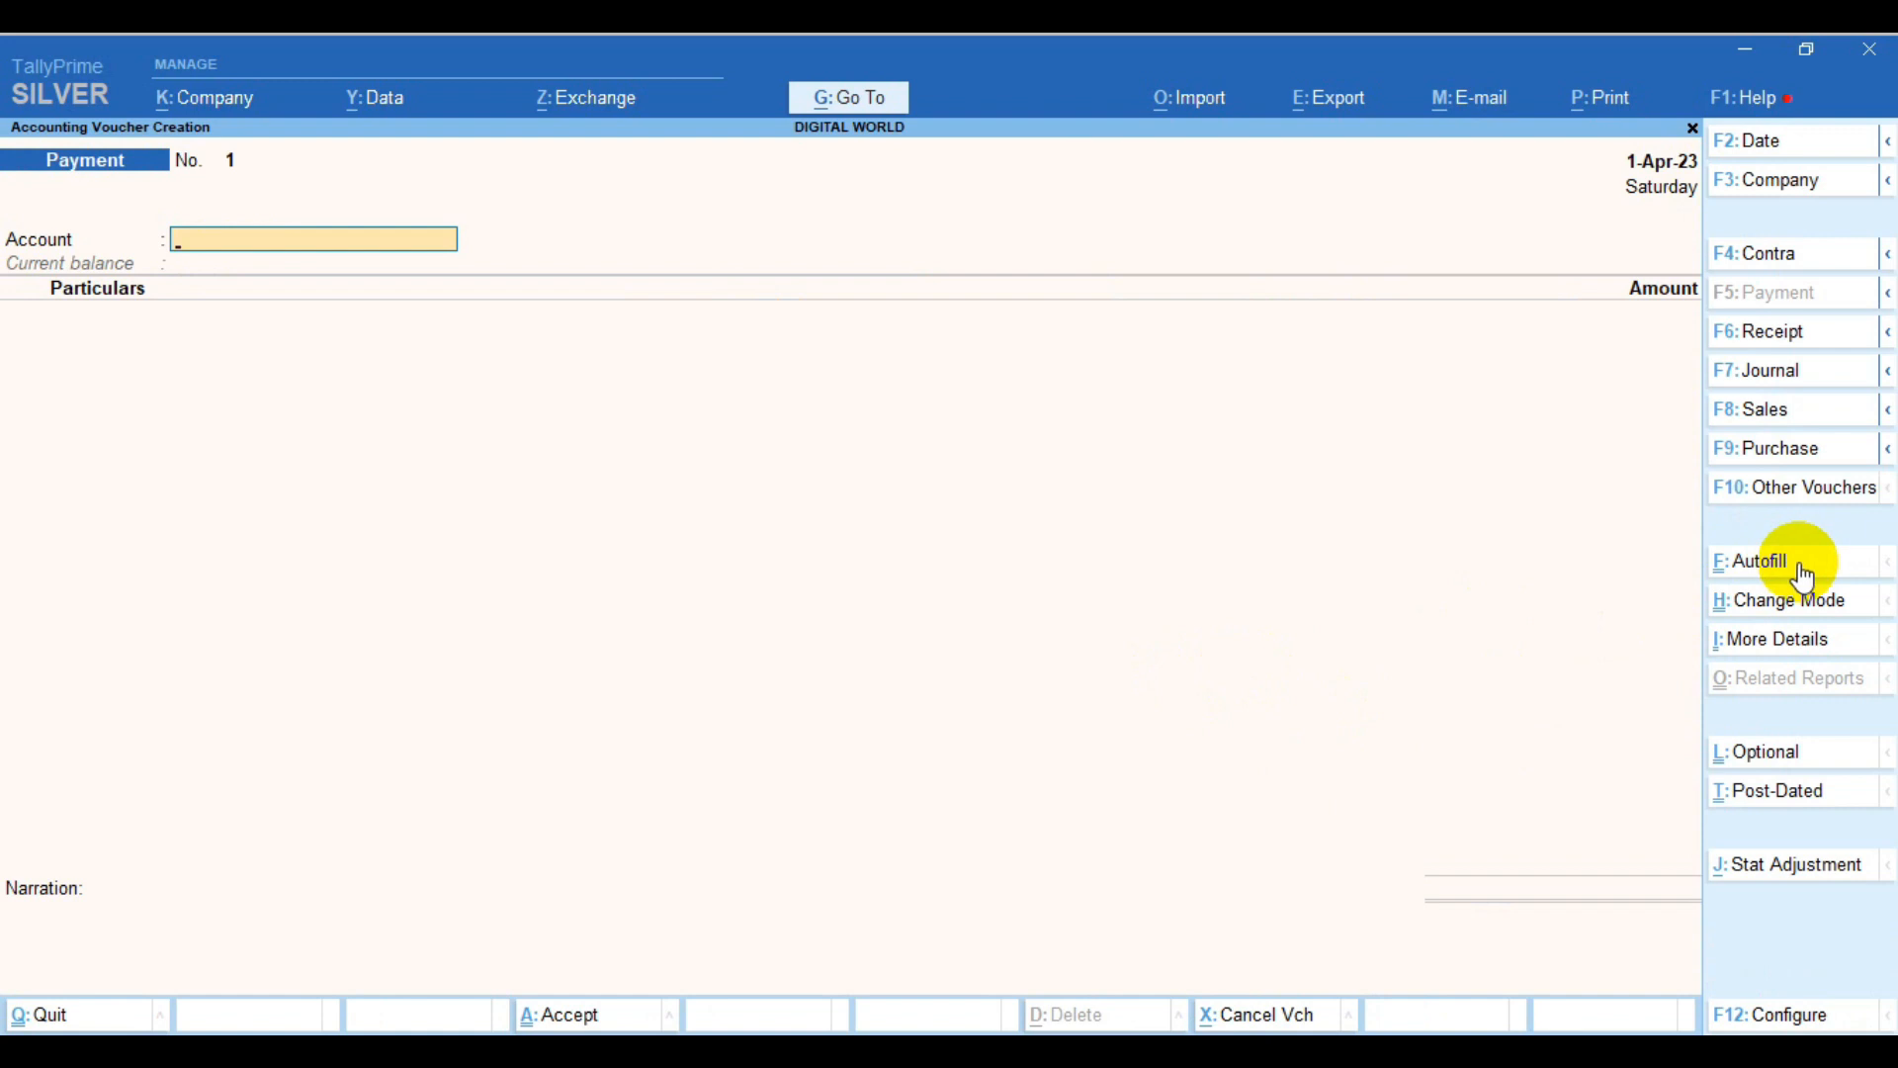
Autofill the payment voucher as a Stat Payment for GST, payment type Regular, for the period 1-Mar-23 to 31-Mar-23
key(ctrl+f)
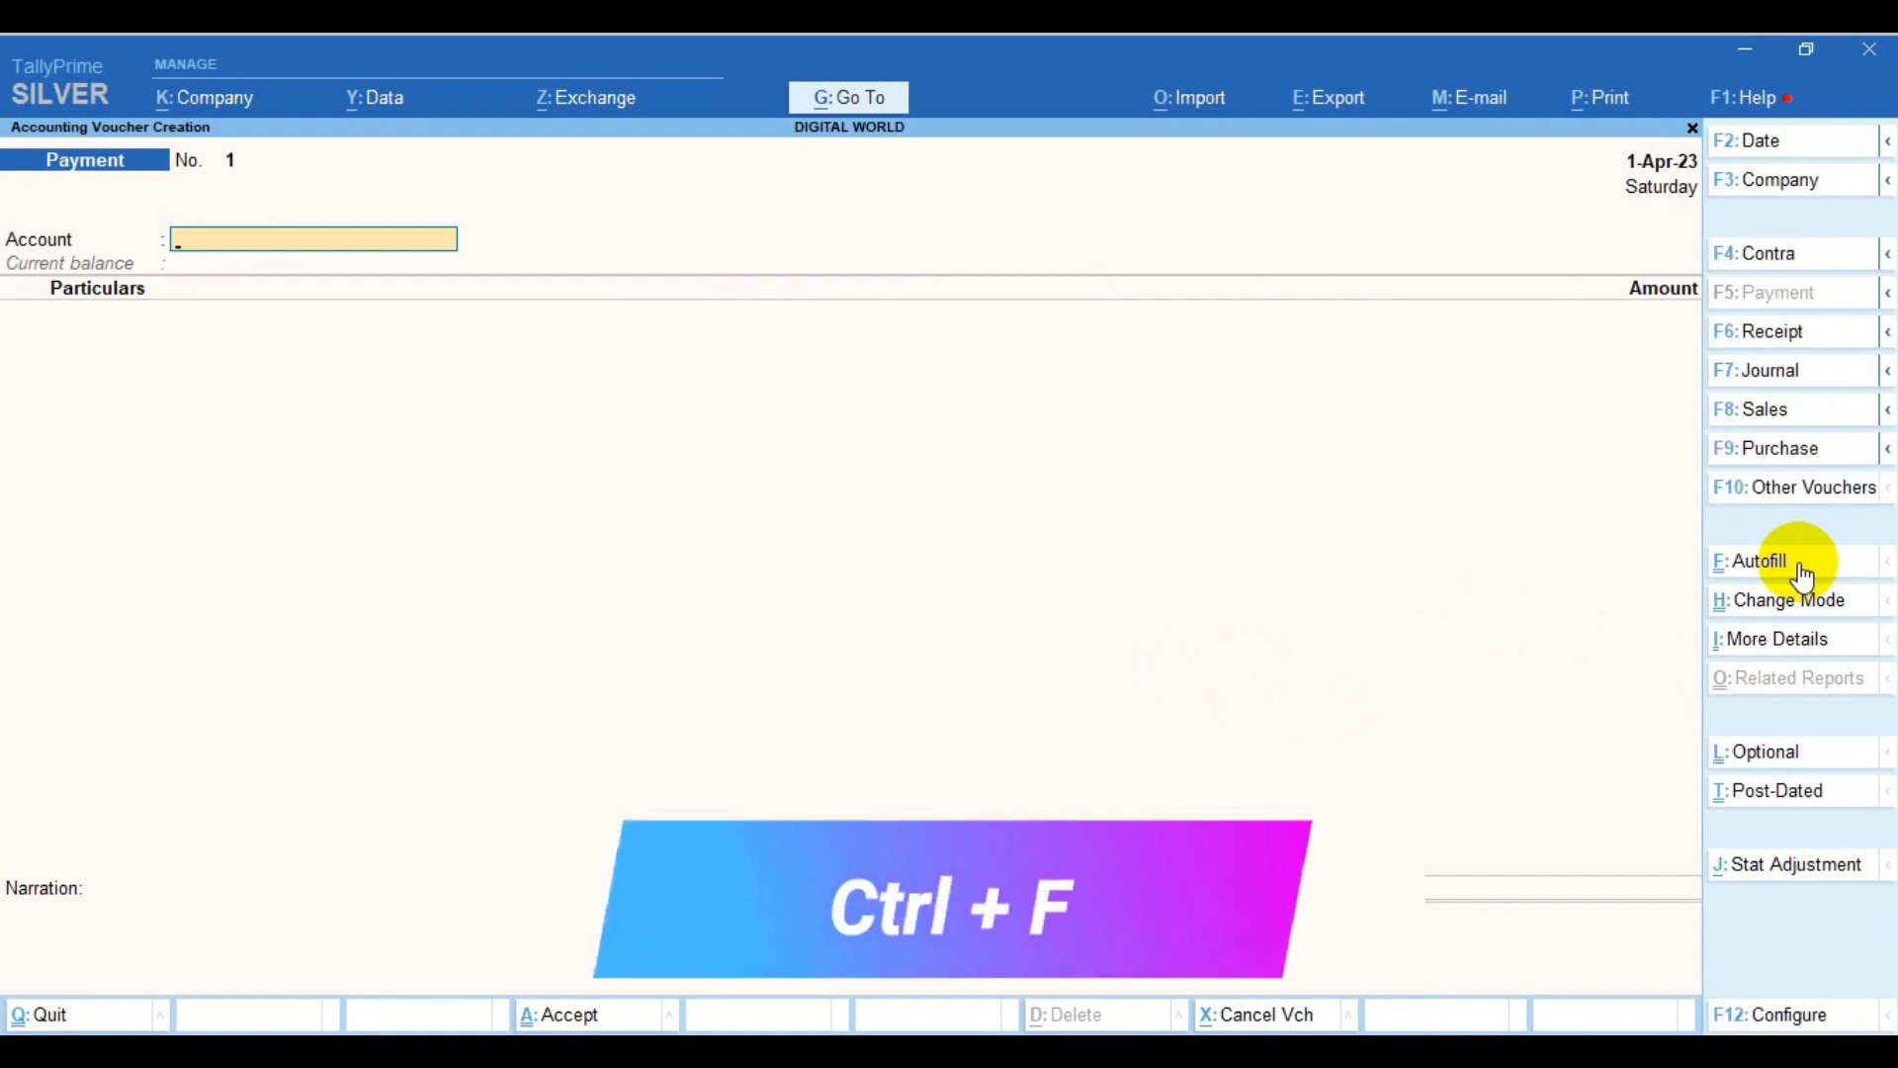
key(ctrl+f)
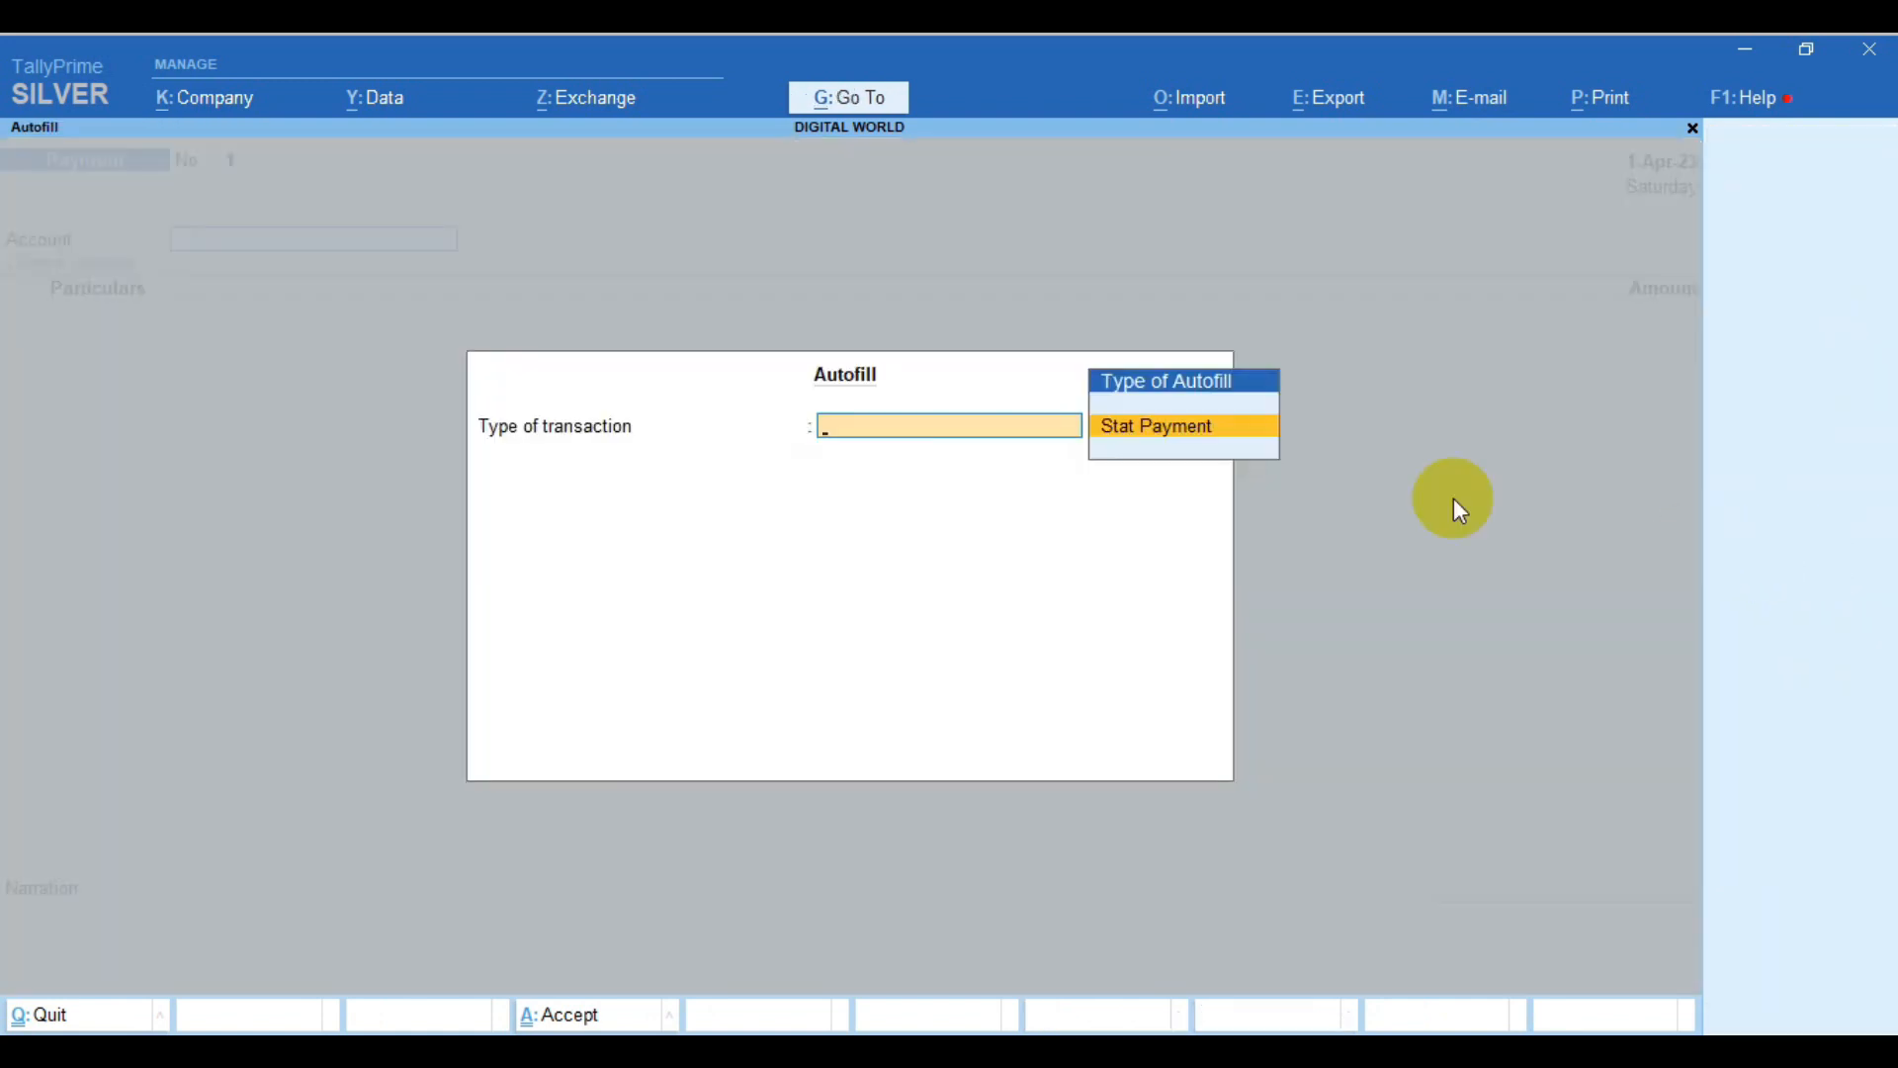
click(1178, 427)
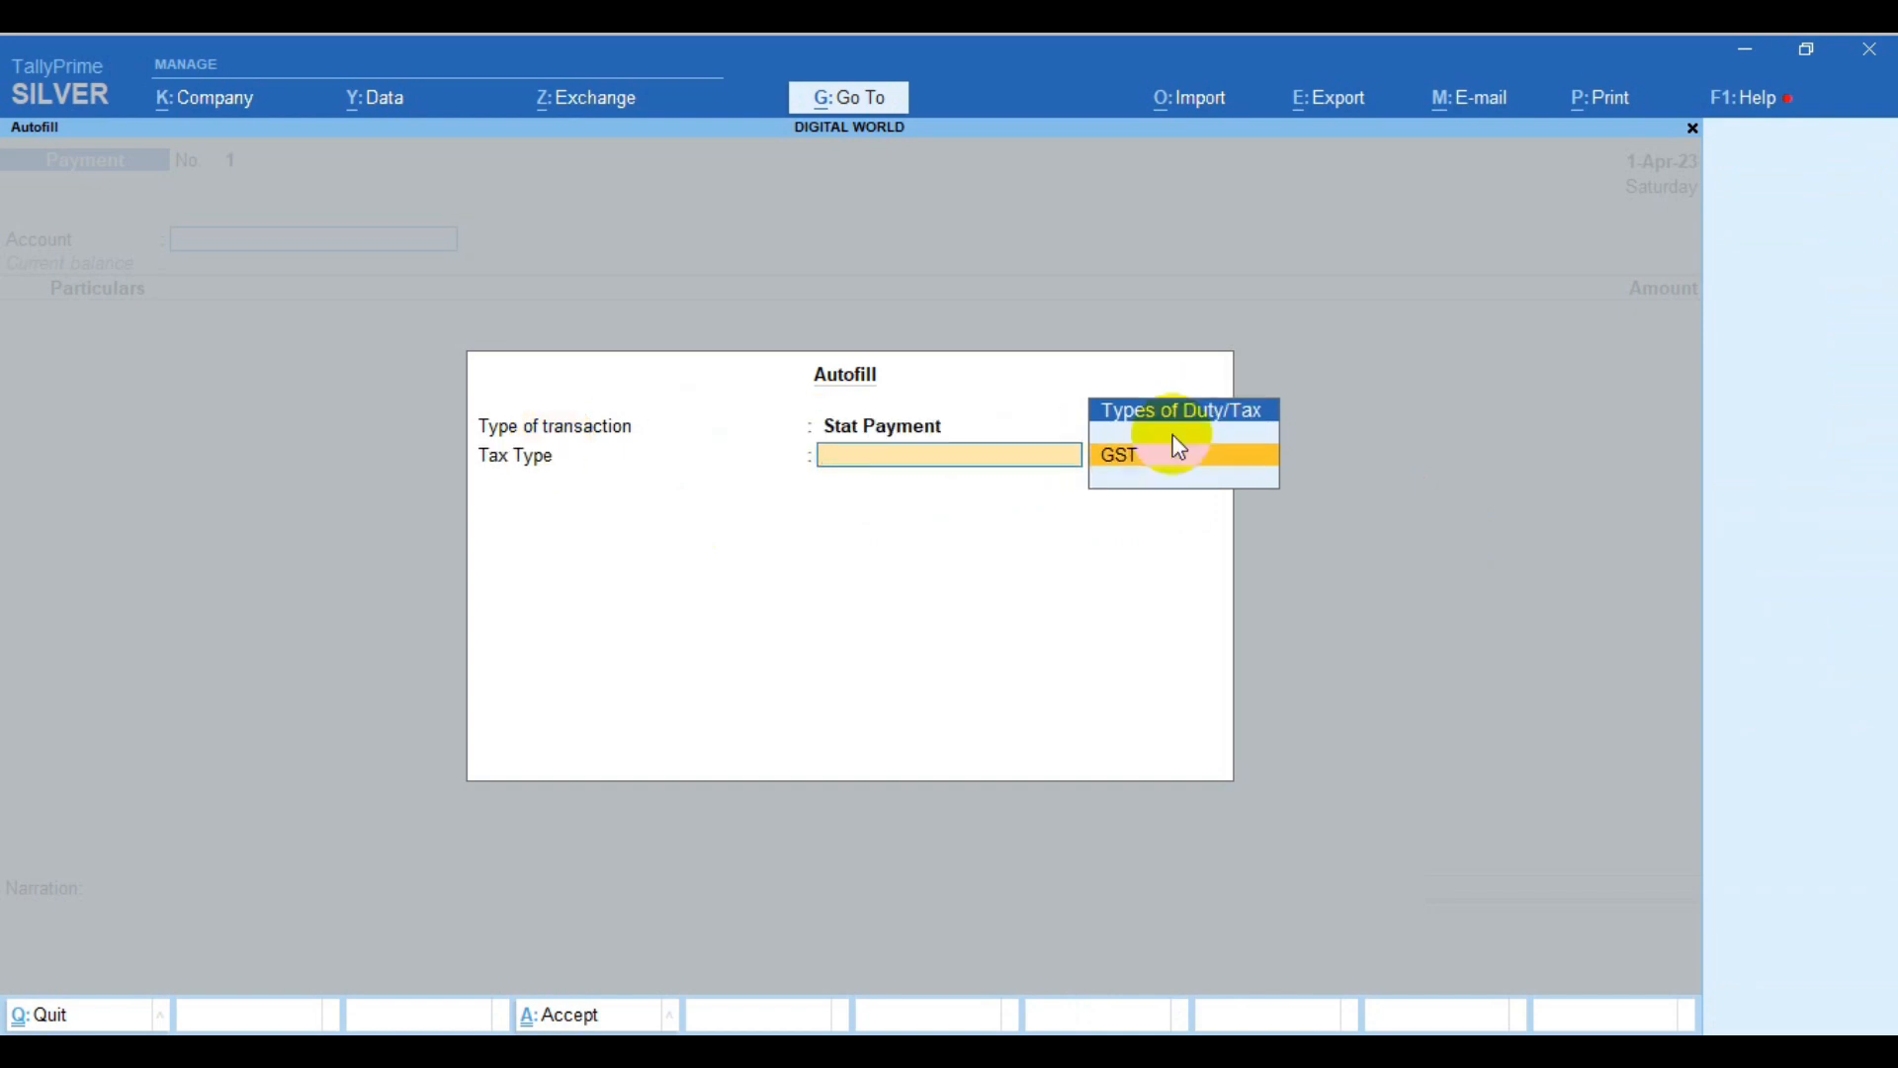
click(1204, 453)
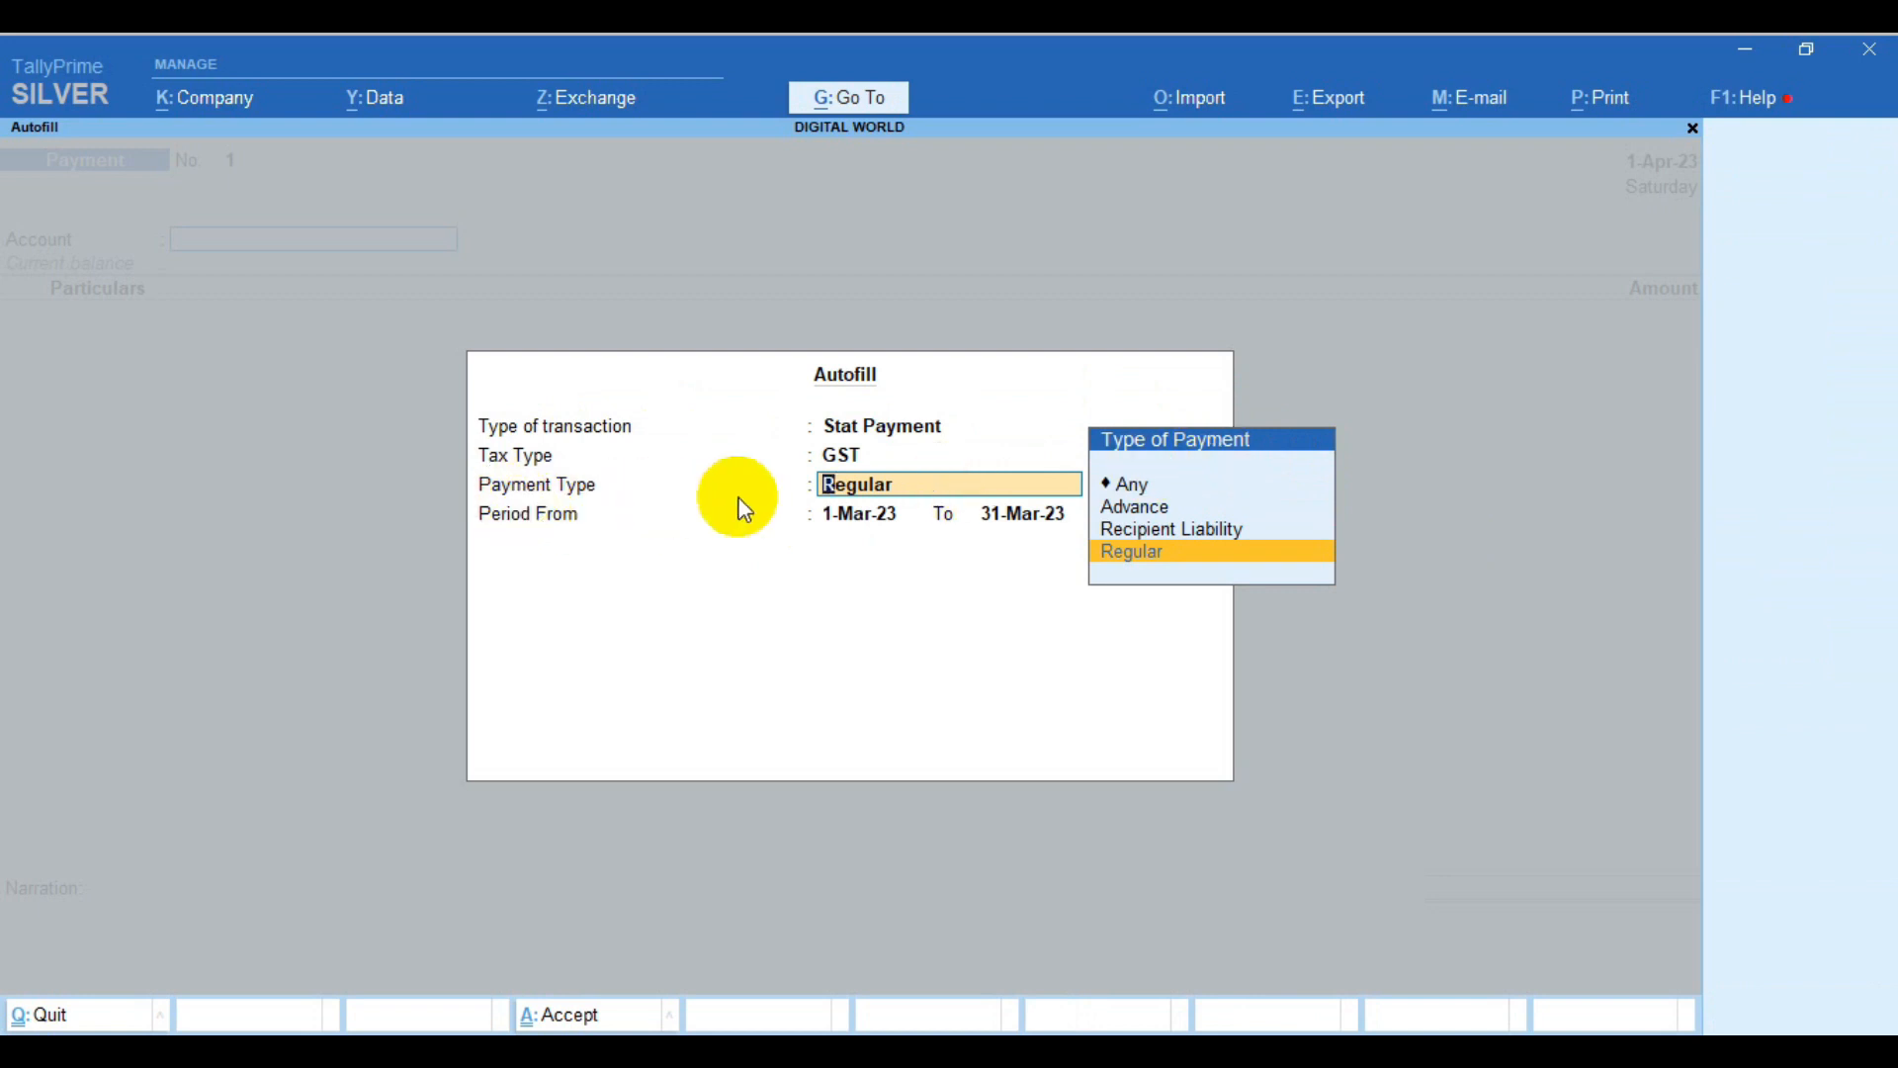
click(831, 486)
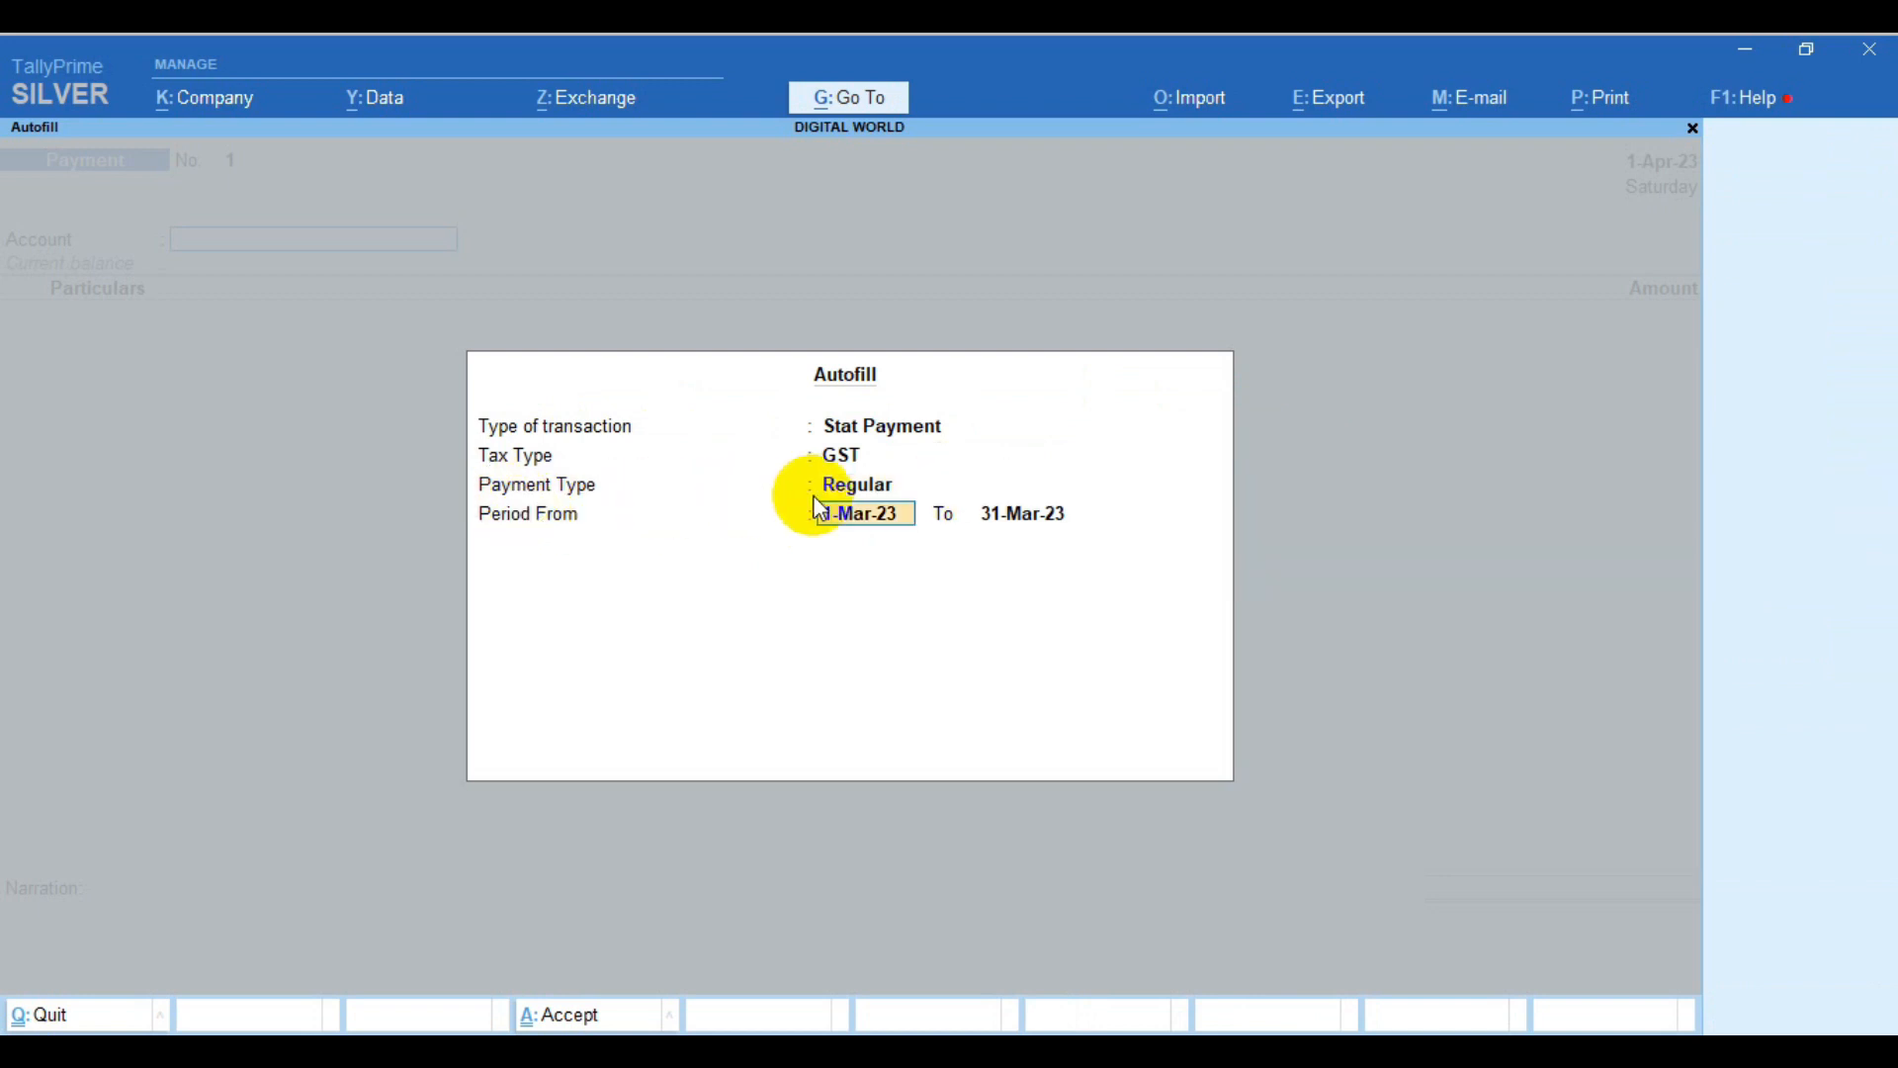
key(Return)
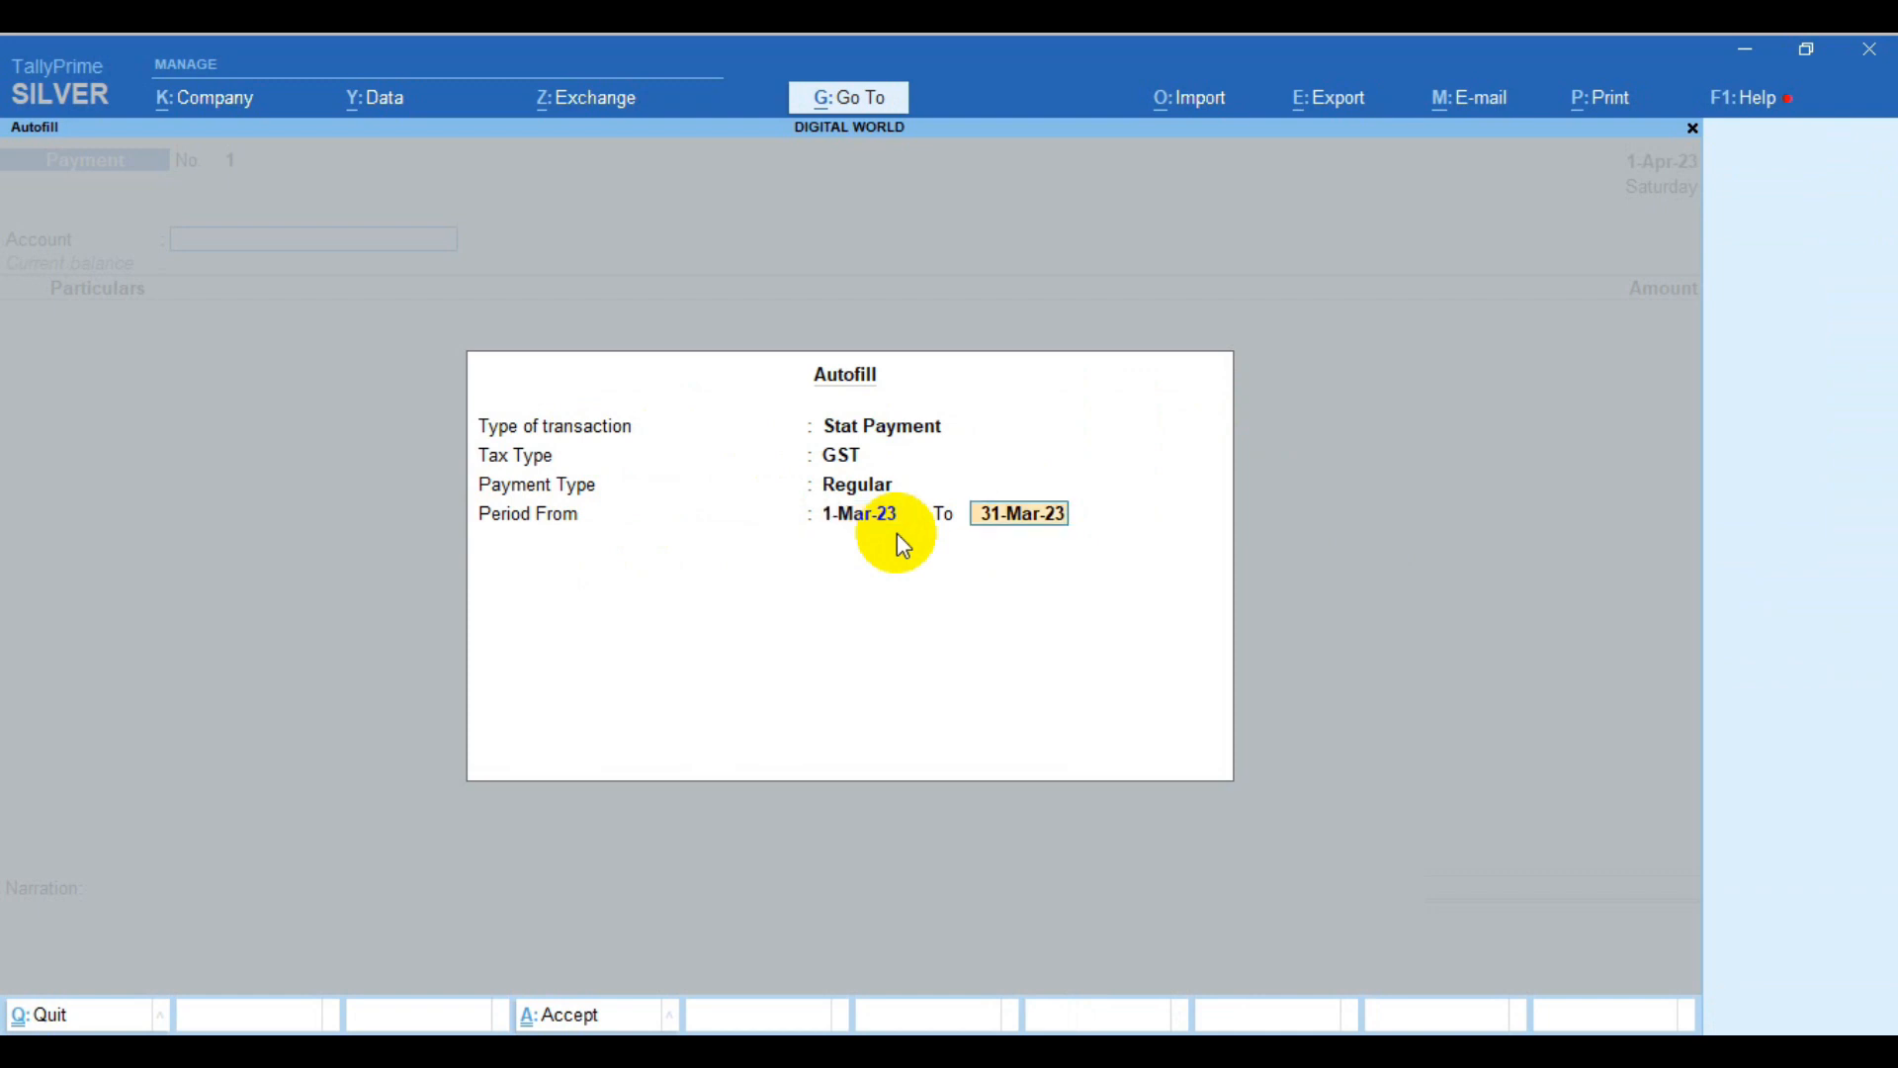
key(Return)
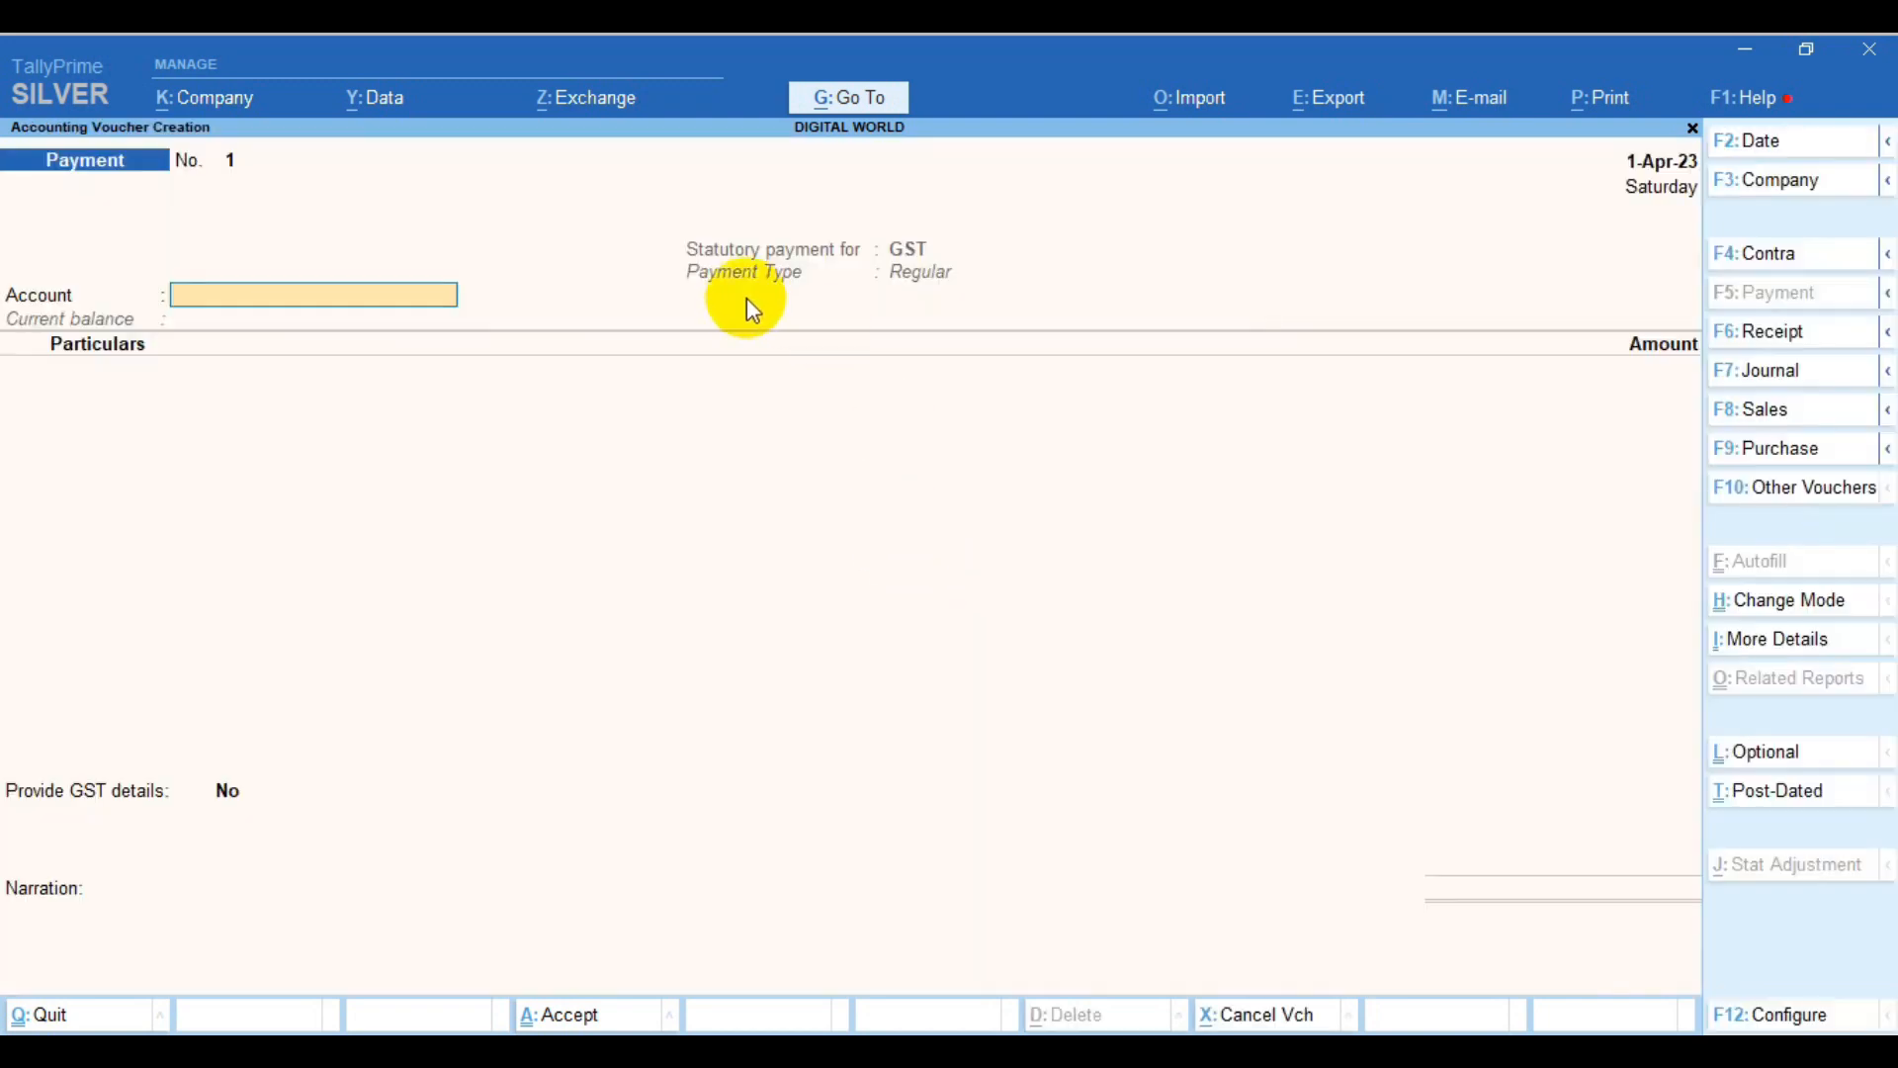
key(ctrl)
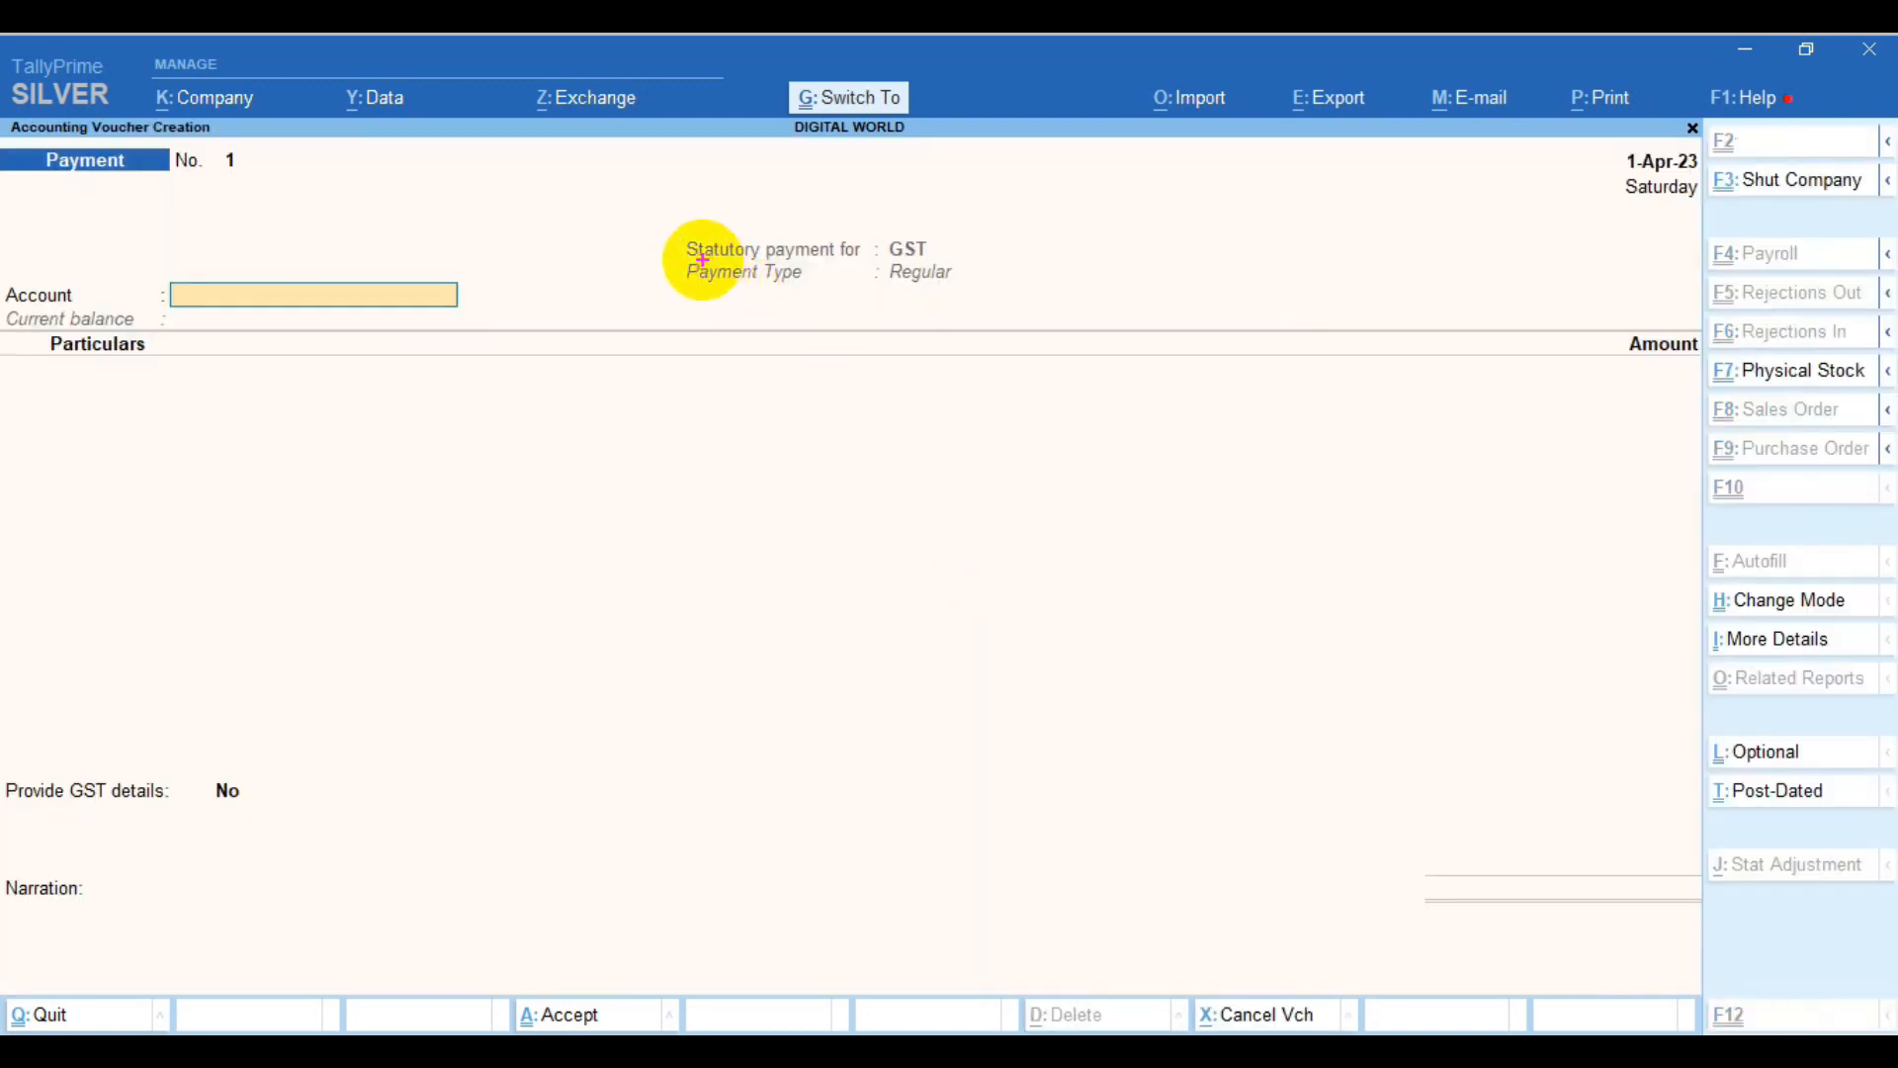
mouse_move(659, 231)
mouse_down()
mouse_move(729, 276)
mouse_move(975, 308)
mouse_up()
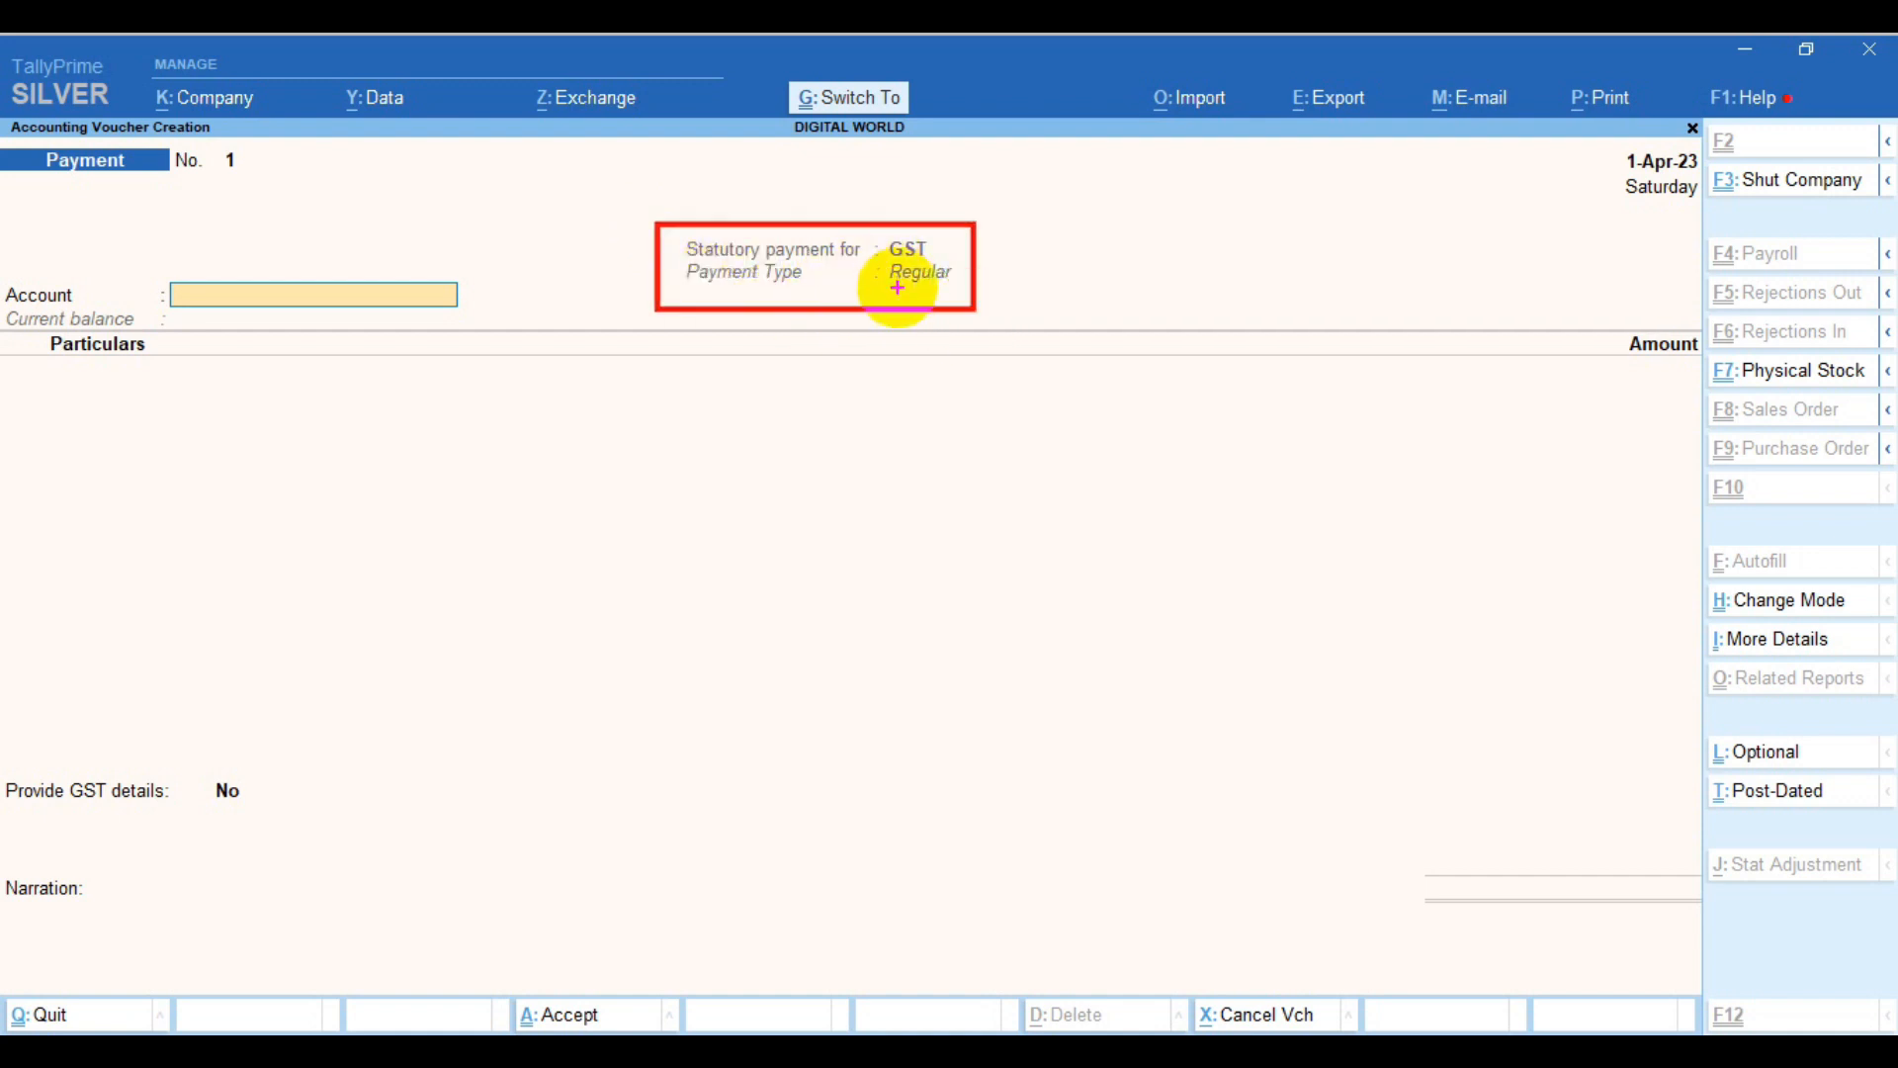
key(Escape)
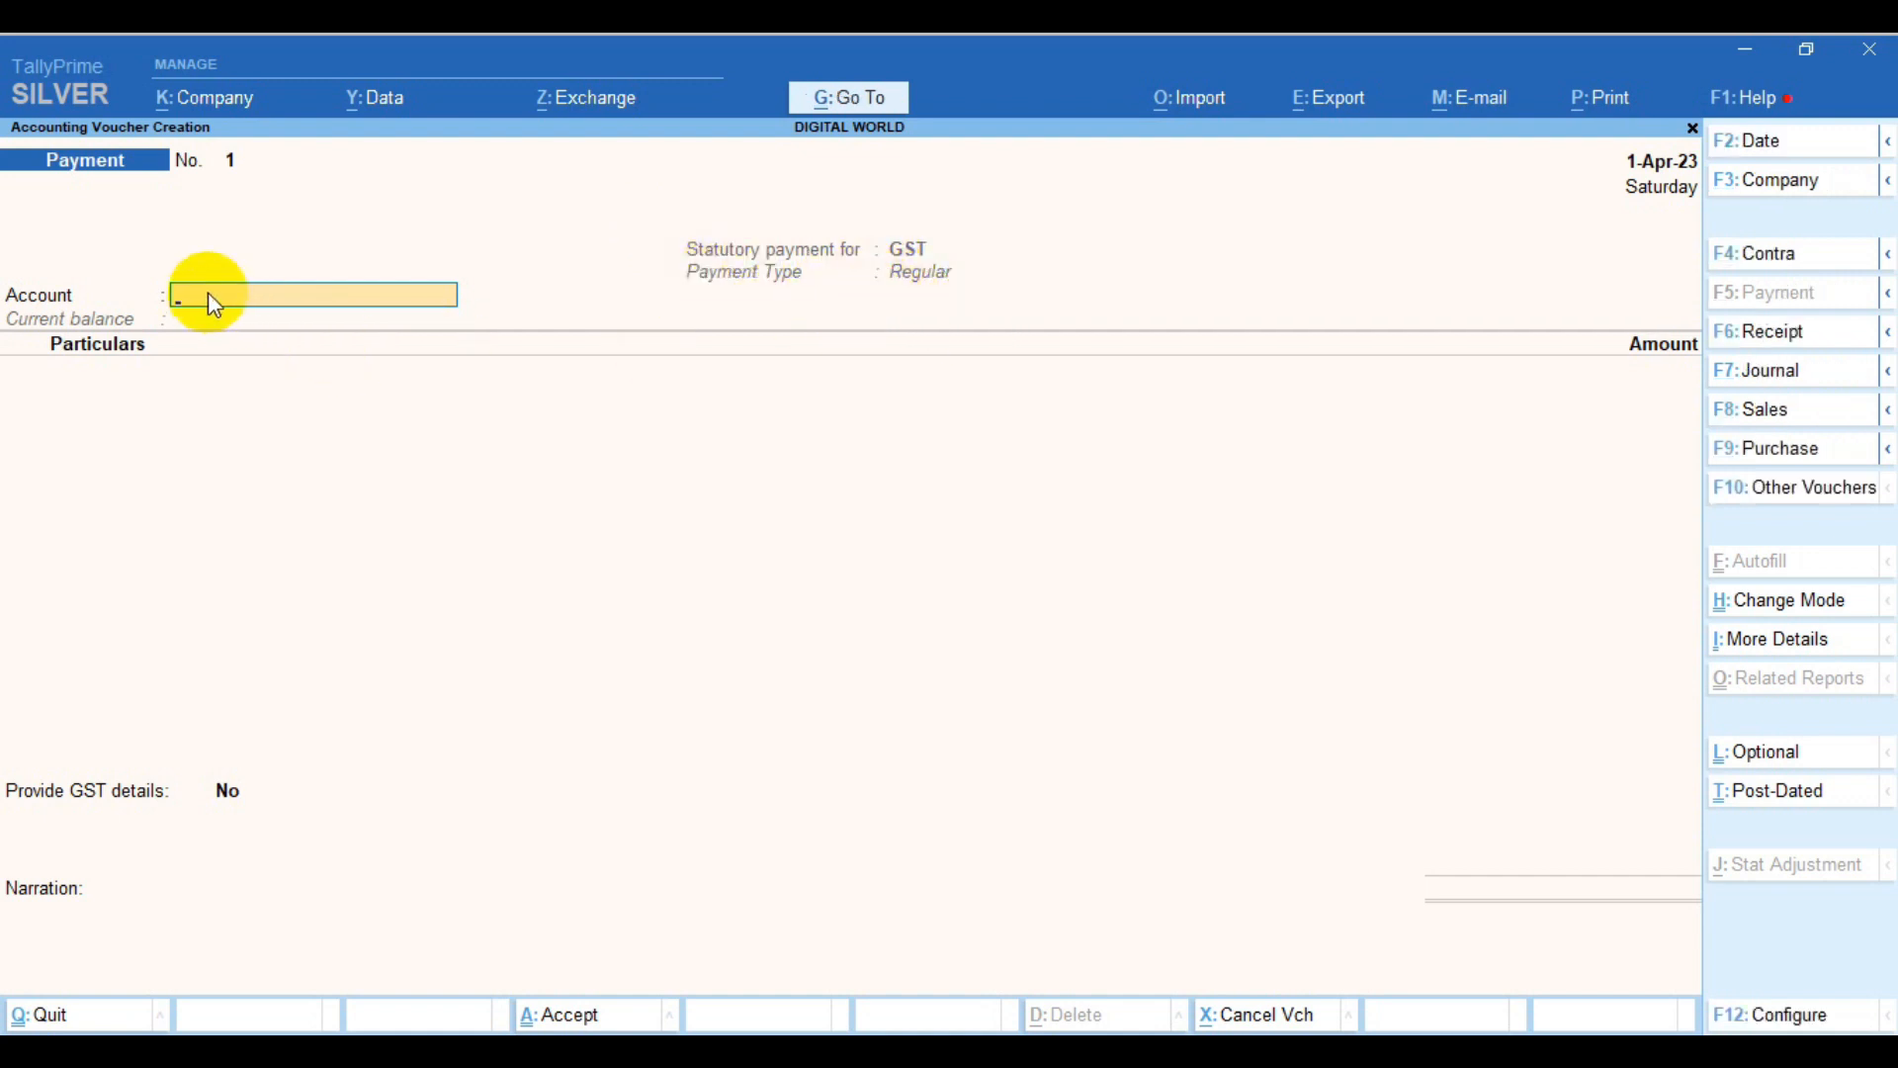
Set Cash as the paying account of the GST payment voucher and add the IGST ledger under Particulars
click(207, 293)
key(Return)
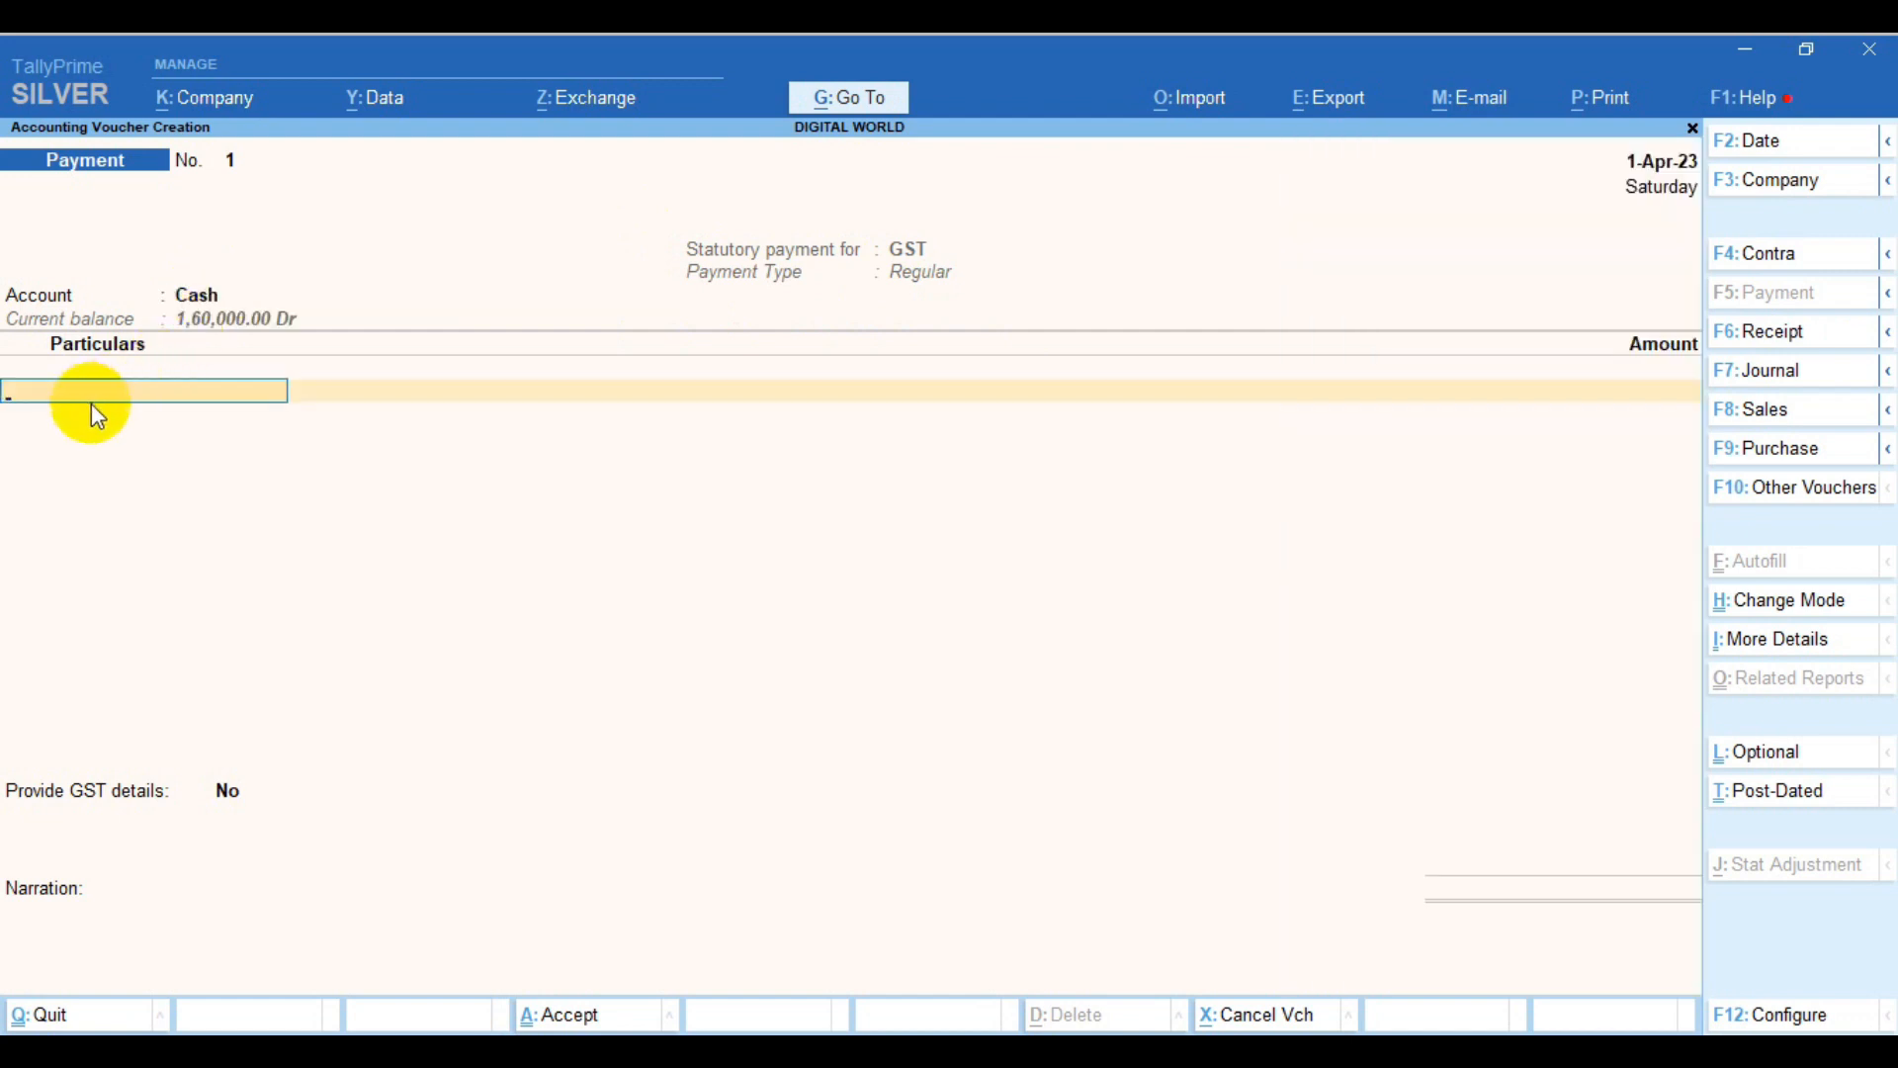
text(IG)
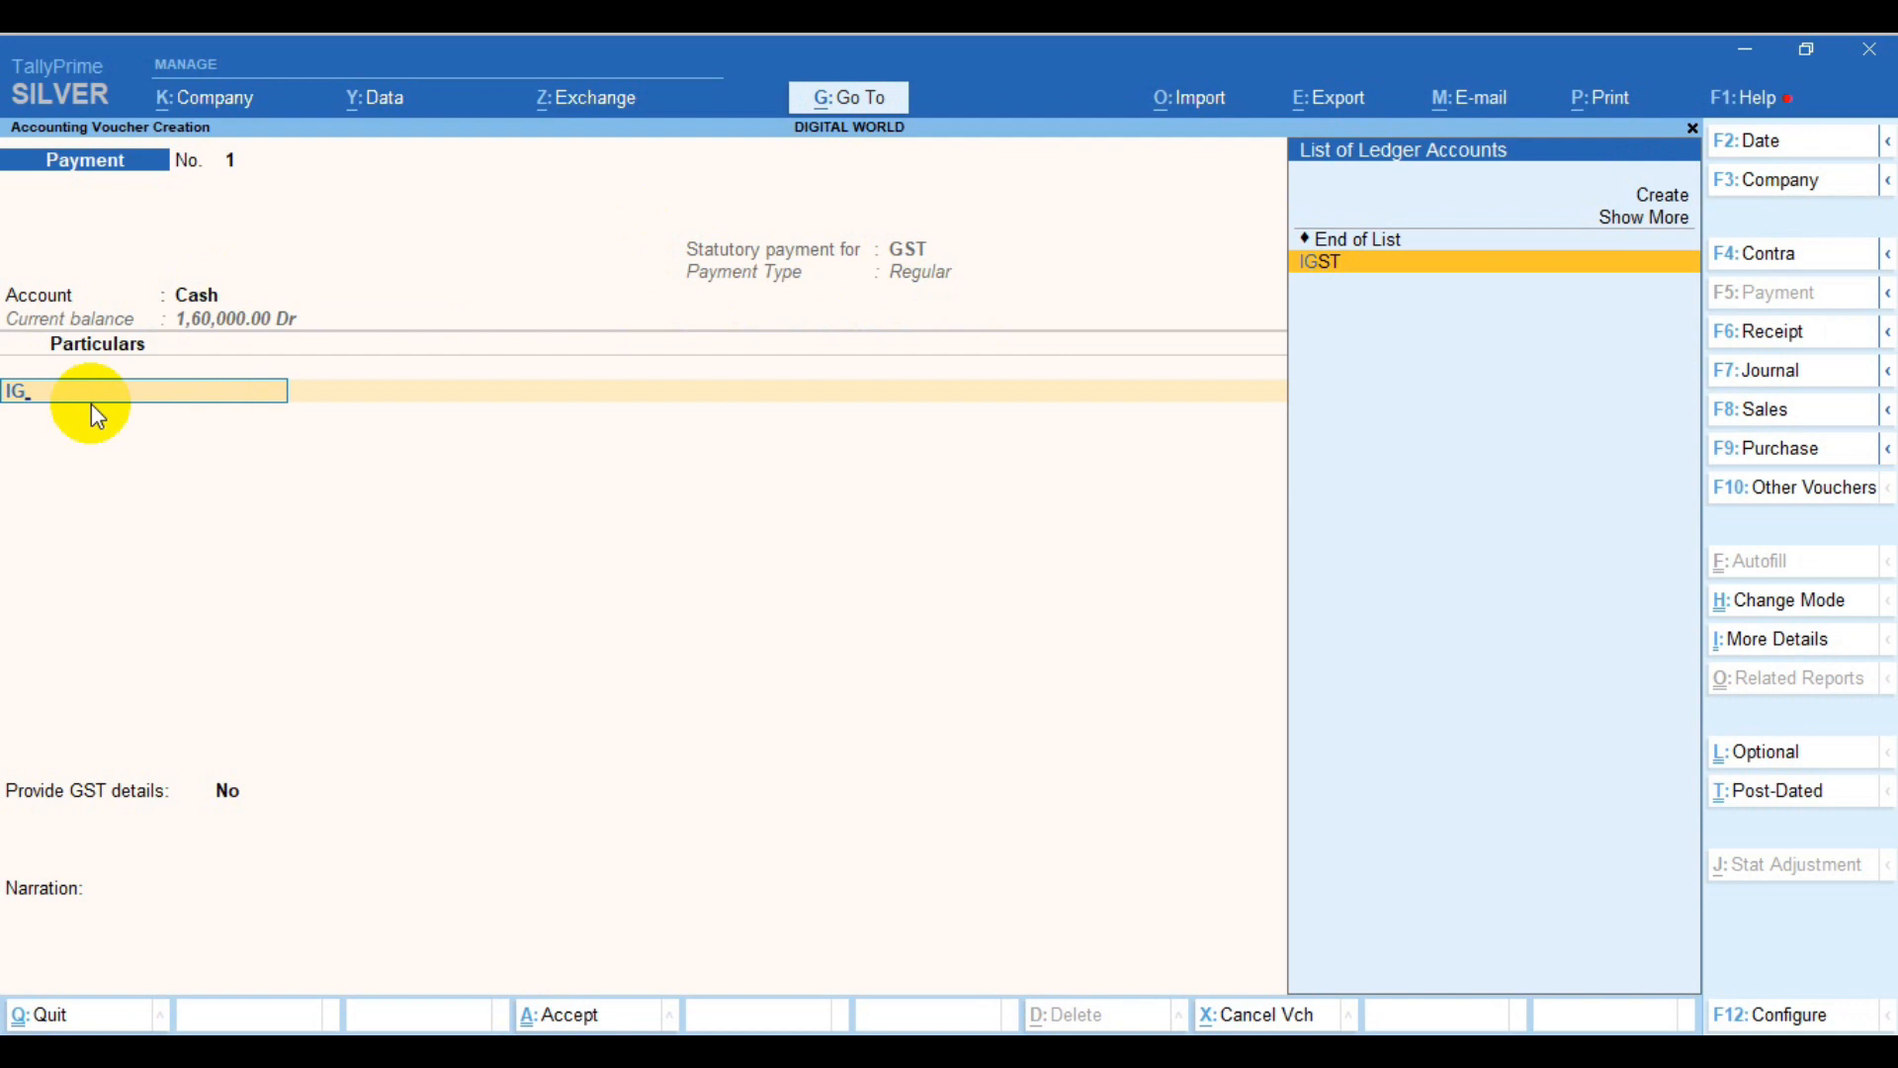
key(Return)
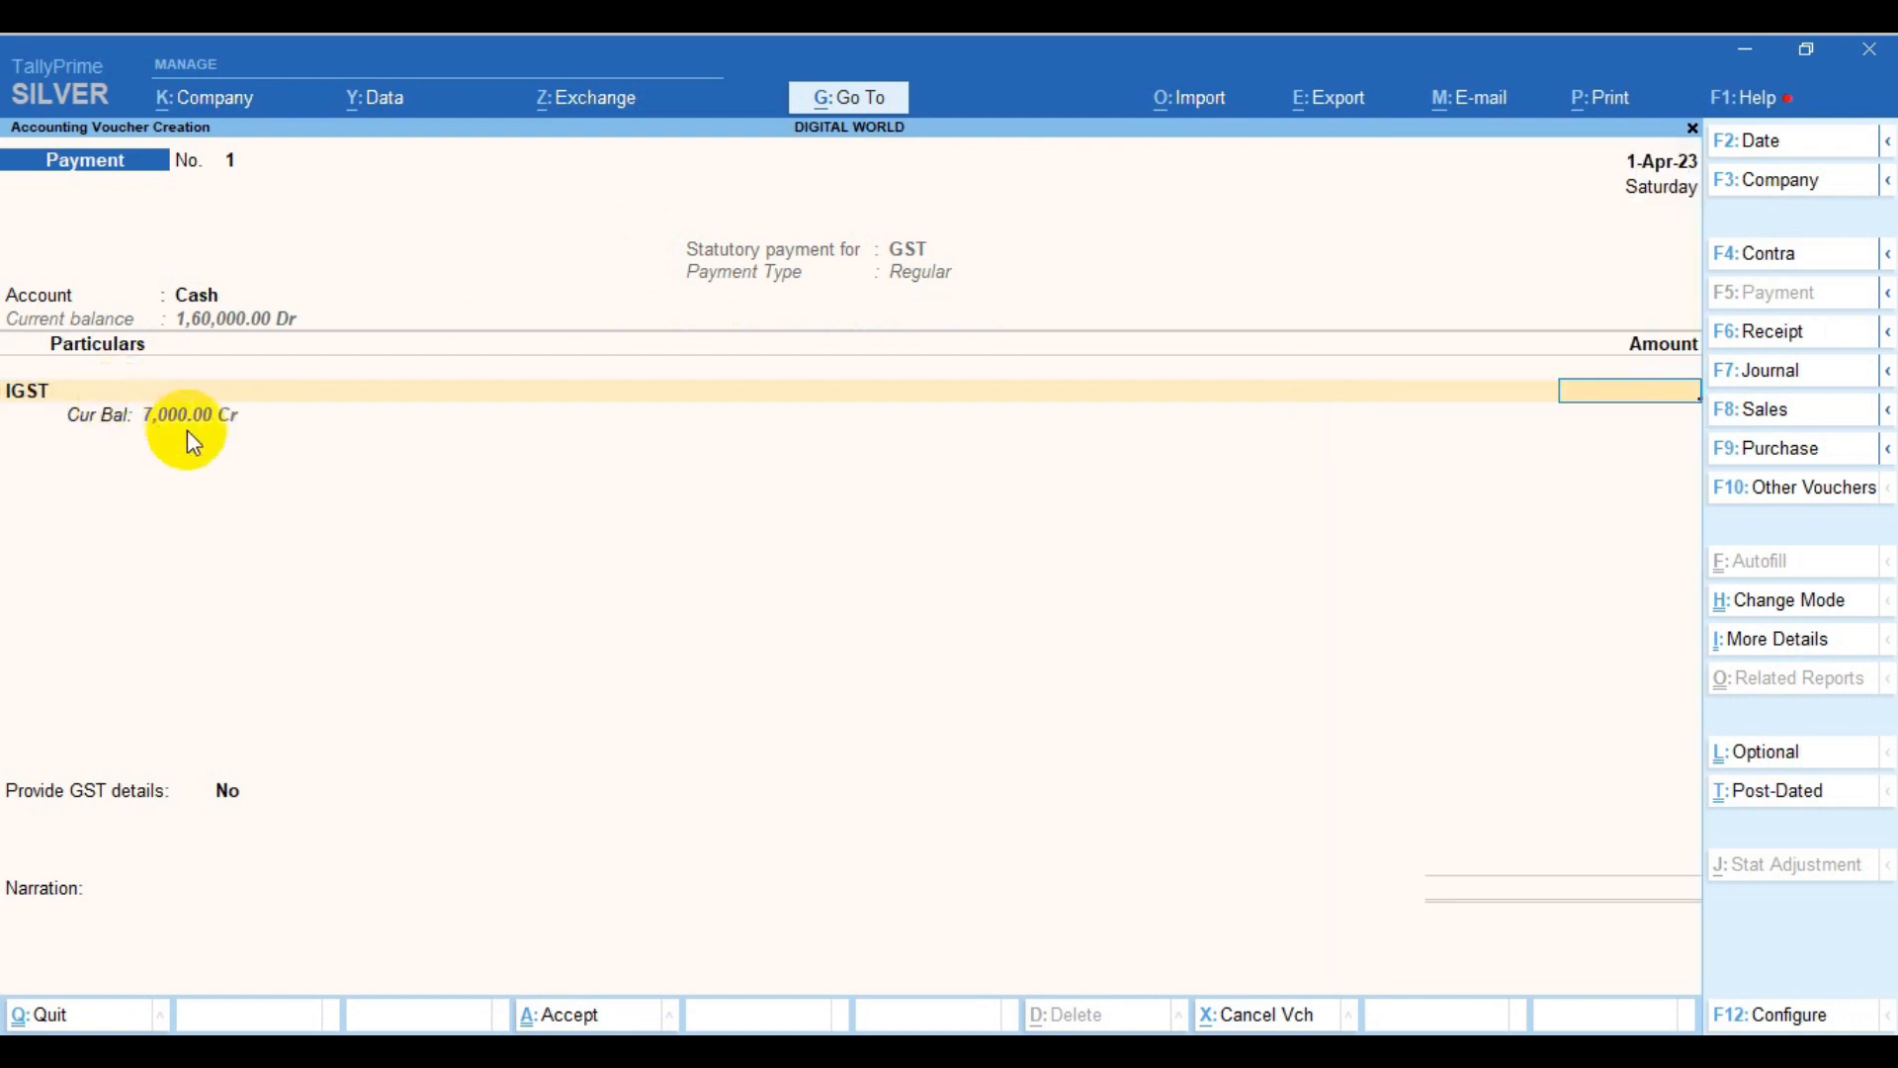
key(ctrl)
drag(122, 386, 265, 458)
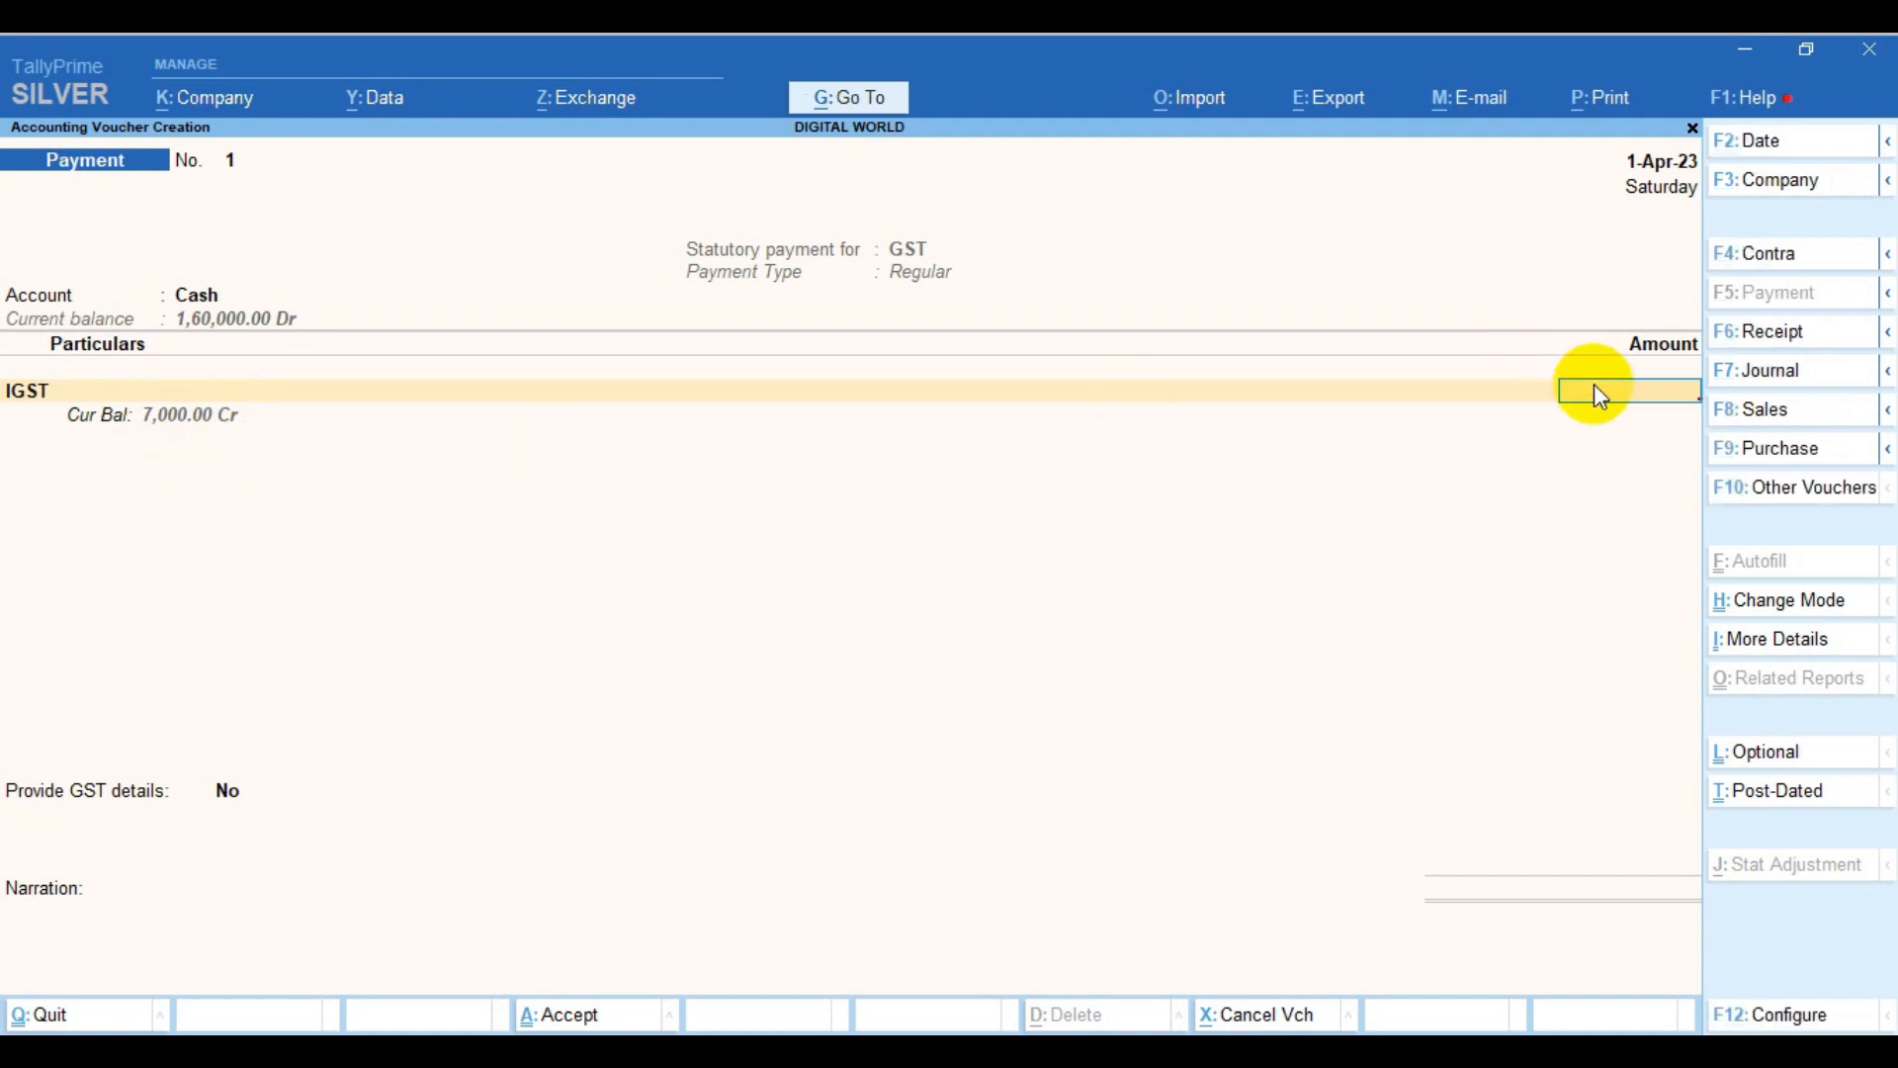
Enter 7000 as the IGST payment amount, leave GST details at No and the narration blank, and save the voucher
text(7000)
key(Return)
key(Return)
key(Return)
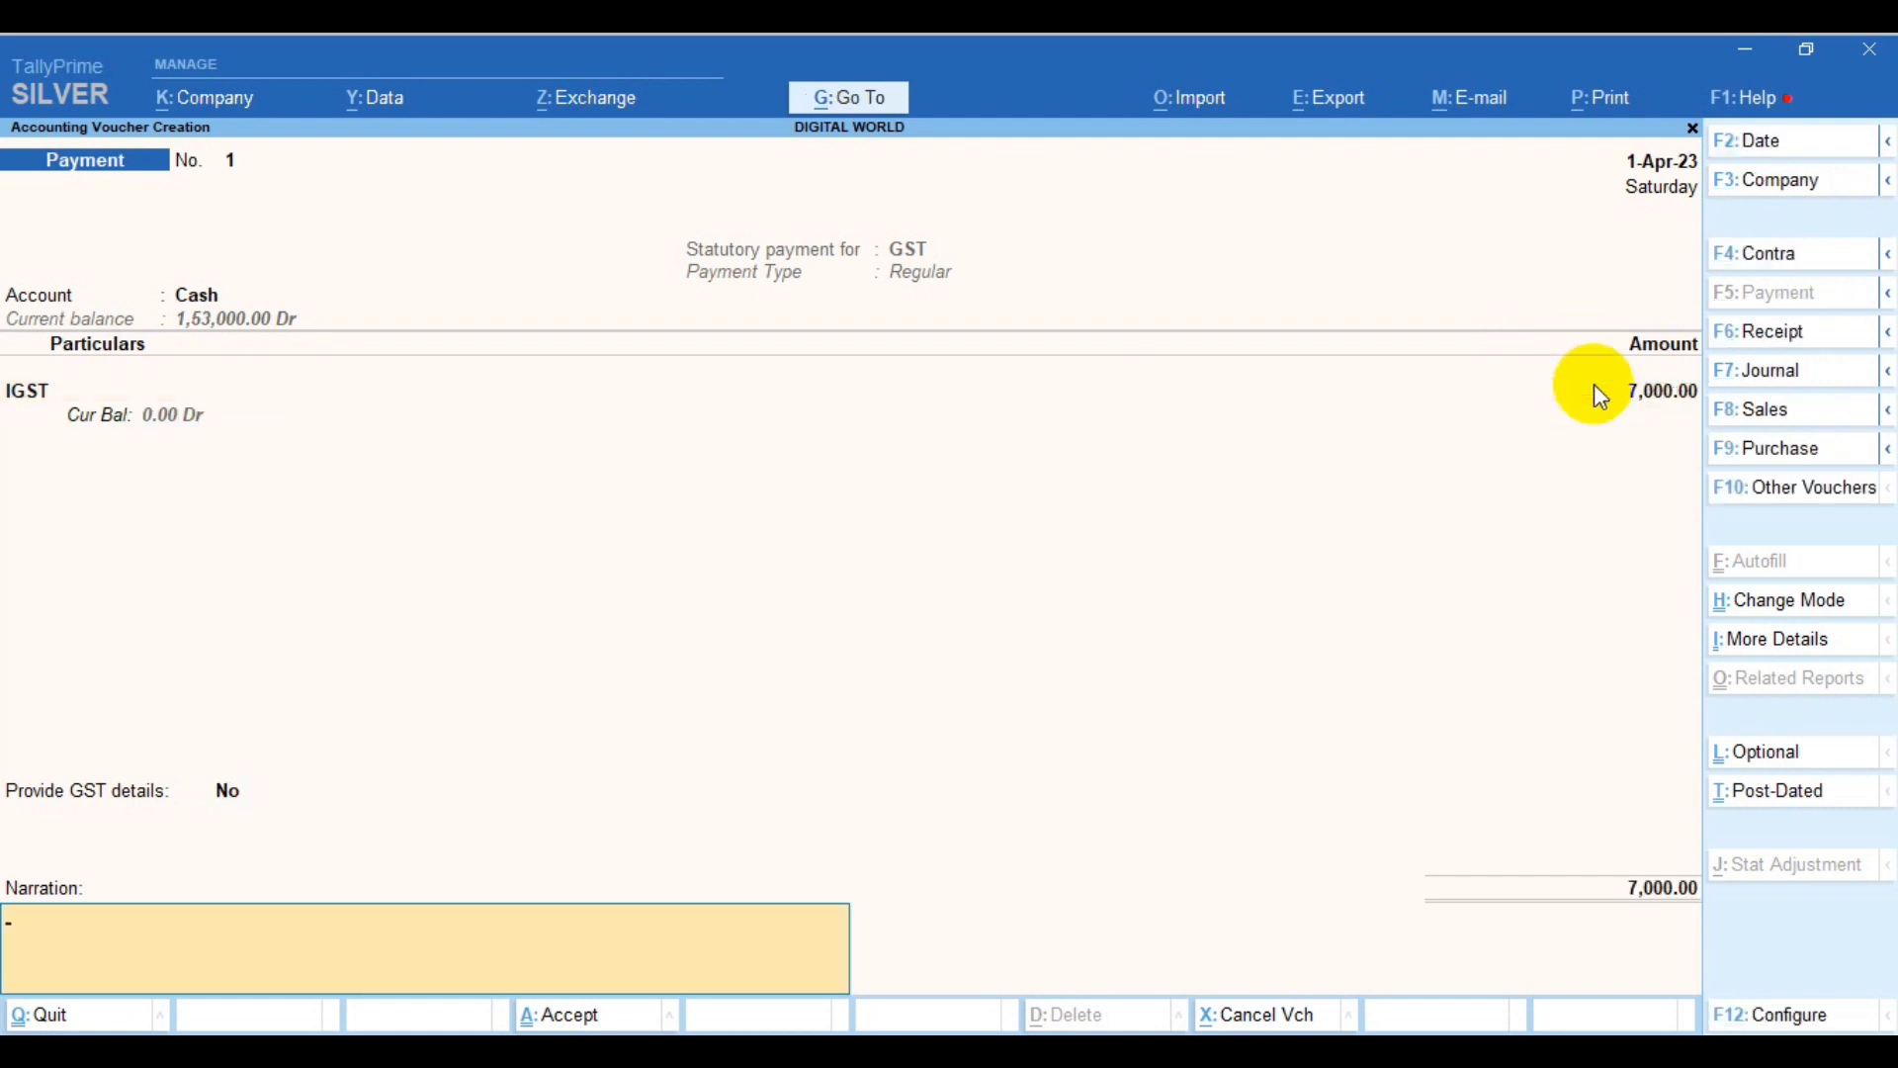
key(Return)
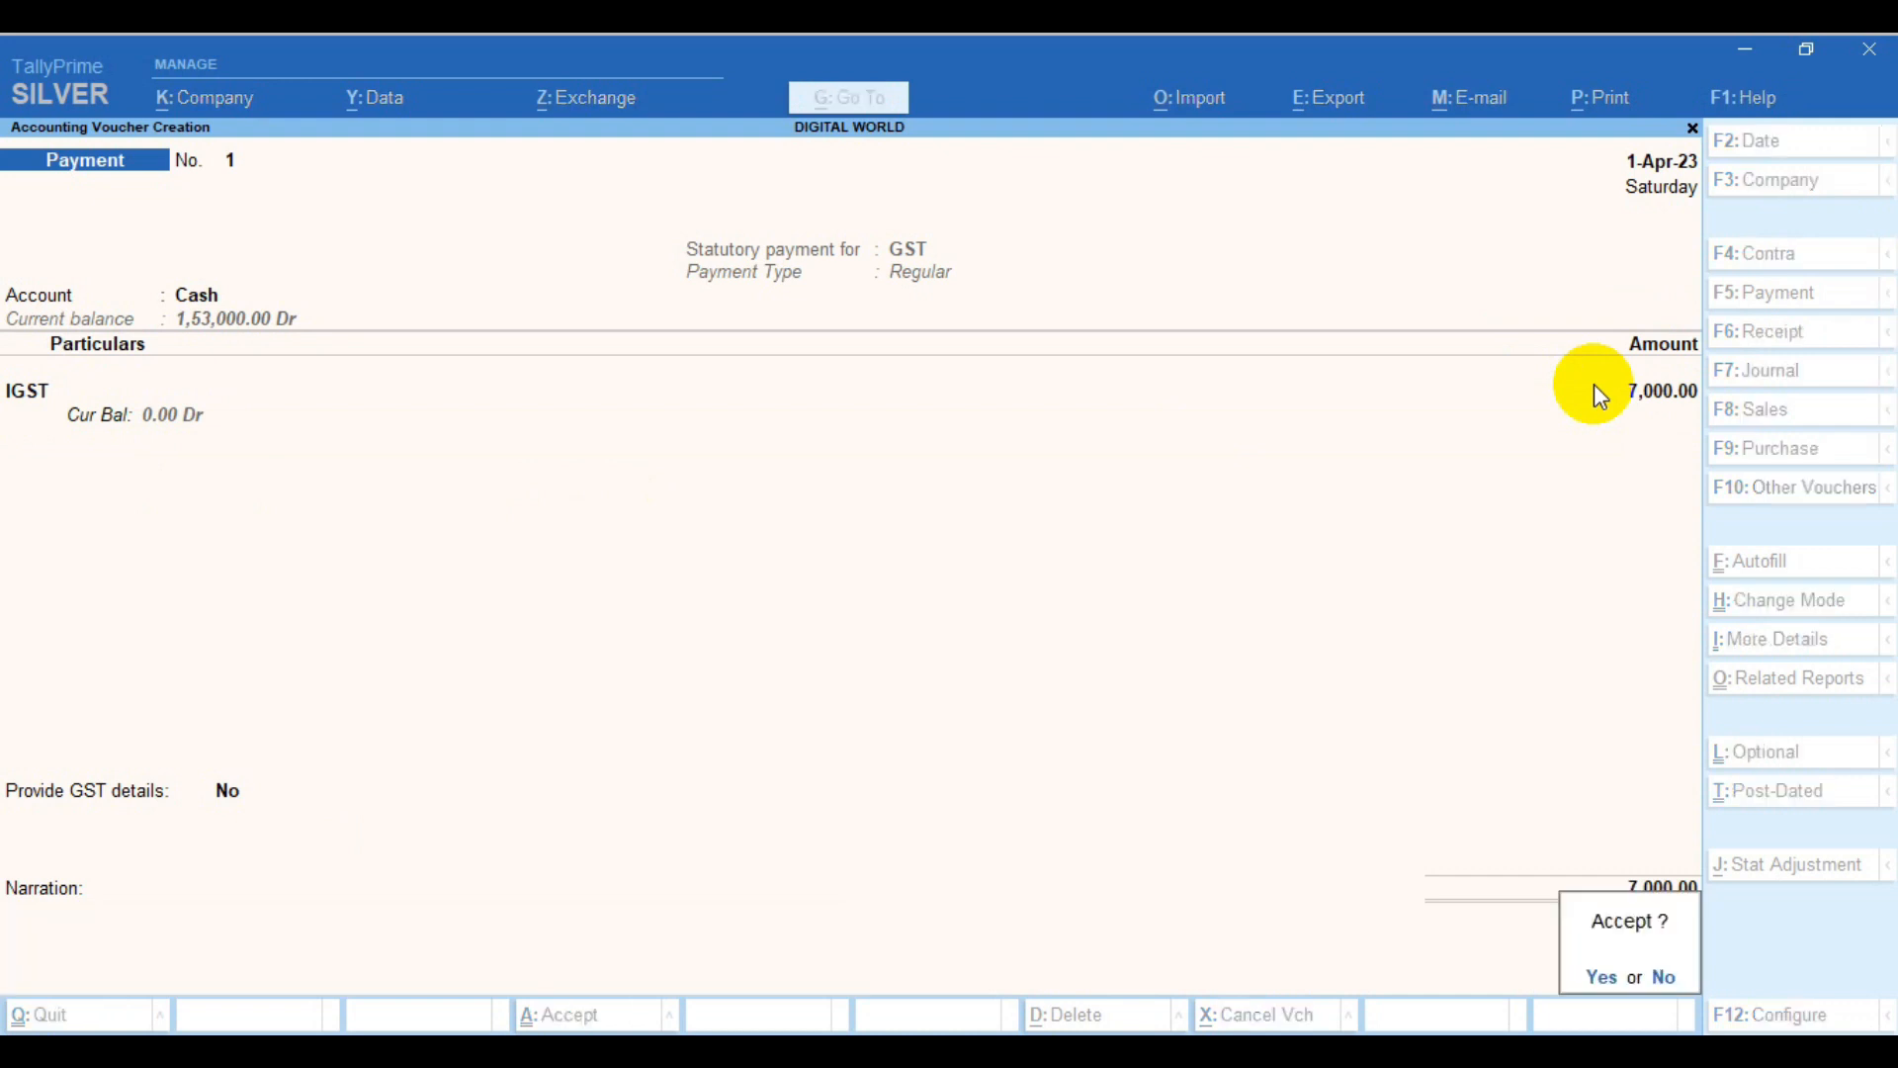
key(Return)
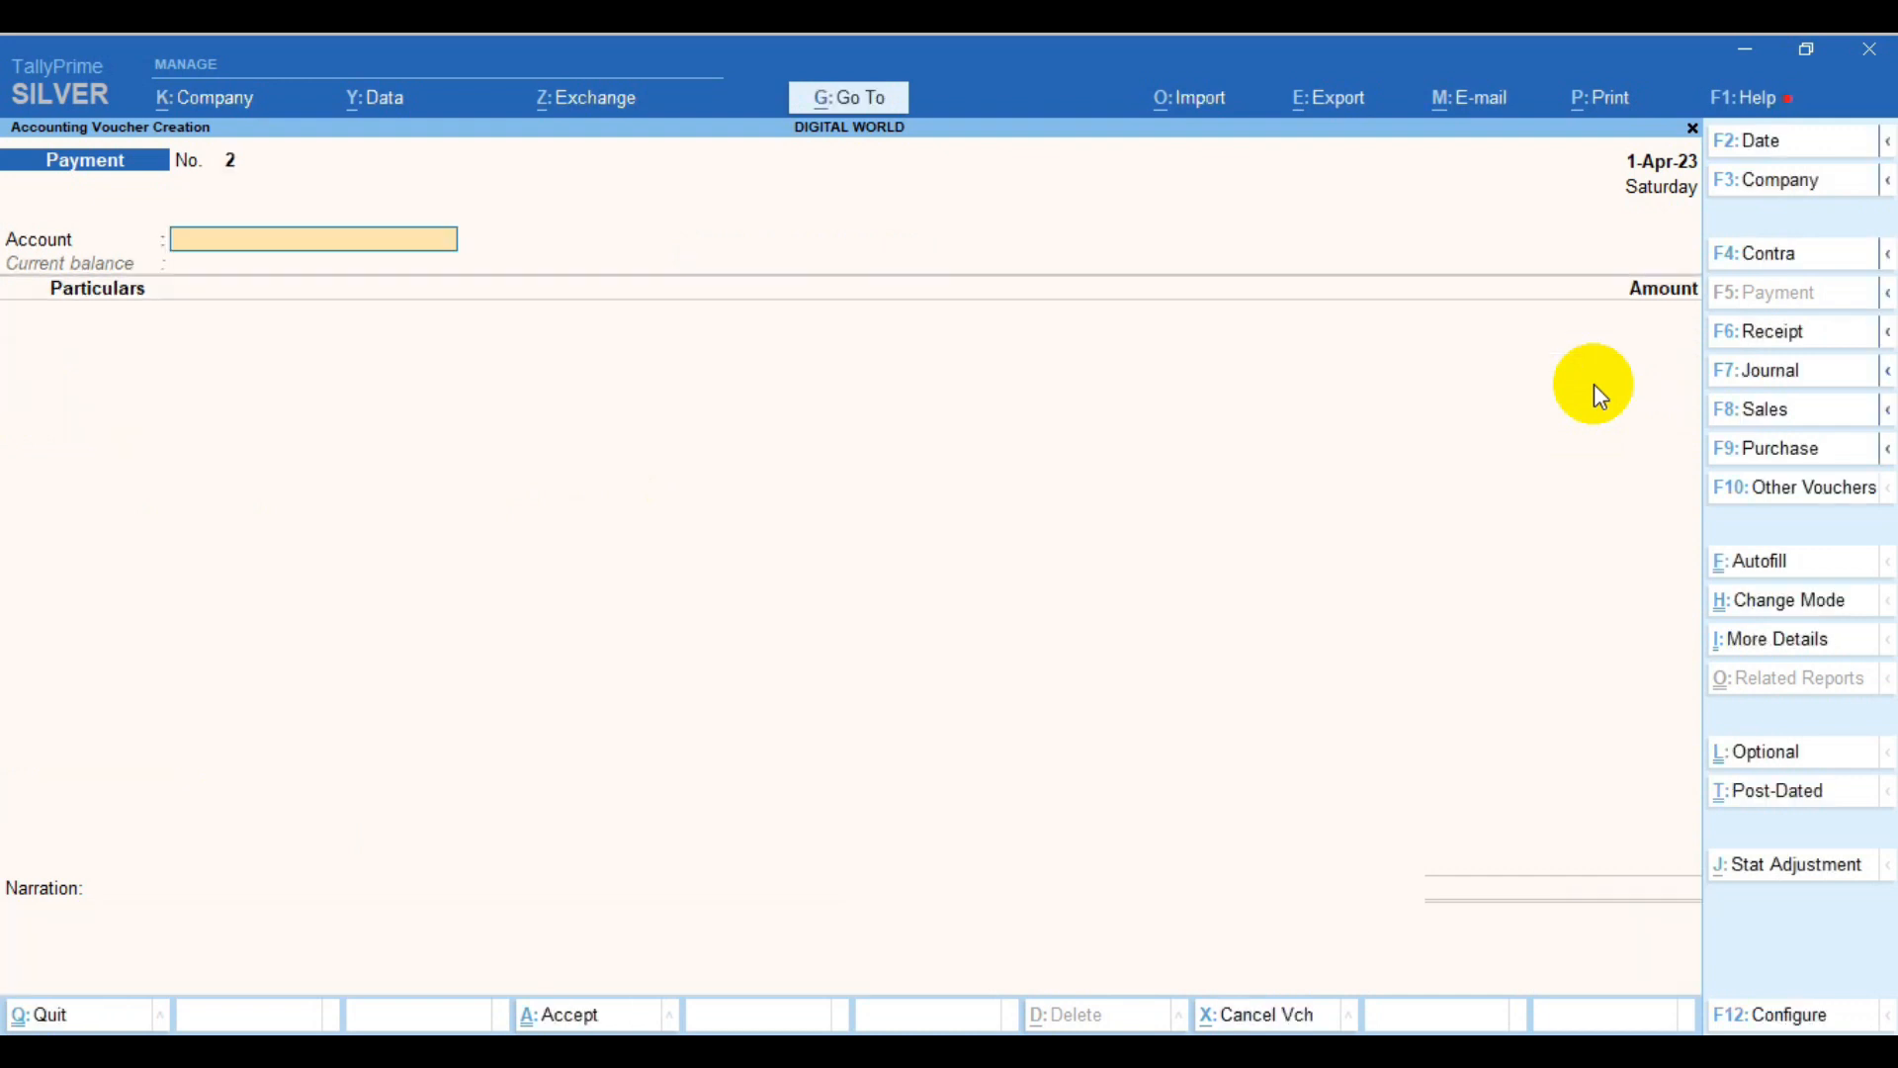
Quit payment voucher entry and check in the balance sheet's Current Liabilities whether Duties & Taxes still holds a liability
key(Escape)
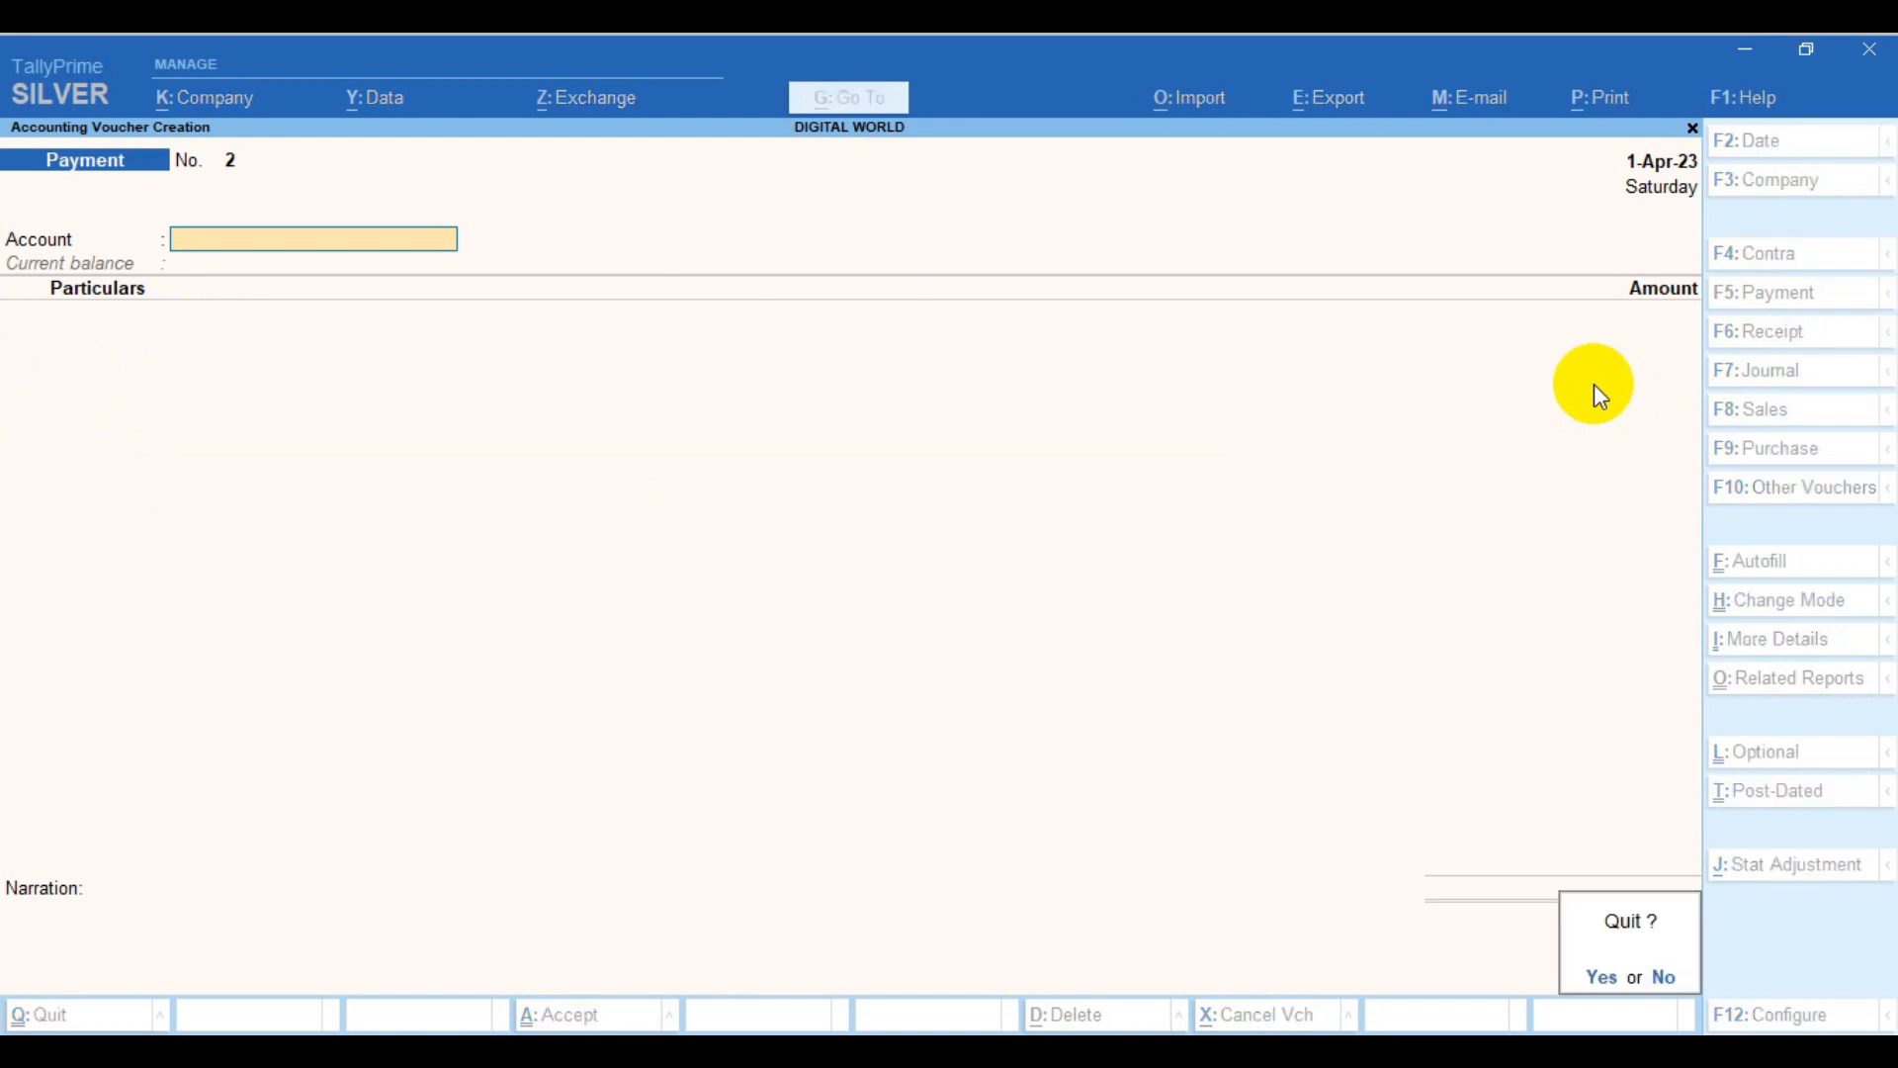
key(Return)
key(Down)
key(Down)
key(Down)
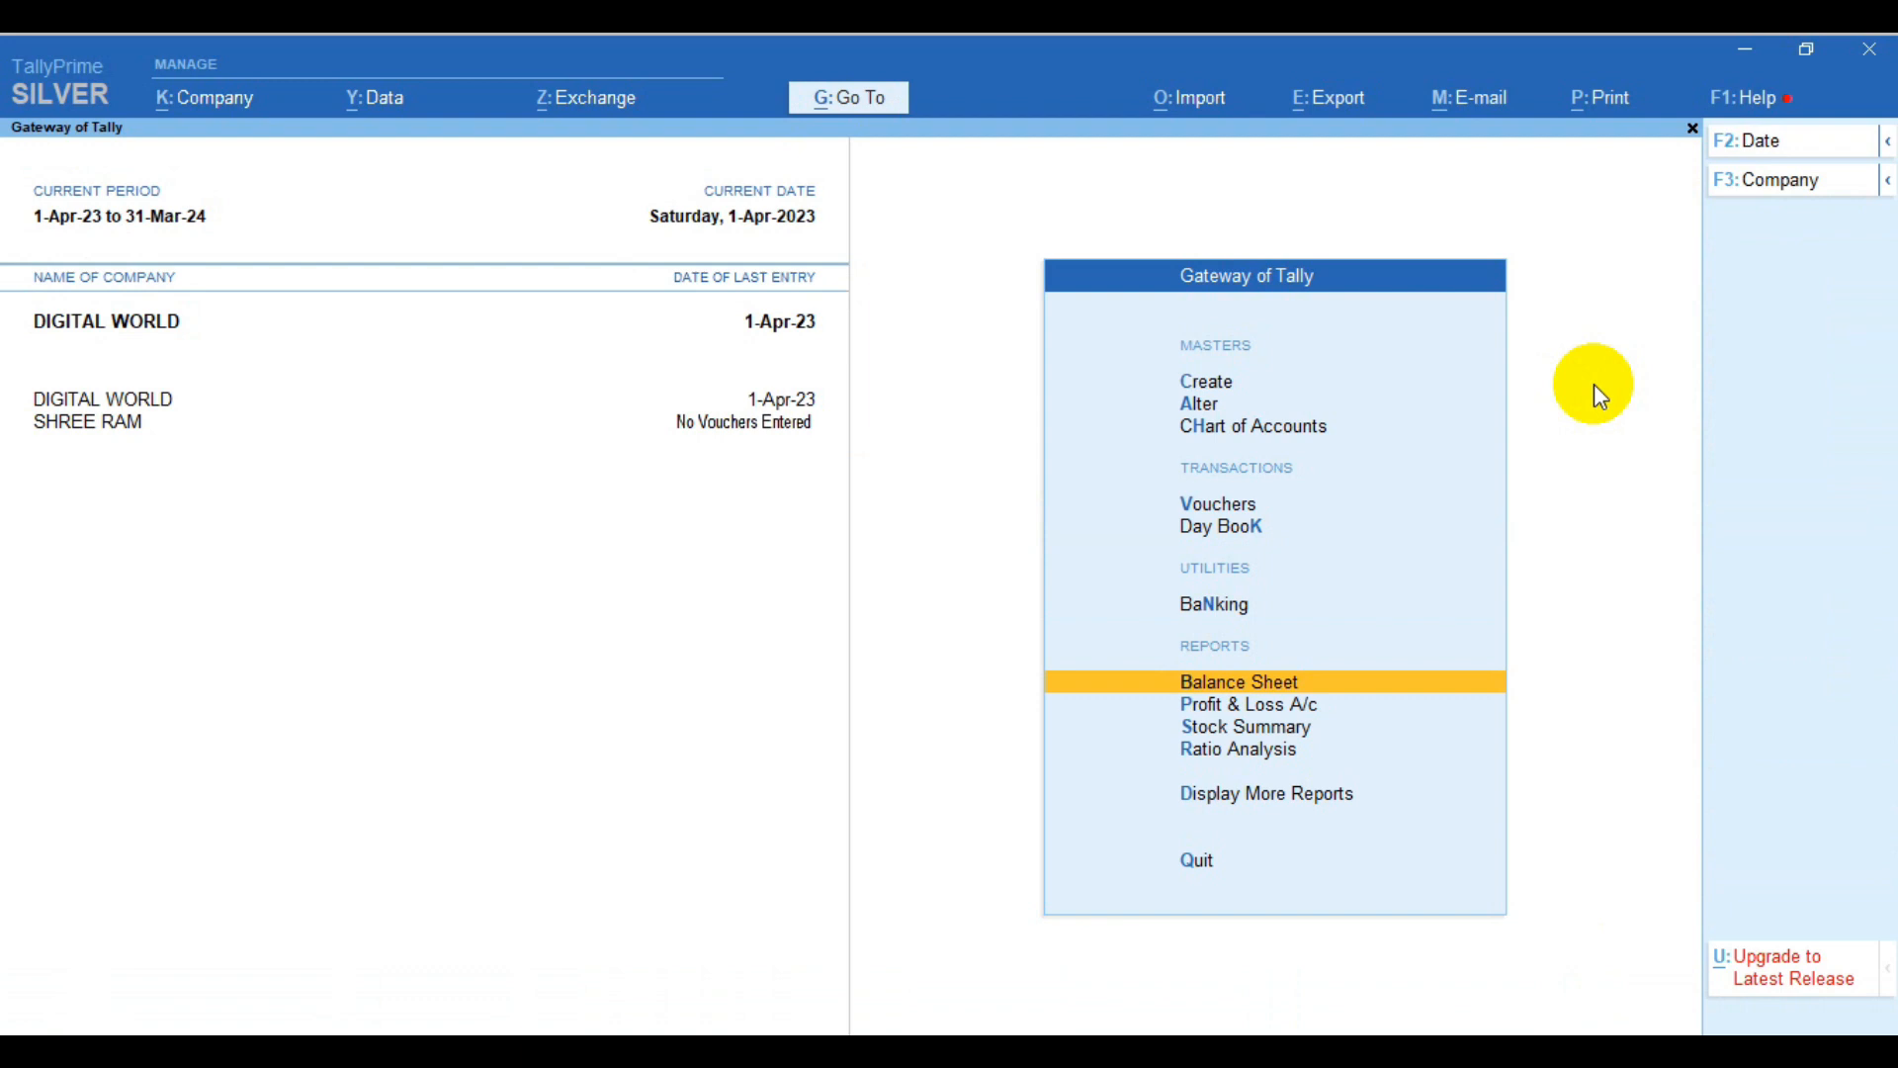
key(Return)
key(Down)
key(Down)
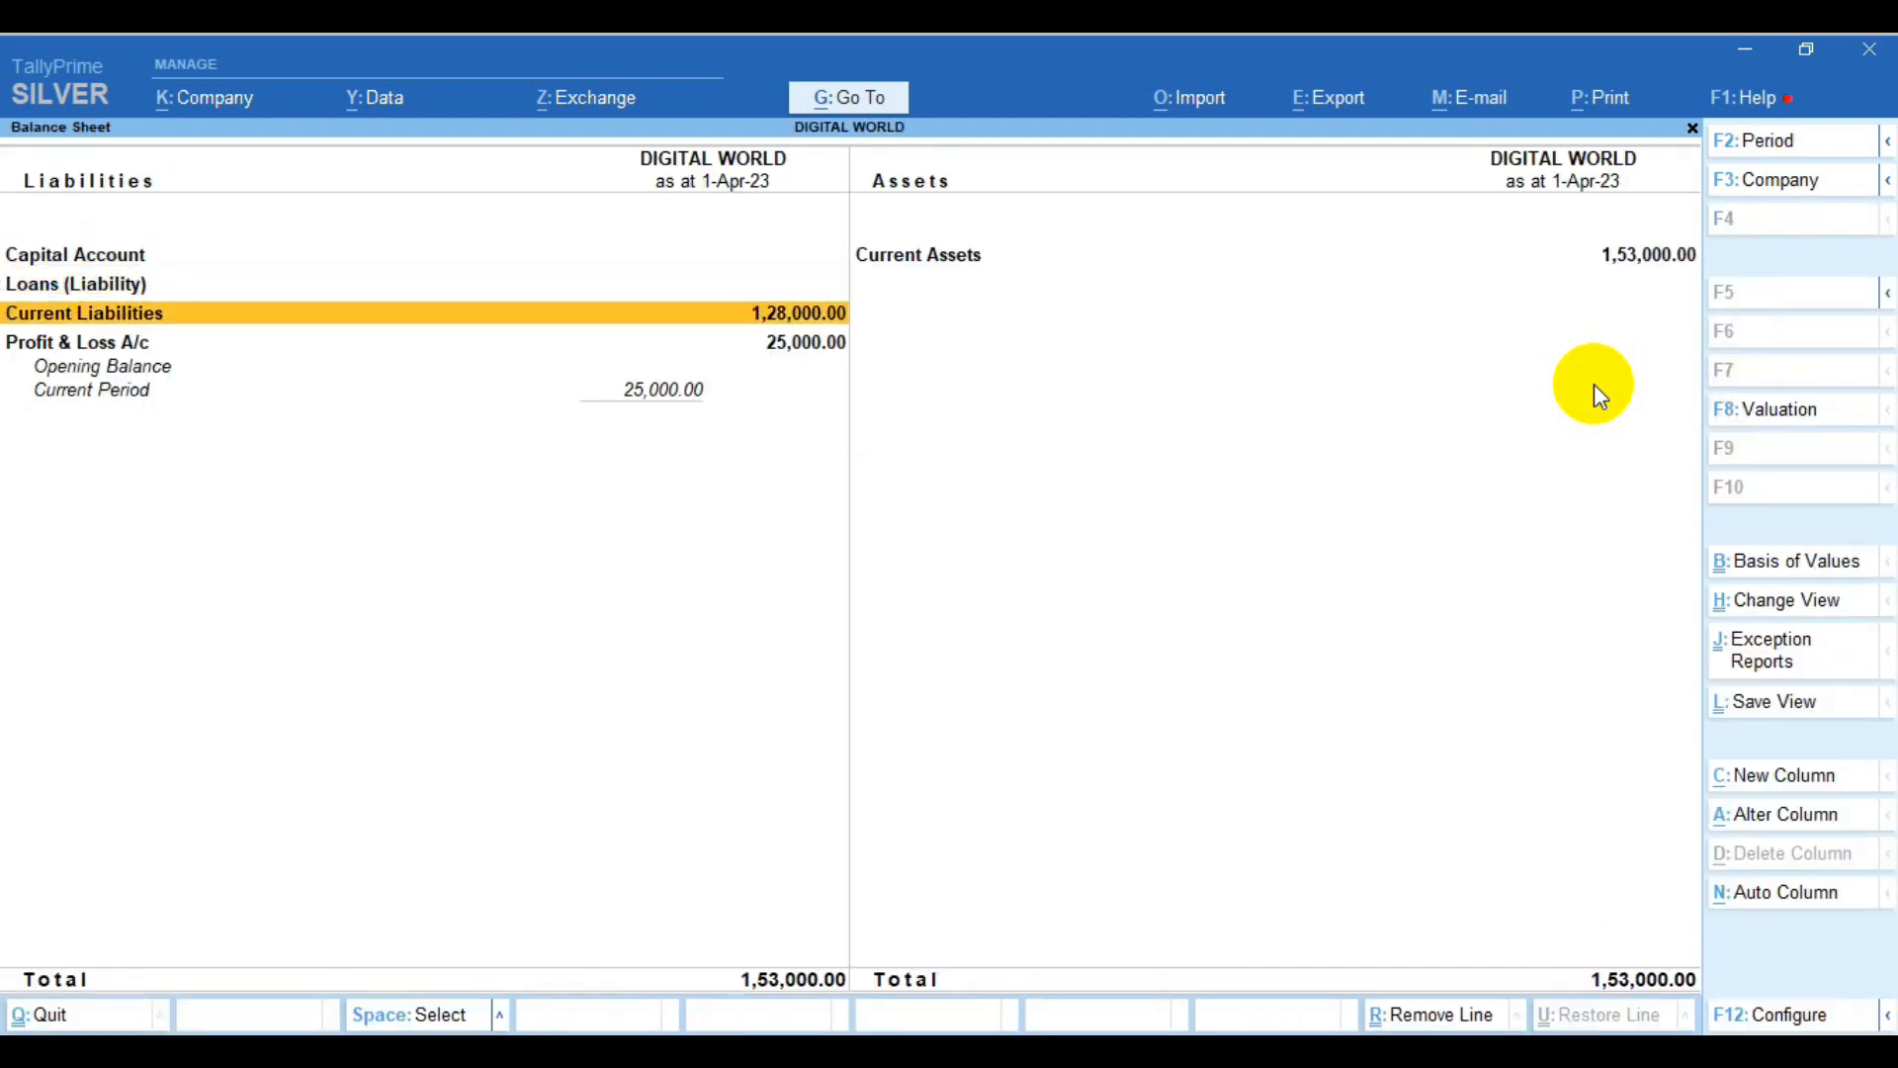
key(Return)
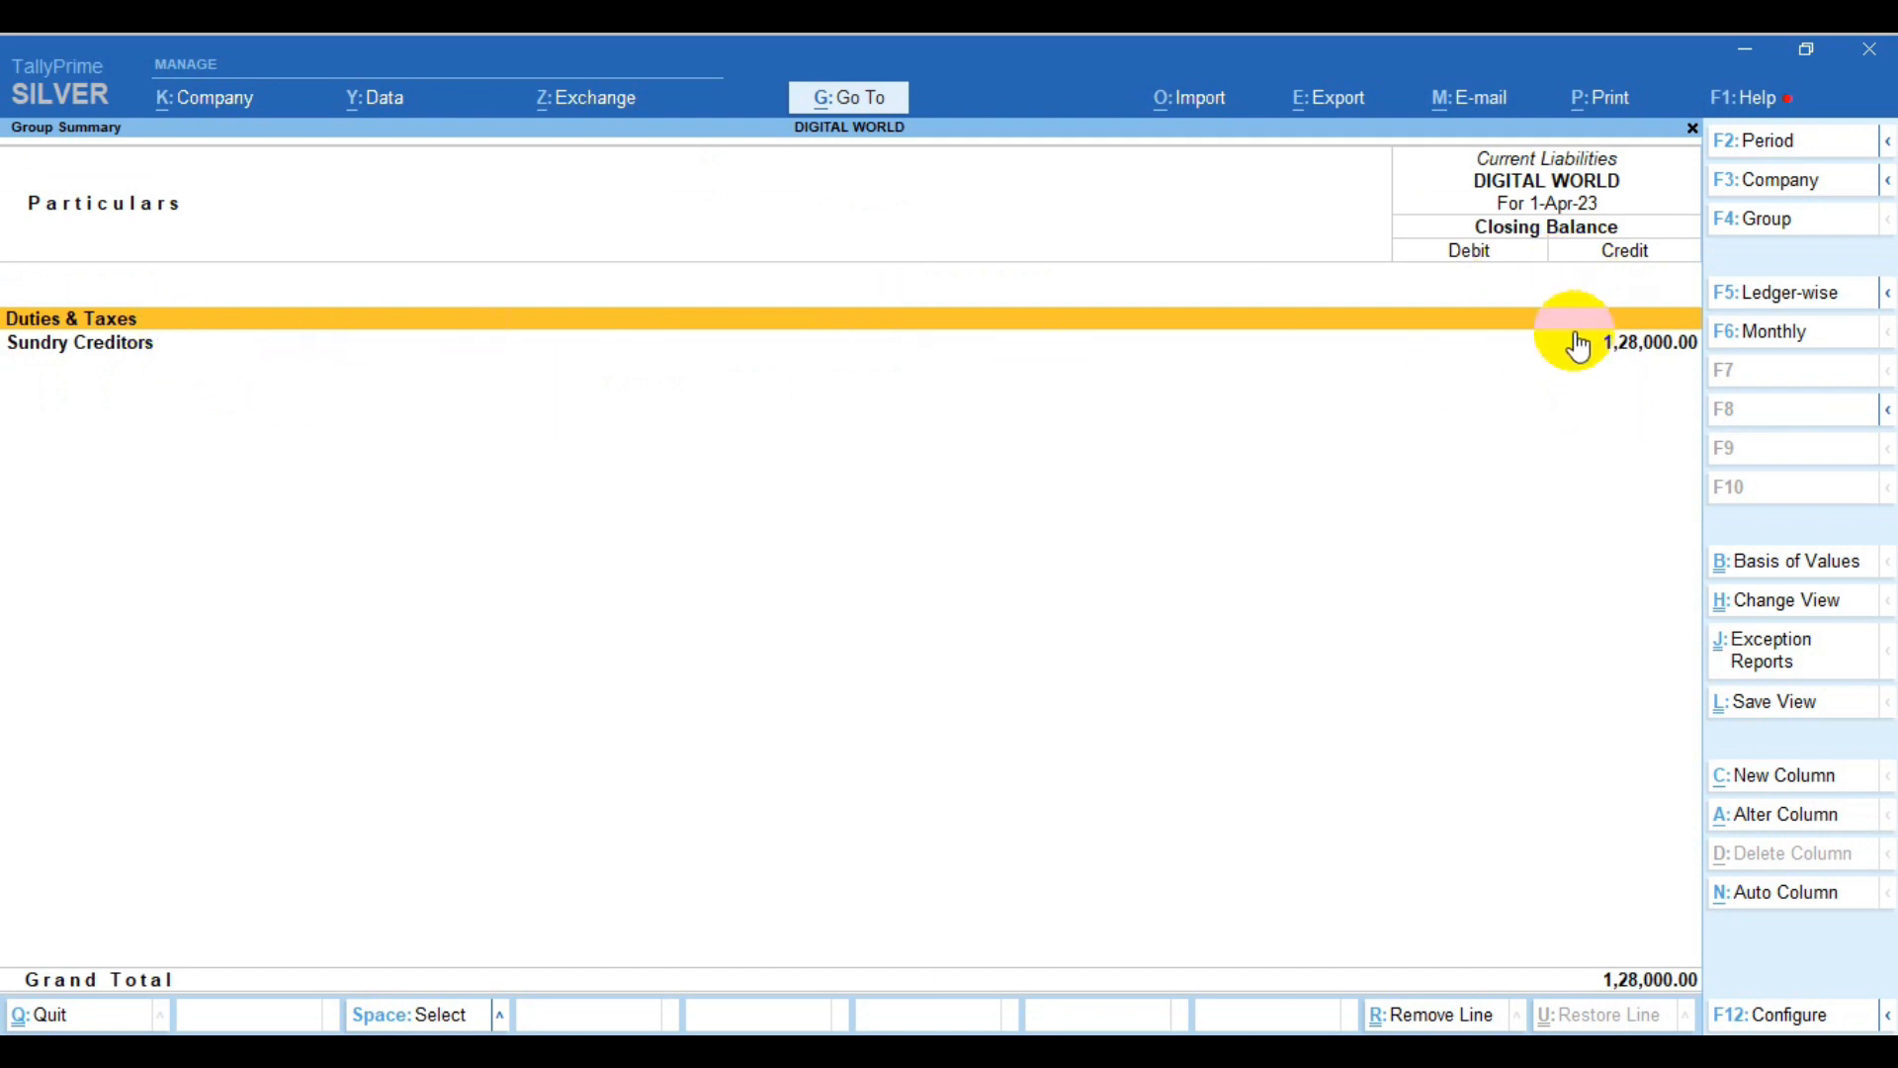
key(Return)
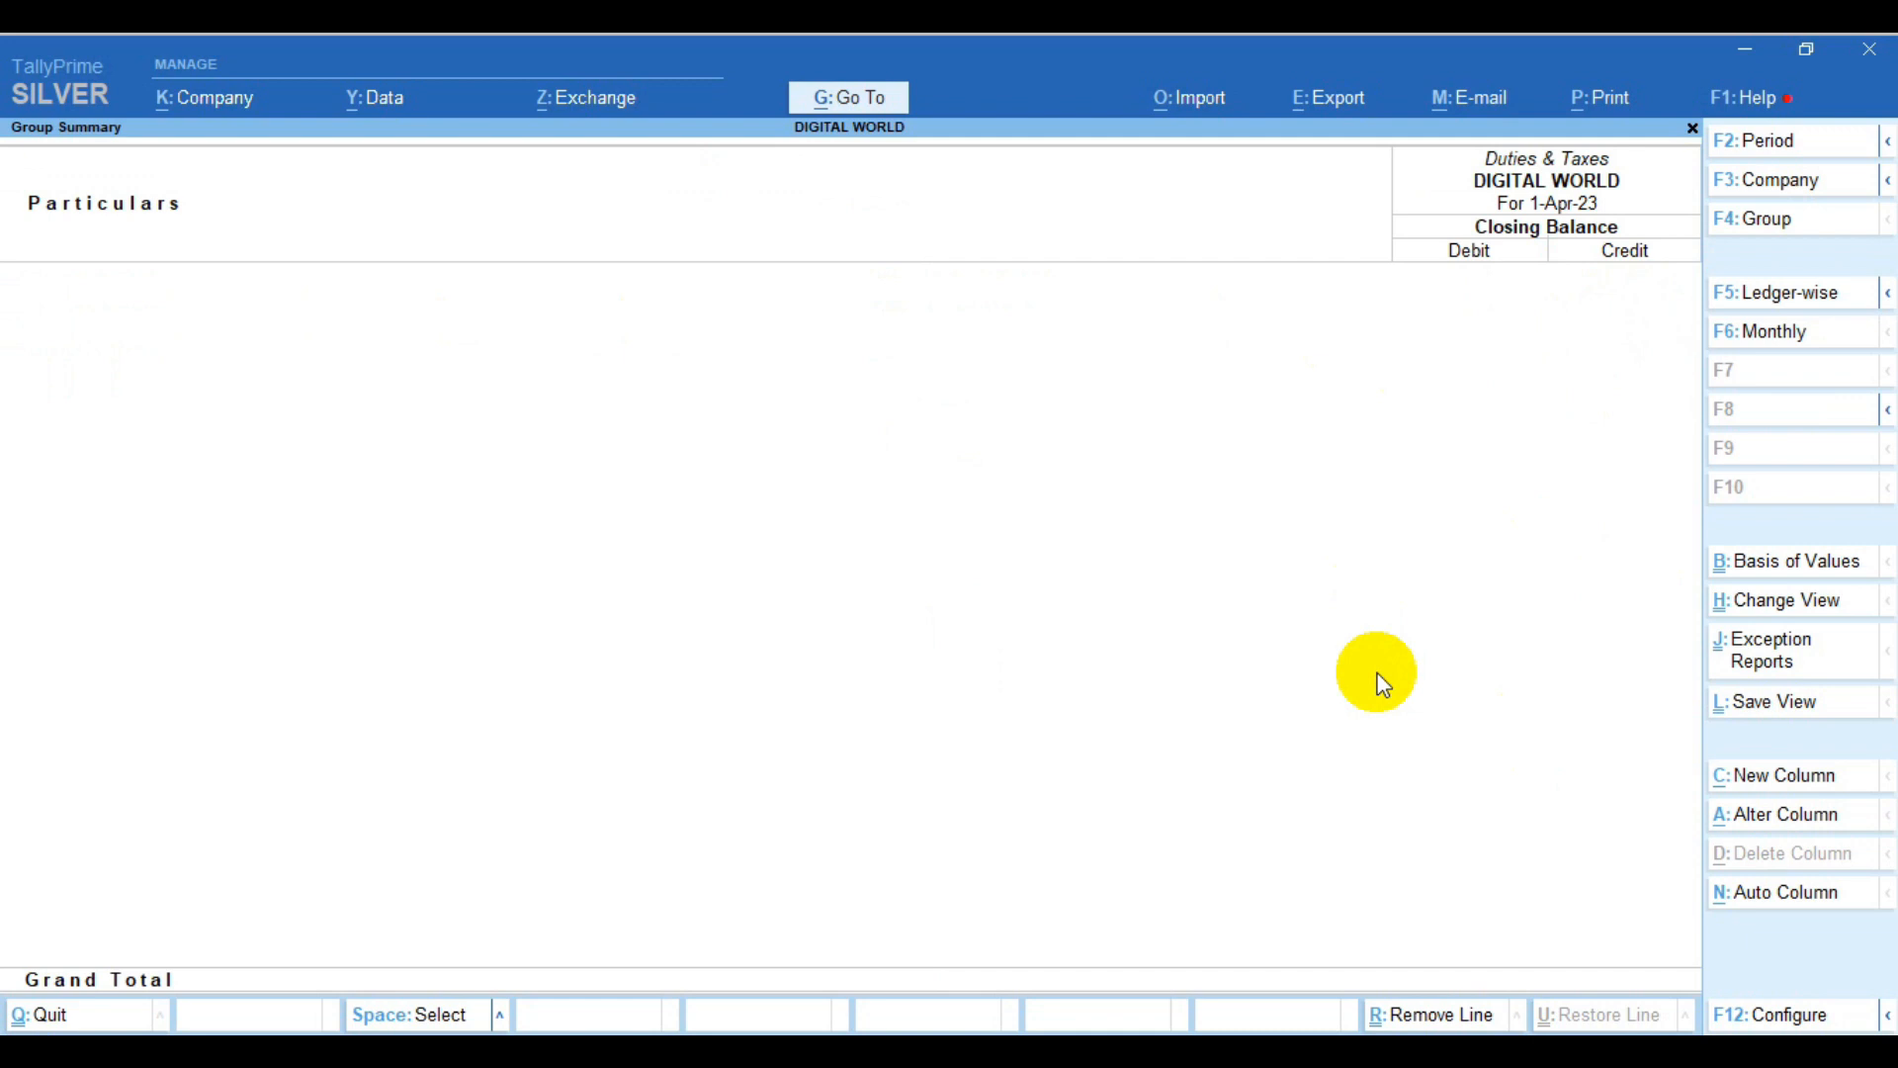
key(Escape)
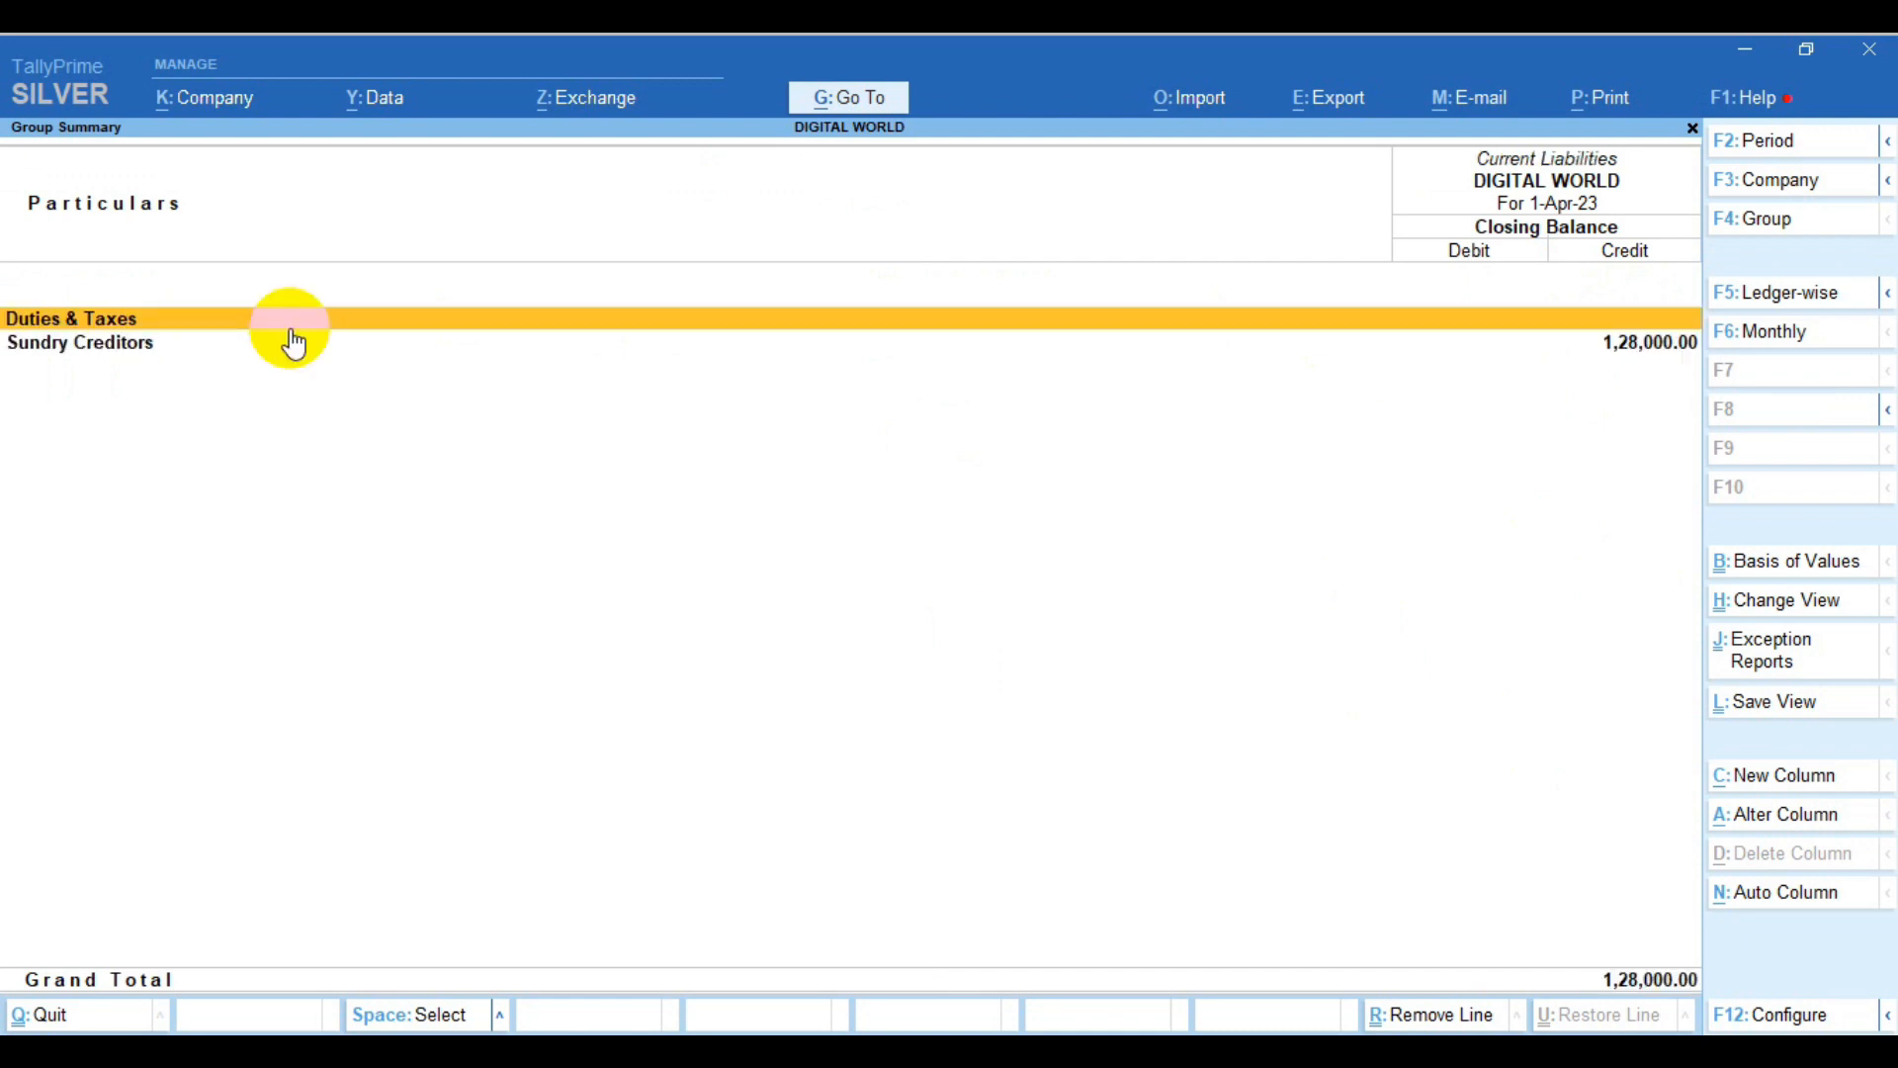